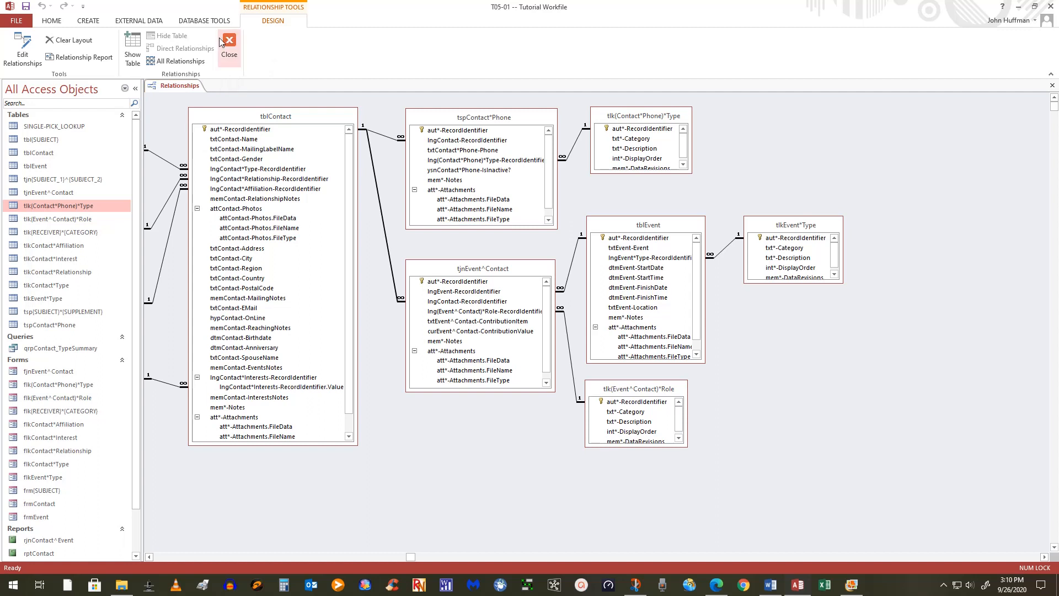
# Reopen the database relationships diagram and examine it across its full width with the object list collapsed, then close it.
pyautogui.click(230, 41)
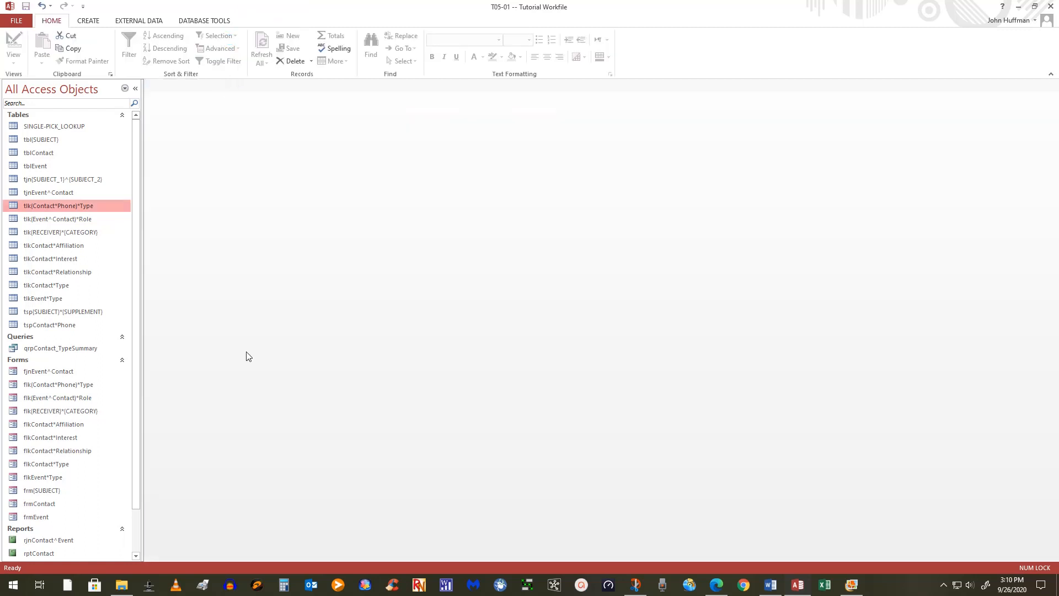
pyautogui.click(191, 25)
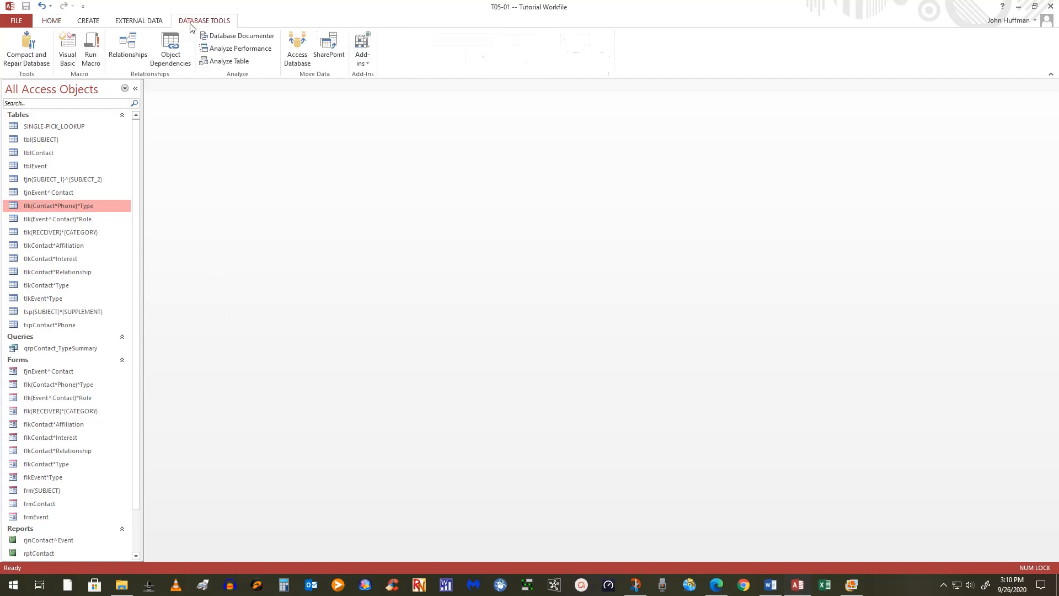
pyautogui.click(128, 46)
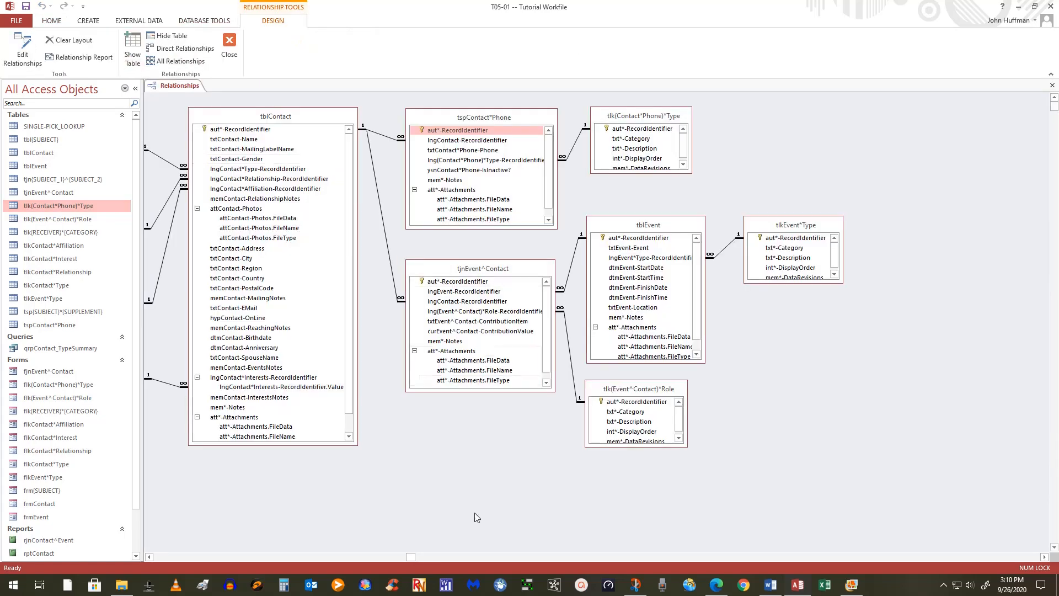
pyautogui.click(135, 88)
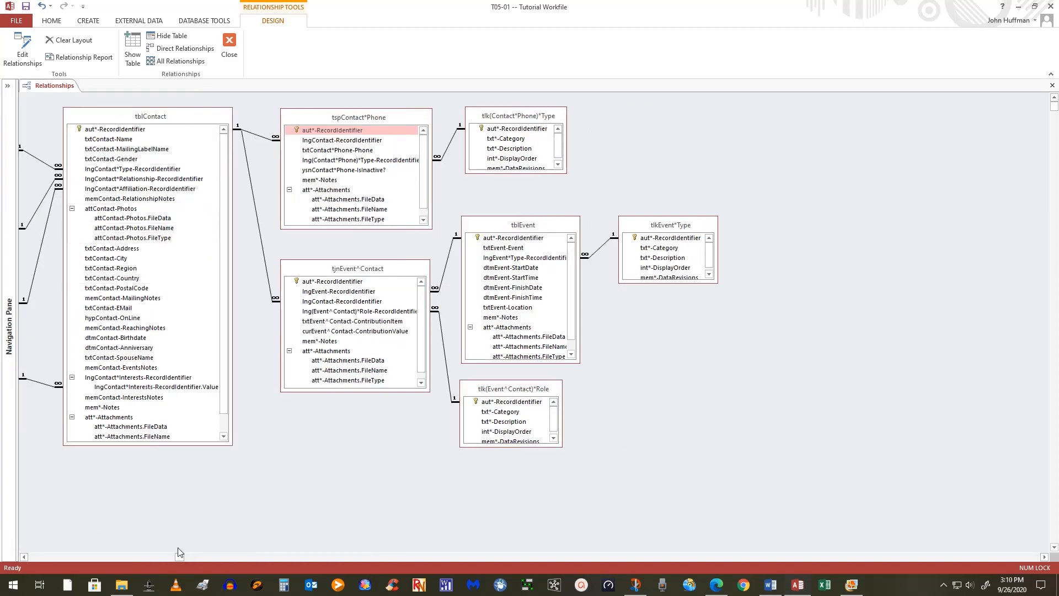
pyautogui.moveTo(33, 555); pyautogui.dragTo(26, 557)
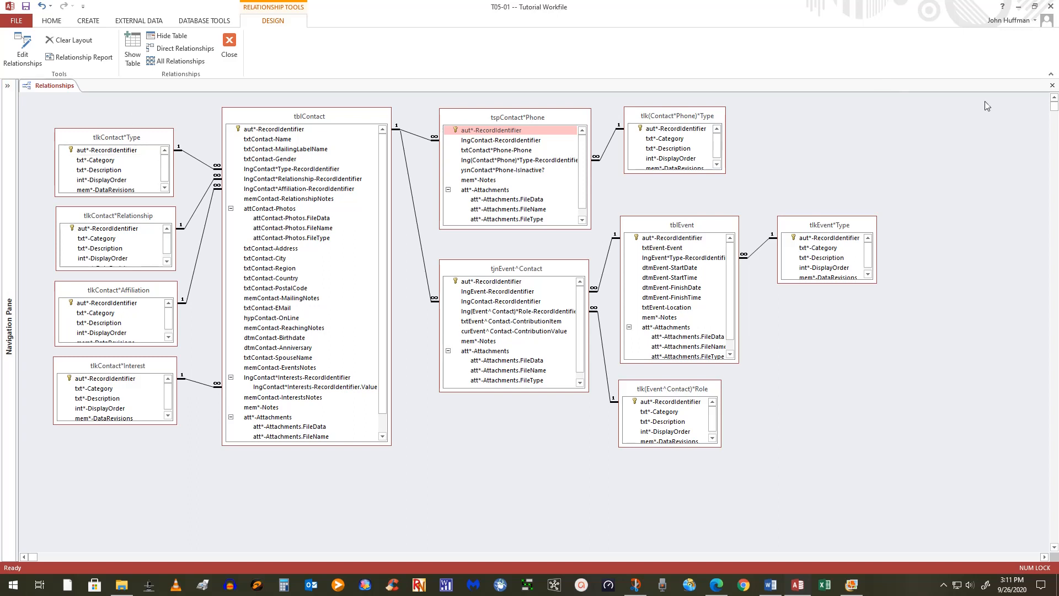
pyautogui.click(230, 43)
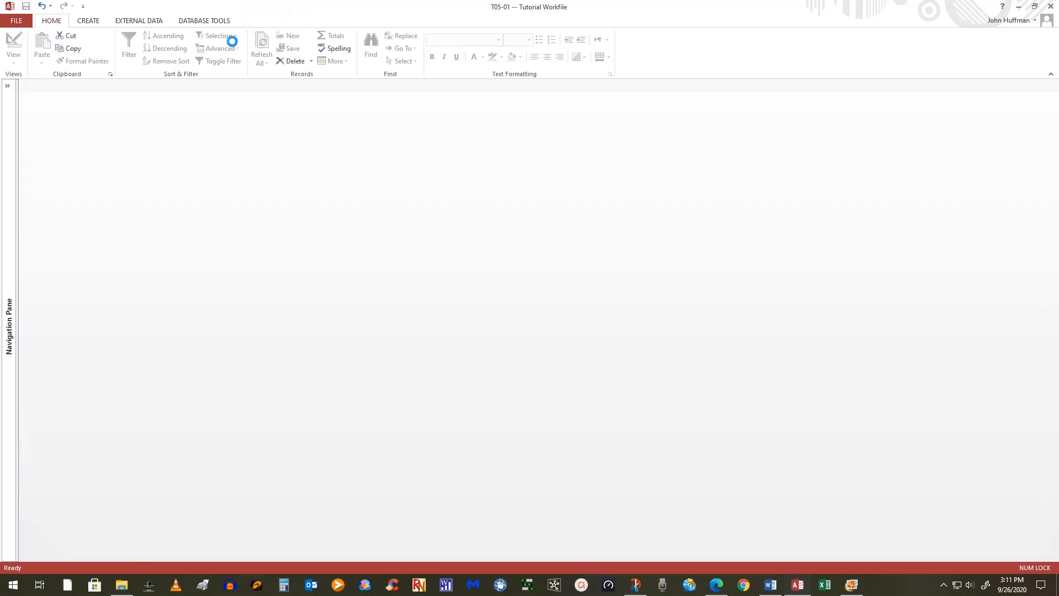
# Restore the object list, open the tblContact table, and check the first contact's phone subdatasheet before collapsing it.
pyautogui.click(186, 22)
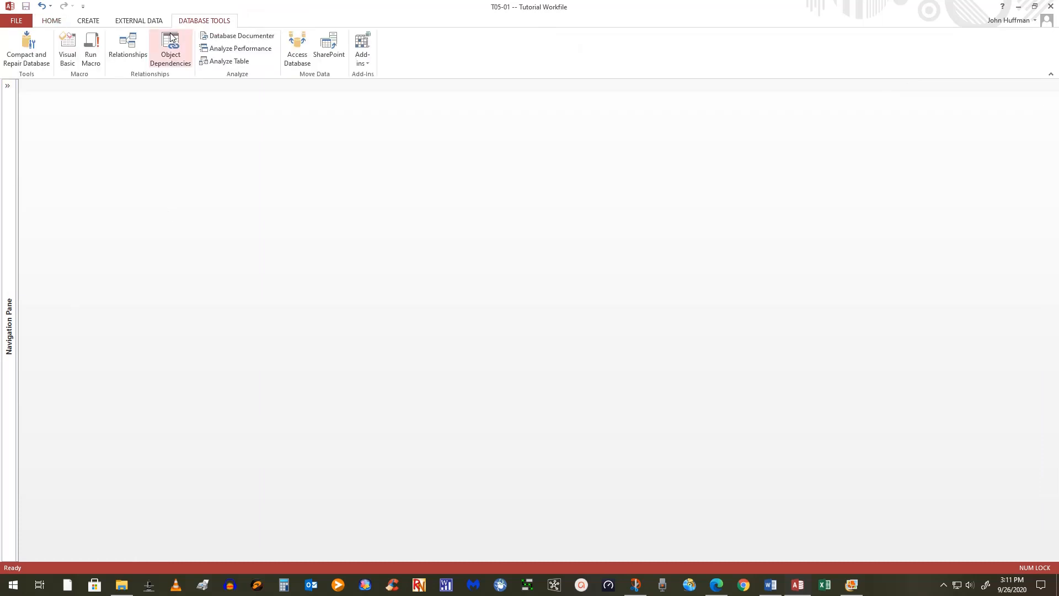
pyautogui.click(8, 89)
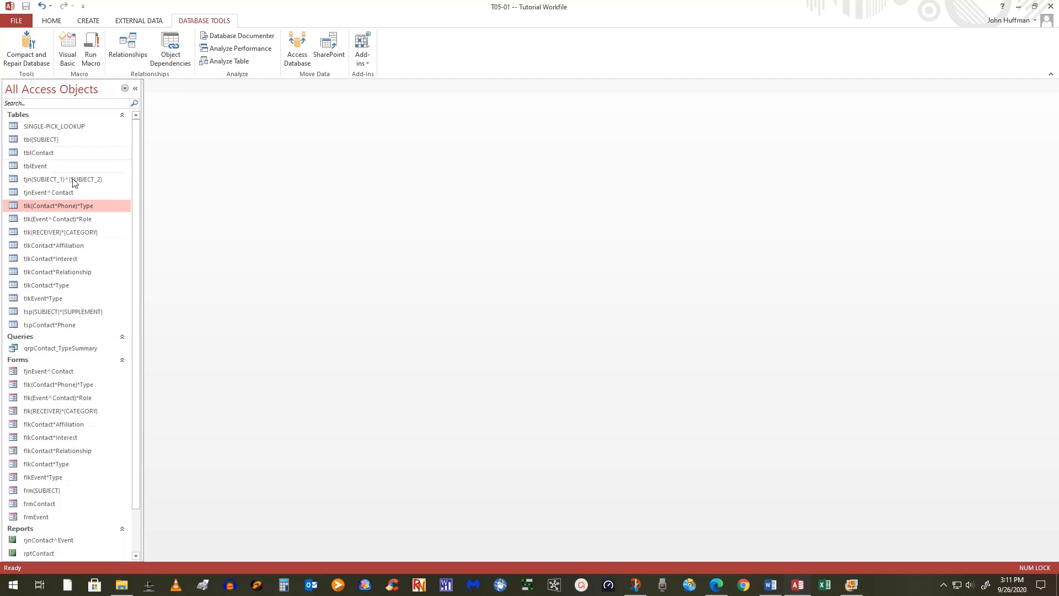
pyautogui.doubleClick(48, 156)
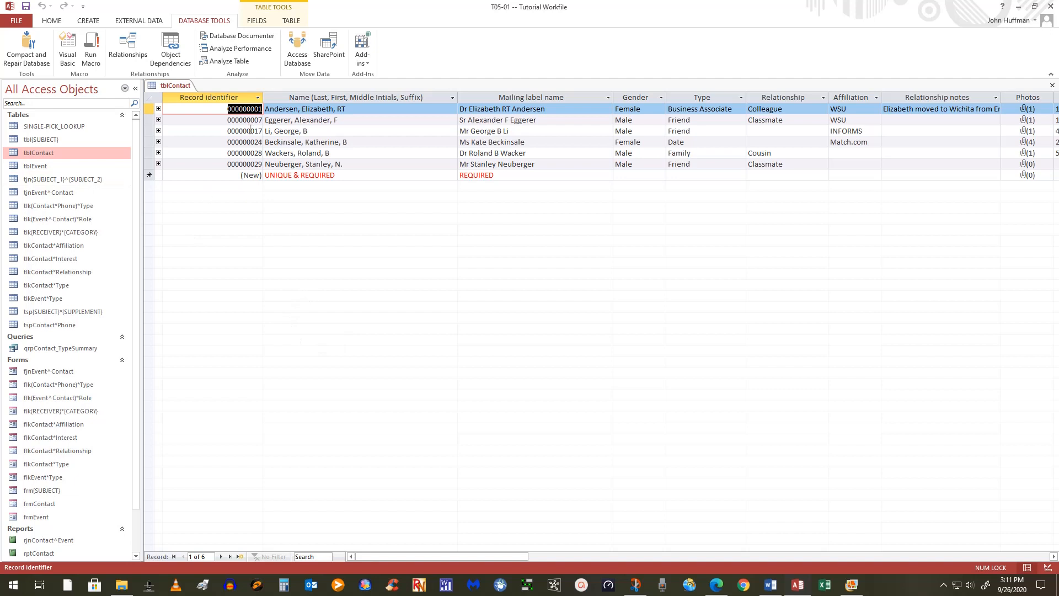
pyautogui.click(159, 109)
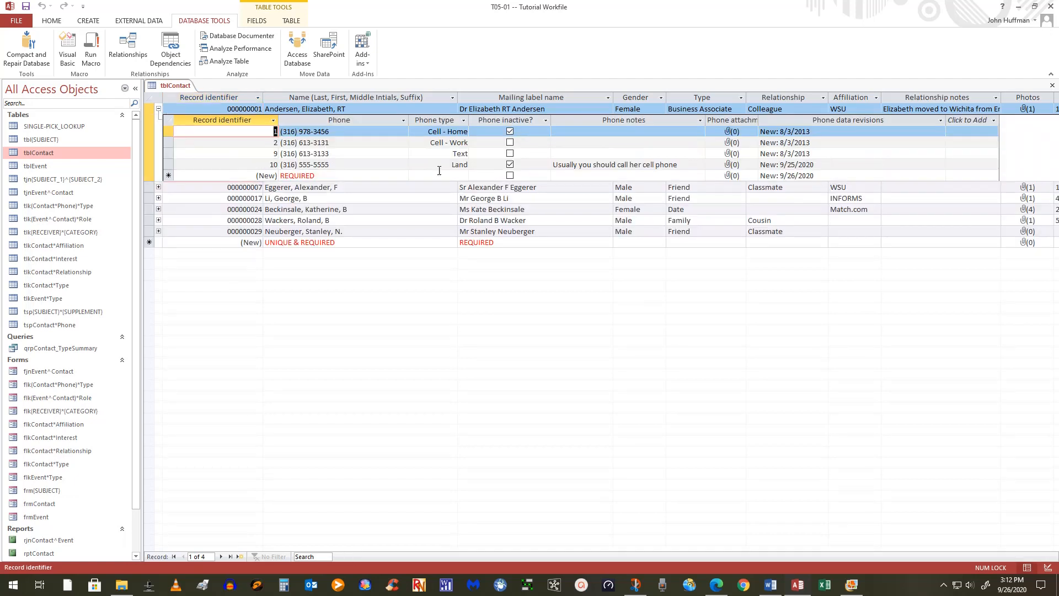
pyautogui.click(159, 109)
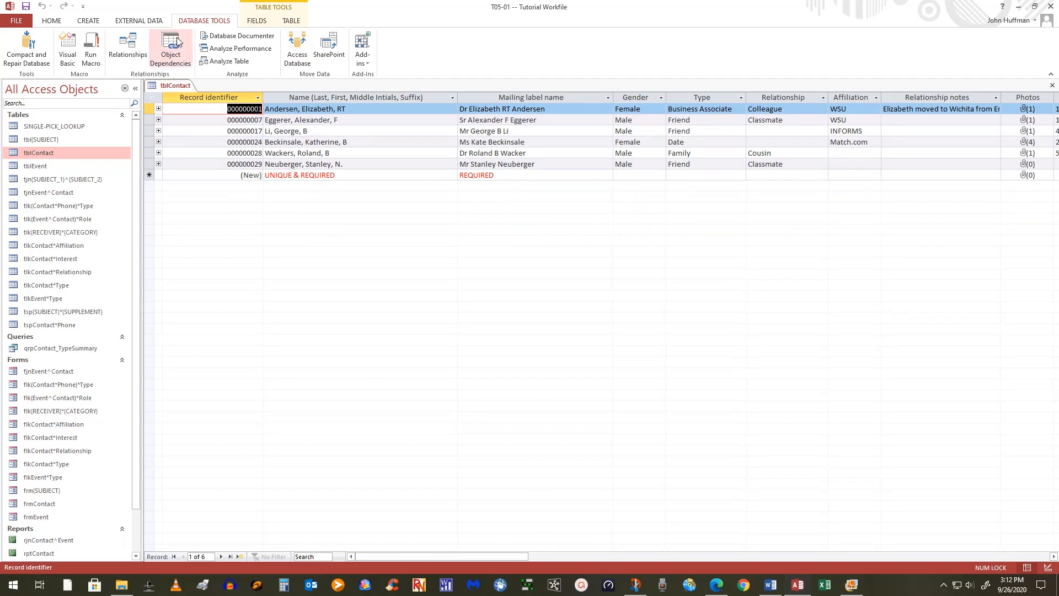
# Remove the subdatasheet from the tblContact table.
pyautogui.click(256, 20)
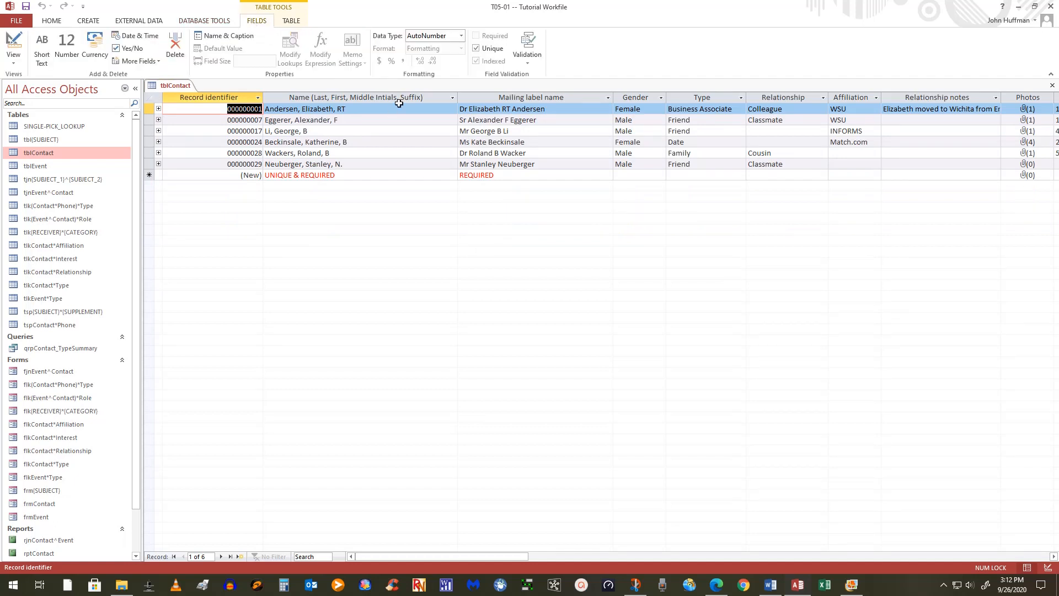
pyautogui.click(292, 21)
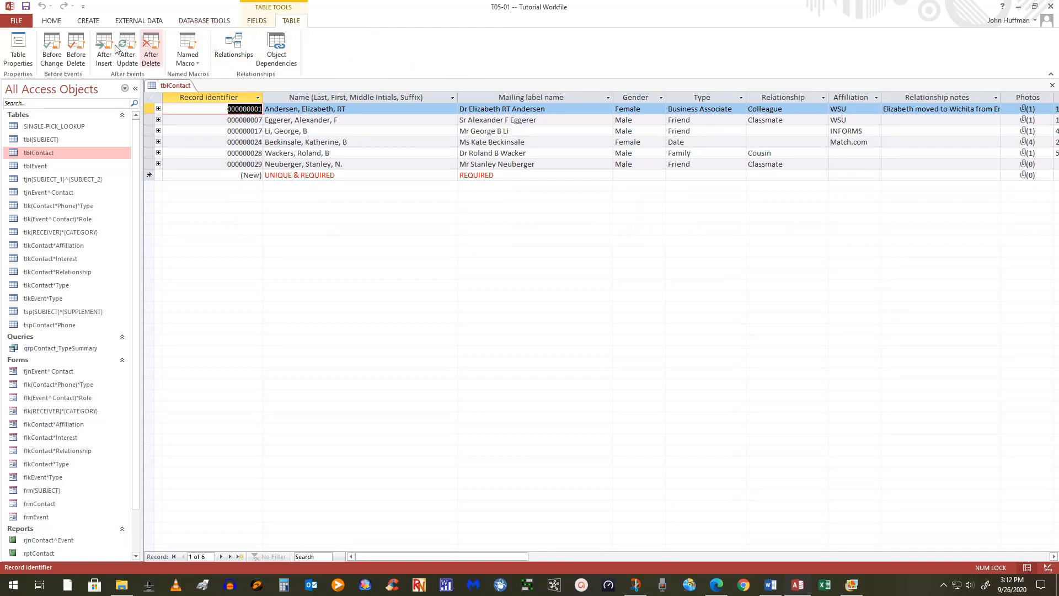
pyautogui.click(51, 21)
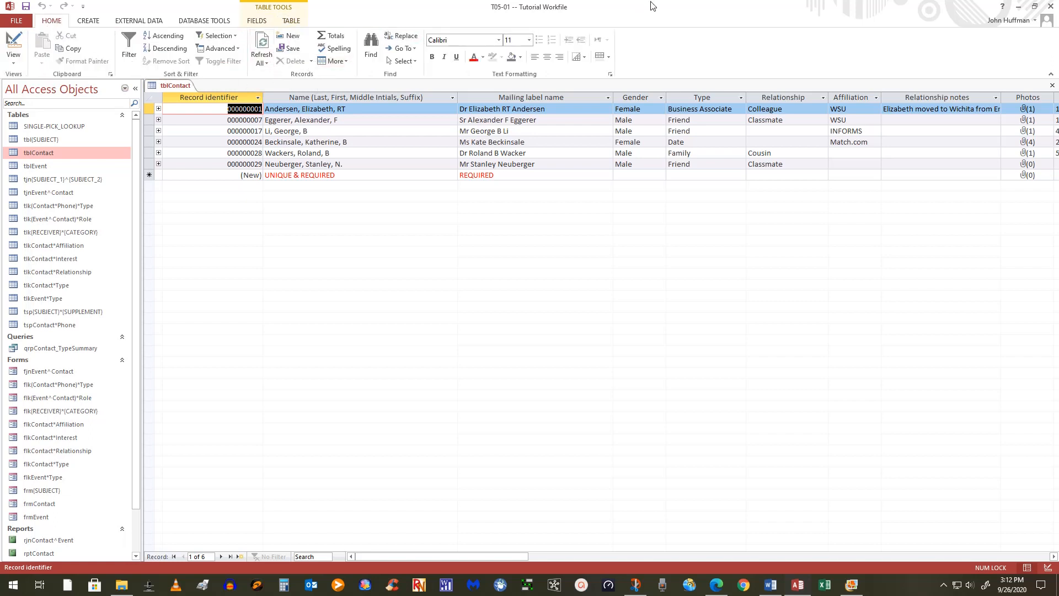
pyautogui.click(335, 60)
pyautogui.moveTo(358, 115)
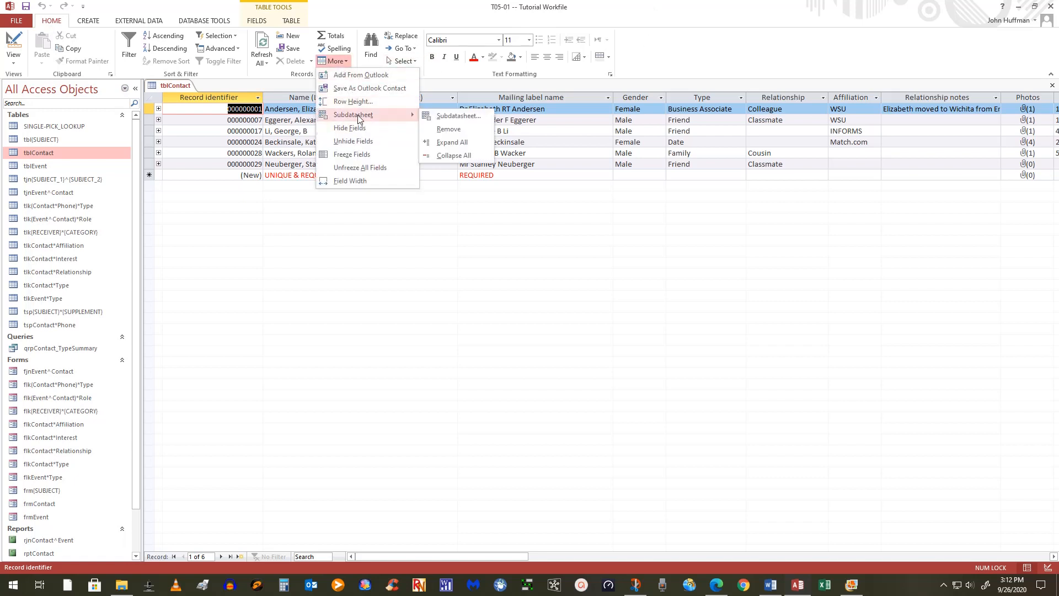
pyautogui.click(451, 131)
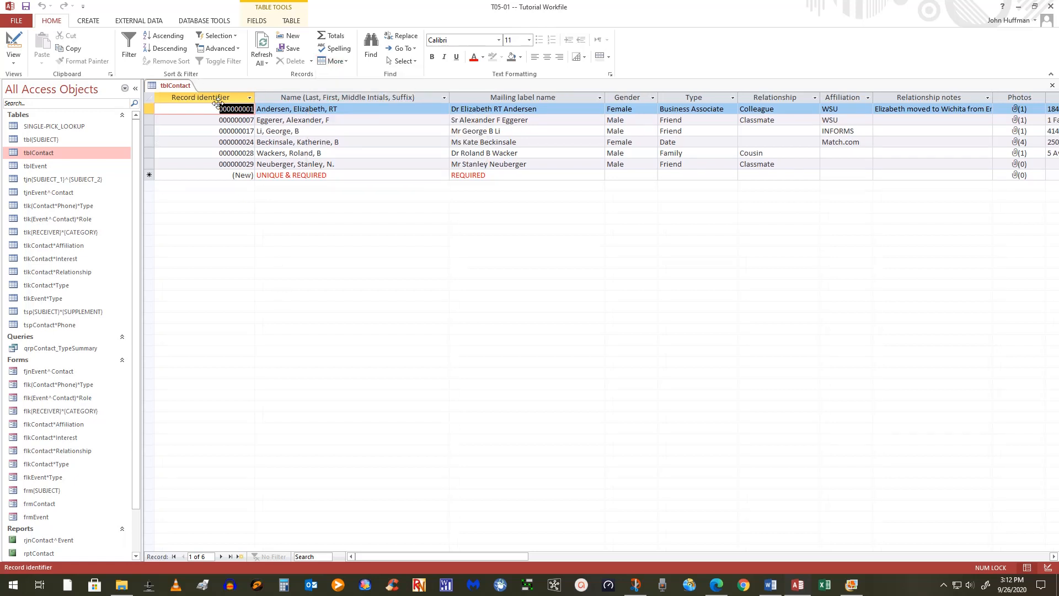
# Insert tspContact*Phone as the tblContact subdatasheet, linking child field lngContact-RecordIdentifier to master field aut*-RecordIdentifier.
pyautogui.click(344, 62)
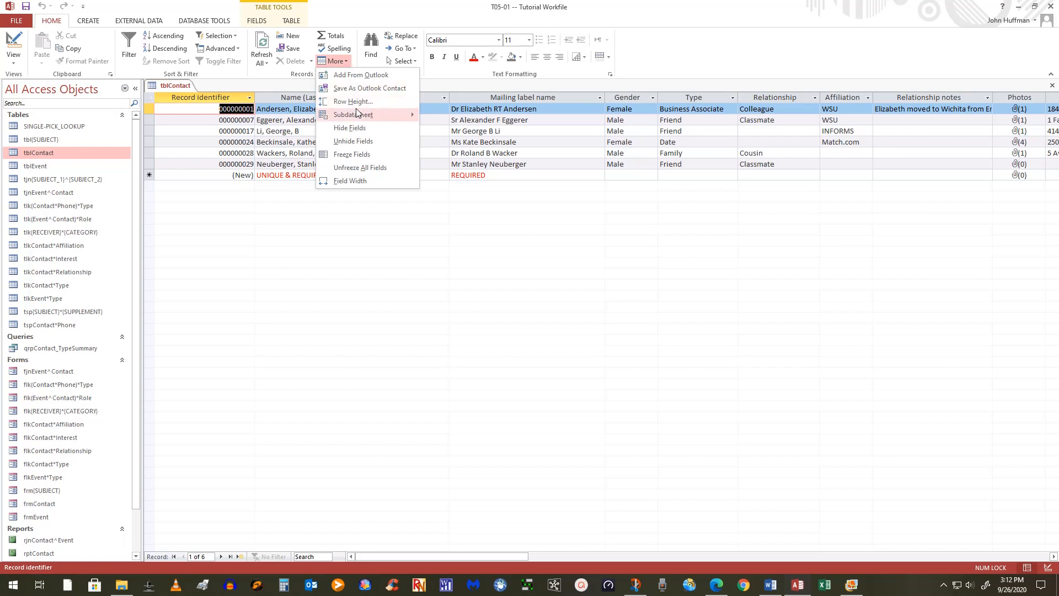
pyautogui.moveTo(357, 115)
pyautogui.click(454, 117)
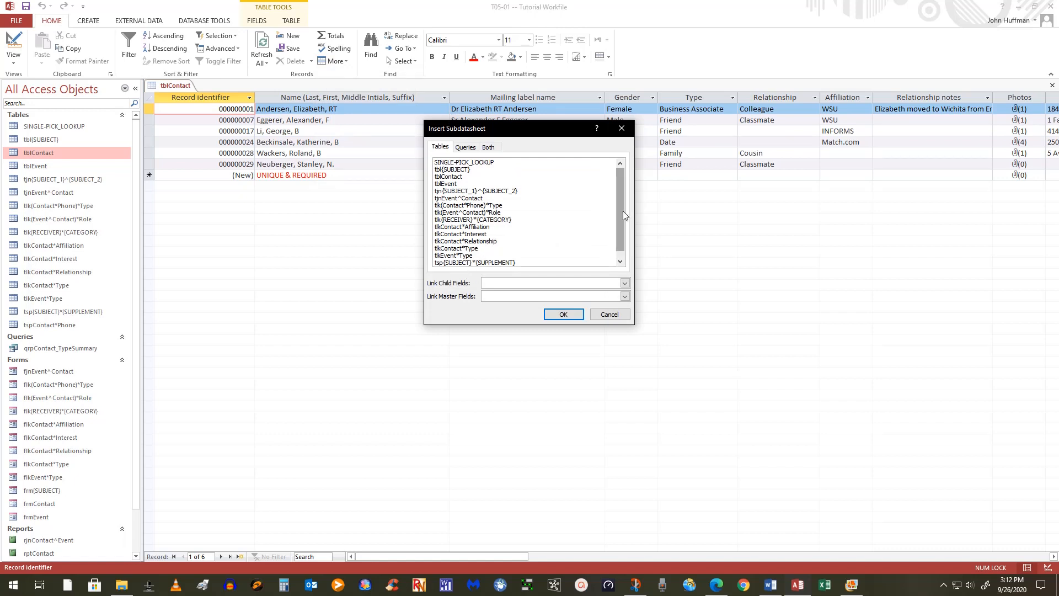
pyautogui.scroll(-1, 620, 216)
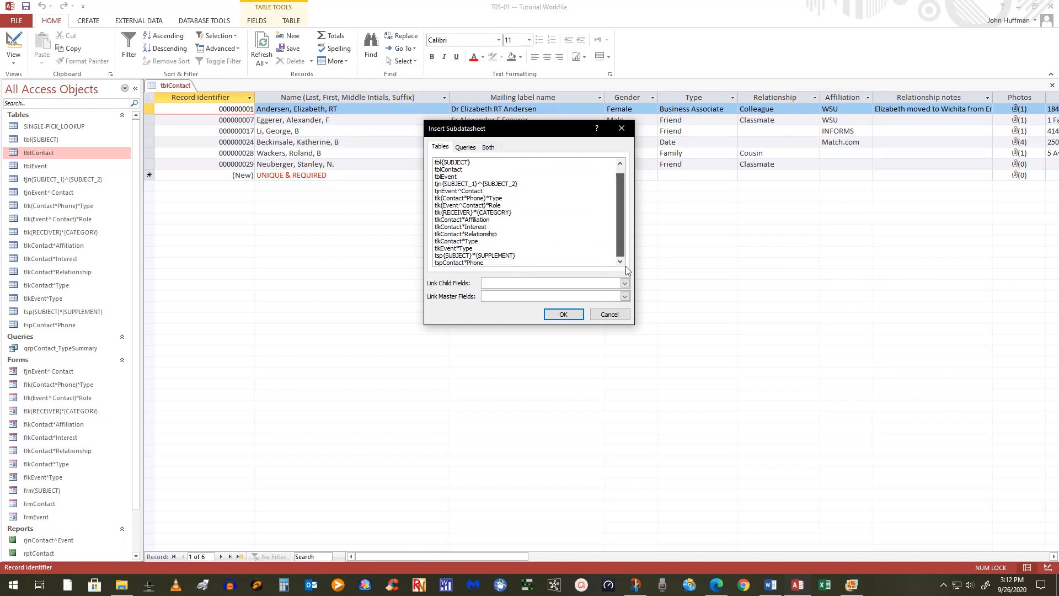
pyautogui.click(460, 262)
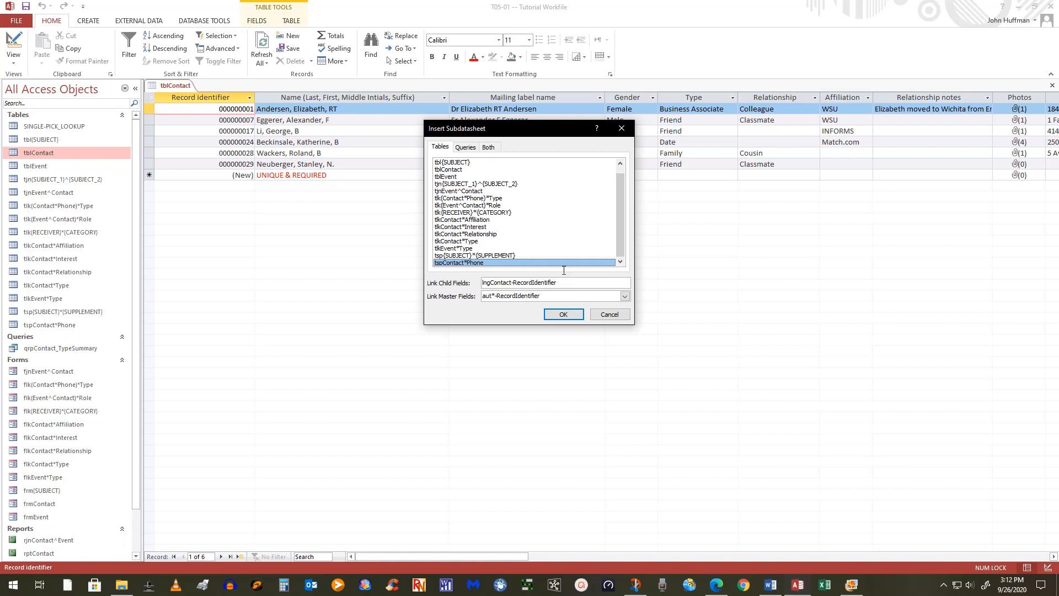
pyautogui.click(563, 315)
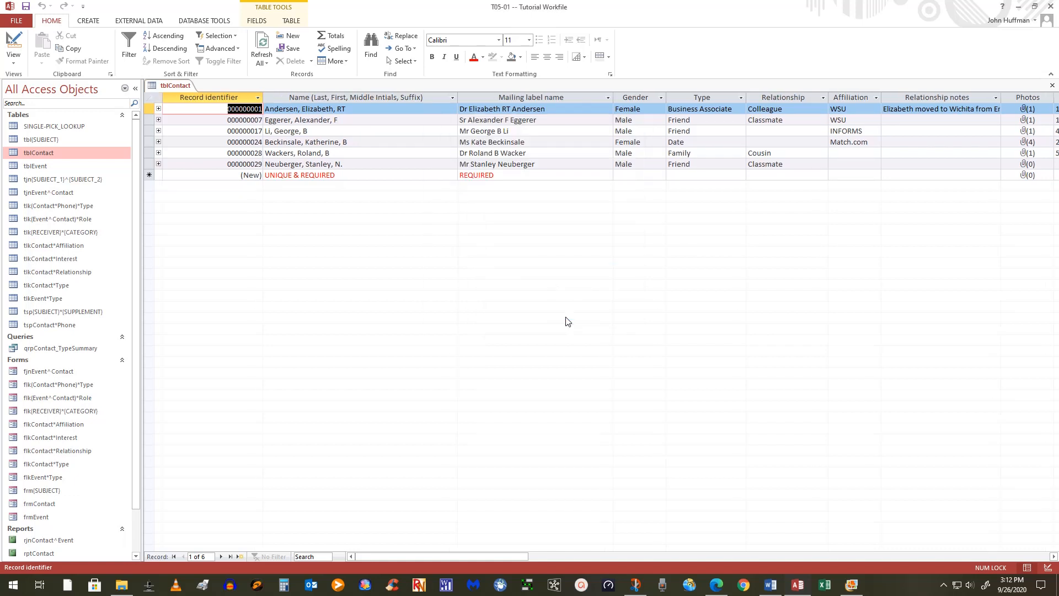
# Inspect the phone subdatasheets of the first and fifth contacts, leaving the first contact's expanded.
pyautogui.click(159, 109)
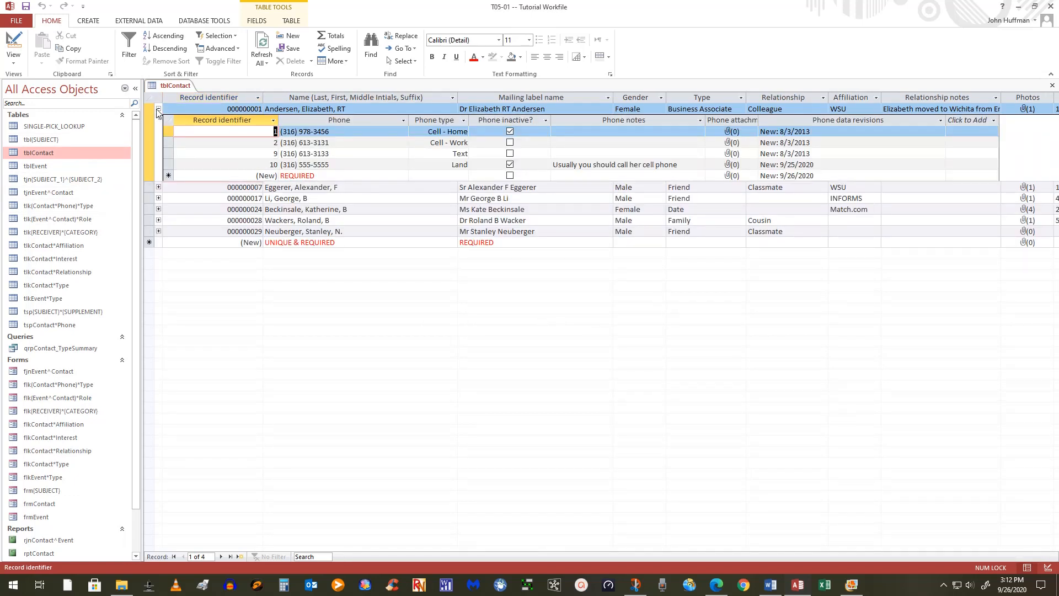
pyautogui.click(159, 109)
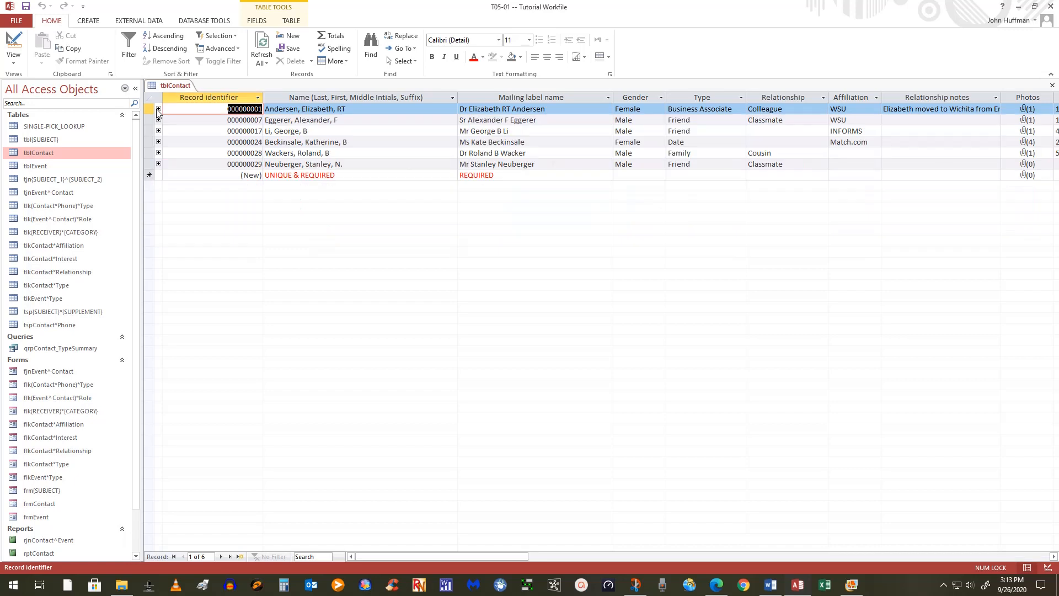
pyautogui.click(158, 153)
pyautogui.click(159, 153)
pyautogui.click(159, 109)
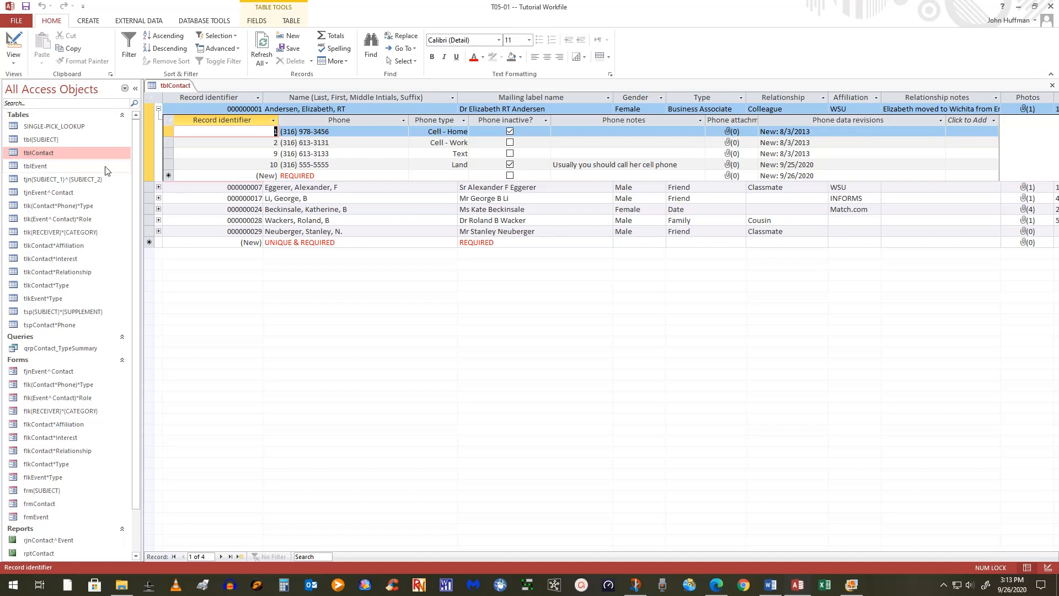
# Review the tspContact*Phone table read-only in Design view and in Datasheet view, and close it.
pyautogui.rightClick(39, 327)
pyautogui.click(80, 350)
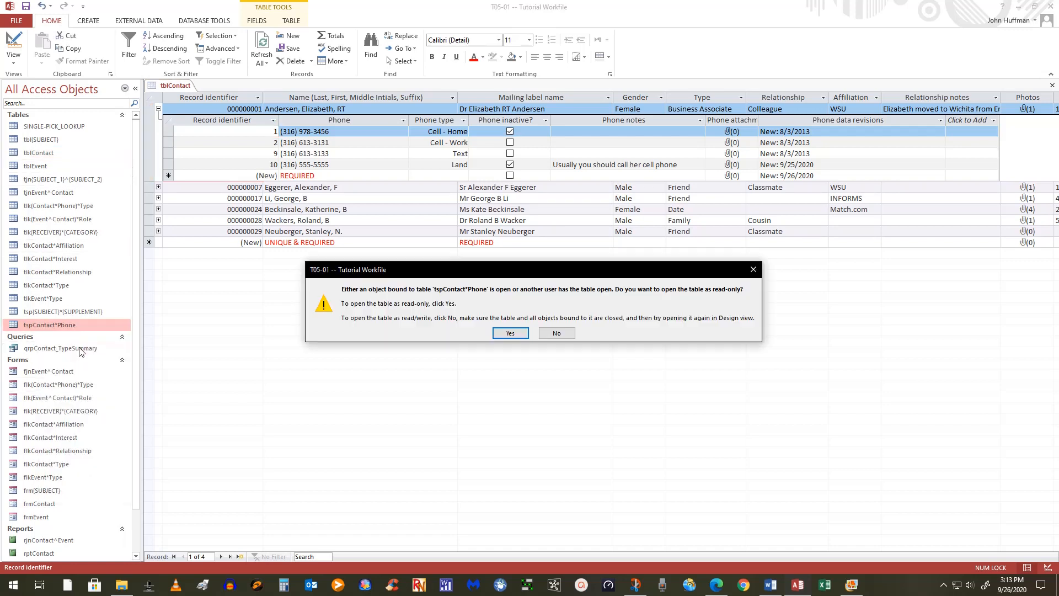
pyautogui.click(512, 333)
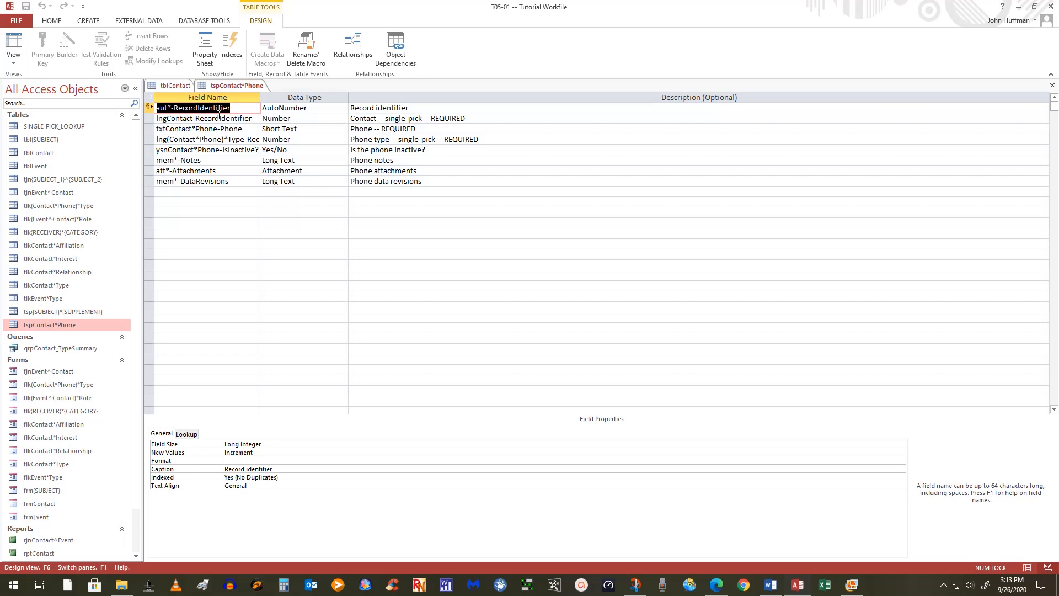
pyautogui.click(13, 43)
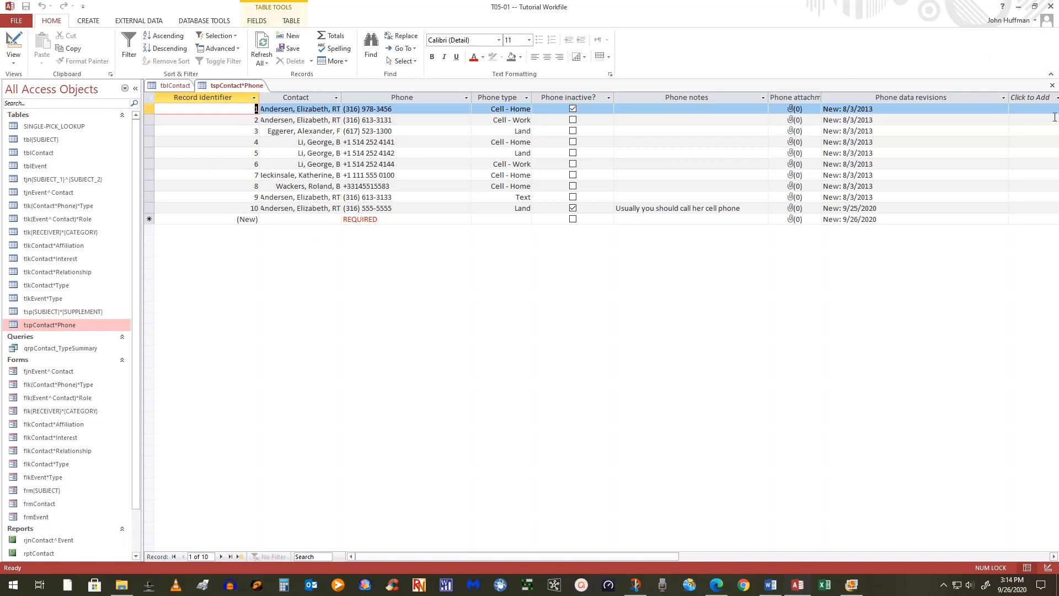
pyautogui.click(1052, 85)
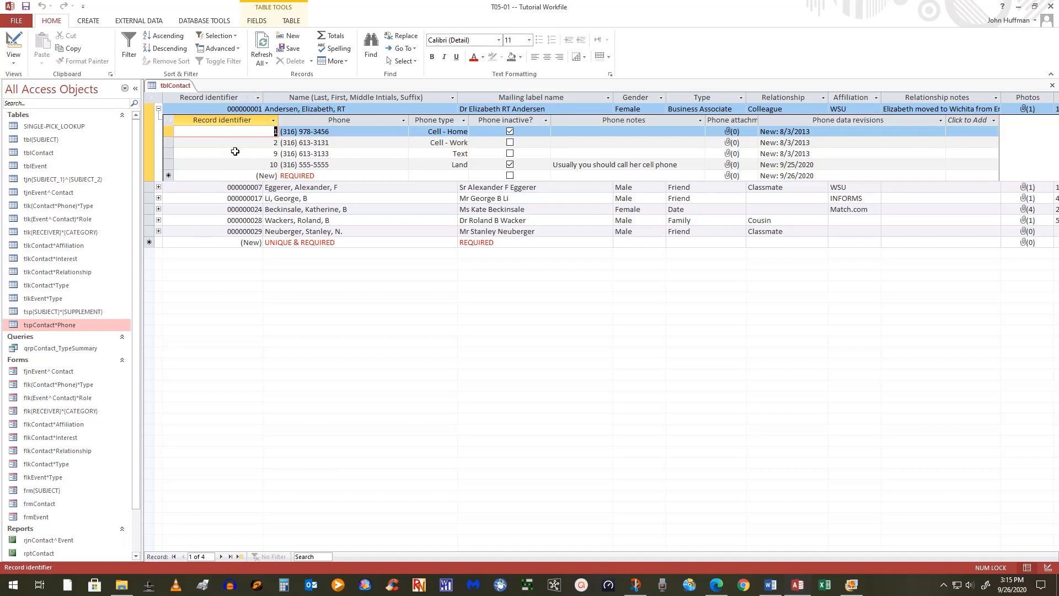
# Hide the Record identifier column in the phone subdatasheet using the Unhide Columns list.
pyautogui.rightClick(243, 119)
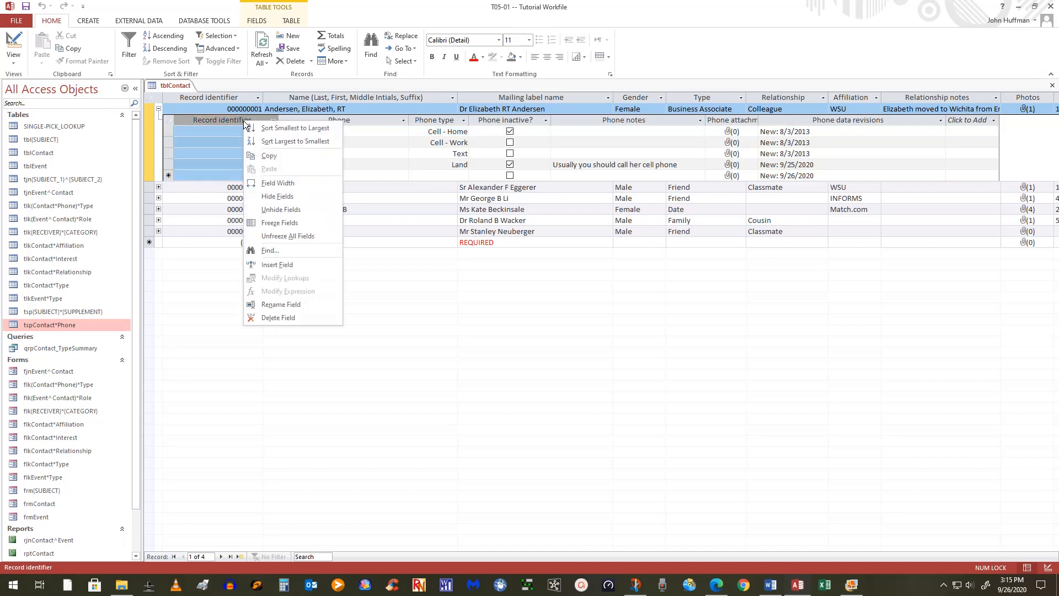
pyautogui.click(276, 210)
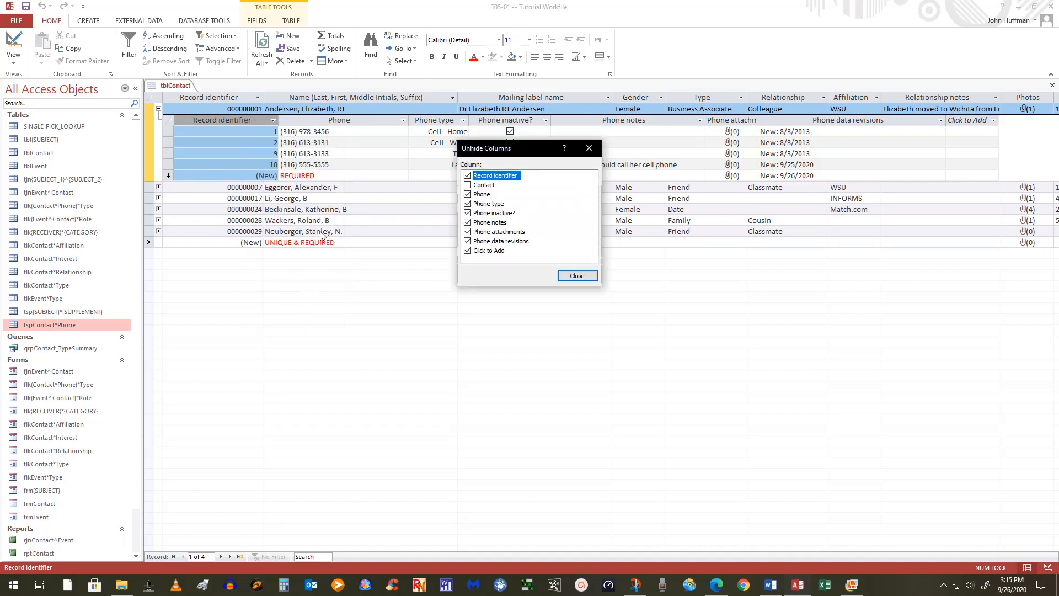
pyautogui.click(468, 175)
pyautogui.click(574, 277)
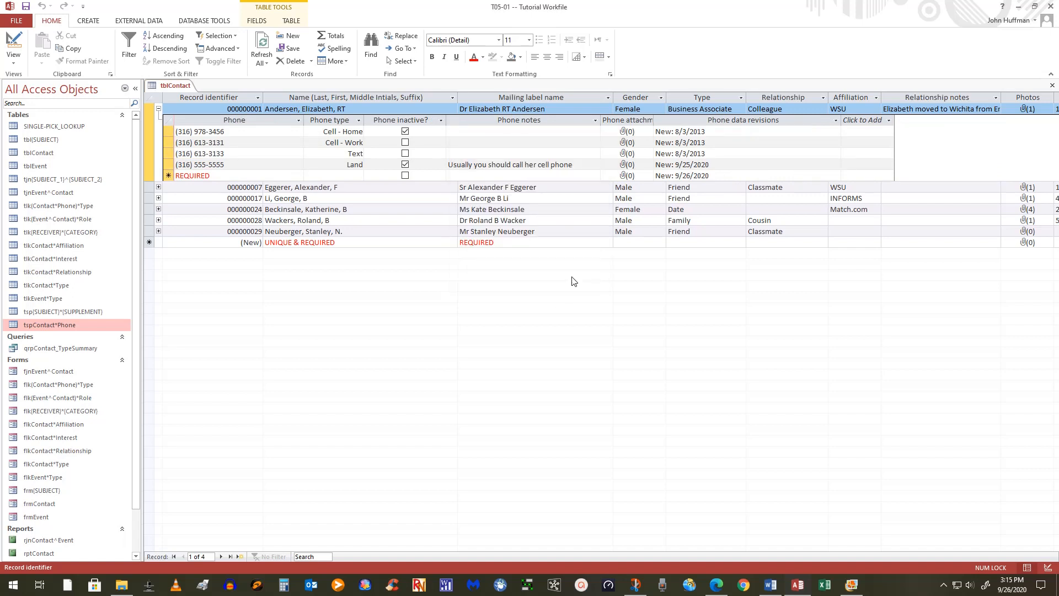
# Hide the Record identifier column in the main tblContact datasheet.
pyautogui.click(228, 98)
pyautogui.rightClick(229, 98)
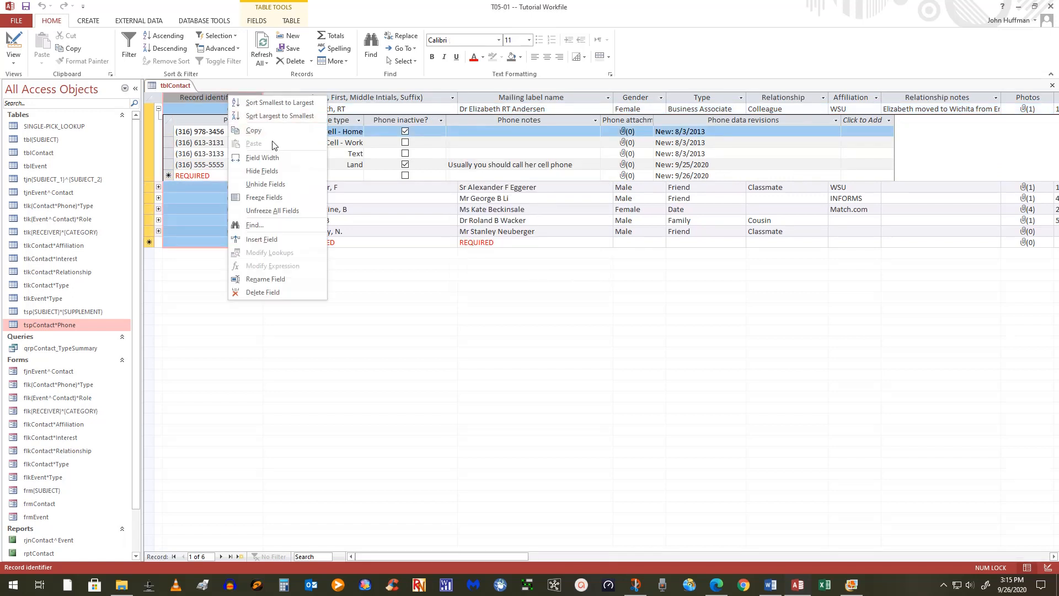
pyautogui.click(262, 171)
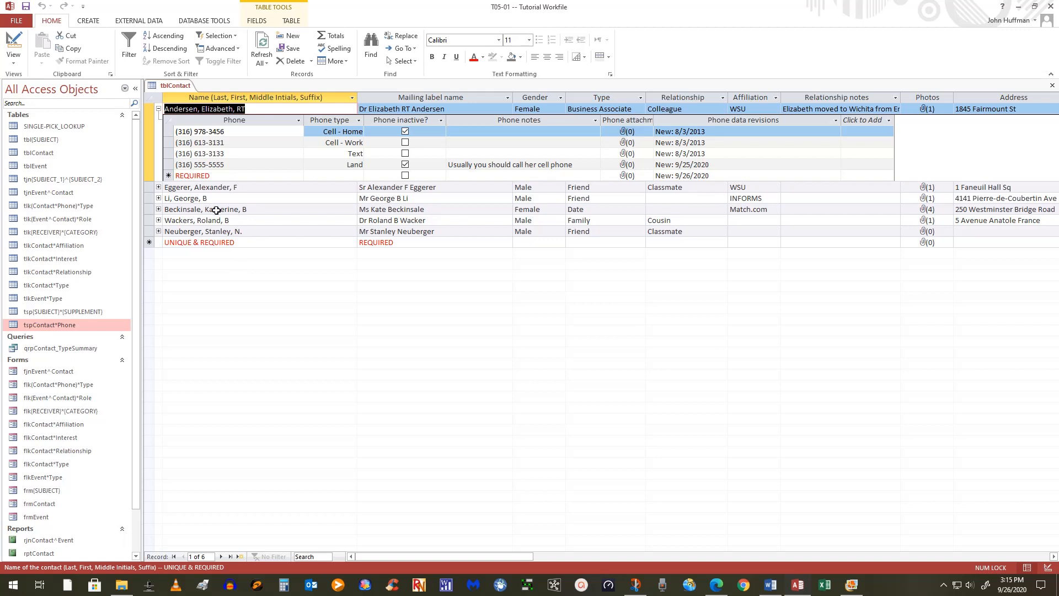
# Unhide the Record identifier column in the main tblContact datasheet.
pyautogui.click(203, 96)
pyautogui.rightClick(202, 96)
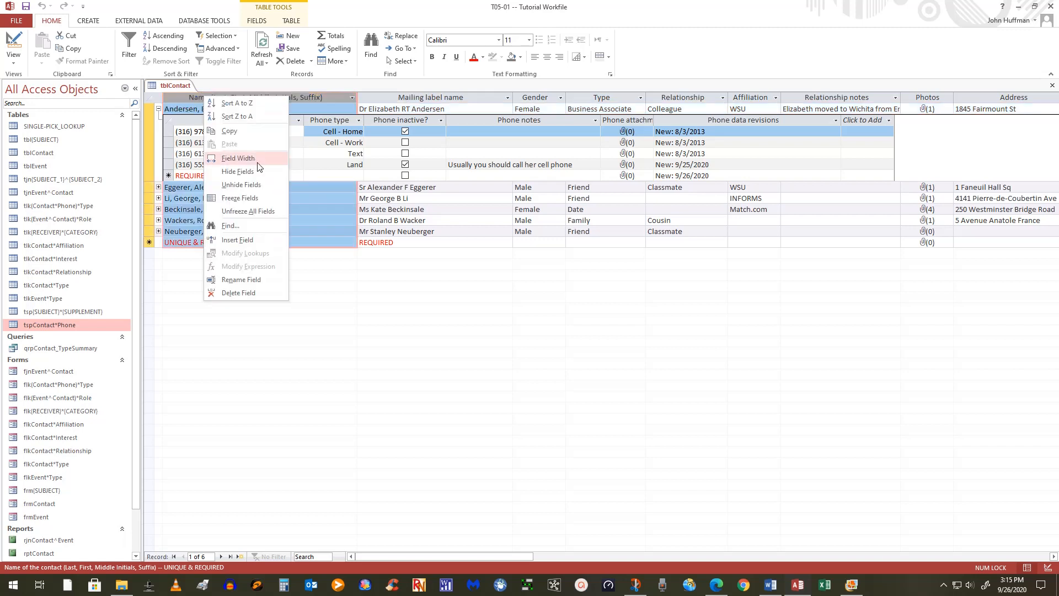
pyautogui.click(241, 185)
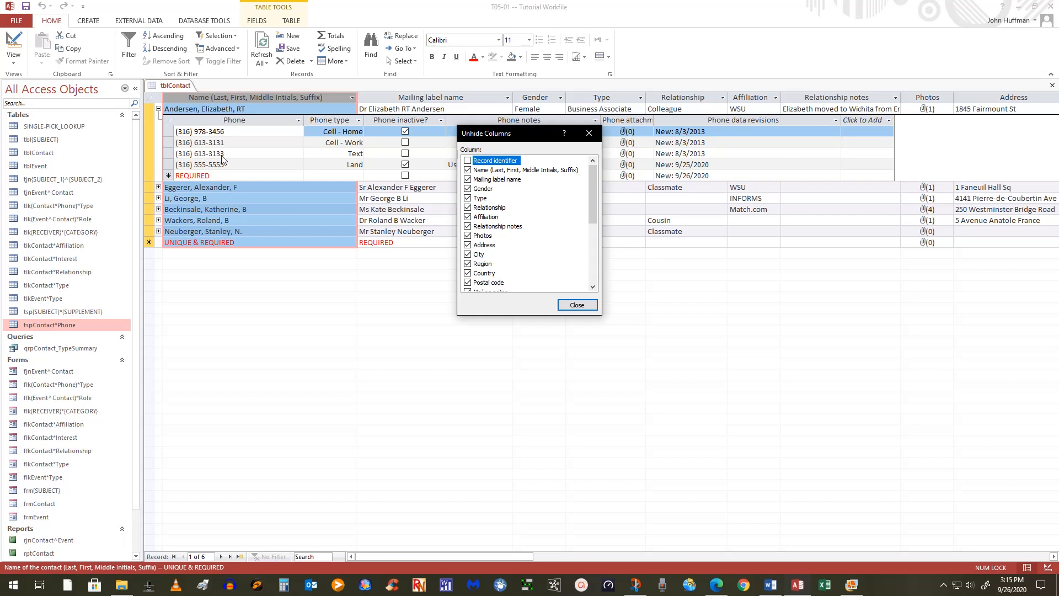
pyautogui.click(469, 161)
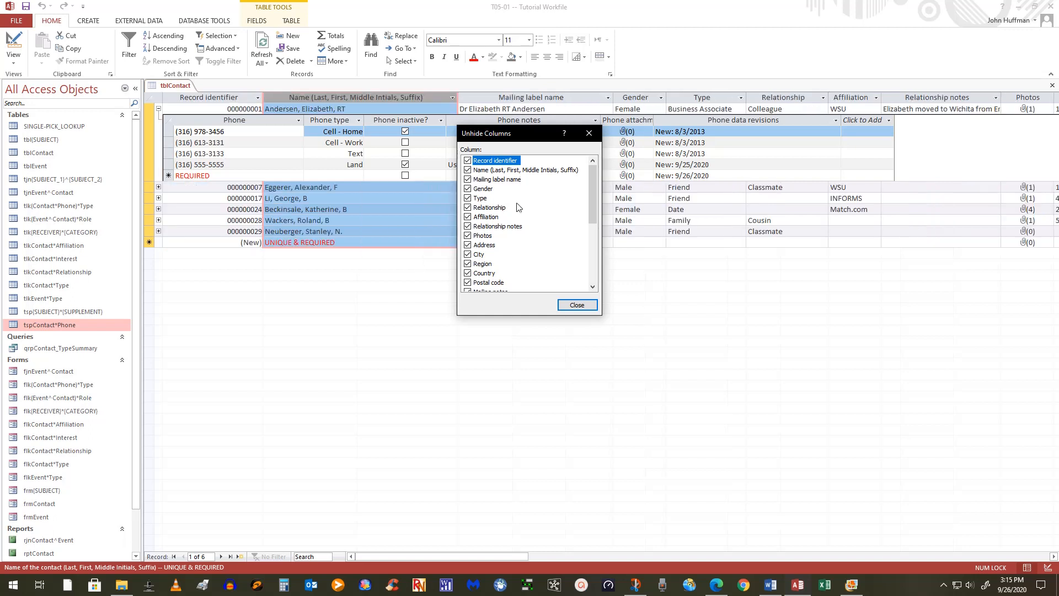
pyautogui.click(574, 307)
# Unhide the Record identifier column in the phone subdatasheet, leave its Contact column hidden, and save the layout.
pyautogui.click(232, 120)
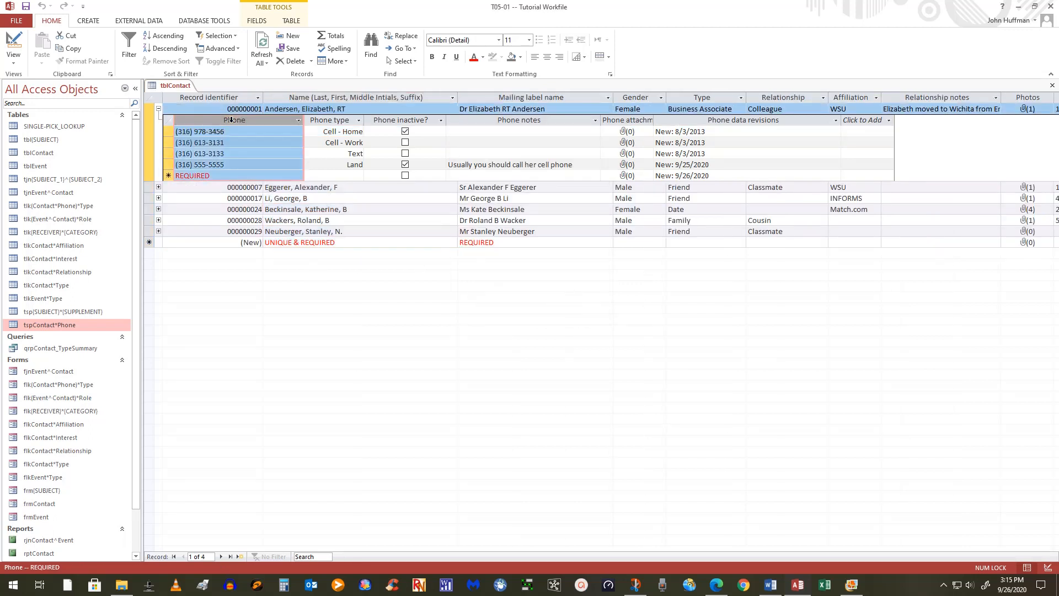
pyautogui.rightClick(231, 120)
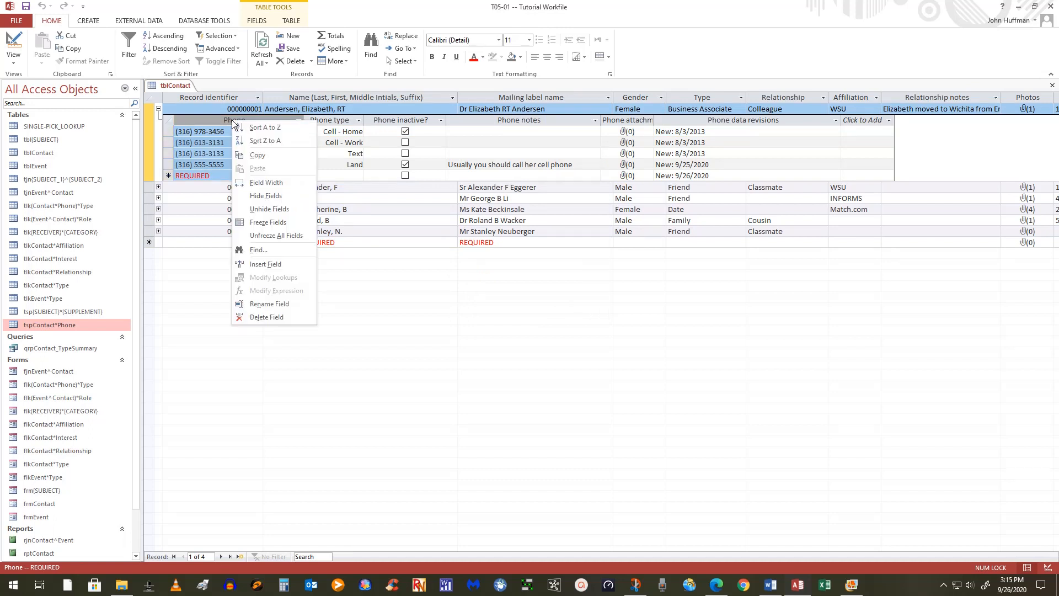
pyautogui.click(266, 210)
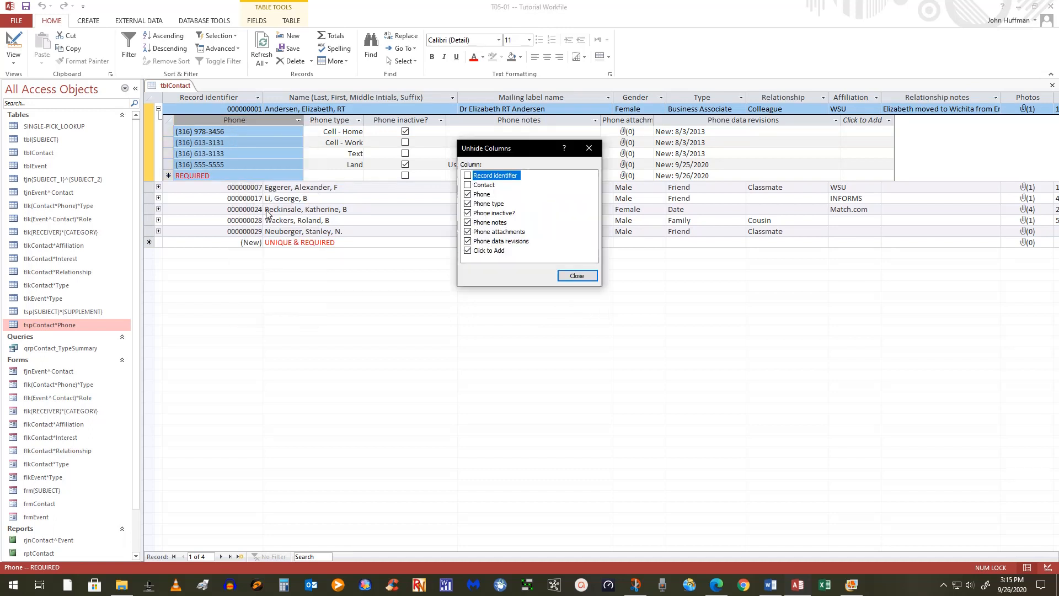
pyautogui.click(468, 176)
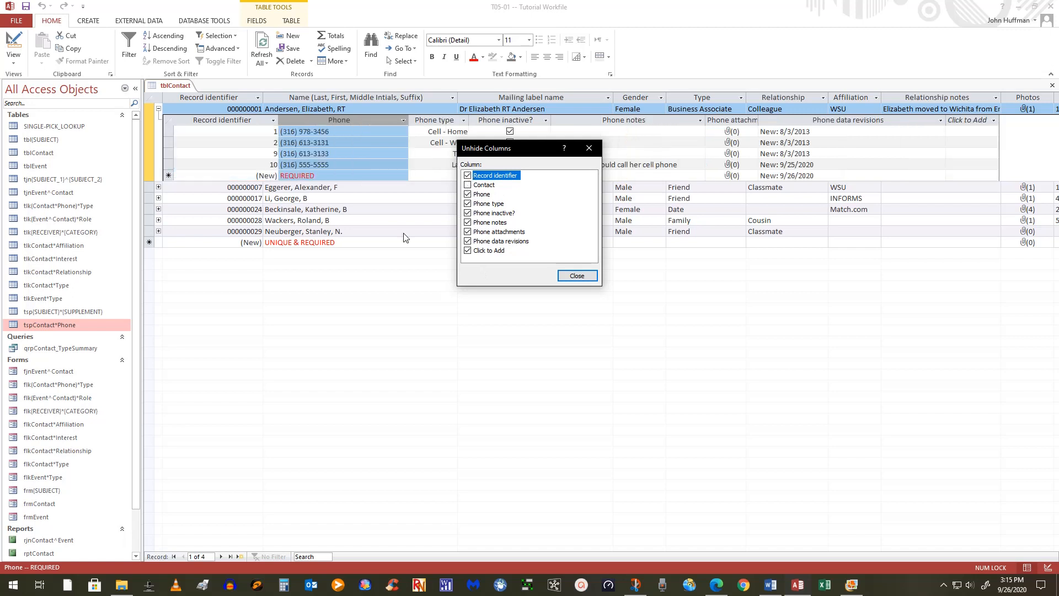
pyautogui.click(471, 185)
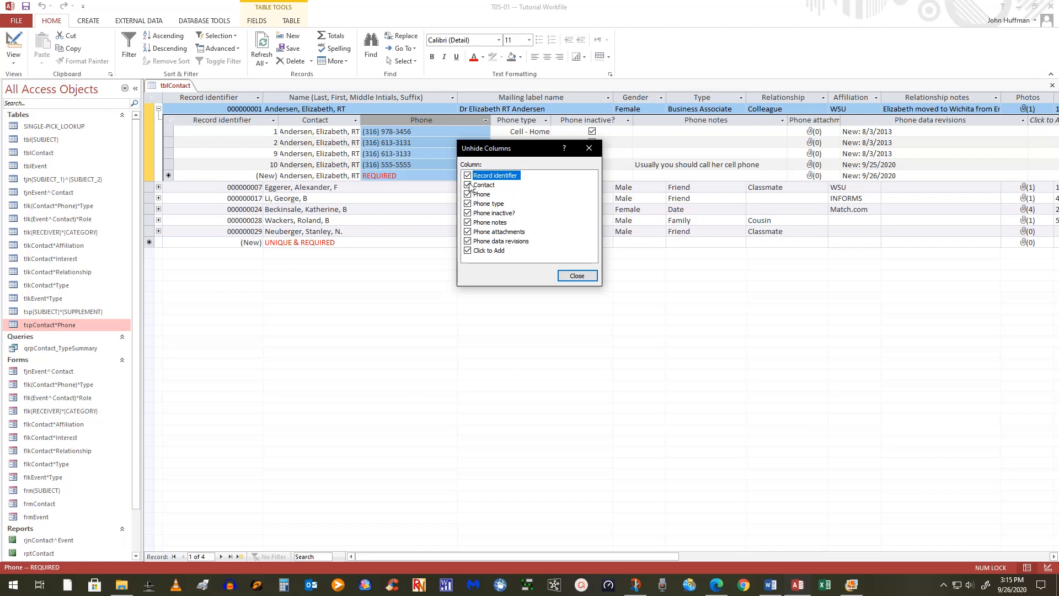
pyautogui.click(469, 186)
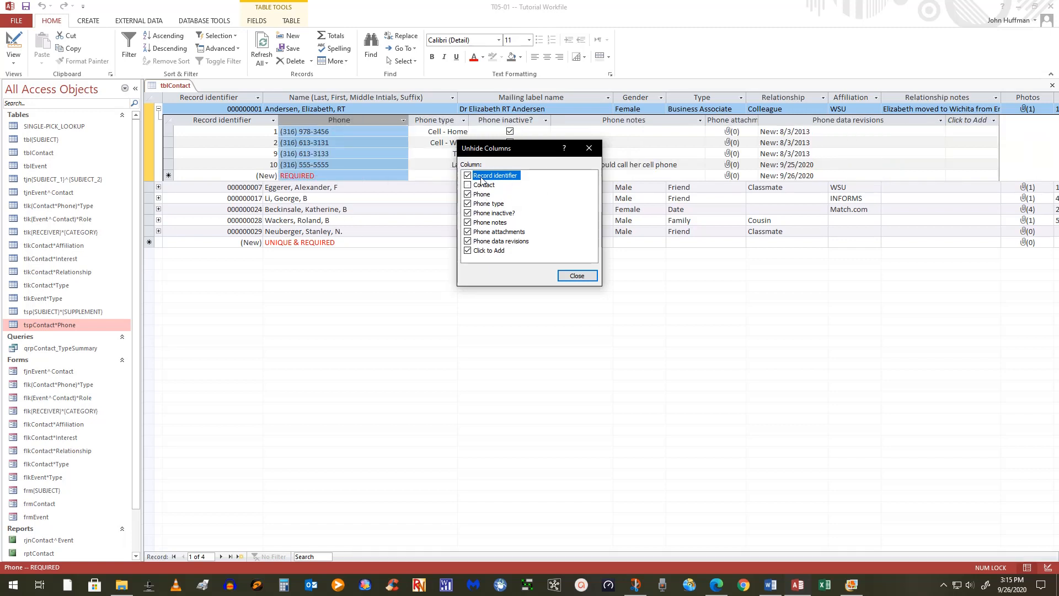
pyautogui.click(581, 278)
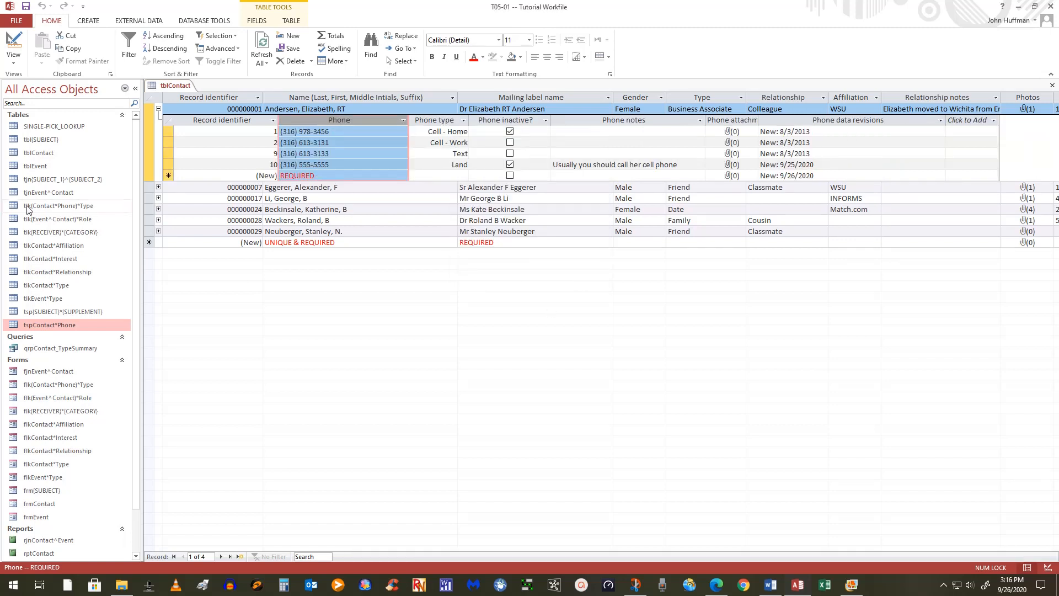
pyautogui.click(26, 6)
# Collapse the first contact's phone records and remove the subdatasheet from tblContact.
pyautogui.click(342, 64)
pyautogui.moveTo(399, 115)
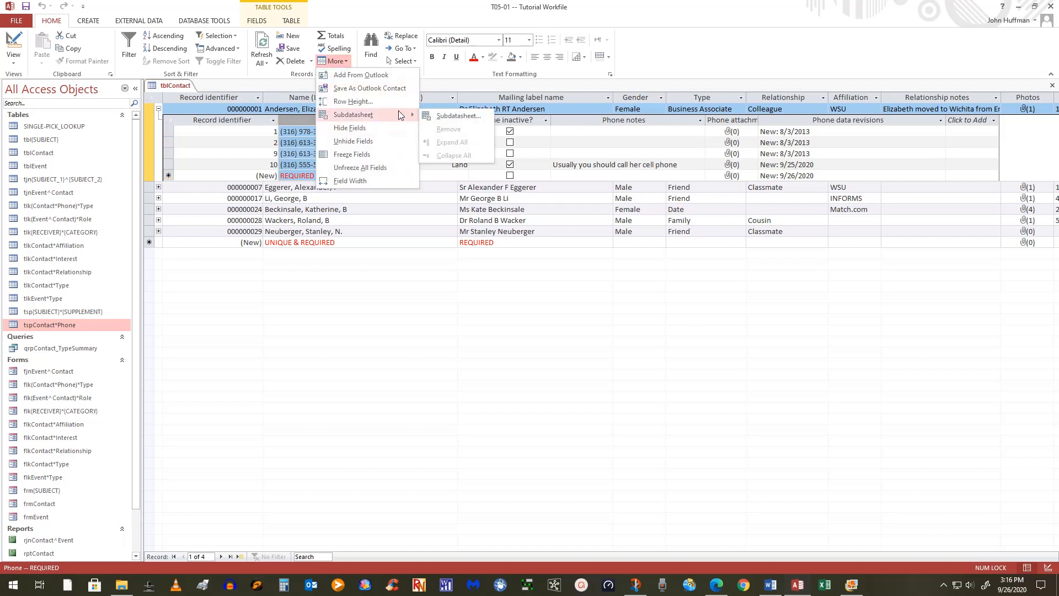
pyautogui.click(160, 110)
pyautogui.click(159, 110)
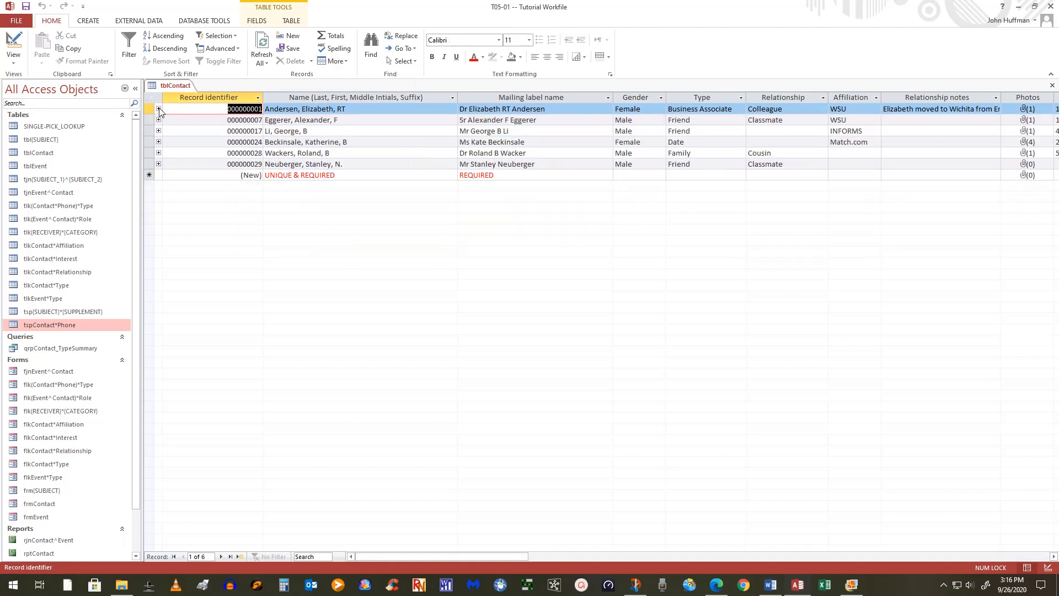
pyautogui.click(335, 61)
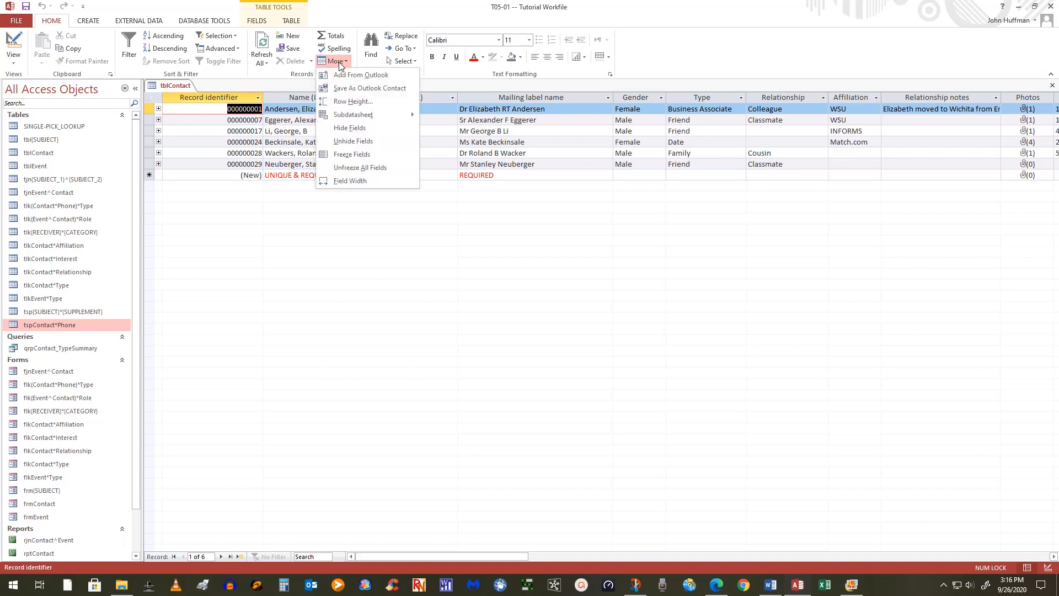
pyautogui.moveTo(351, 120)
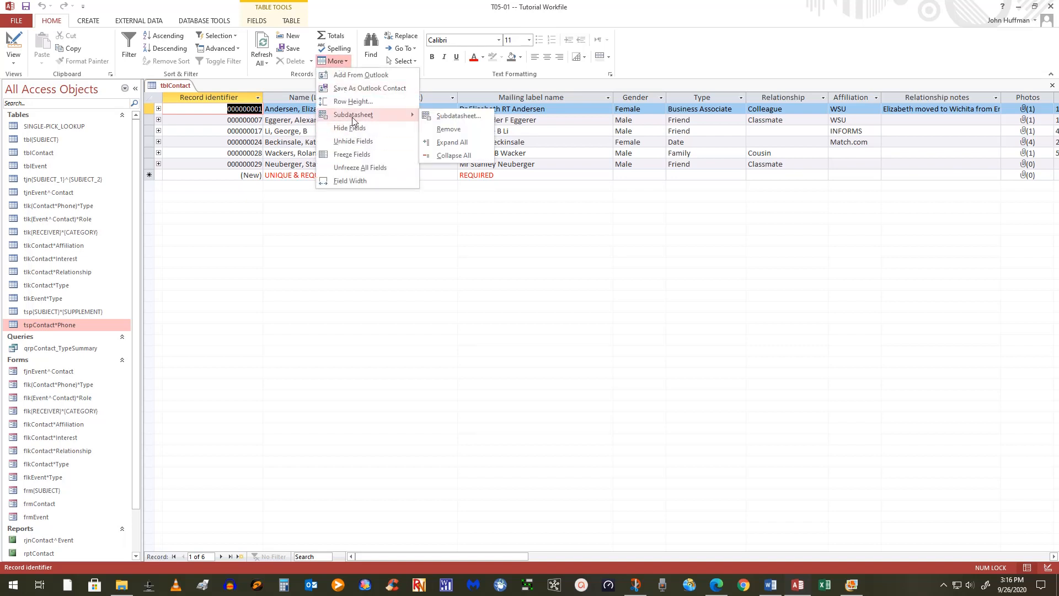
pyautogui.click(447, 132)
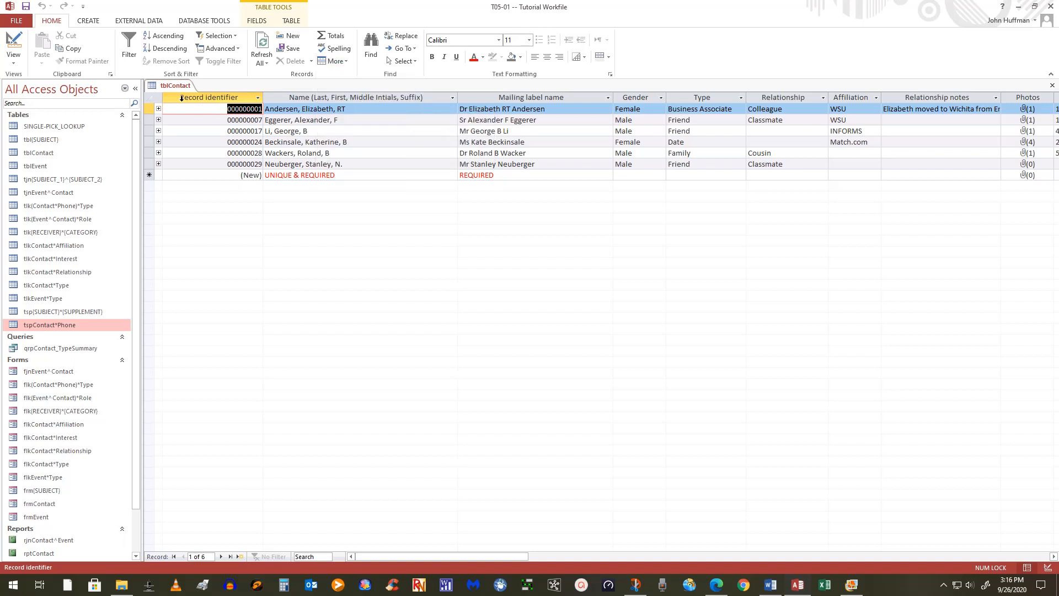
# Repeat the removal of the tblContact subdatasheet, including once with the third contact's record current.
pyautogui.click(326, 61)
pyautogui.moveTo(364, 114)
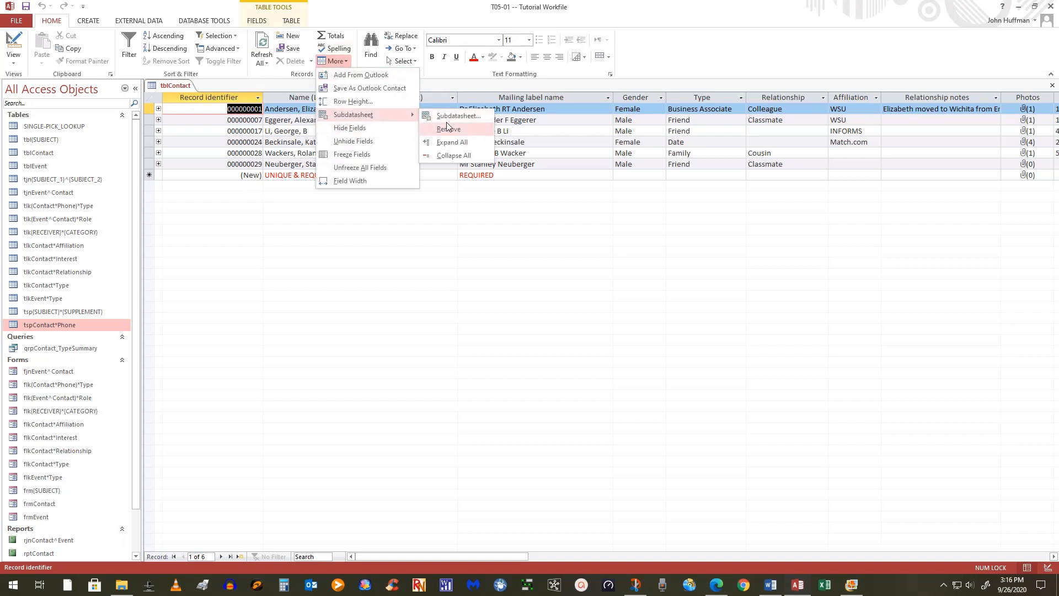
pyautogui.click(455, 130)
pyautogui.click(172, 132)
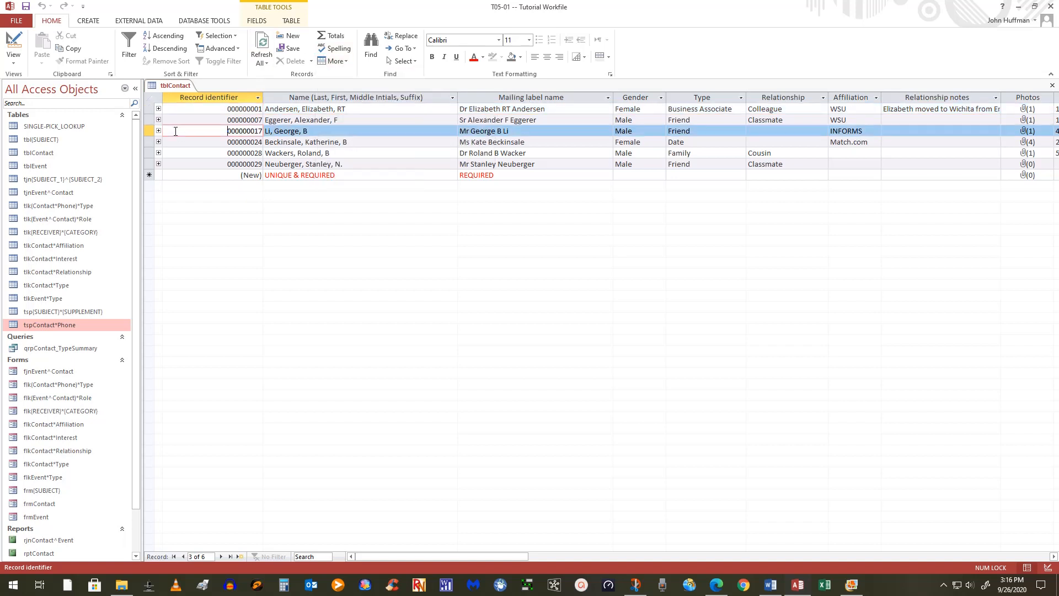
pyautogui.click(332, 61)
pyautogui.moveTo(375, 114)
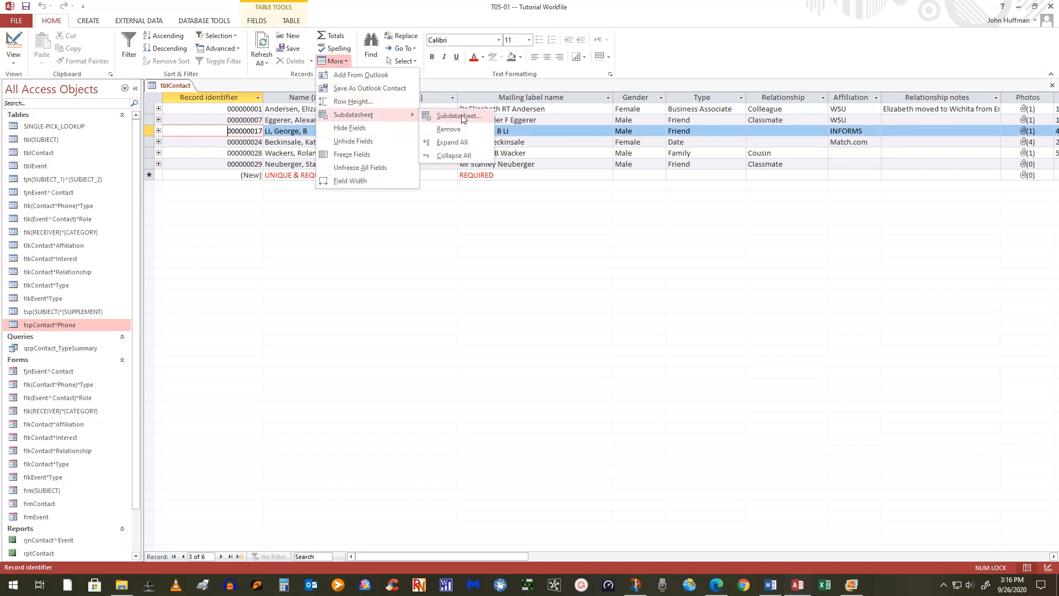
pyautogui.click(453, 129)
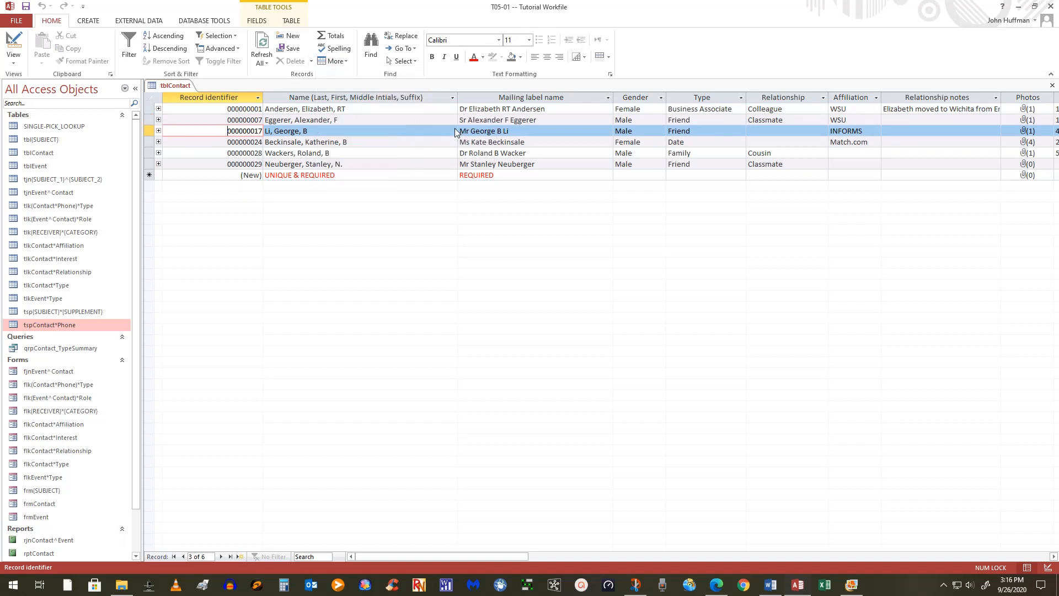
pyautogui.click(276, 153)
pyautogui.click(201, 146)
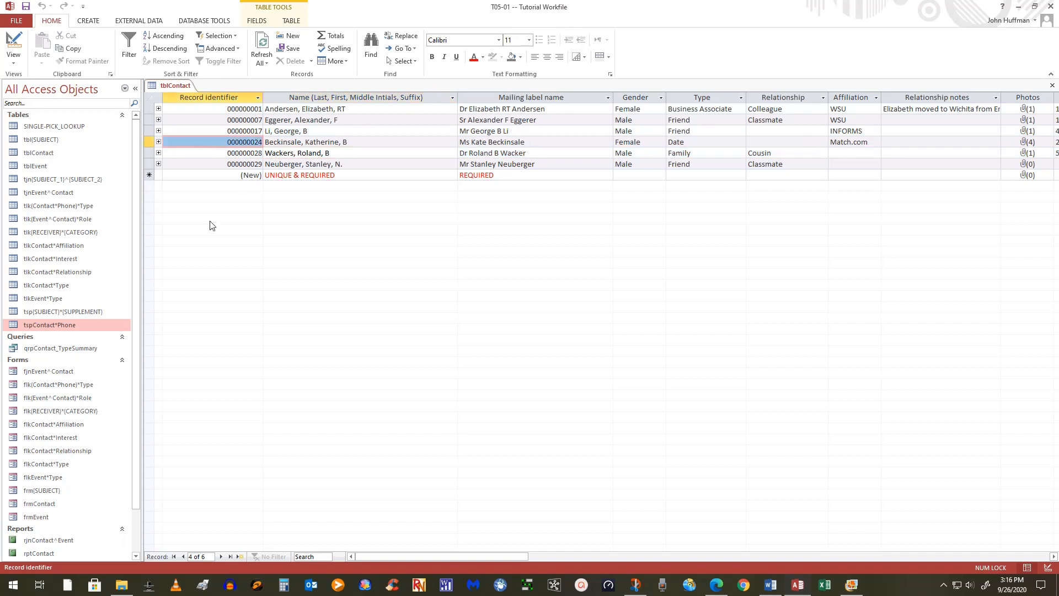
# Close tblContact with its layout changes saved, and compact and repair the database.
pyautogui.click(1052, 85)
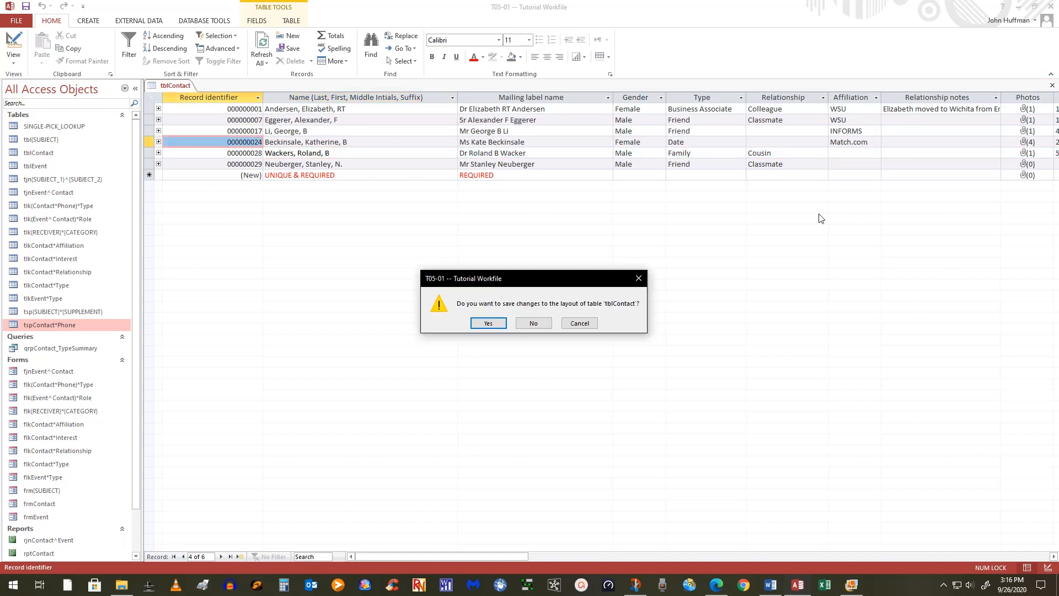
pyautogui.click(489, 324)
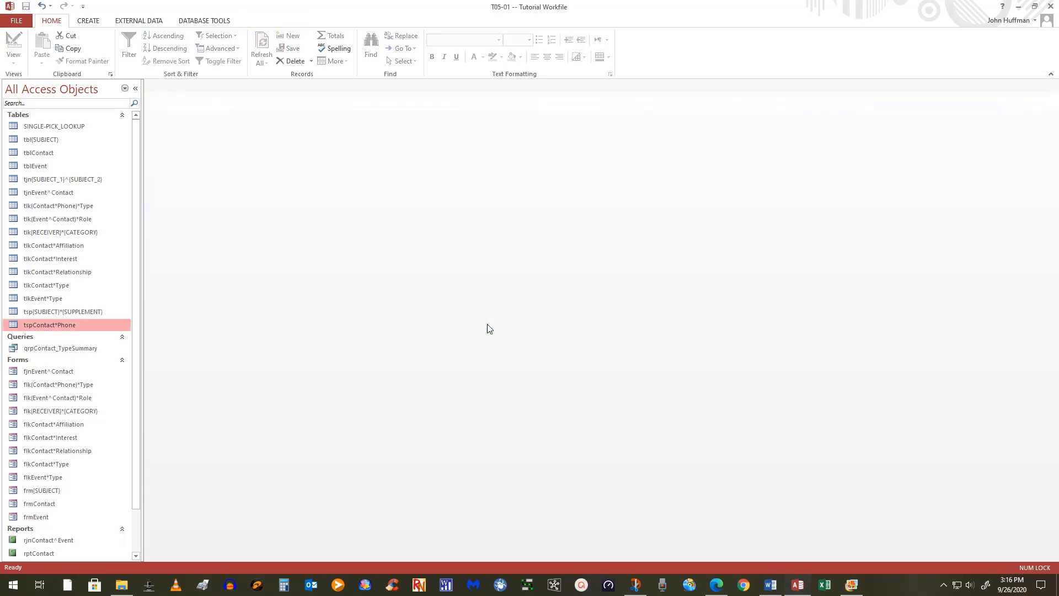
pyautogui.click(16, 20)
pyautogui.click(132, 137)
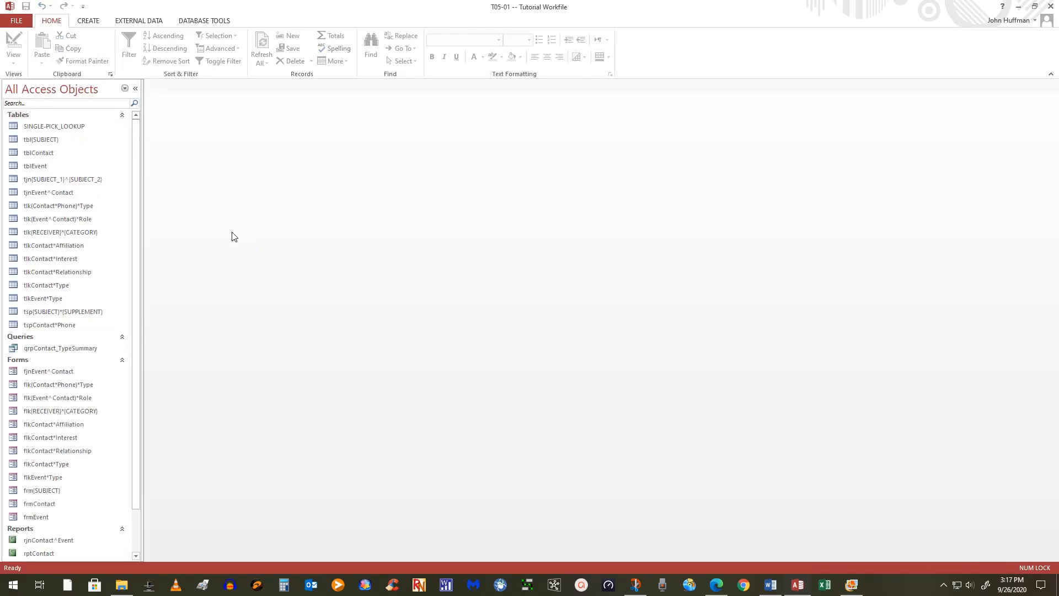
# Open tblContact and insert tjnEvent^Contact as its subdatasheet, linking child field lngContact-RecordIdentifier to master field aut*-RecordIdentifier.
pyautogui.doubleClick(39, 152)
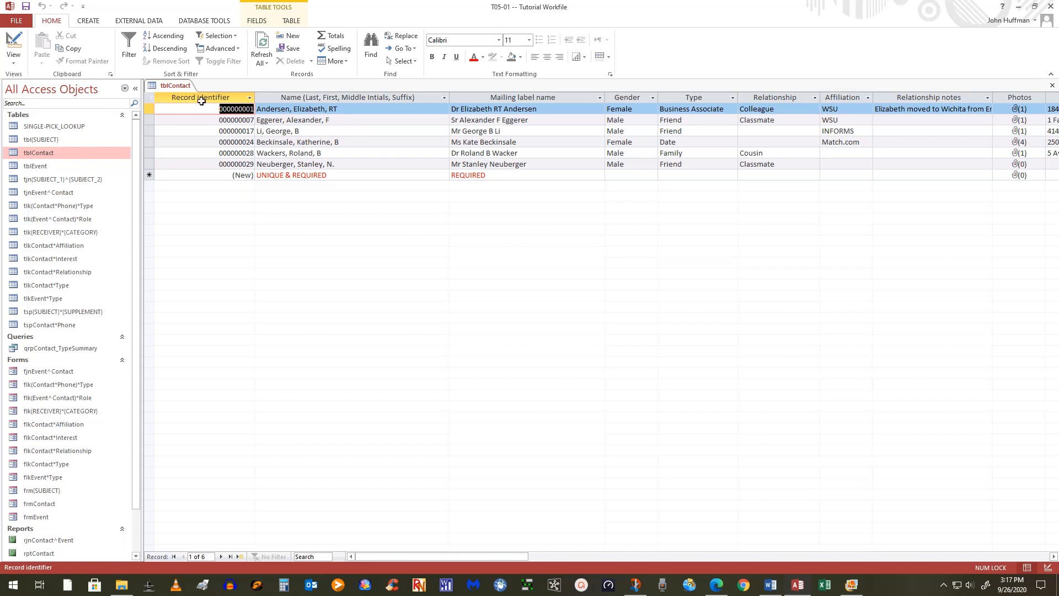
pyautogui.click(346, 62)
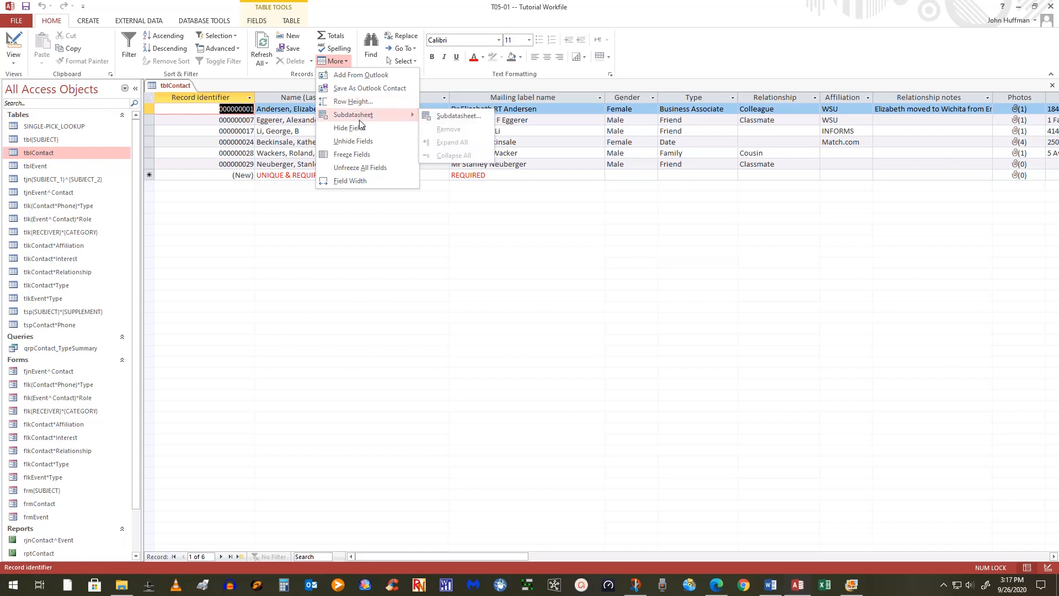
pyautogui.click(445, 117)
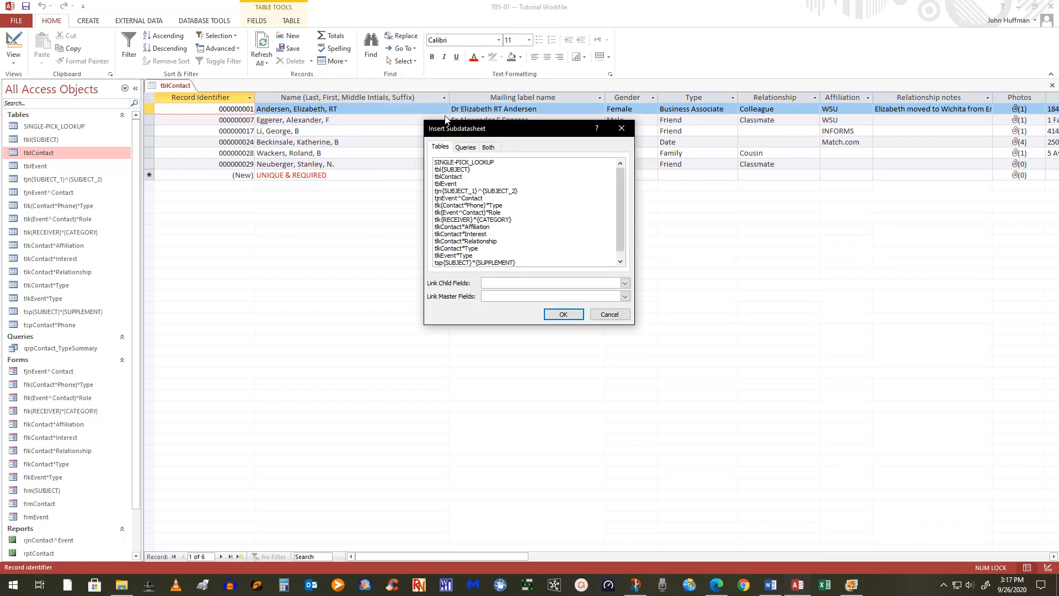
pyautogui.click(477, 199)
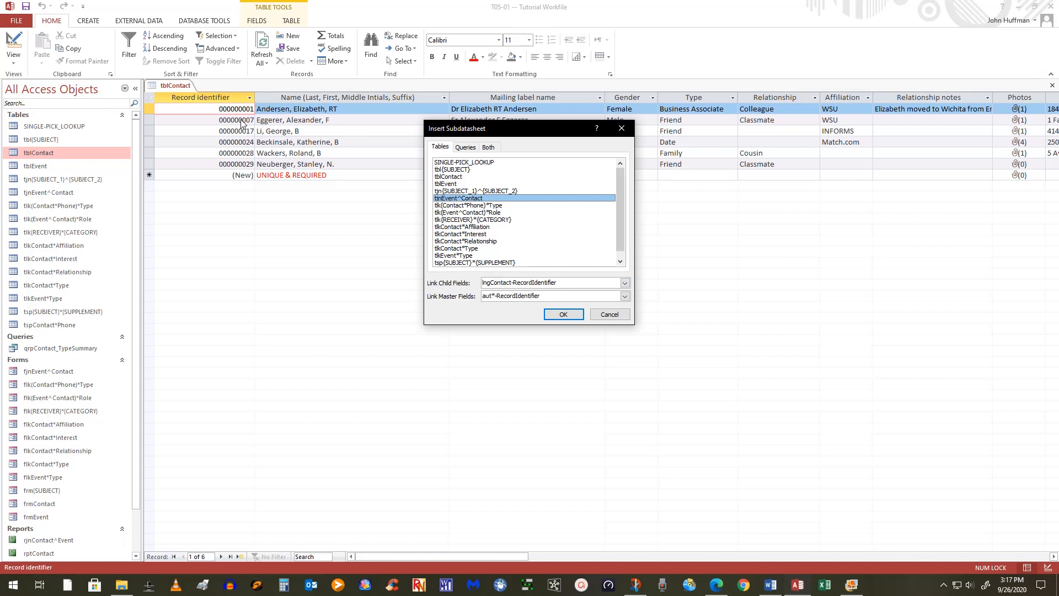
pyautogui.click(565, 318)
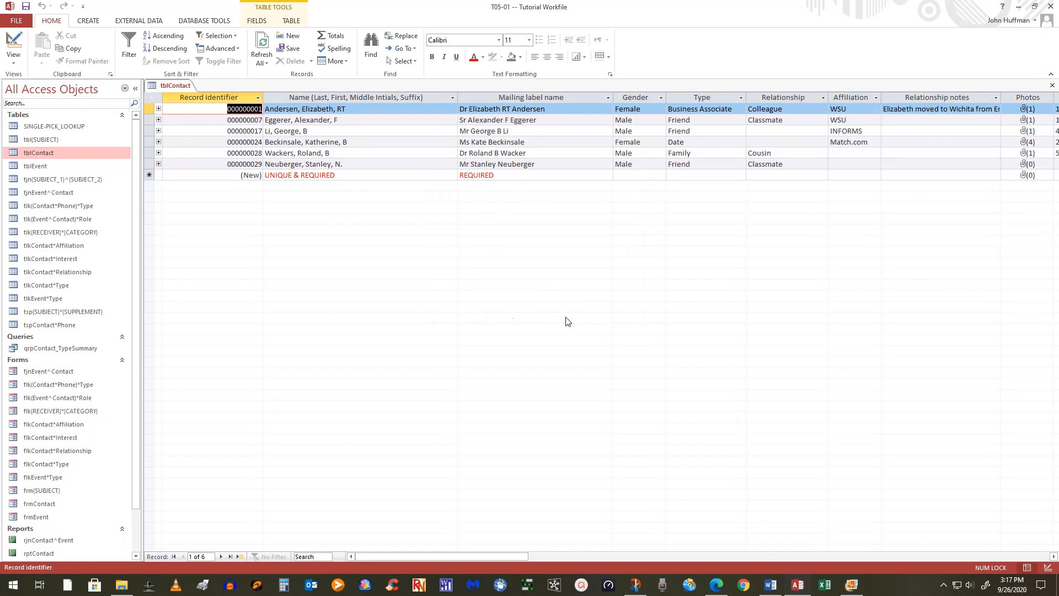
# Inspect the event subdatasheets of the first, fourth and third contacts, including the Role choices and the Event contact role form for the first.
pyautogui.click(159, 108)
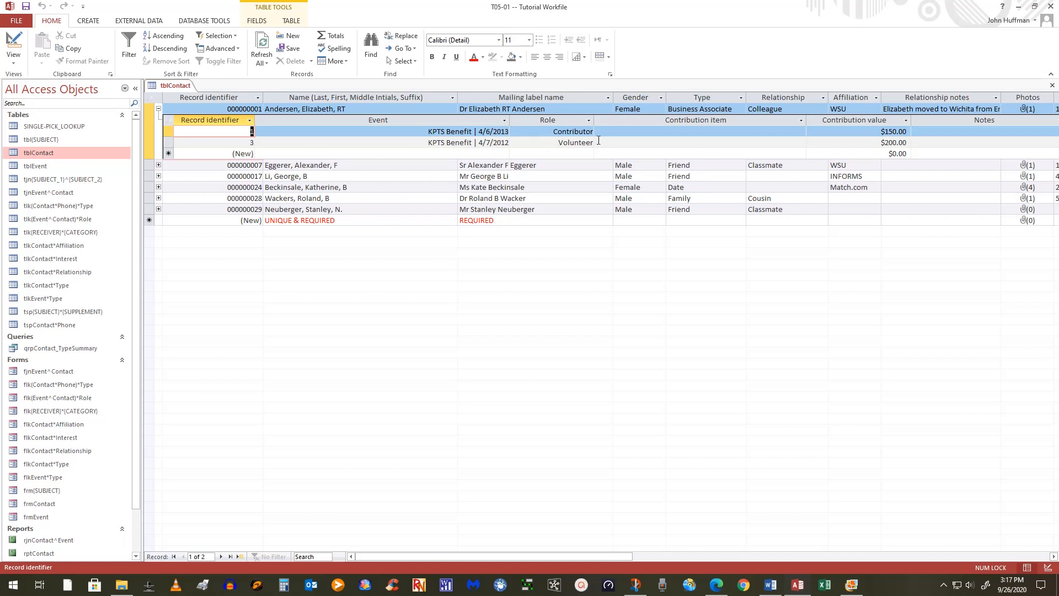
pyautogui.click(571, 131)
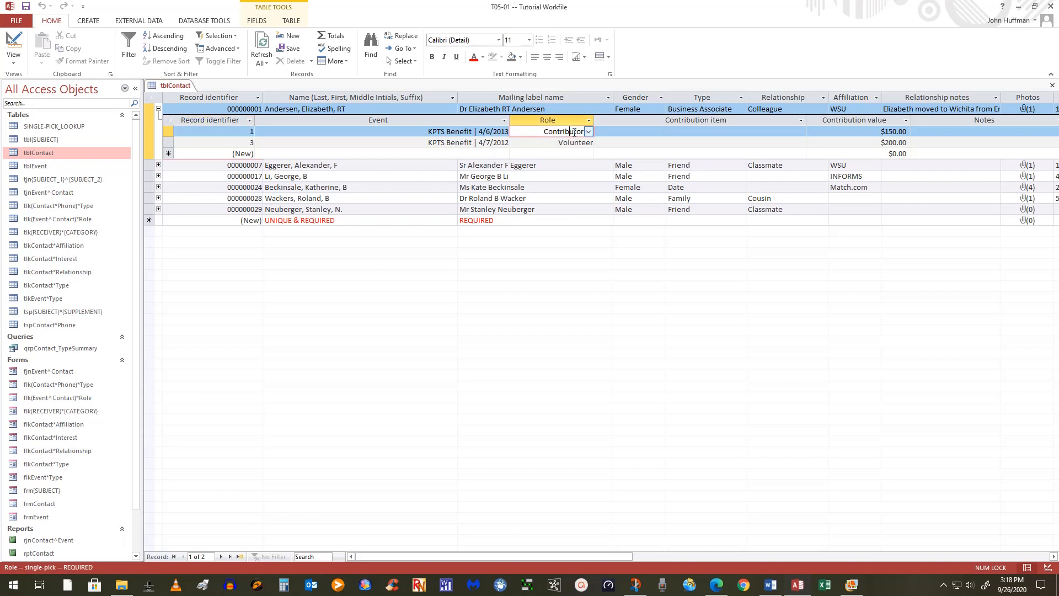
pyautogui.click(588, 132)
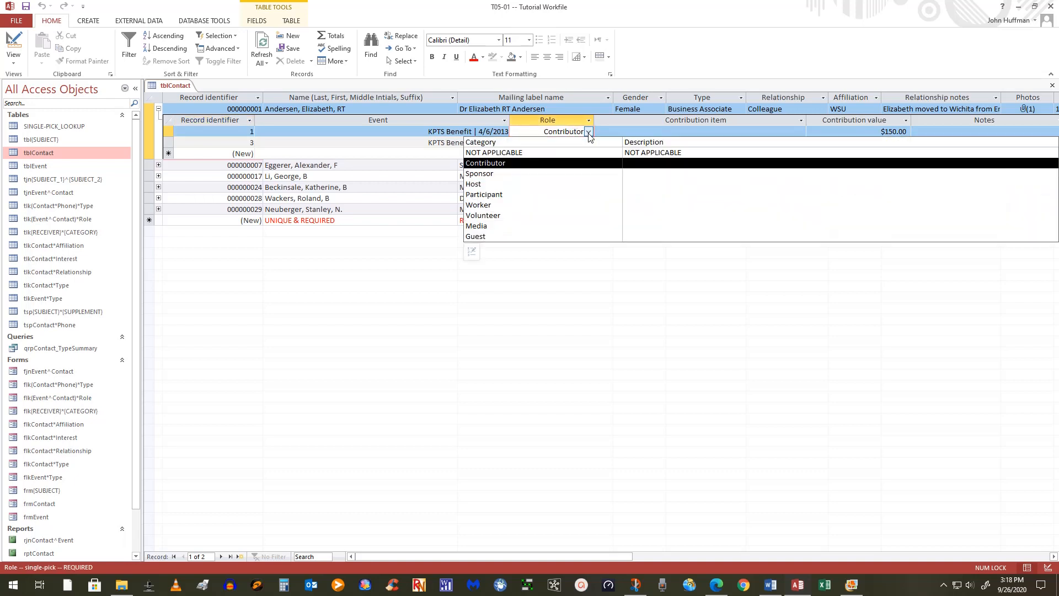
pyautogui.click(471, 252)
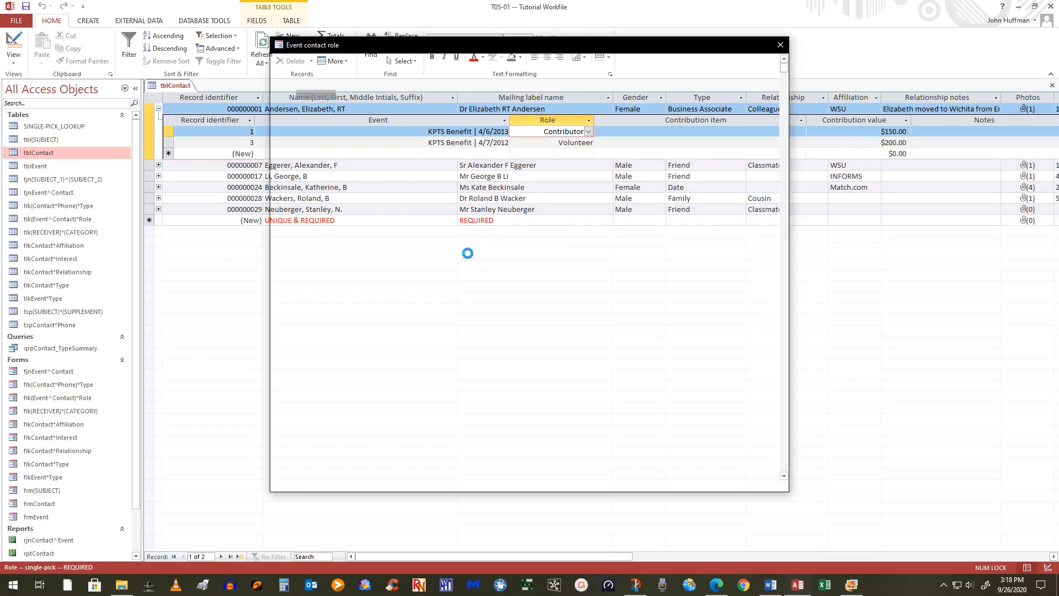
pyautogui.click(780, 45)
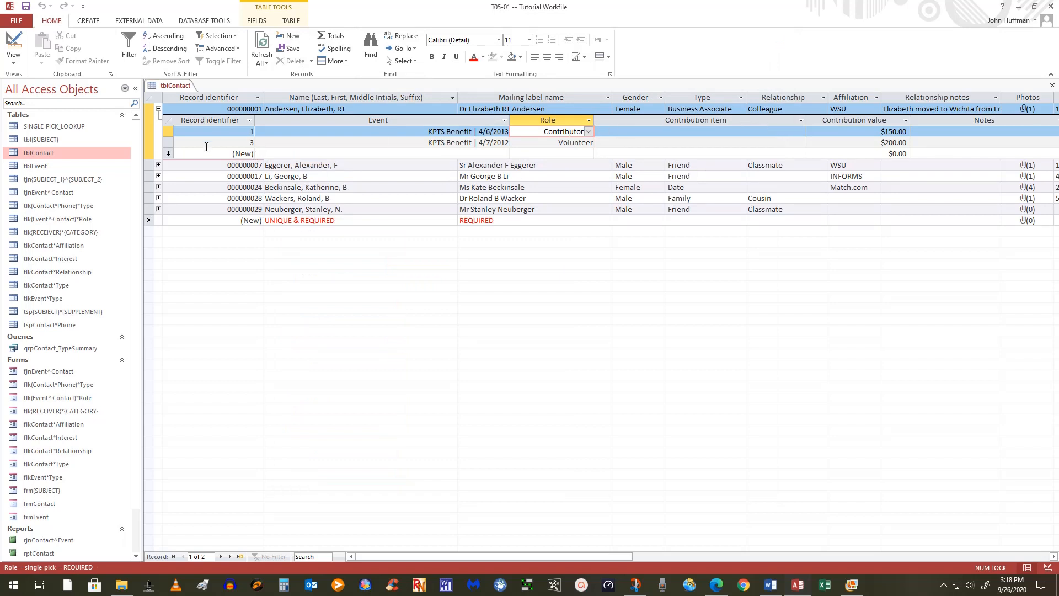
pyautogui.click(158, 187)
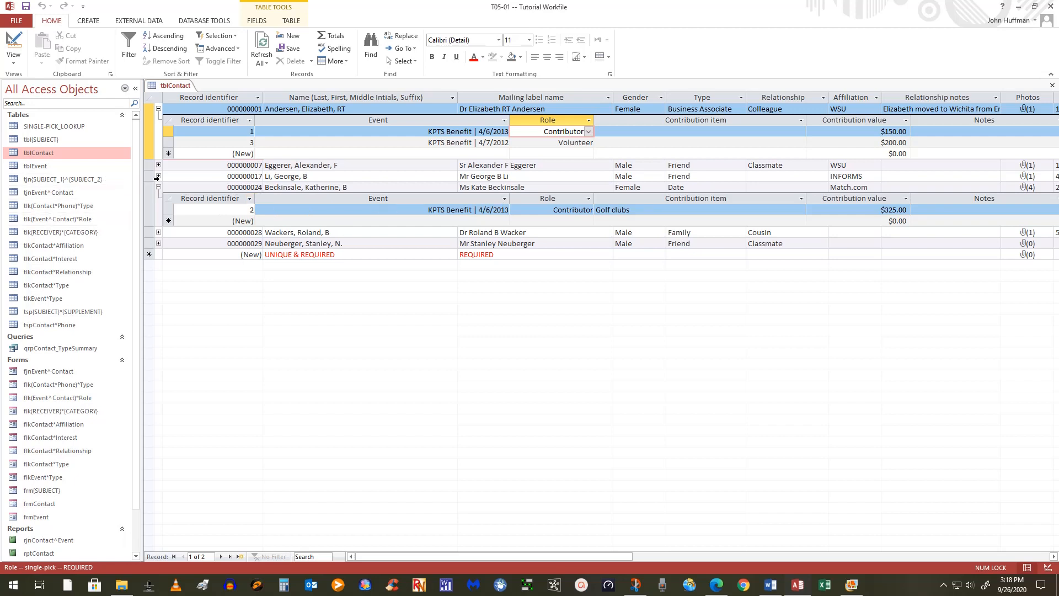
pyautogui.click(158, 176)
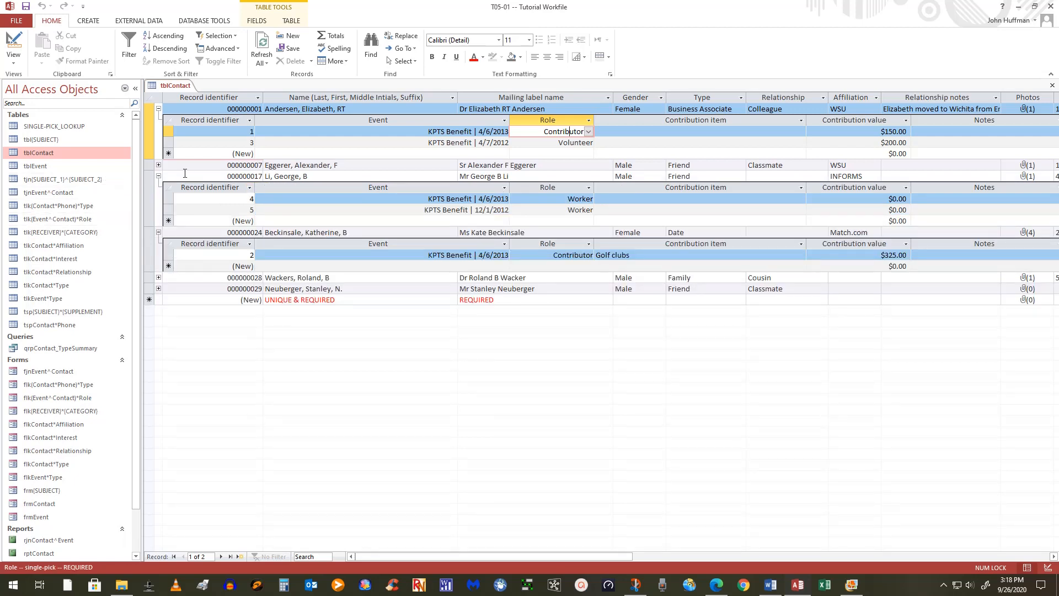
# Expand the second, fifth and sixth contacts' subdatasheets, and add the event KPTS Benefit | 4/6/2013 with role Participant to the fifth contact.
pyautogui.click(159, 165)
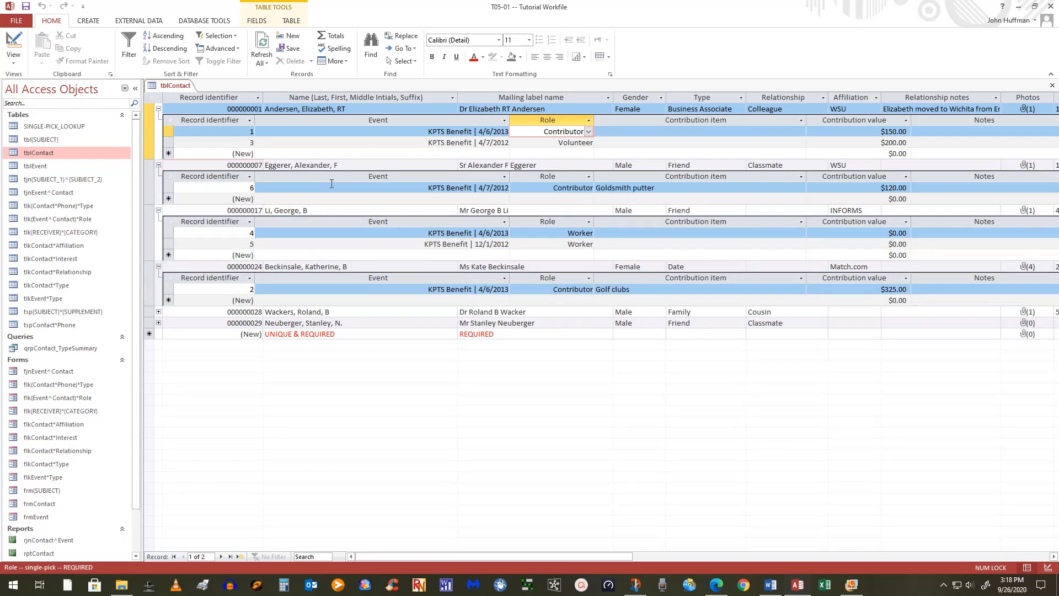
pyautogui.click(158, 313)
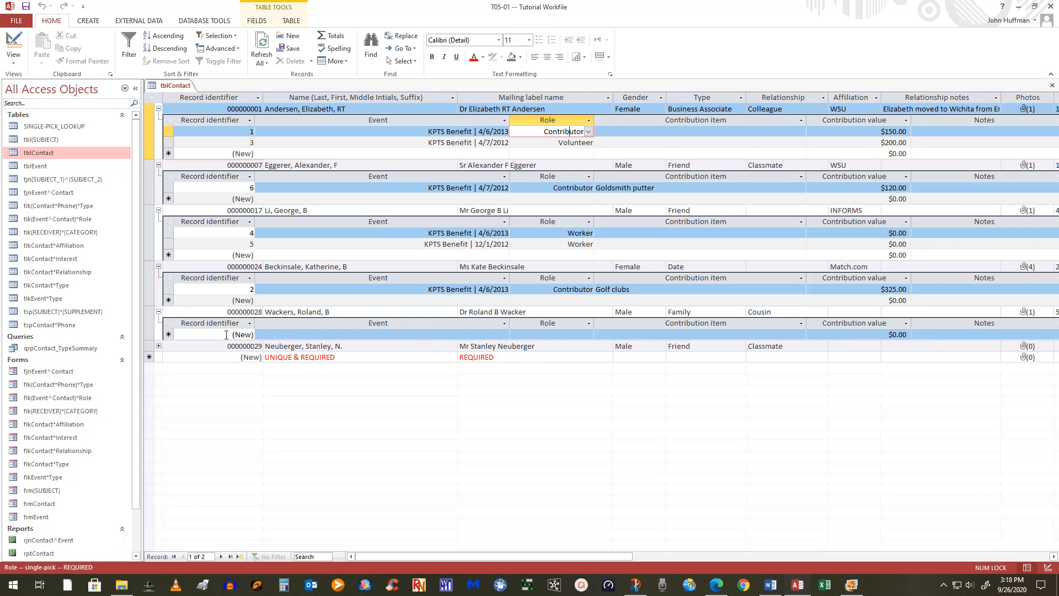
pyautogui.click(277, 333)
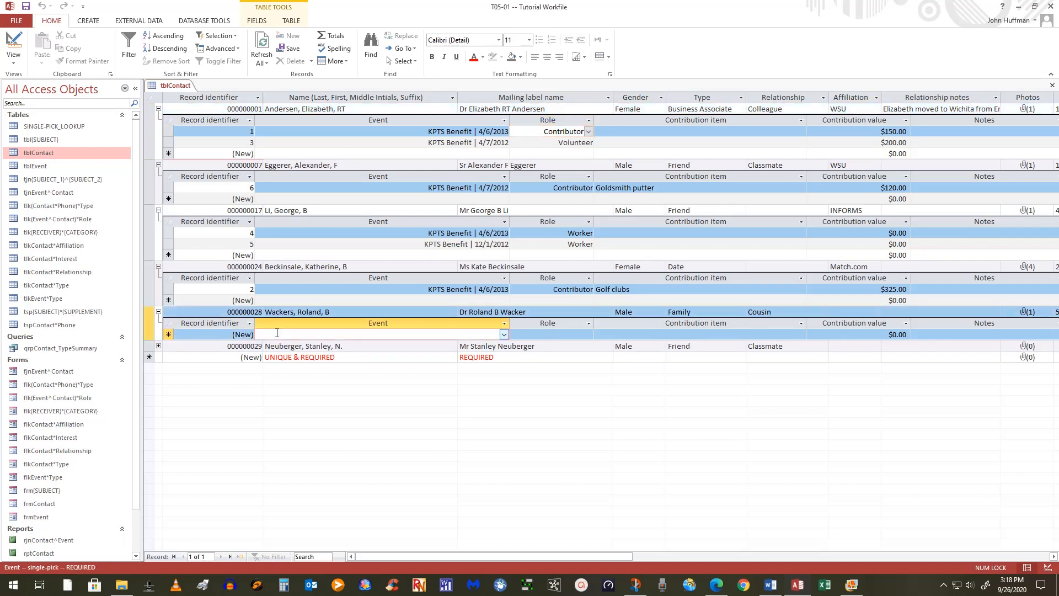
pyautogui.click(504, 335)
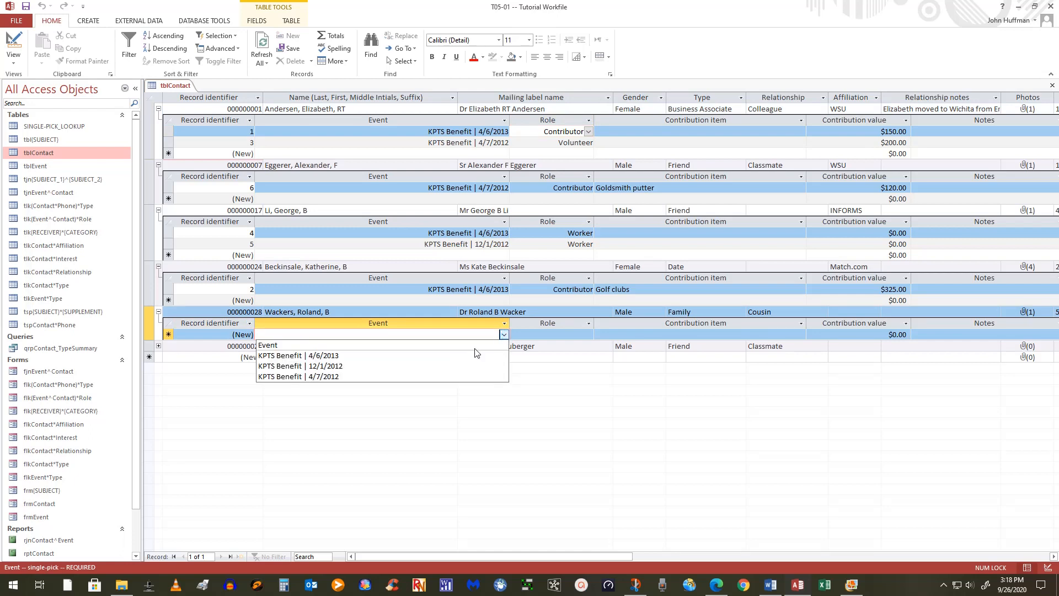
pyautogui.click(369, 359)
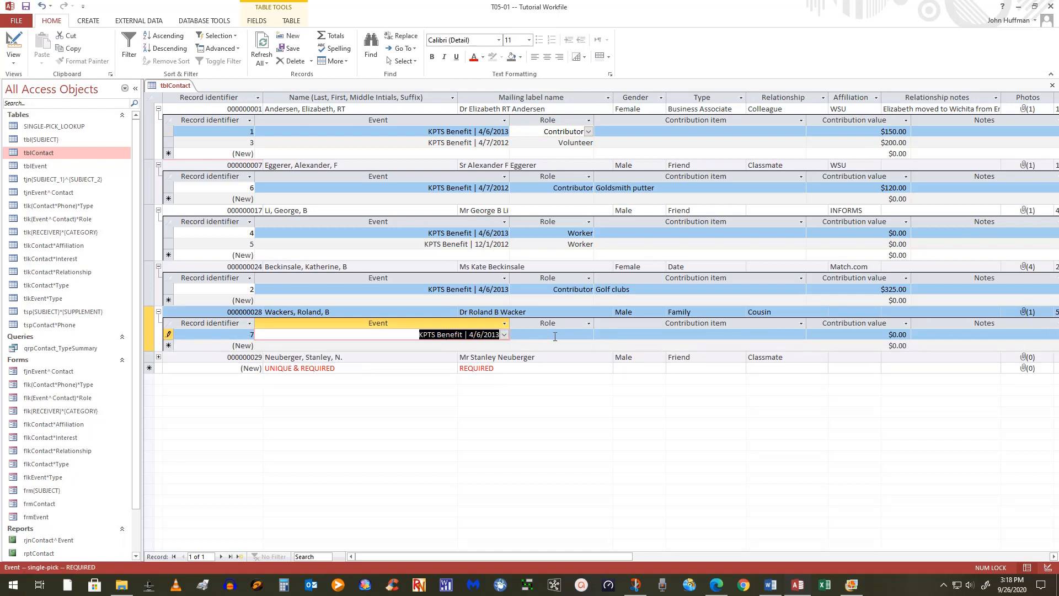
pyautogui.click(574, 337)
pyautogui.click(588, 334)
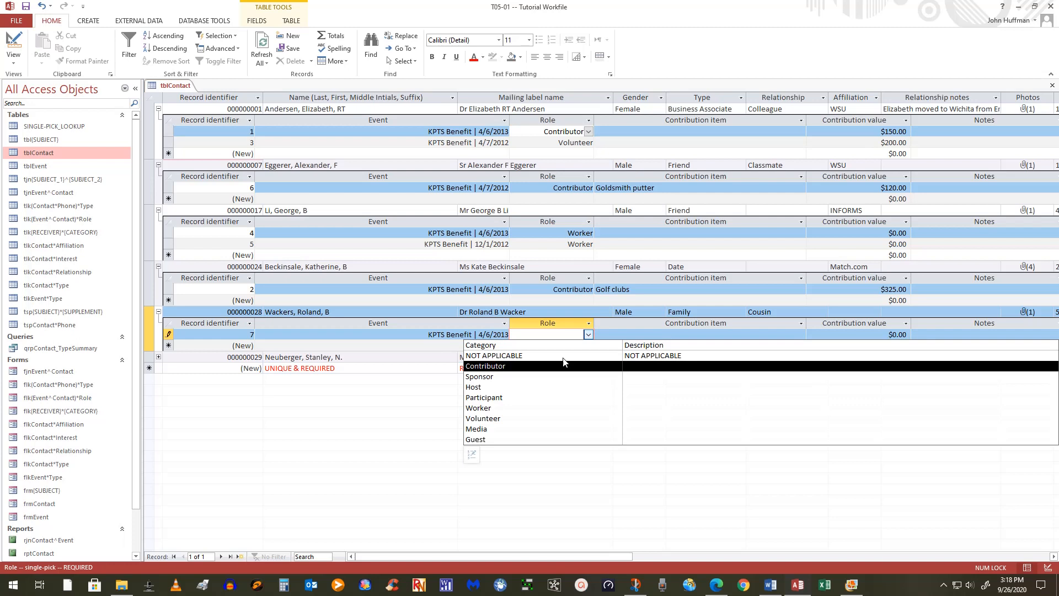
pyautogui.click(501, 398)
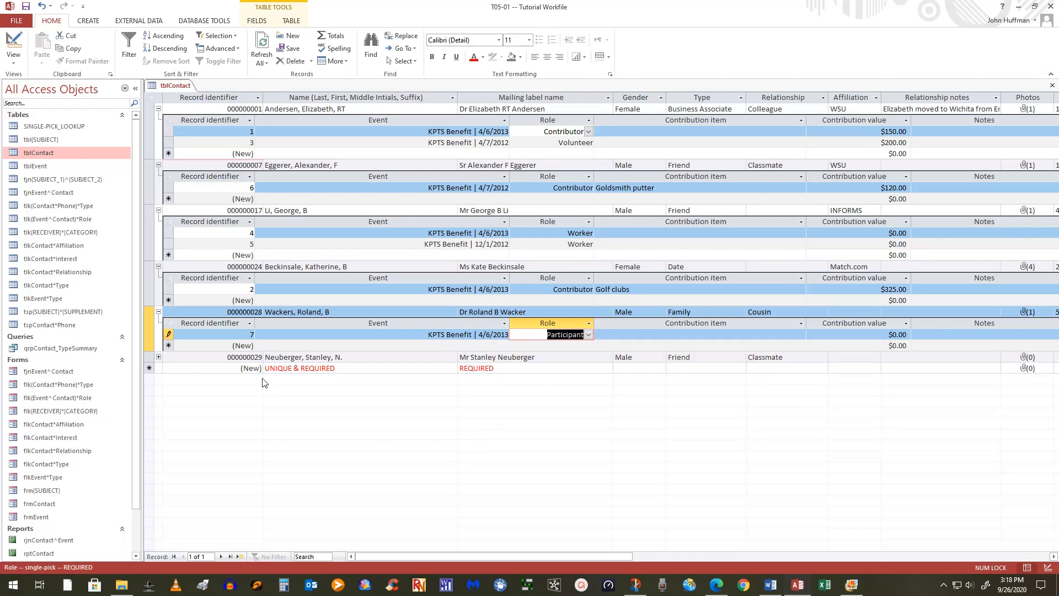
pyautogui.click(289, 345)
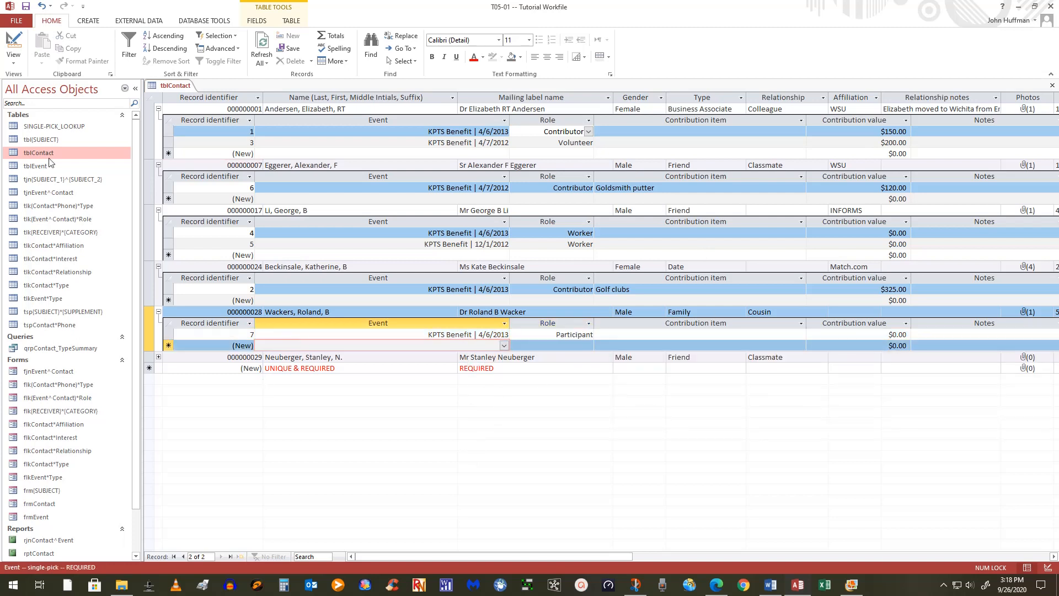
pyautogui.click(158, 357)
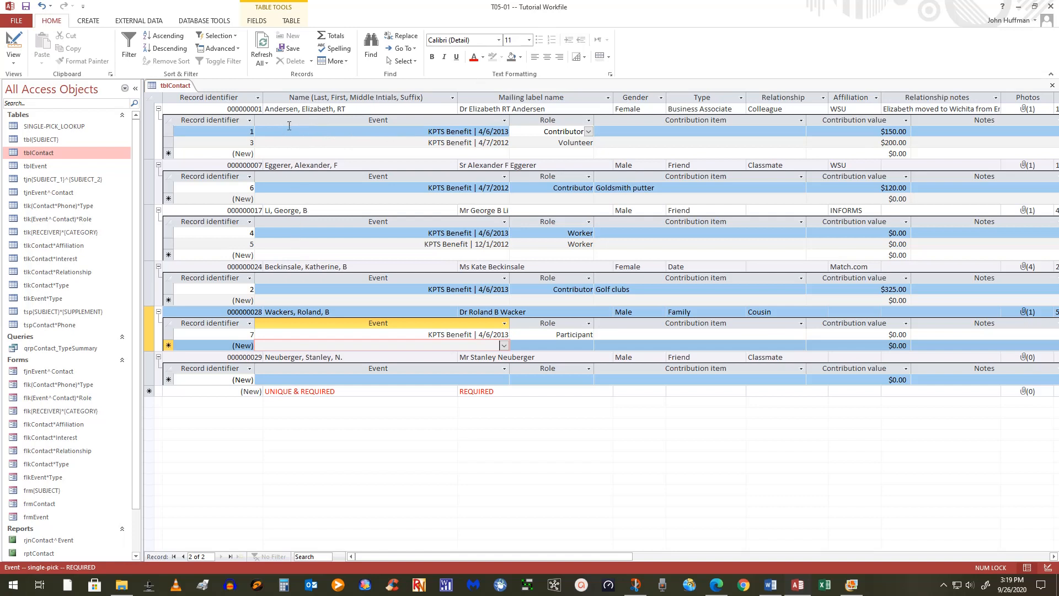
# Hide the Event field in the event subdatasheets and unhide it again.
pyautogui.rightClick(269, 121)
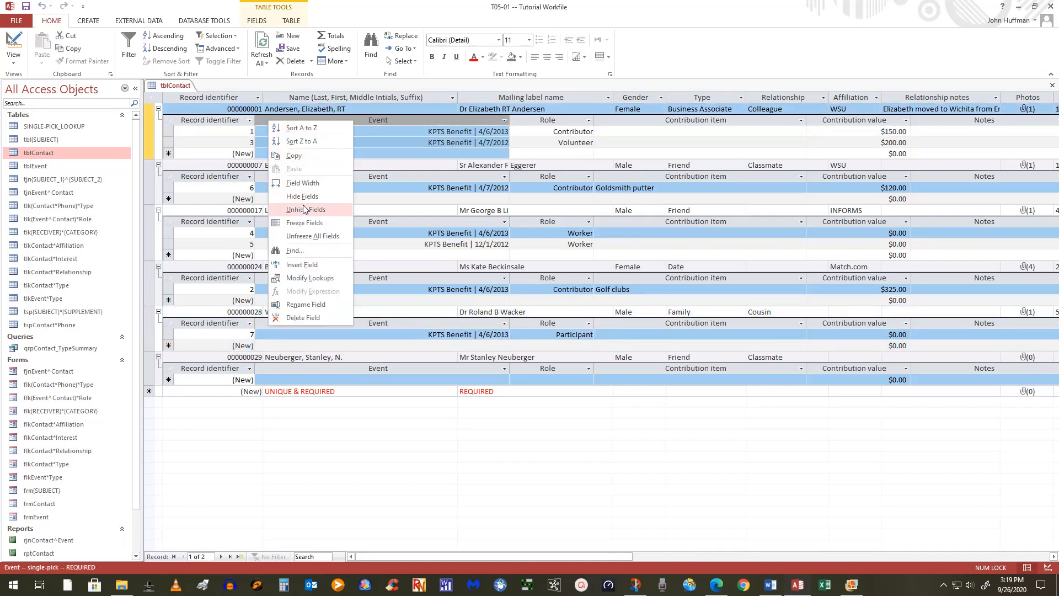
pyautogui.click(303, 196)
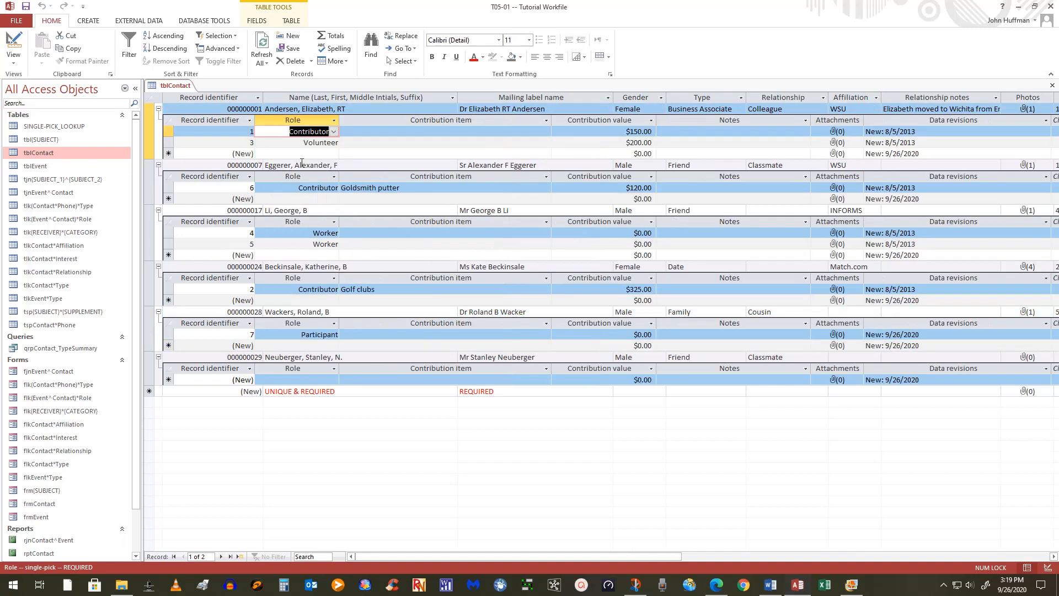
pyautogui.click(298, 121)
pyautogui.rightClick(298, 121)
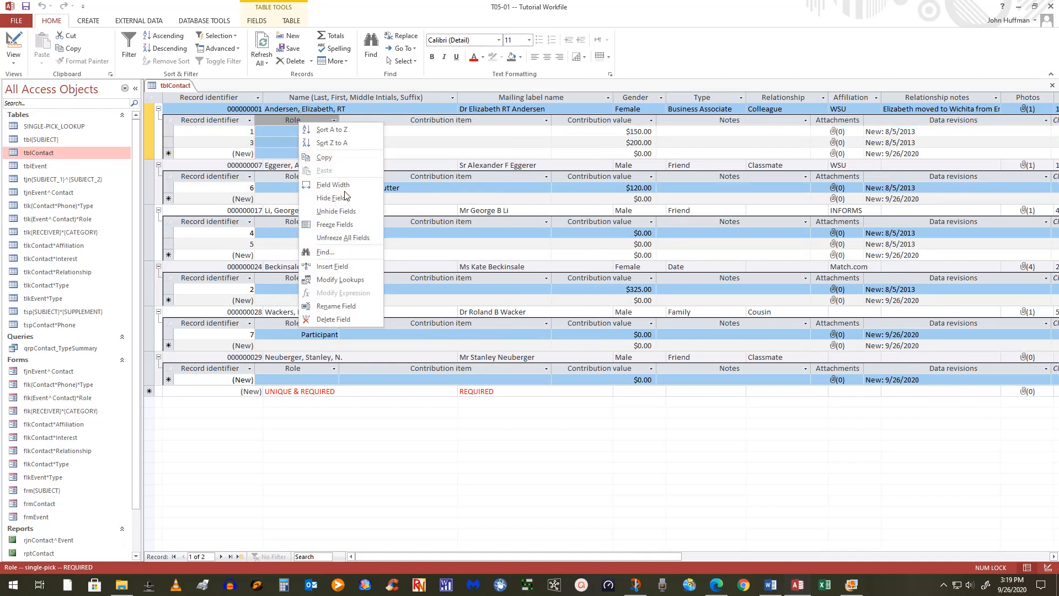
pyautogui.click(342, 212)
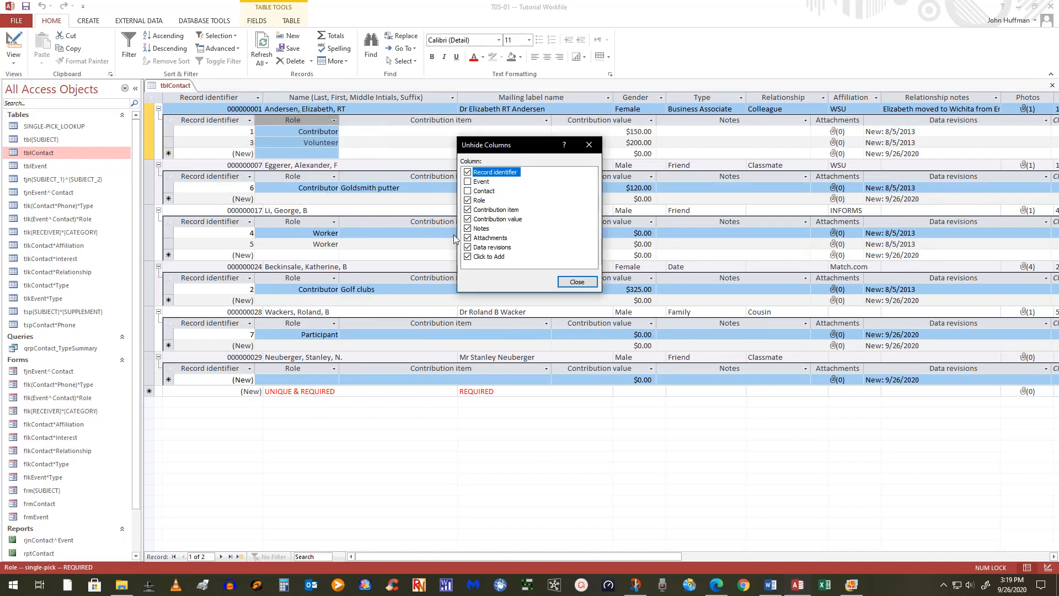
pyautogui.click(467, 182)
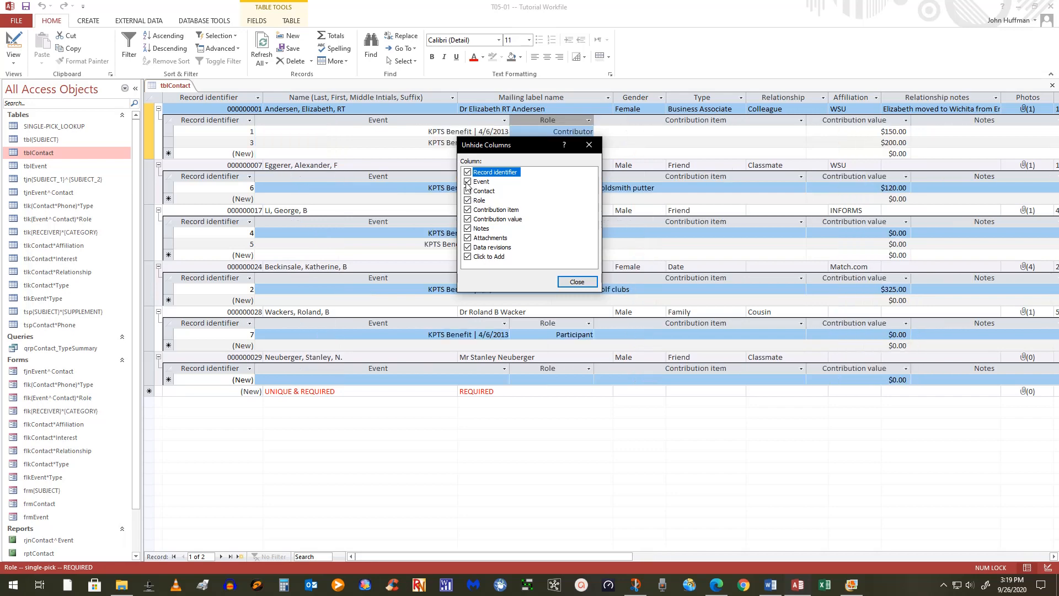
# Toggle the visibility of the subdatasheet's Contact field, leave it shown, and close the Unhide Columns dialog.
pyautogui.click(468, 191)
pyautogui.click(469, 192)
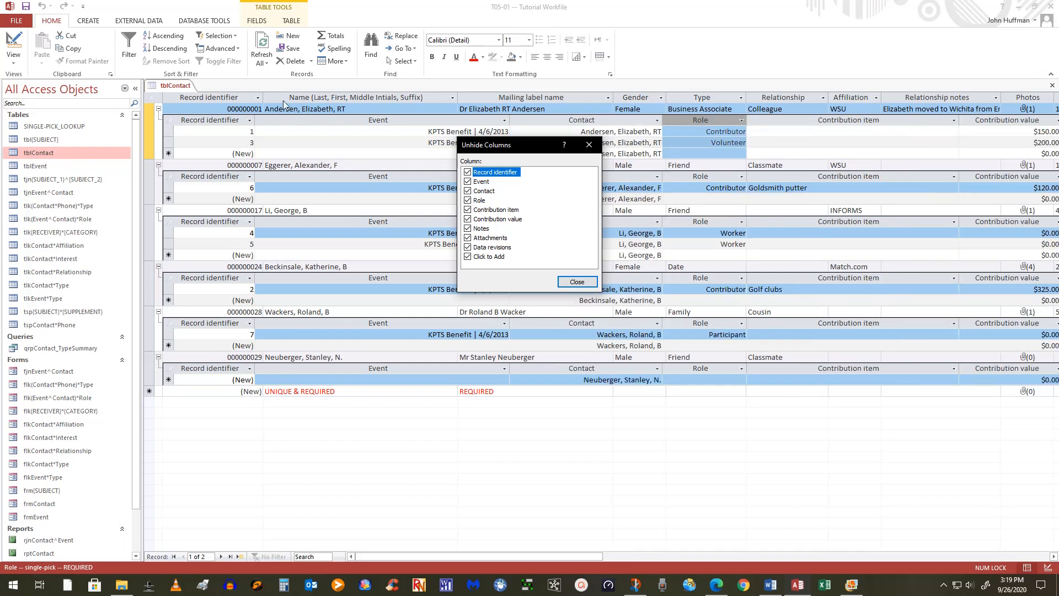
pyautogui.click(469, 191)
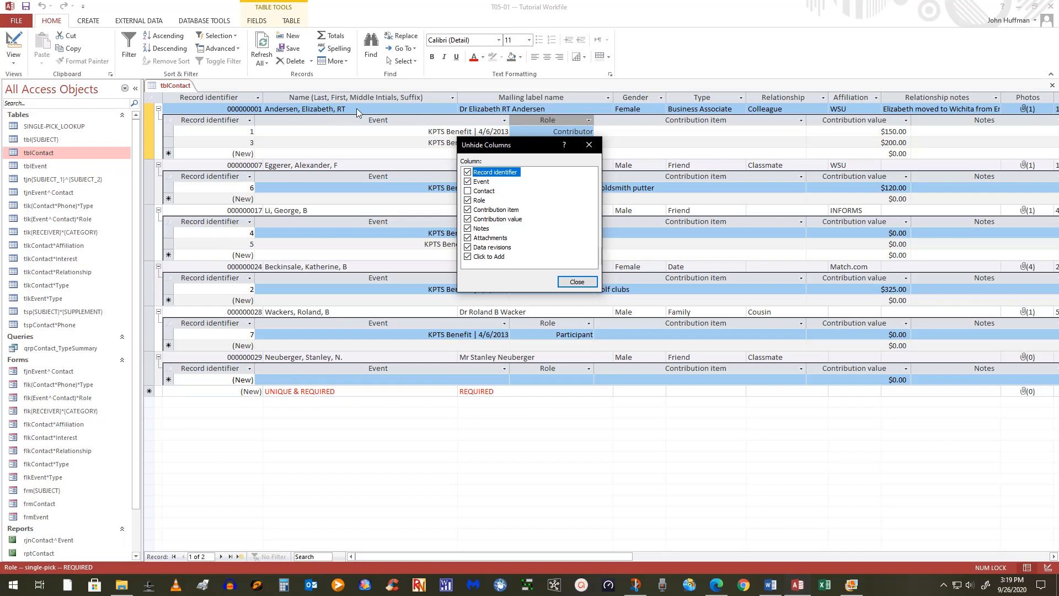
pyautogui.click(468, 191)
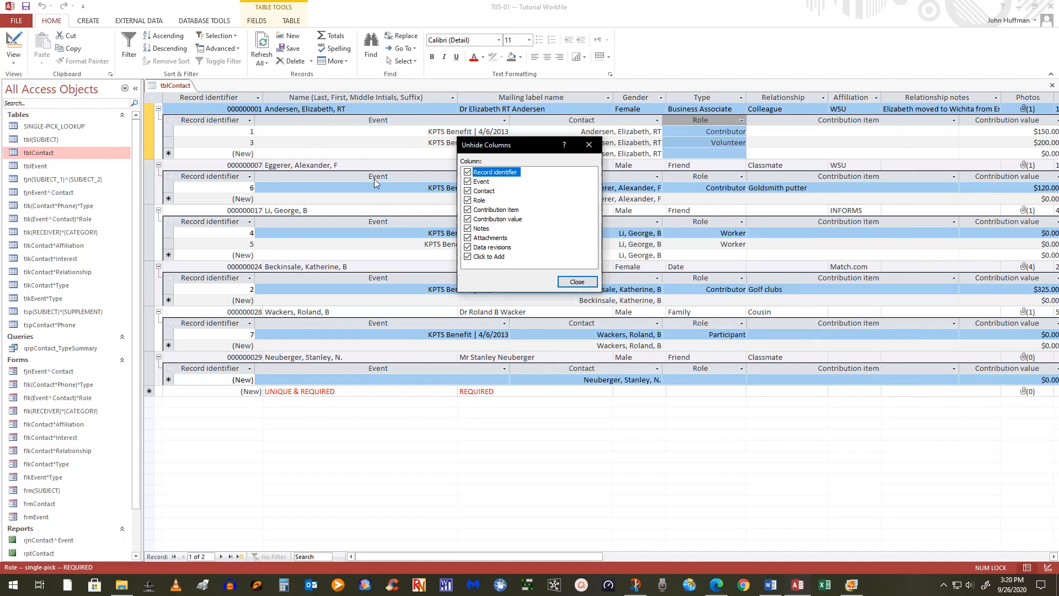
pyautogui.click(576, 281)
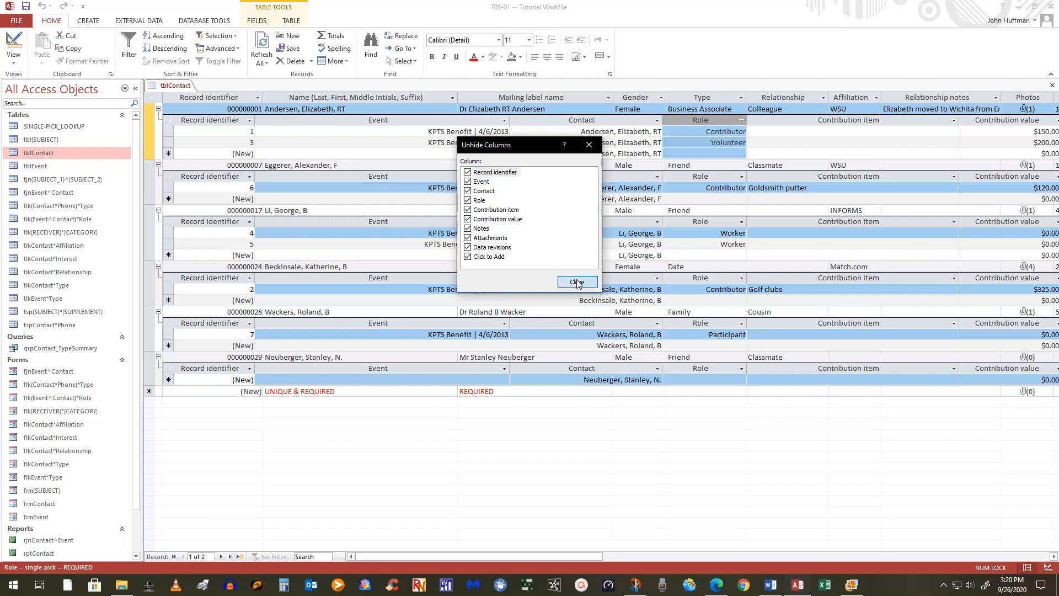
# Replace the "e" near the end of the first contact's last name with "o" and commit it to check the linked Contact fields.
pyautogui.click(297, 110)
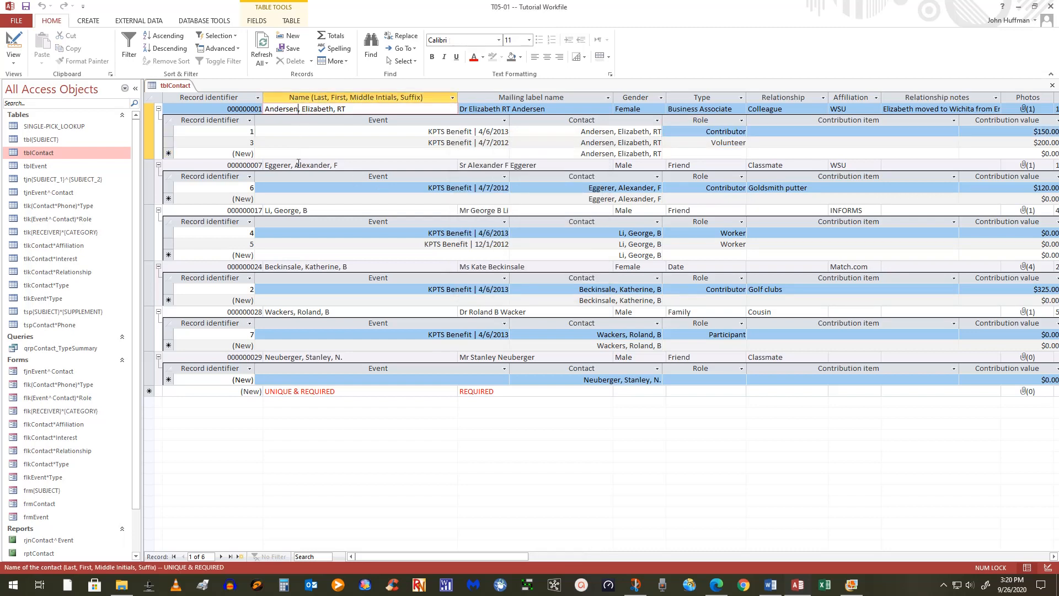
pyautogui.press('BackSpace')
pyautogui.write('o')
pyautogui.press('Tab')
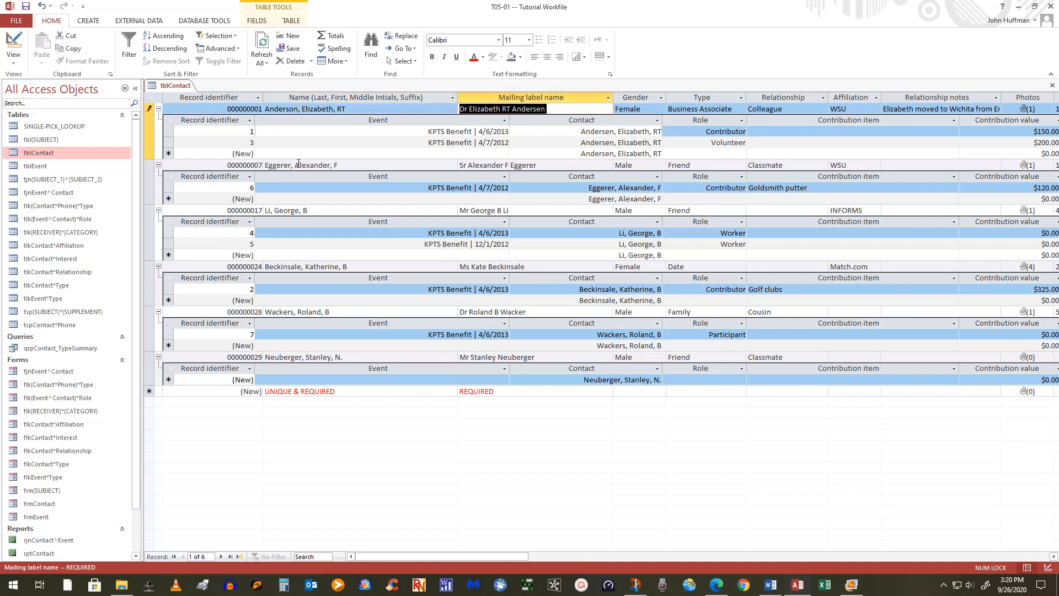
pyautogui.click(504, 154)
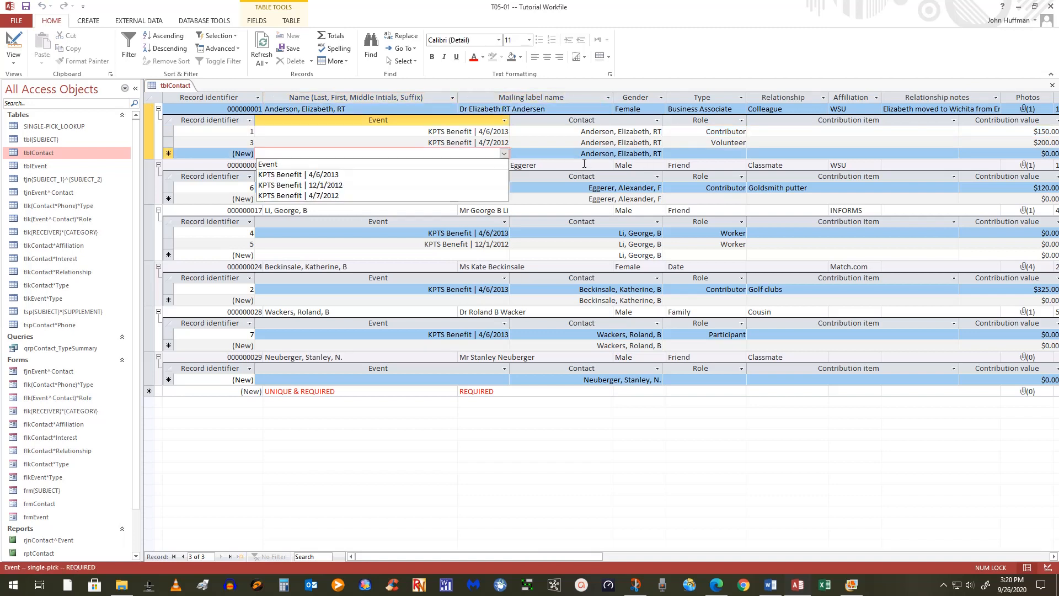
pyautogui.click(605, 142)
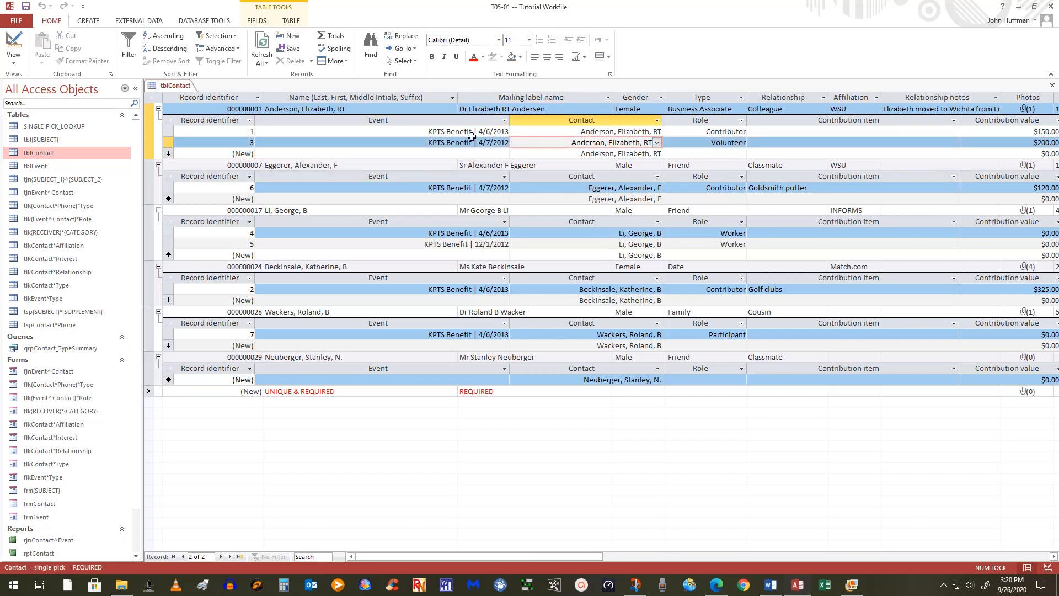
# Restore the original "e" spelling of the first contact's last name and commit the record.
pyautogui.click(295, 108)
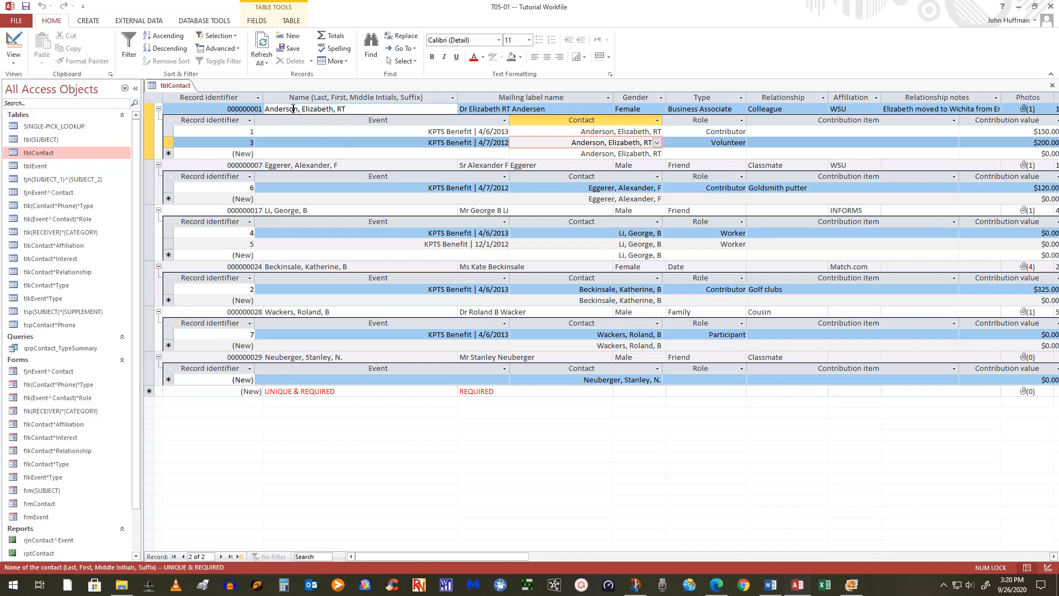
pyautogui.press('BackSpace')
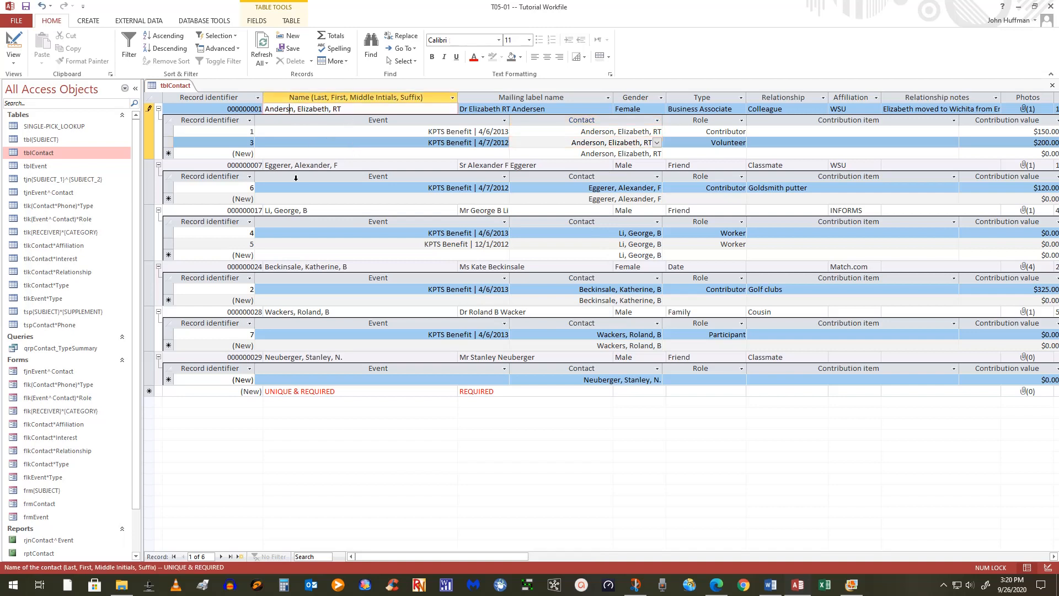
pyautogui.write('e')
pyautogui.press('Tab')
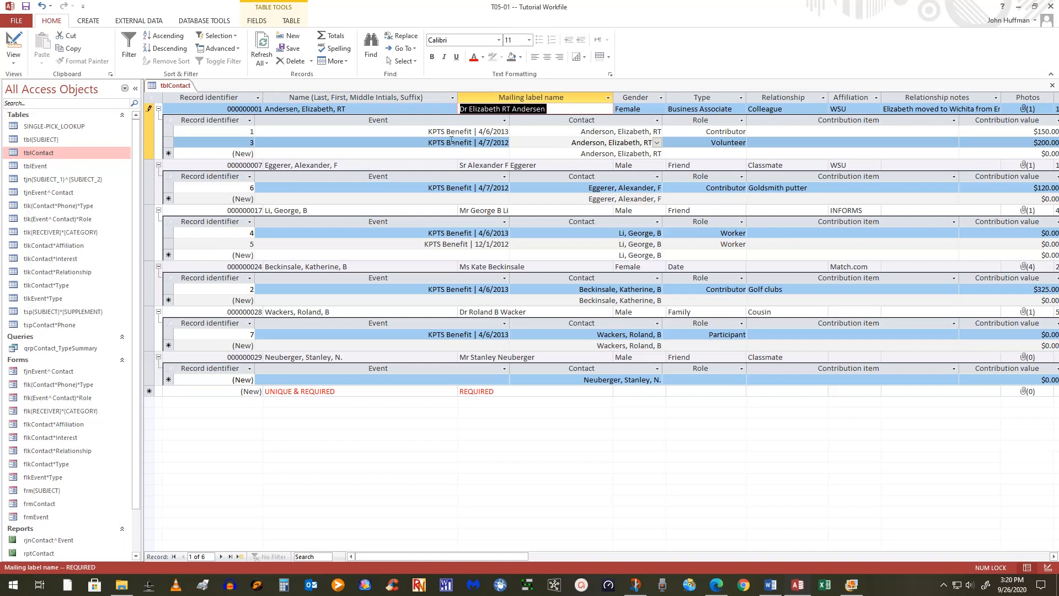
pyautogui.click(365, 153)
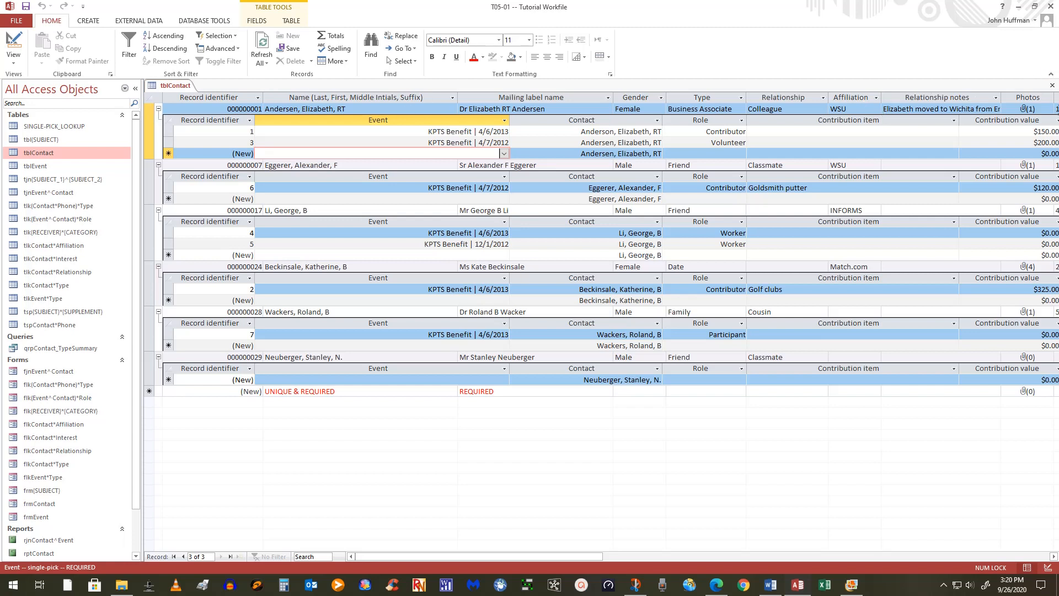
# Close tblContact saving changes to it and tjnEvent^Contact, and reopen it to check the first contact's event subdatasheet.
pyautogui.click(1053, 85)
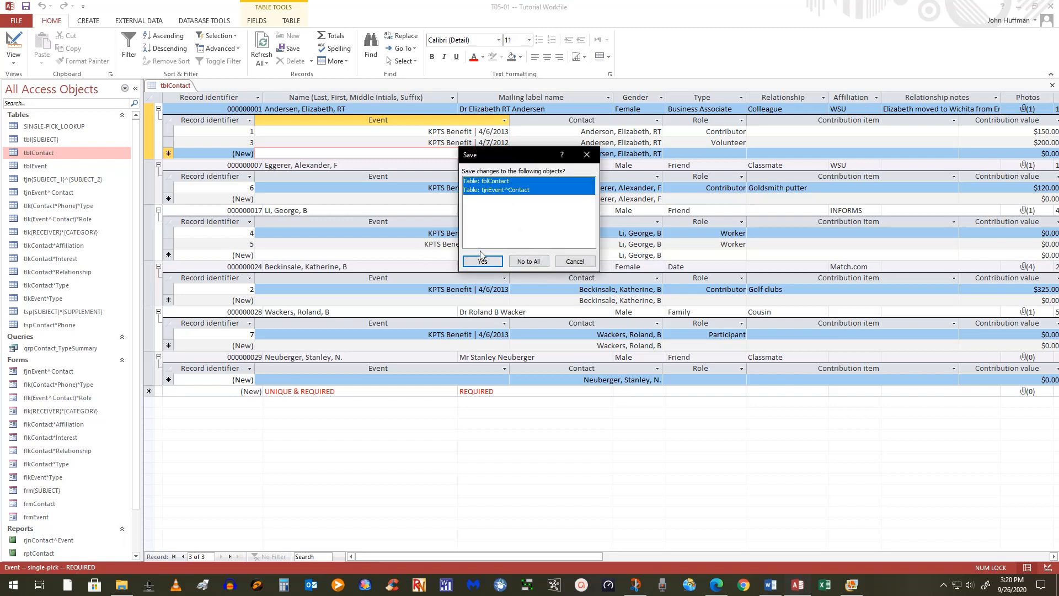
pyautogui.click(484, 264)
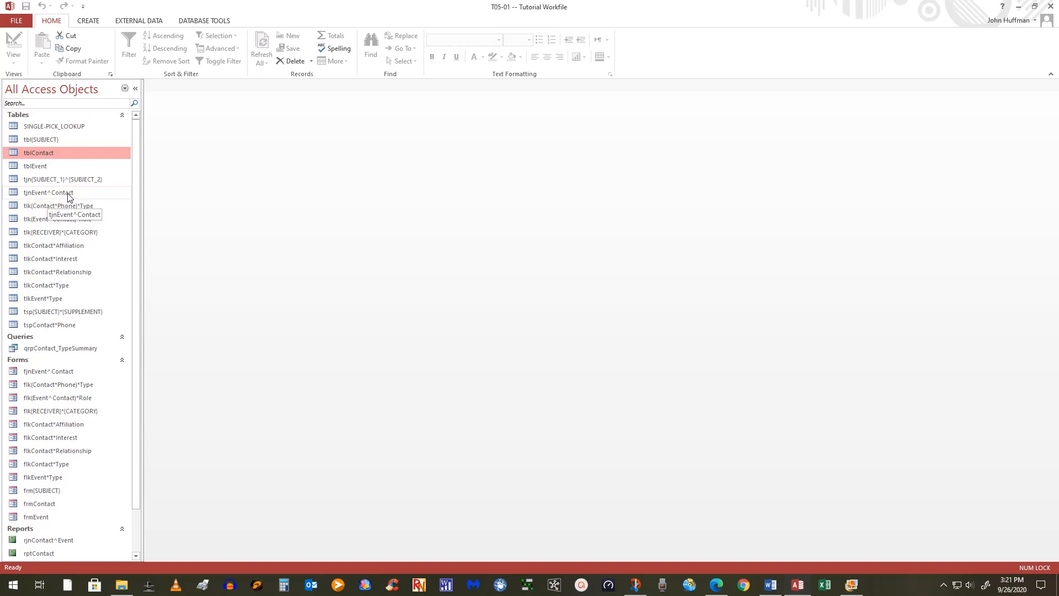
pyautogui.doubleClick(45, 158)
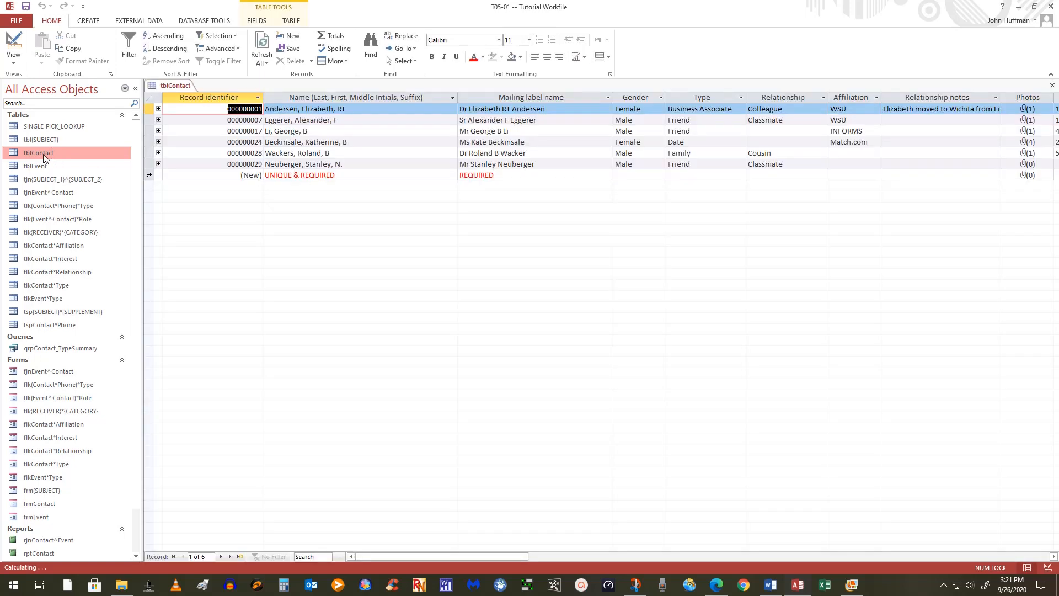
pyautogui.click(159, 108)
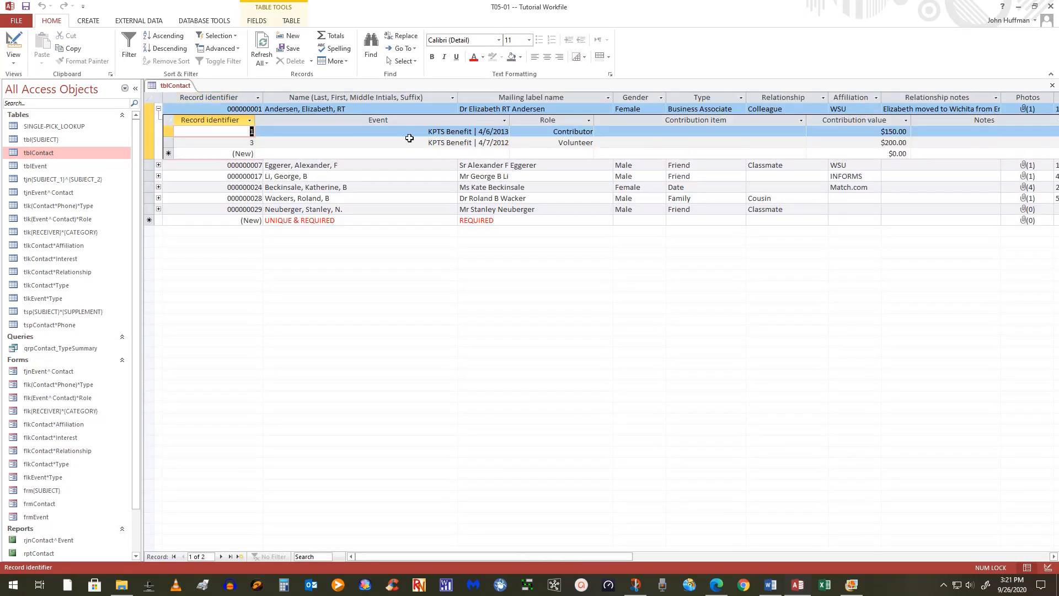
pyautogui.click(159, 108)
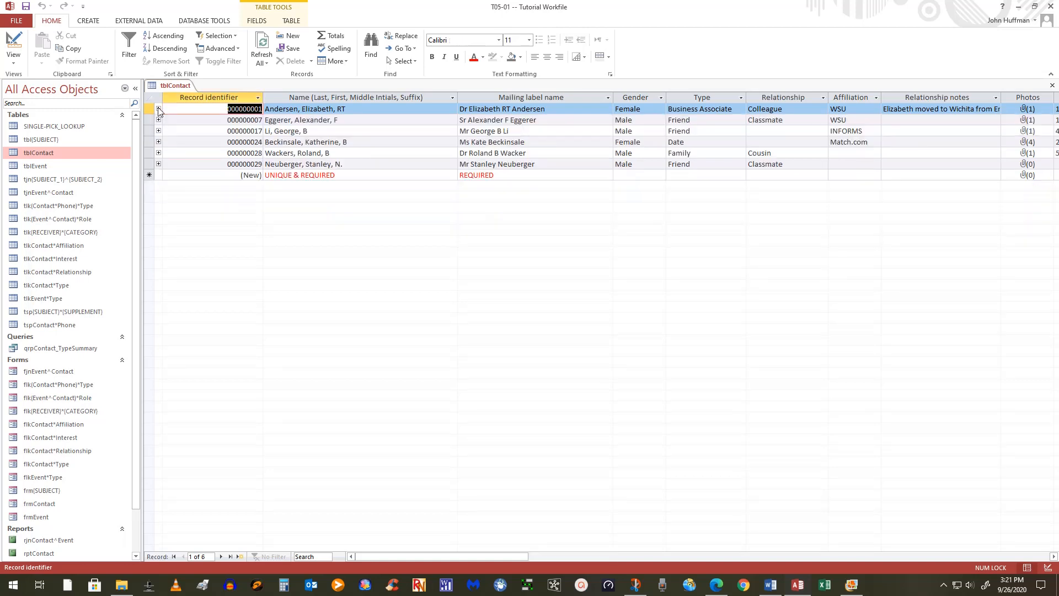
# Remove the event subdatasheet from tblContact.
pyautogui.click(344, 64)
pyautogui.moveTo(356, 118)
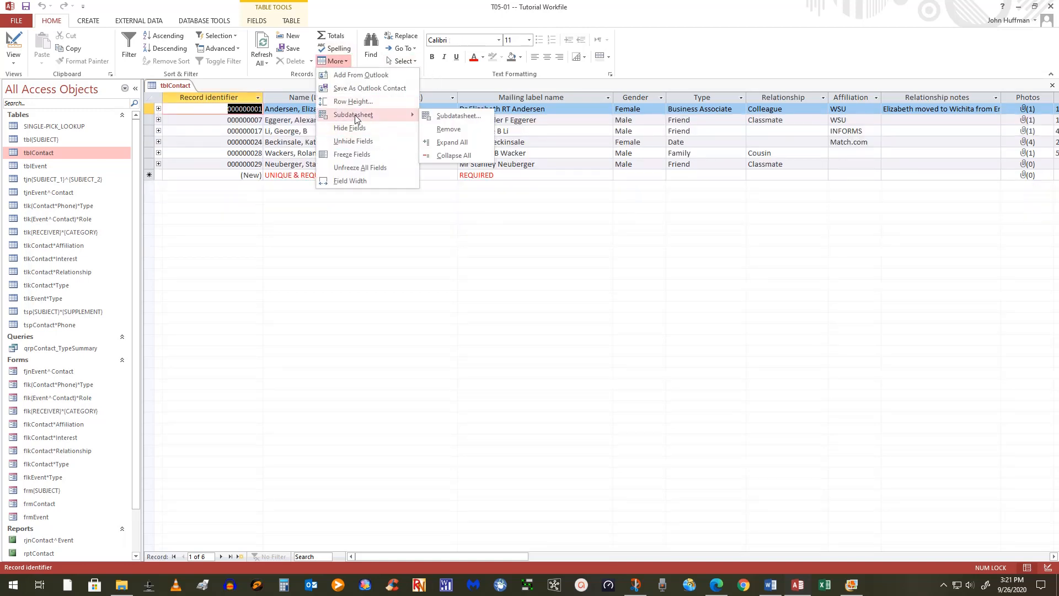
pyautogui.click(455, 130)
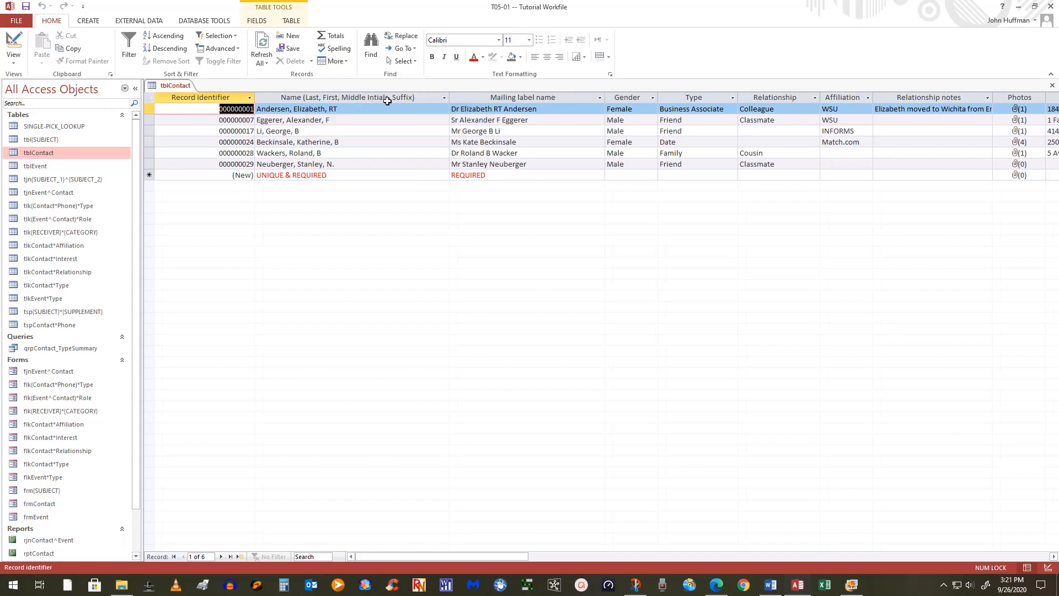
# Insert the tspContact*Phone table as a subdatasheet of tblContact.
pyautogui.click(338, 61)
pyautogui.moveTo(353, 116)
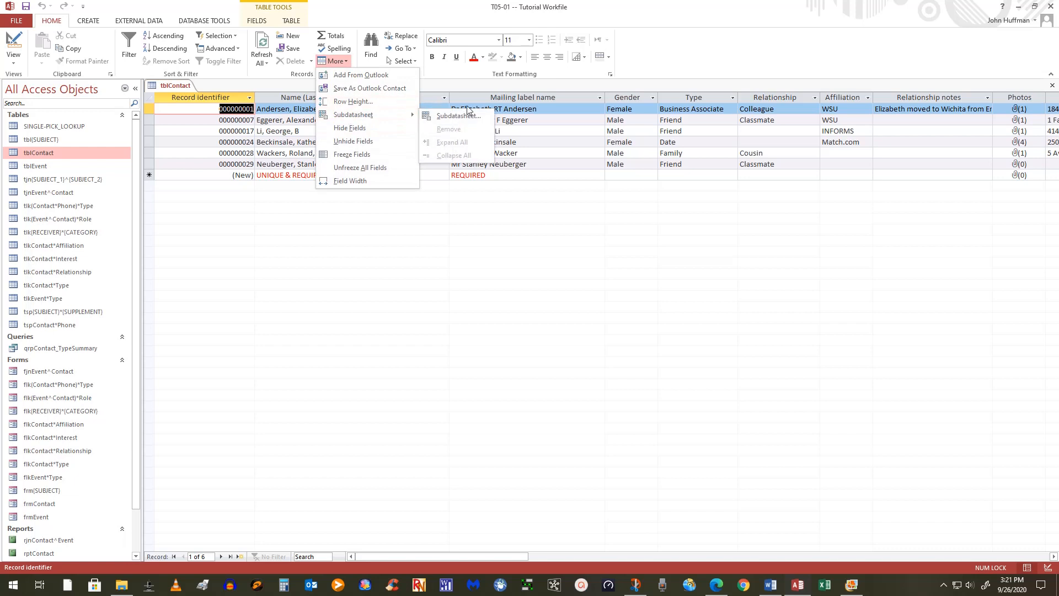
pyautogui.click(452, 114)
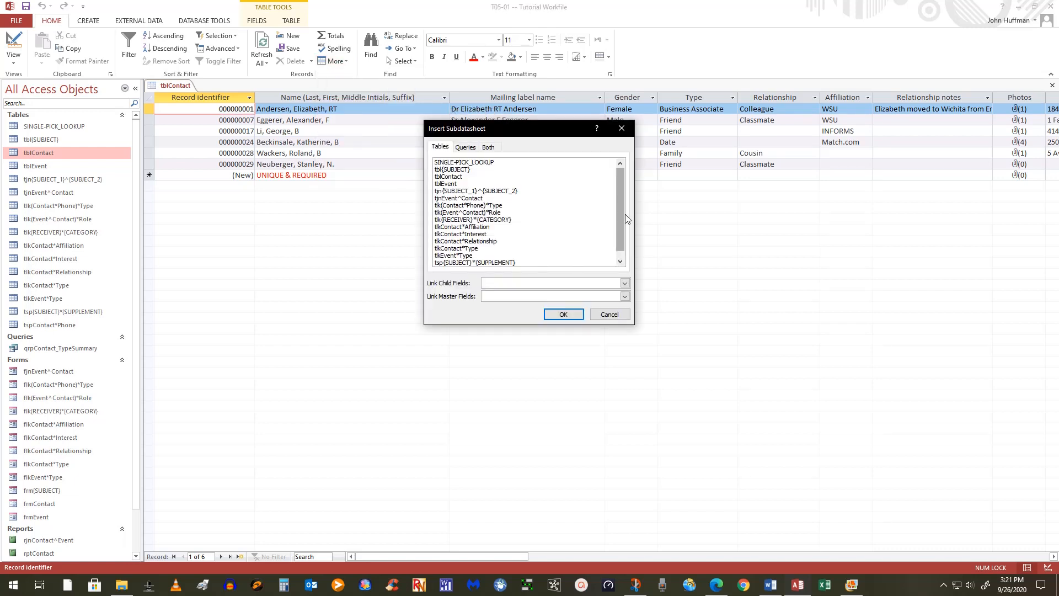
pyautogui.scroll(-1, 620, 226)
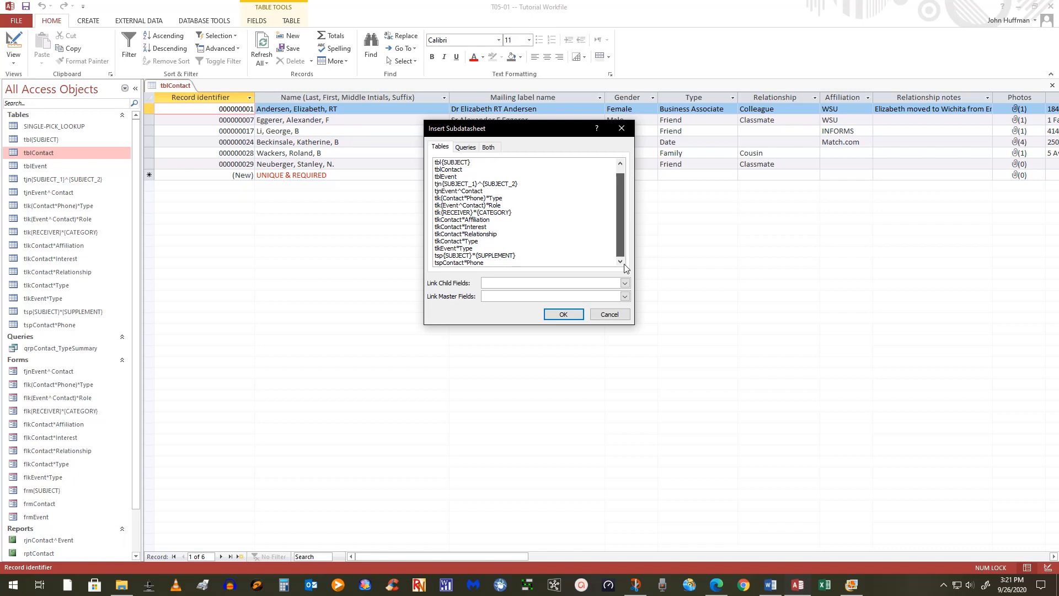
pyautogui.click(473, 262)
pyautogui.click(564, 314)
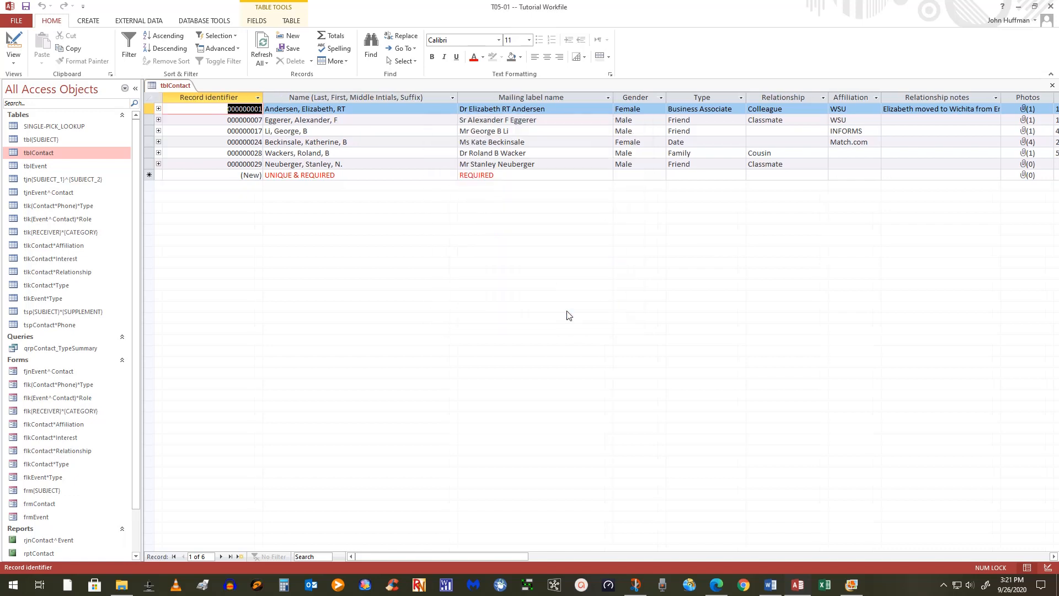
# Expand and collapse the first contact's phone subdatasheet, and close tblContact saving its layout changes.
pyautogui.click(159, 109)
pyautogui.click(159, 109)
pyautogui.click(1054, 85)
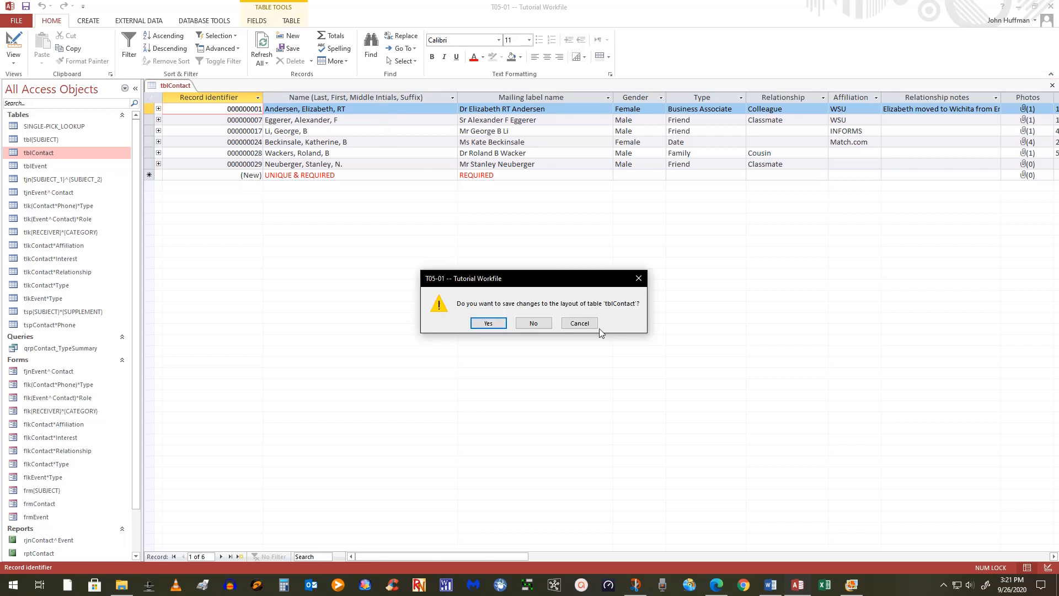
pyautogui.click(482, 322)
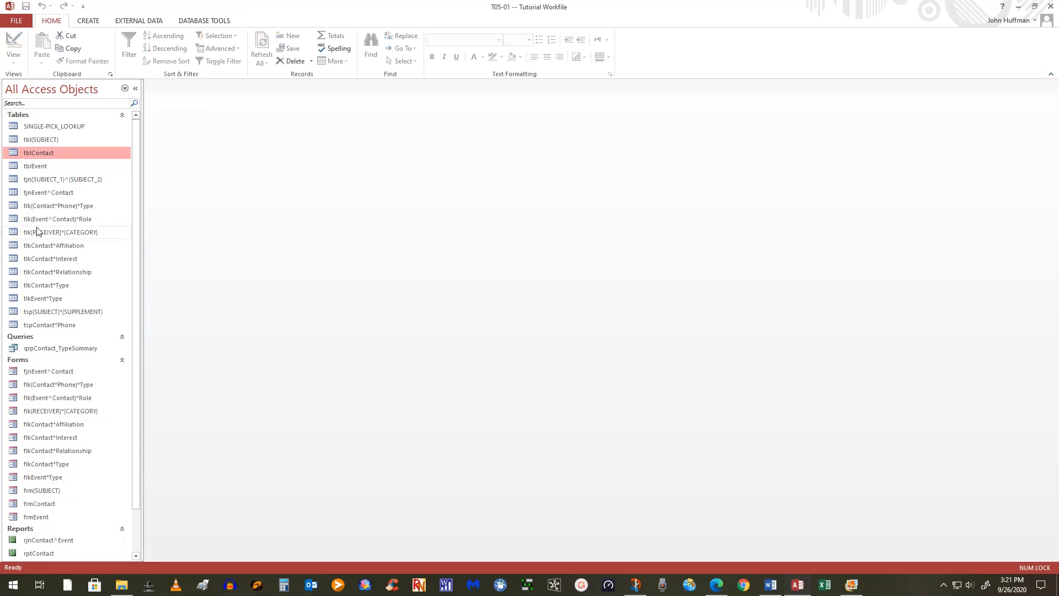
# Open tblEvent and expand the first event's subdatasheet.
pyautogui.doubleClick(35, 166)
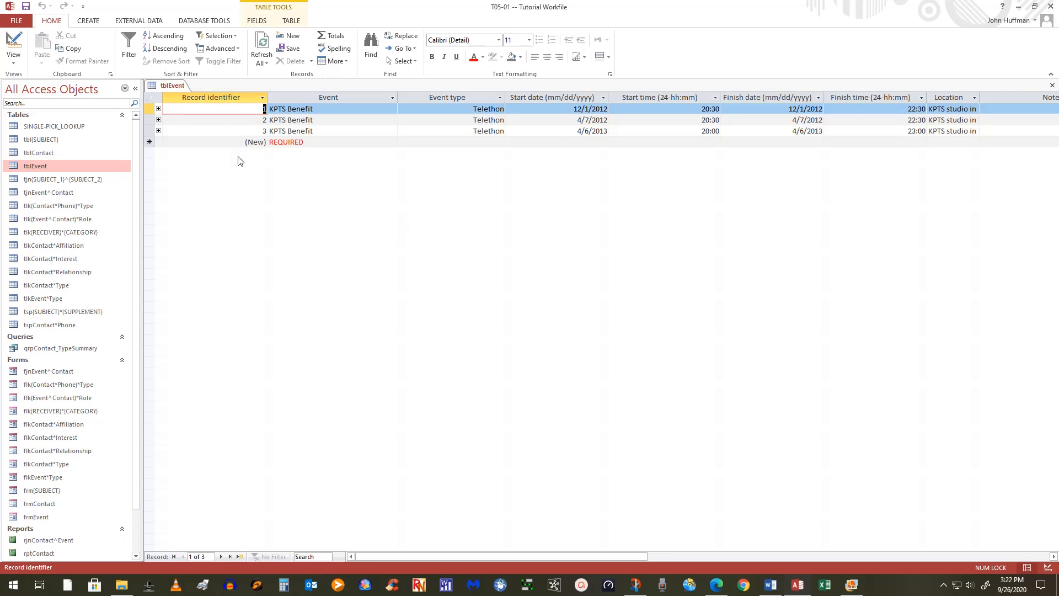
pyautogui.click(158, 109)
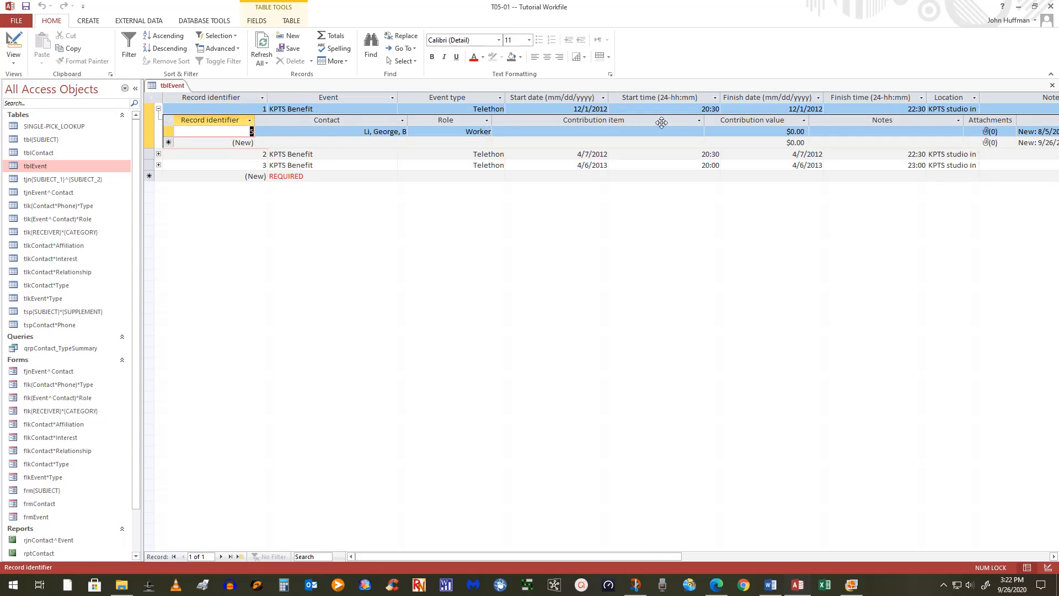
# Unhide the Event column in the first event's subdatasheet.
pyautogui.click(227, 122)
pyautogui.rightClick(224, 123)
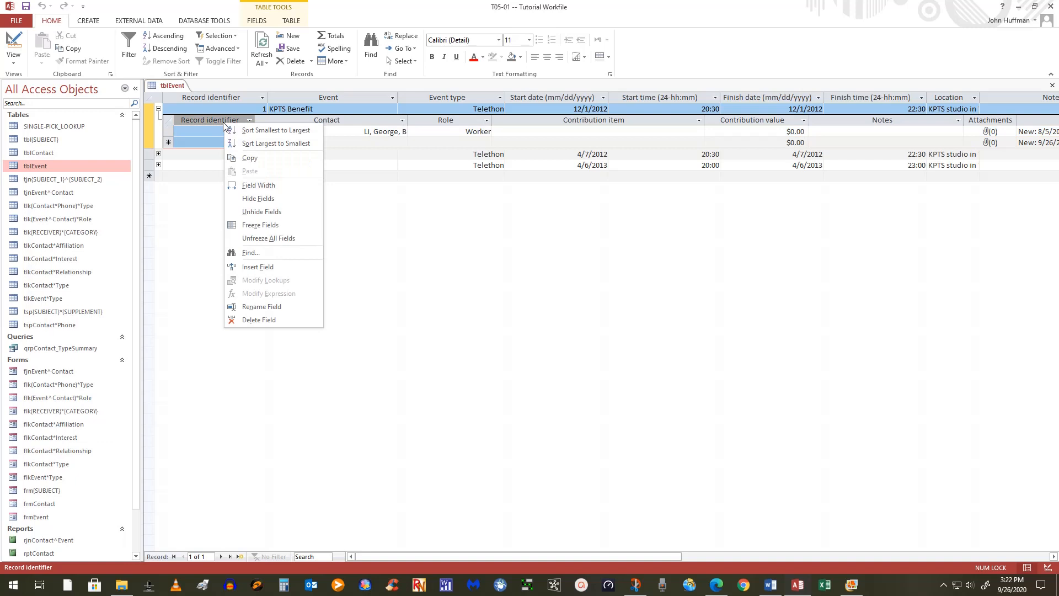
pyautogui.click(259, 211)
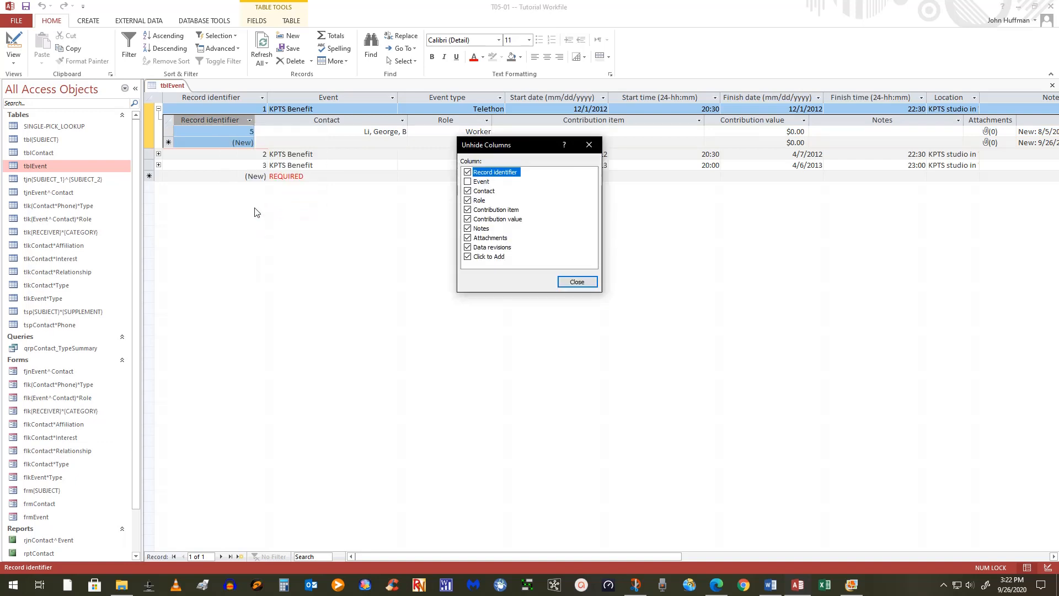
pyautogui.click(472, 183)
pyautogui.click(469, 182)
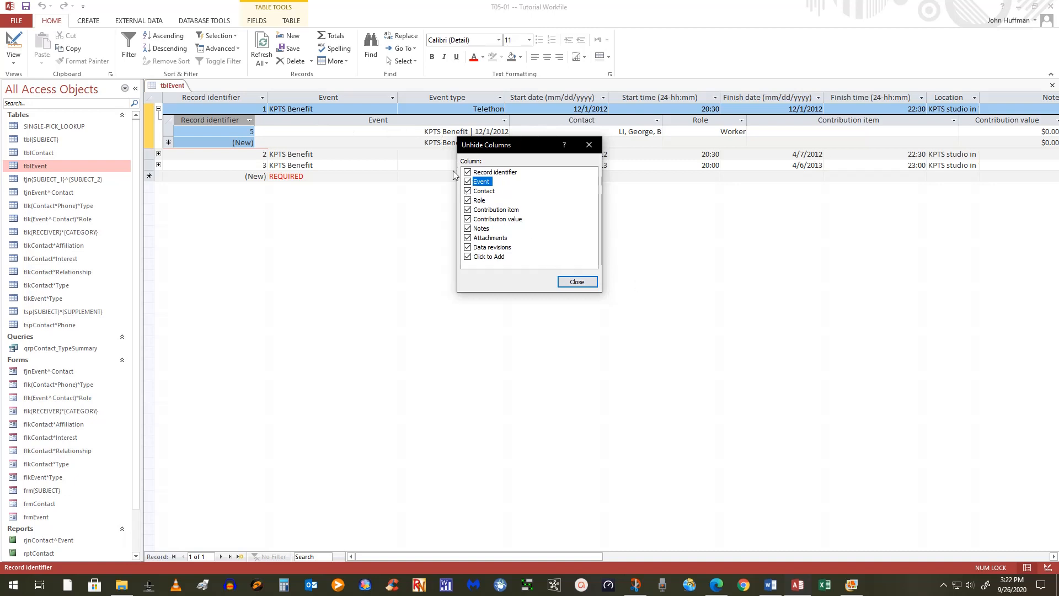
pyautogui.click(469, 183)
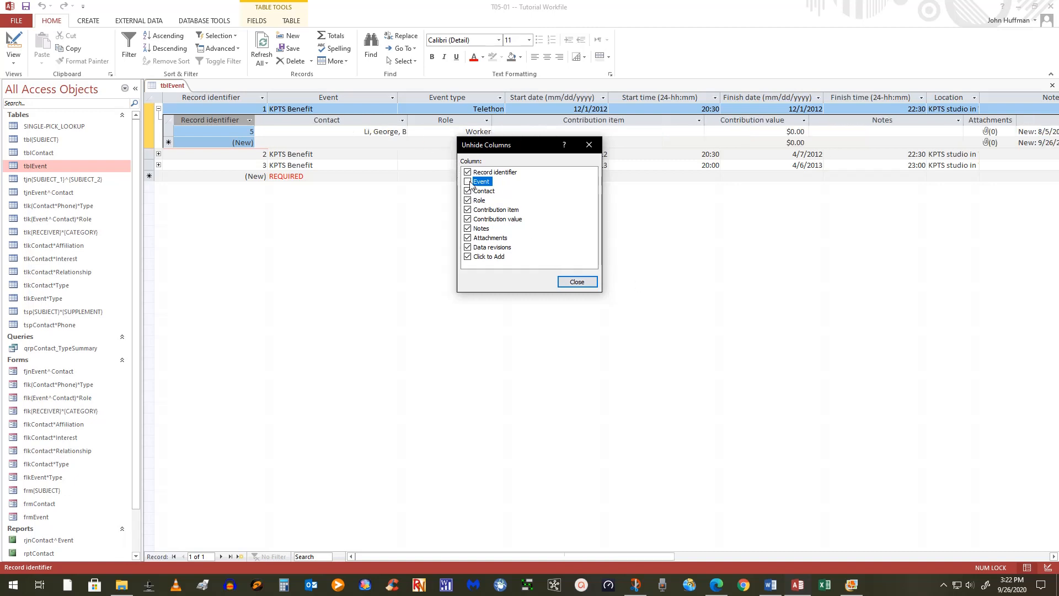
pyautogui.click(468, 182)
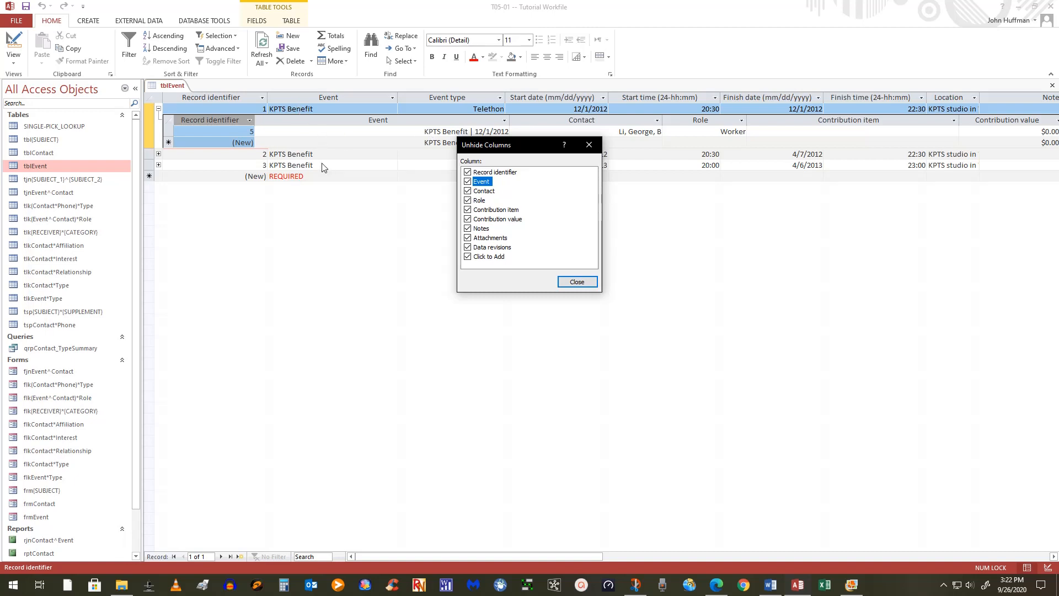
pyautogui.click(575, 281)
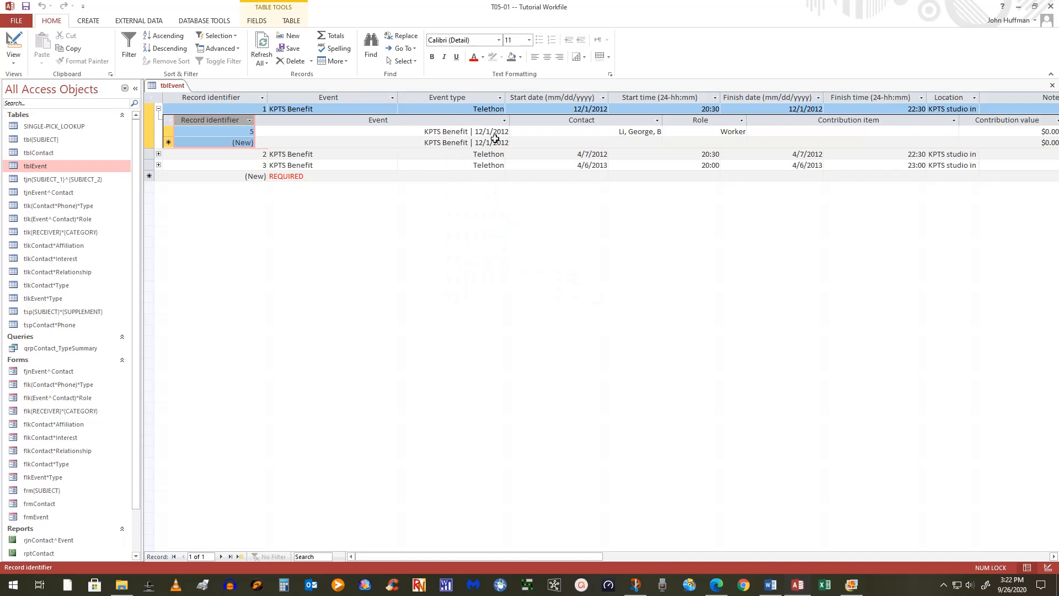
# Start a new record in the first event's subdatasheet with KPTS Benefit | 4/6/2013 as its Event.
pyautogui.click(496, 142)
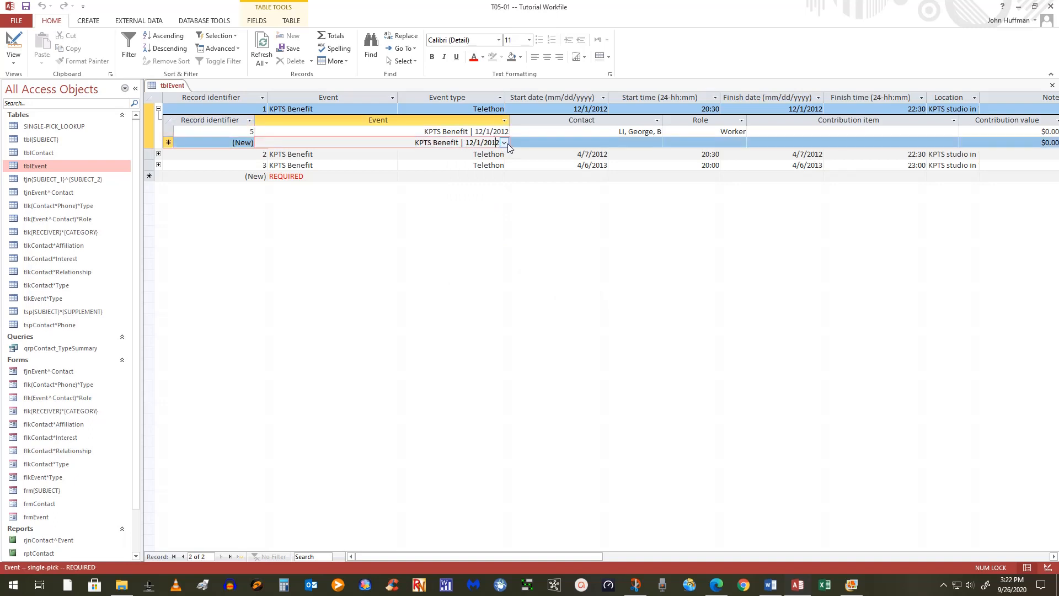
pyautogui.click(504, 143)
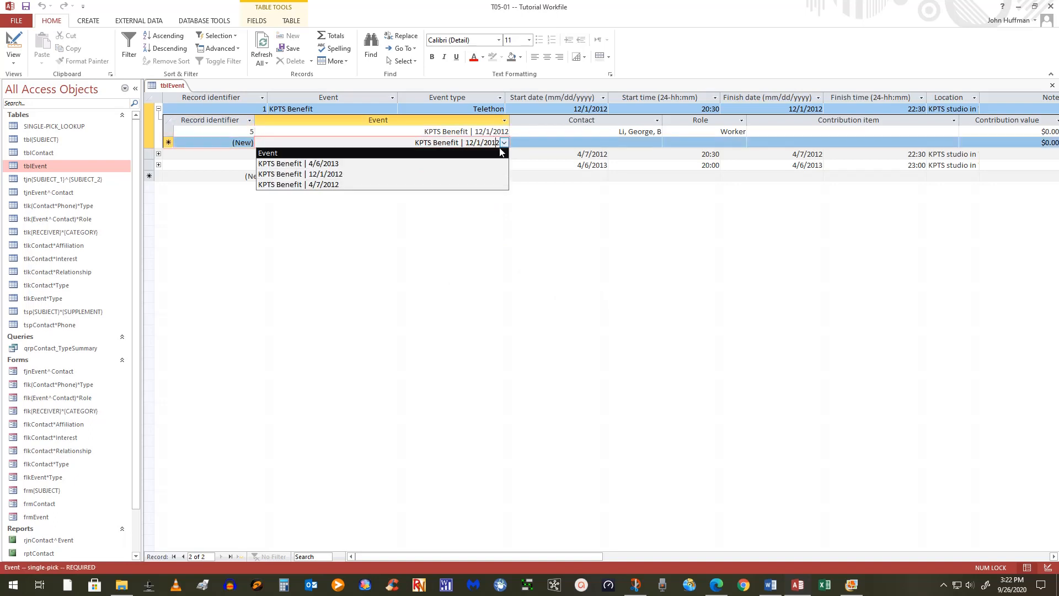
pyautogui.click(392, 165)
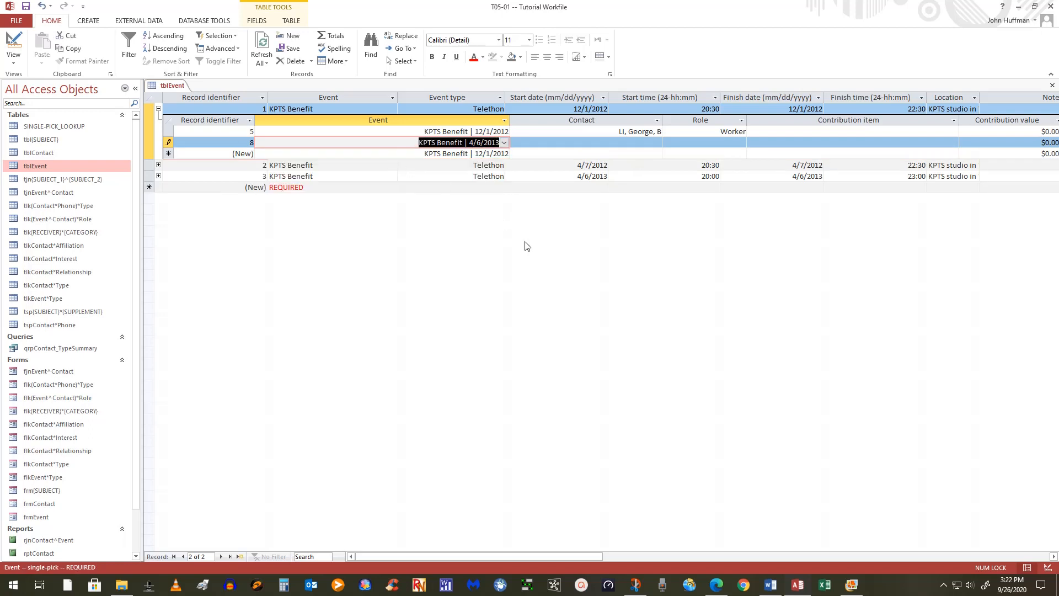
pyautogui.click(504, 143)
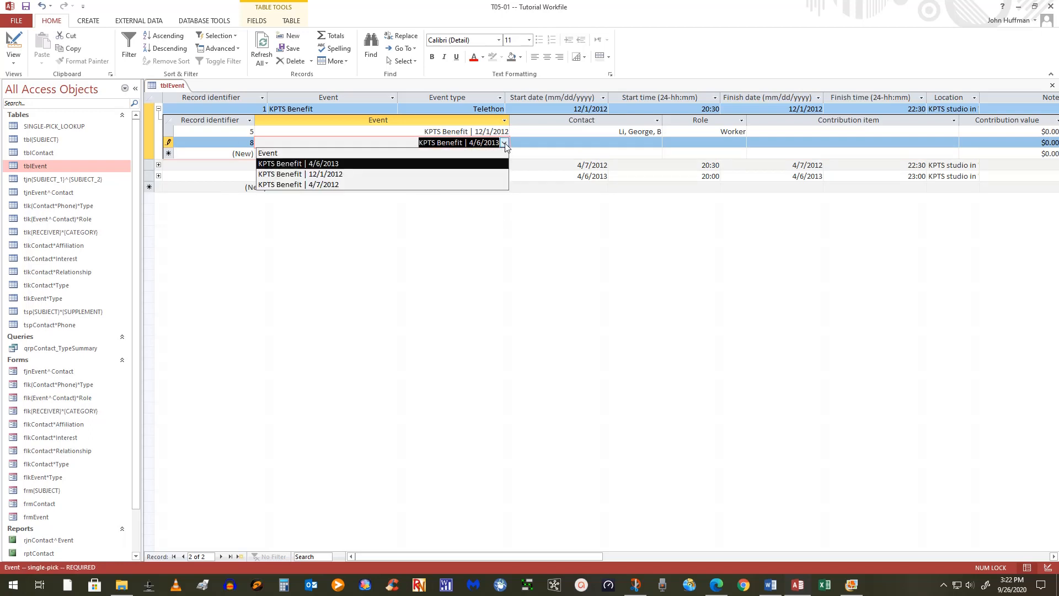
pyautogui.click(505, 143)
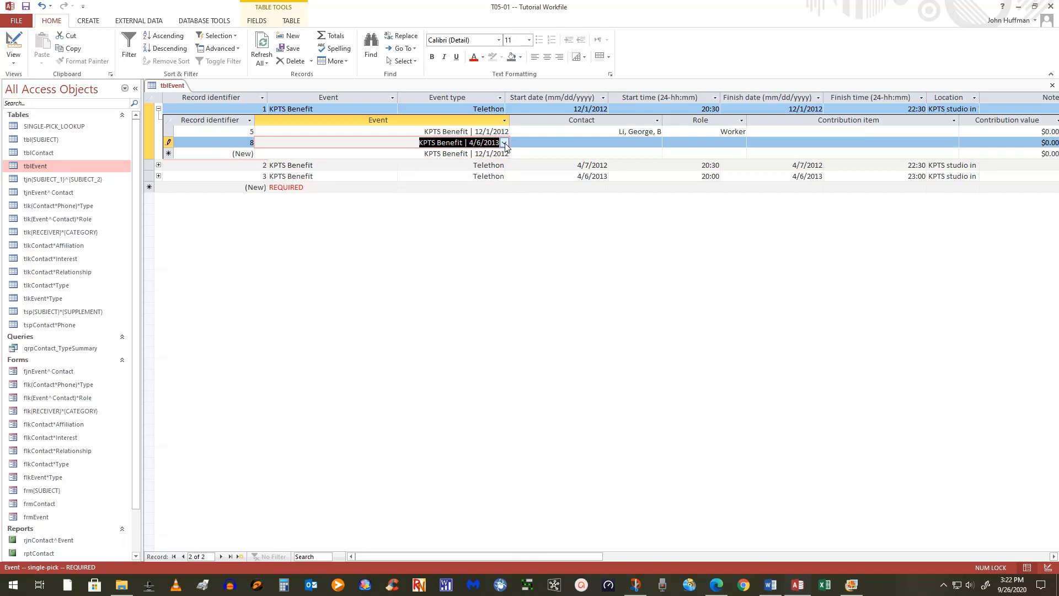
# Clear the new subdatasheet record's Event value and discard the unsaved record.
pyautogui.click(428, 172)
pyautogui.click(518, 324)
pyautogui.press('Delete')
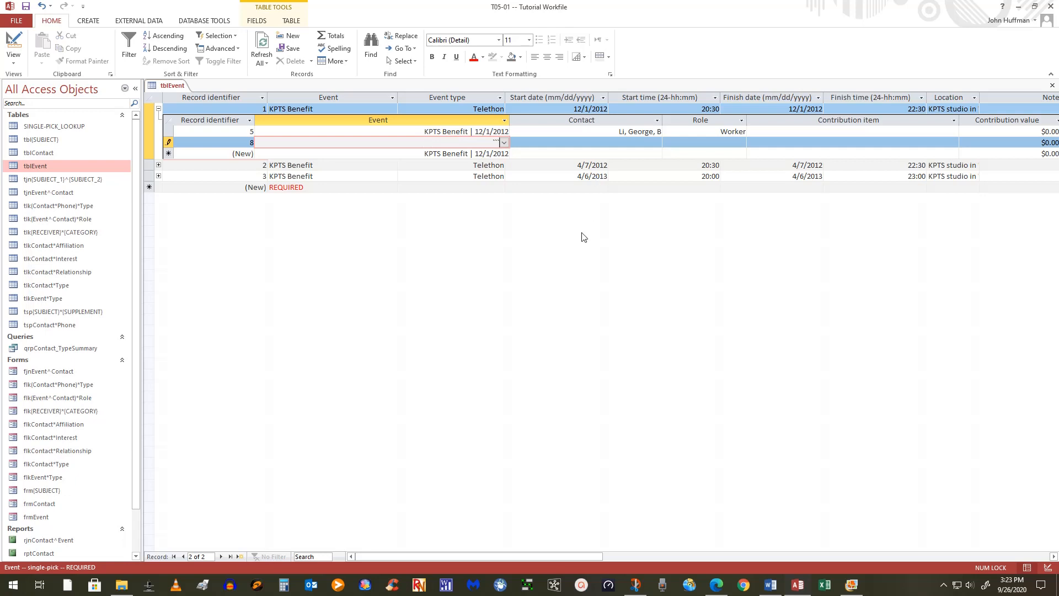
pyautogui.press('Escape')
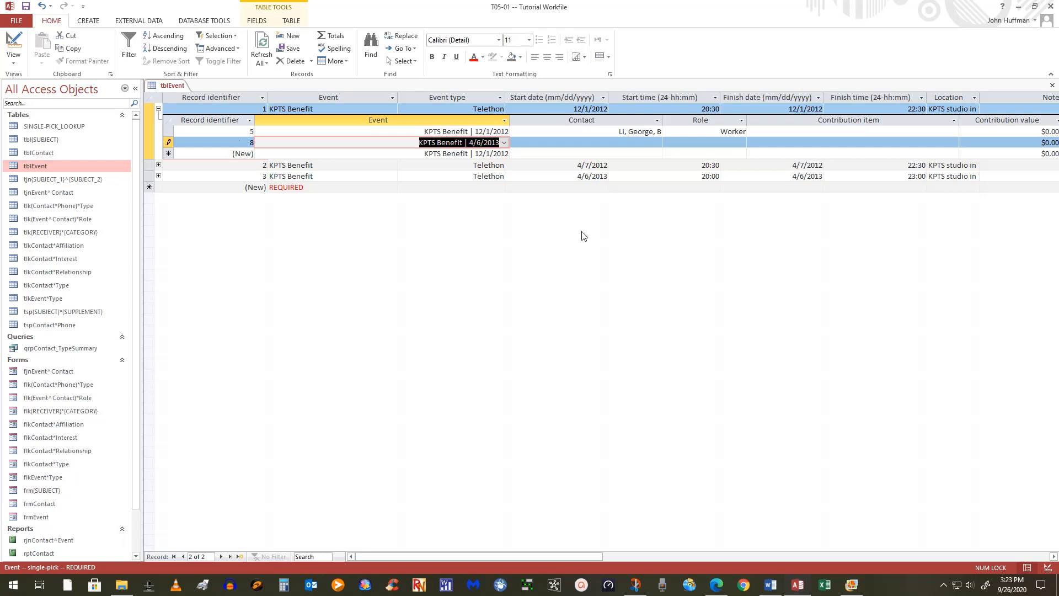
pyautogui.press('Escape')
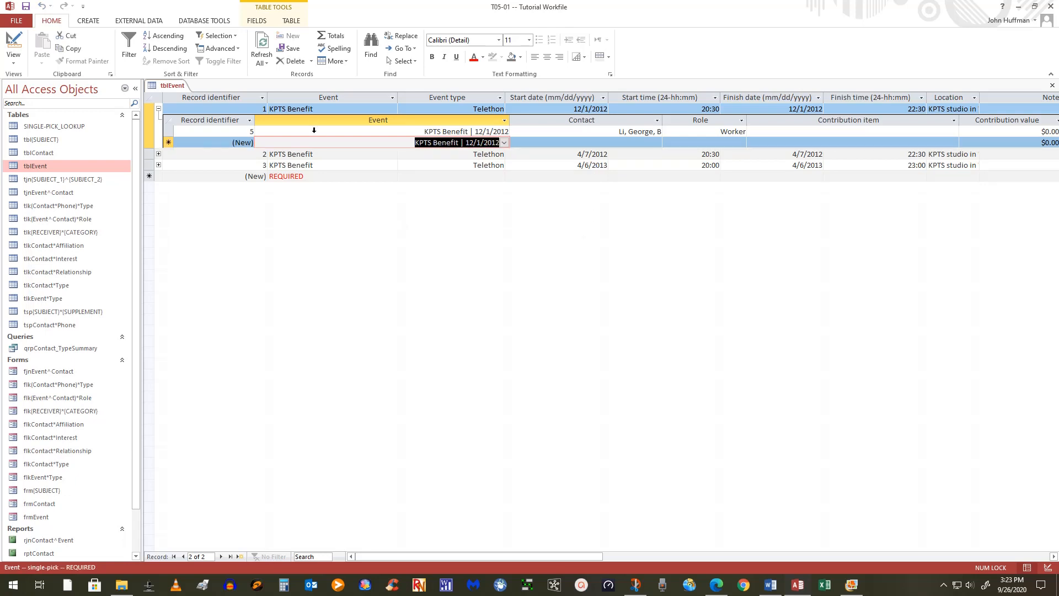
# Hide the Event column in the first event's subdatasheet.
pyautogui.click(301, 154)
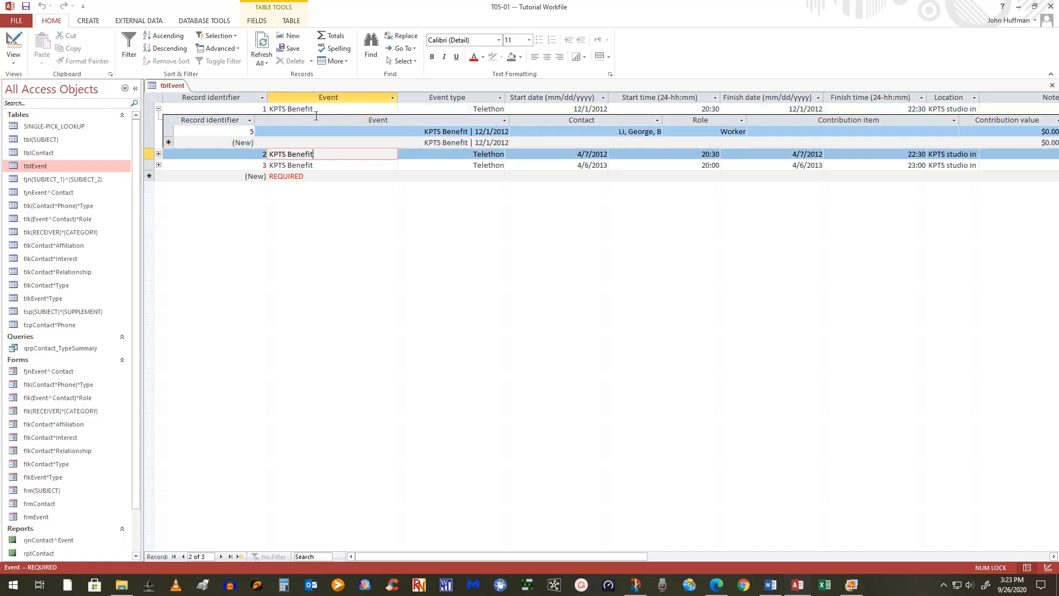
pyautogui.click(441, 119)
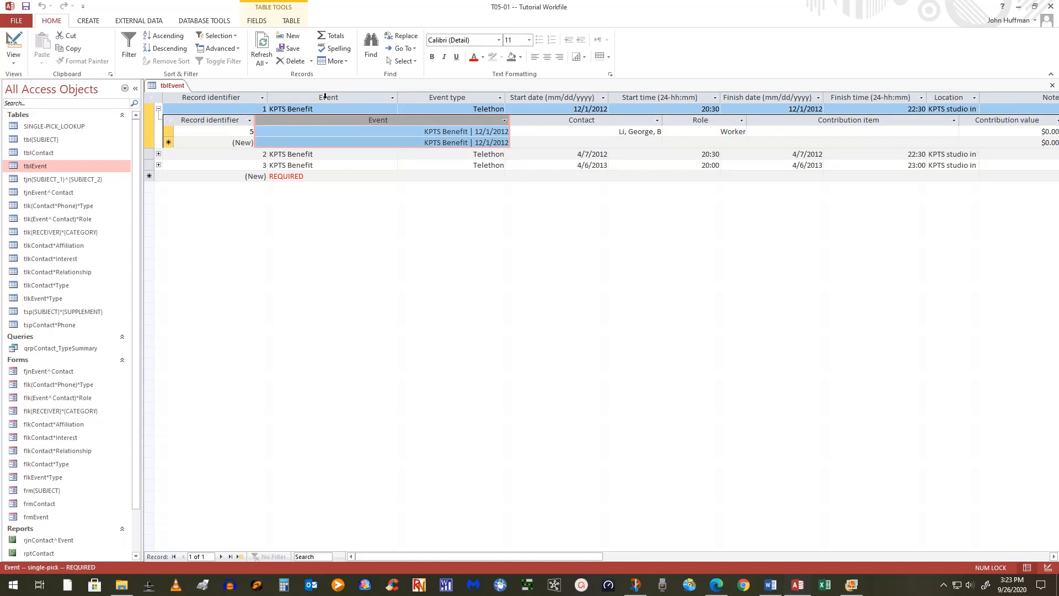
pyautogui.rightClick(485, 117)
pyautogui.click(518, 193)
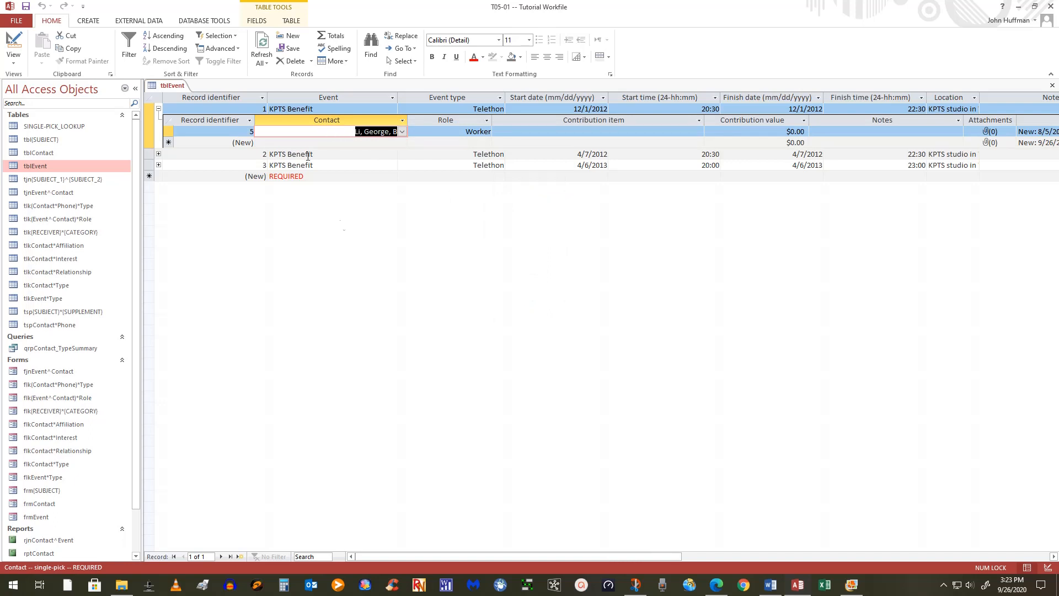
# Expand the subdatasheets of the second and third events, and close tblEvent saving the layout changes to tjnEvent^Contact.
pyautogui.click(159, 155)
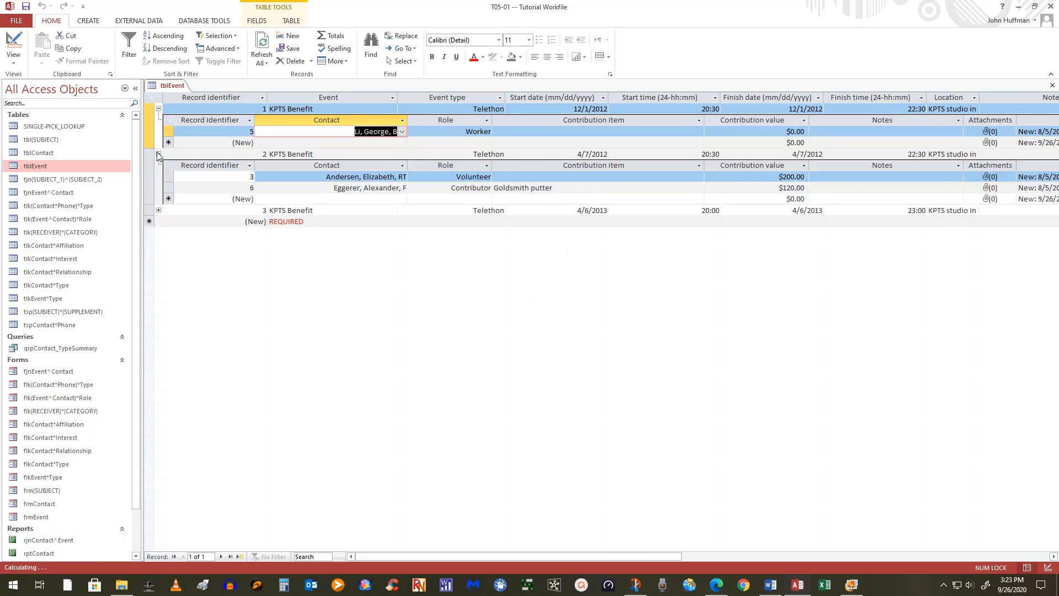
pyautogui.click(158, 210)
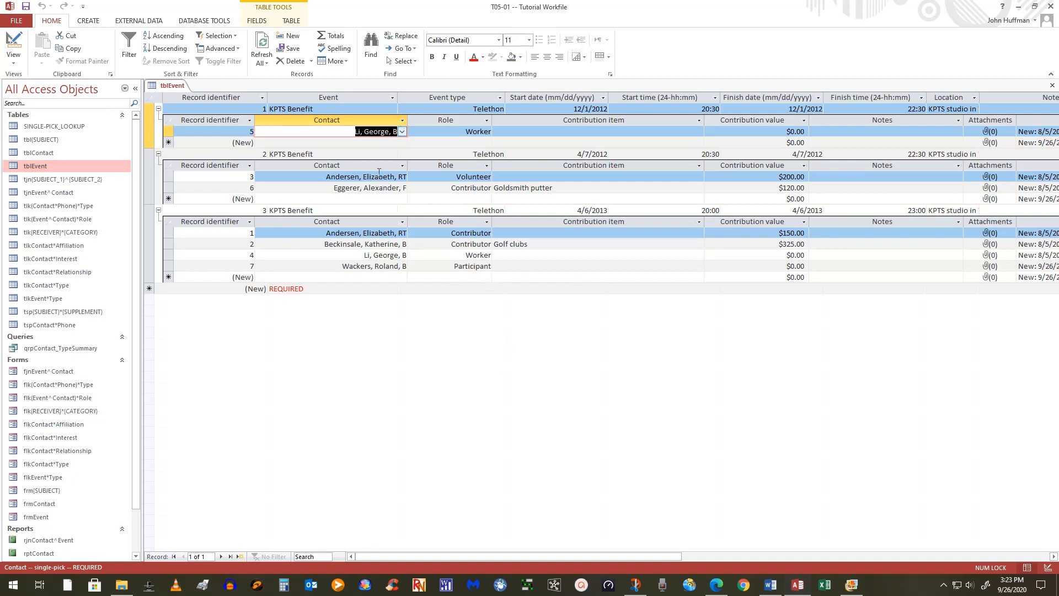
pyautogui.click(1056, 86)
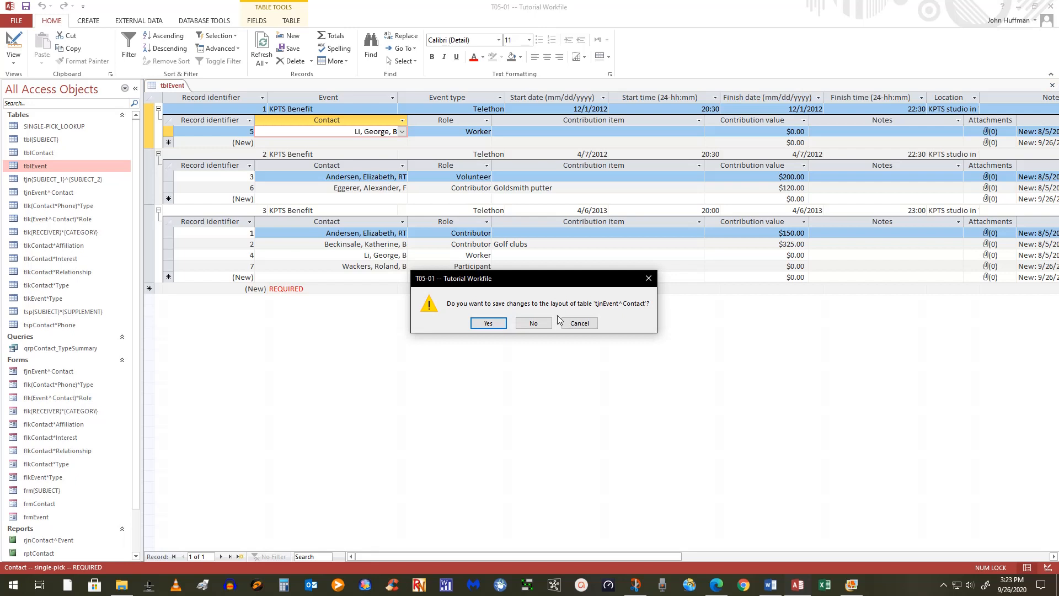
pyautogui.click(488, 323)
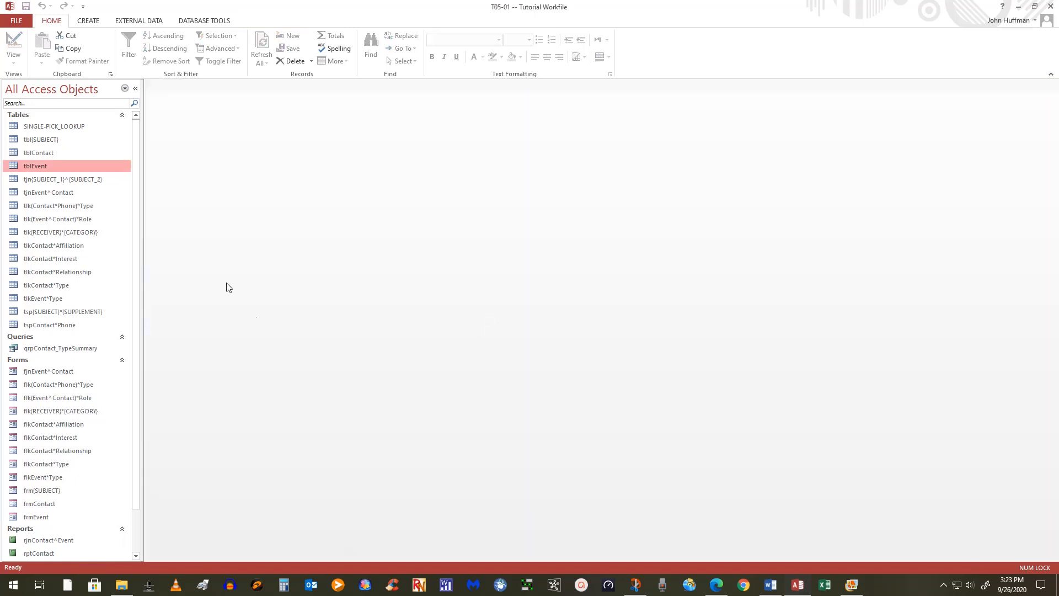
# Examine the relationship between tblContact and tjnEvent^Contact in the Relationships window, and close the window.
pyautogui.click(204, 20)
pyautogui.click(128, 46)
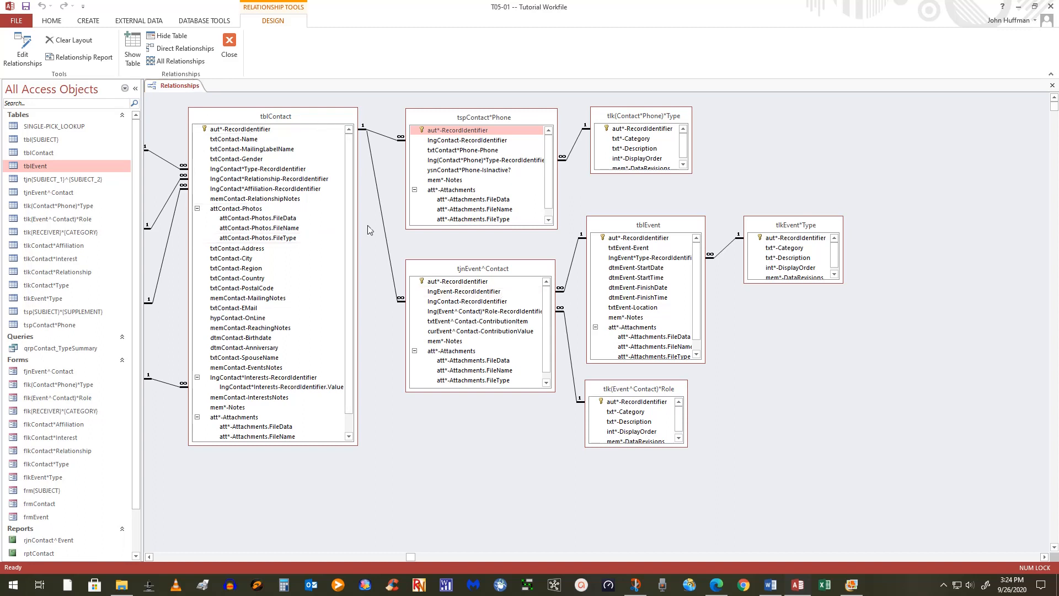
pyautogui.click(398, 301)
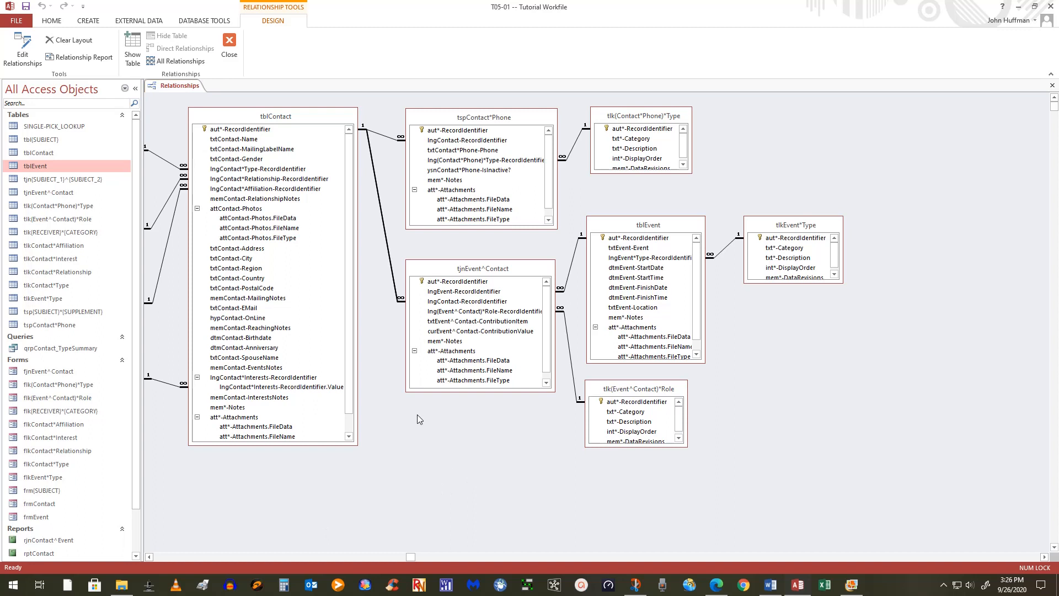
pyautogui.click(232, 43)
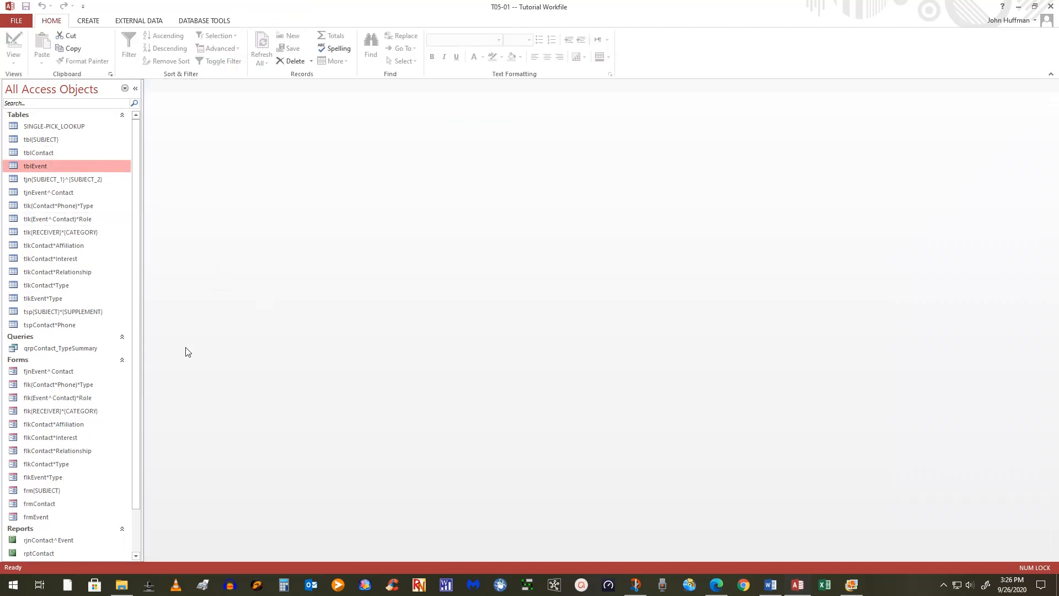
# Open the frmContact form from the database objects.
pyautogui.scroll(-1, 141, 450)
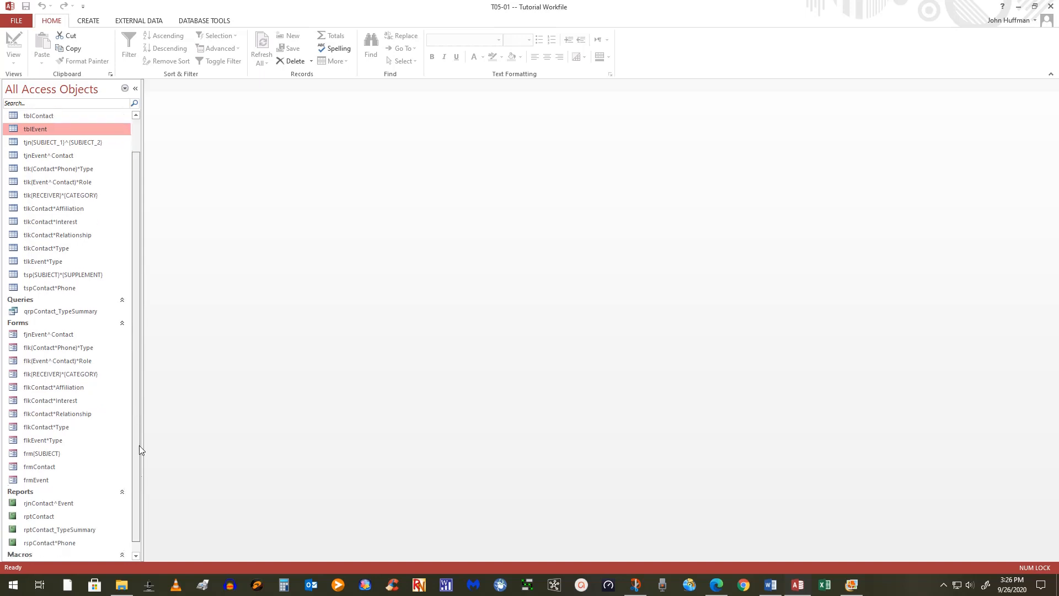
pyautogui.scroll(-1, 140, 474)
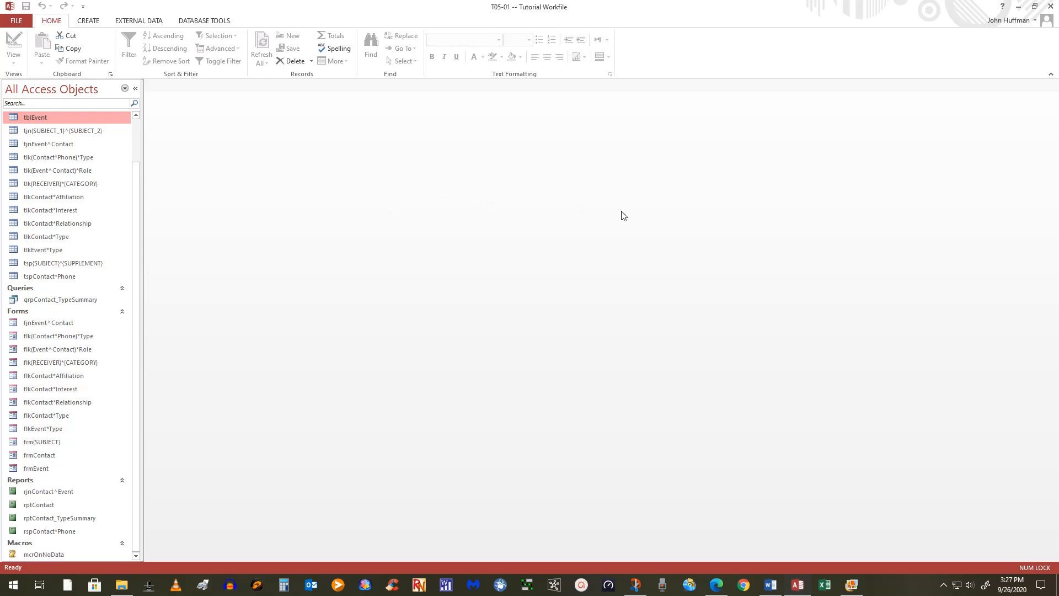
pyautogui.click(49, 455)
pyautogui.doubleClick(48, 455)
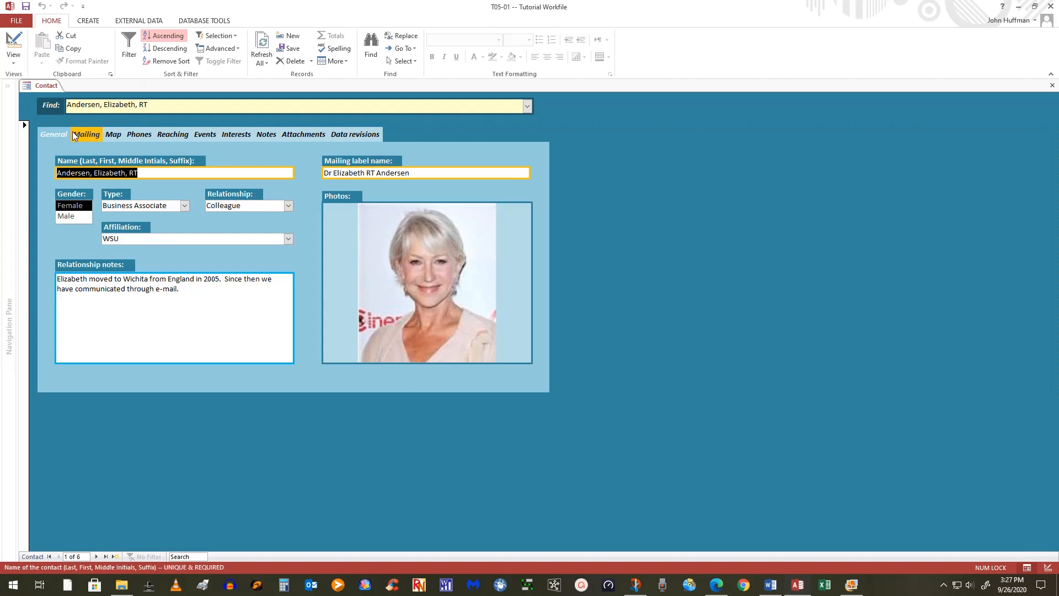
# Look at the empty Phones page of the contact form, return to the General page, and close the form.
pyautogui.click(142, 135)
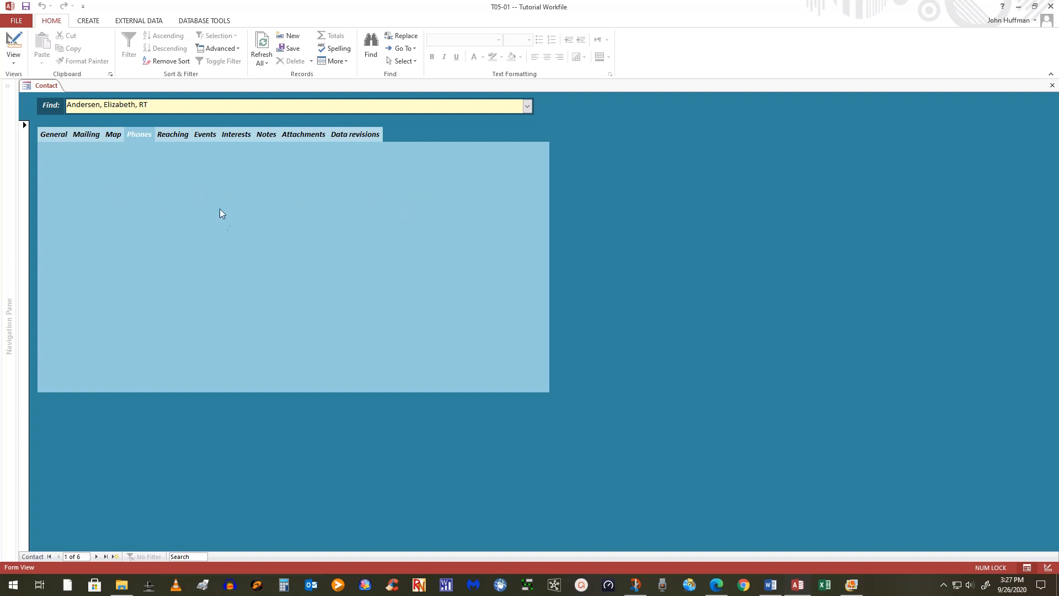
pyautogui.click(52, 134)
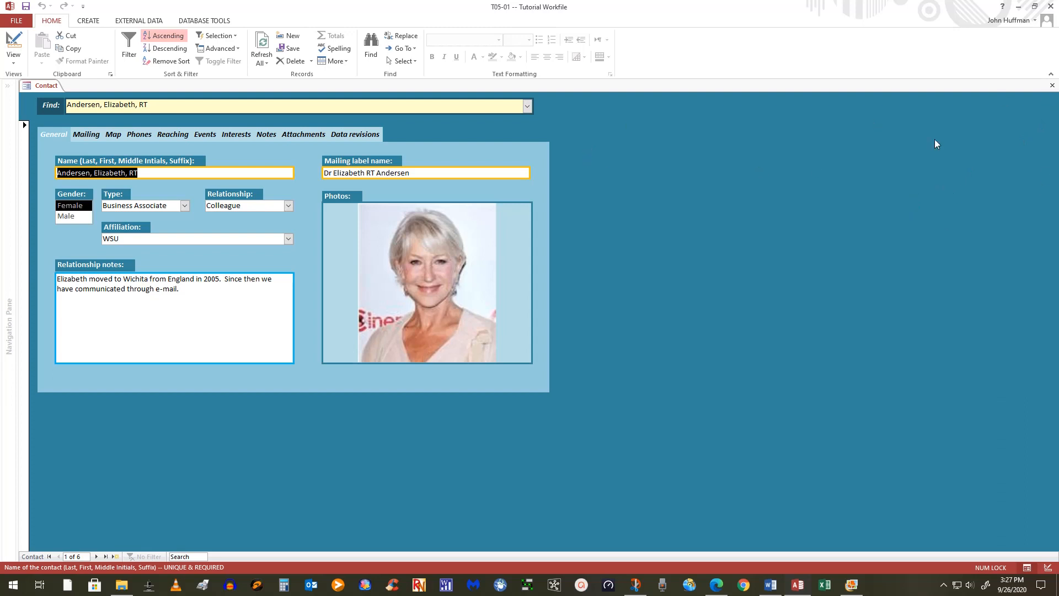
pyautogui.click(1052, 85)
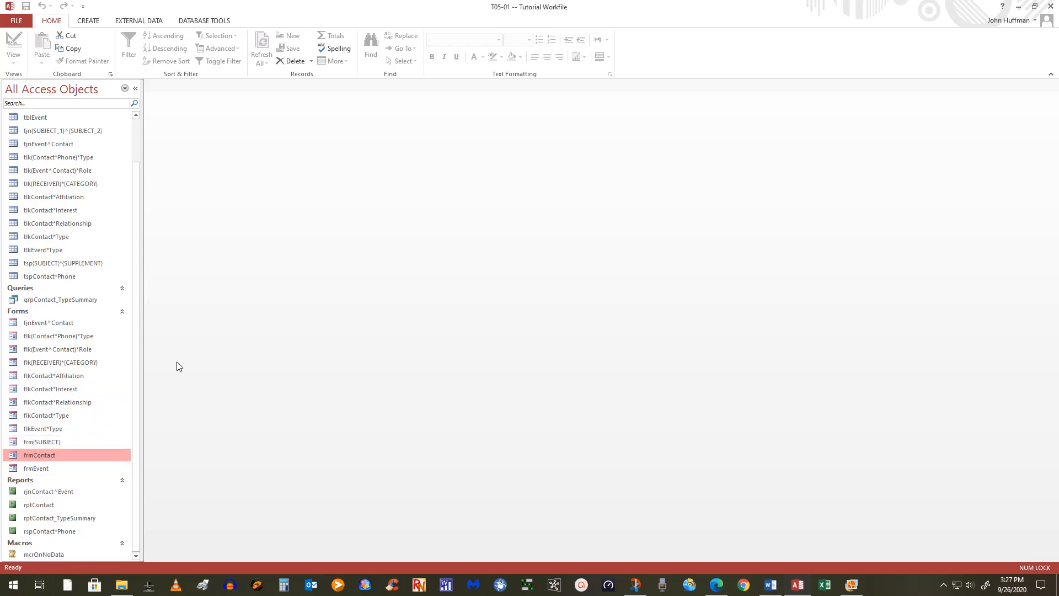
# Create a Multiple Items form based on the tspContact*Phone table.
pyautogui.click(88, 22)
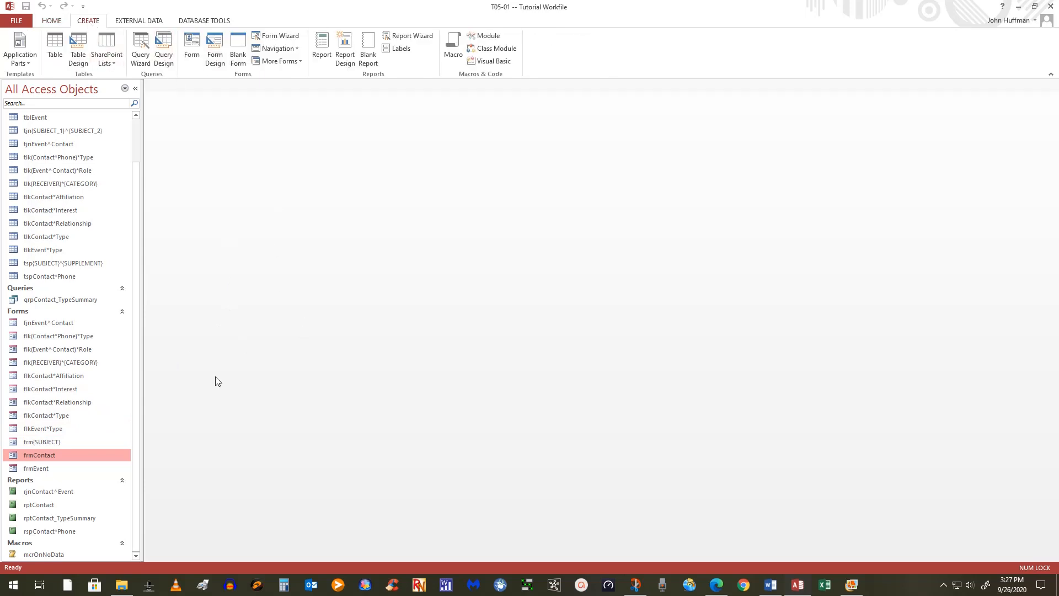
pyautogui.click(60, 279)
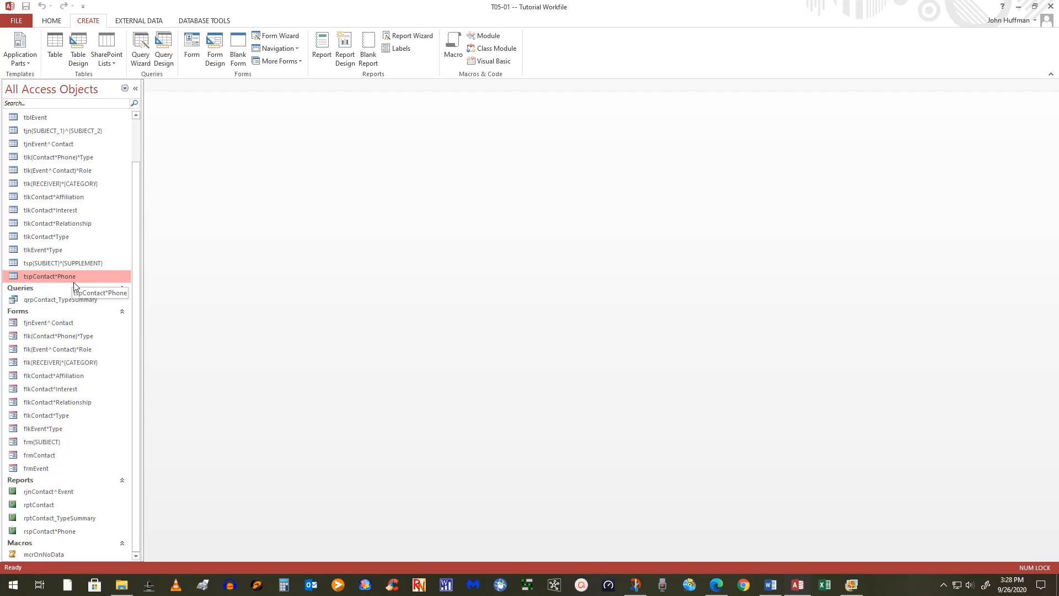
pyautogui.click(285, 63)
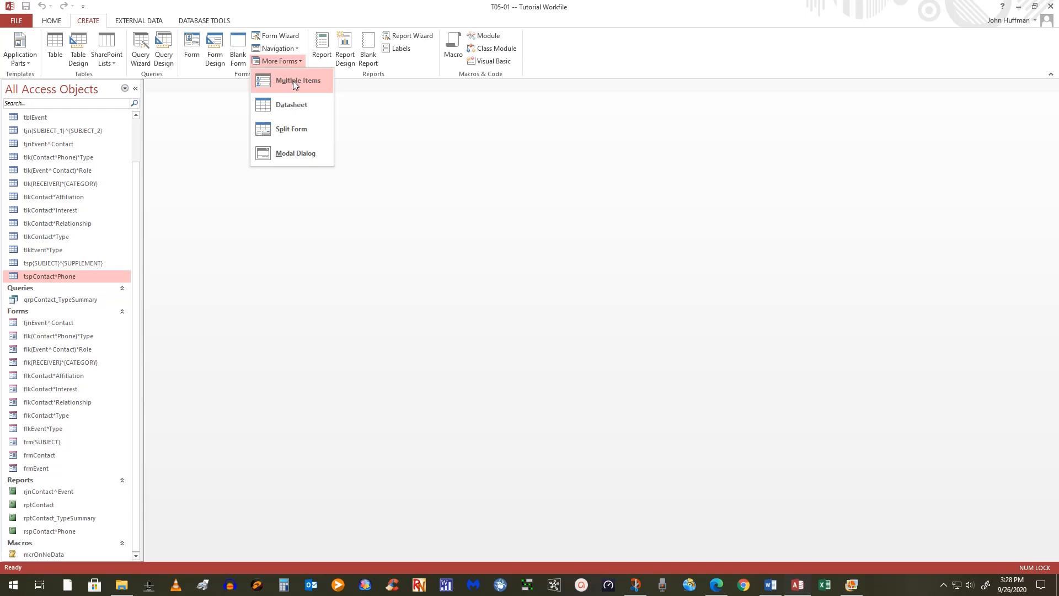
pyautogui.click(293, 80)
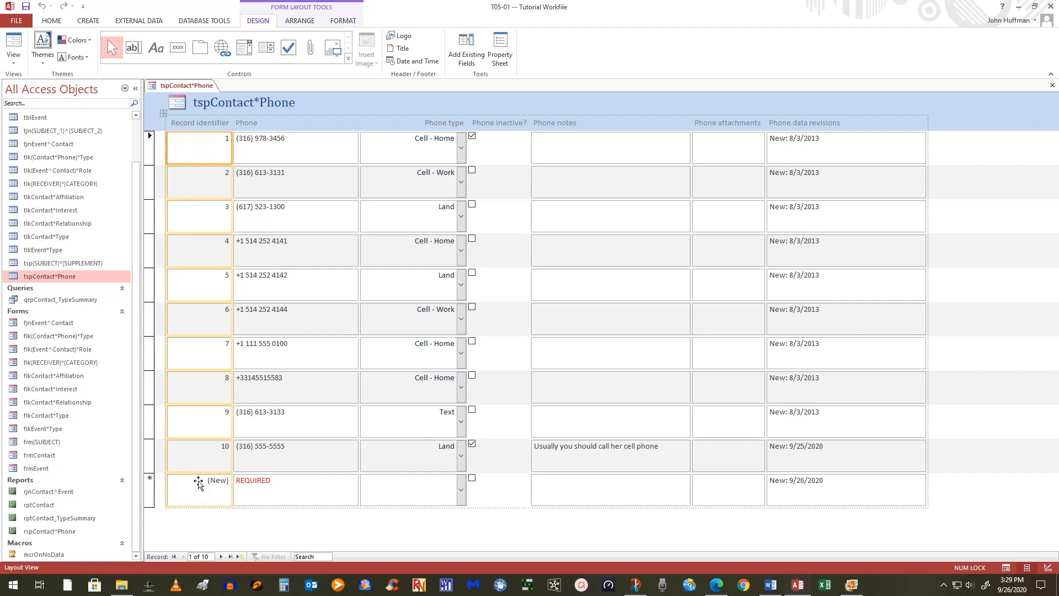
# Check the new phone form in Design View and return it to Layout View.
pyautogui.click(13, 58)
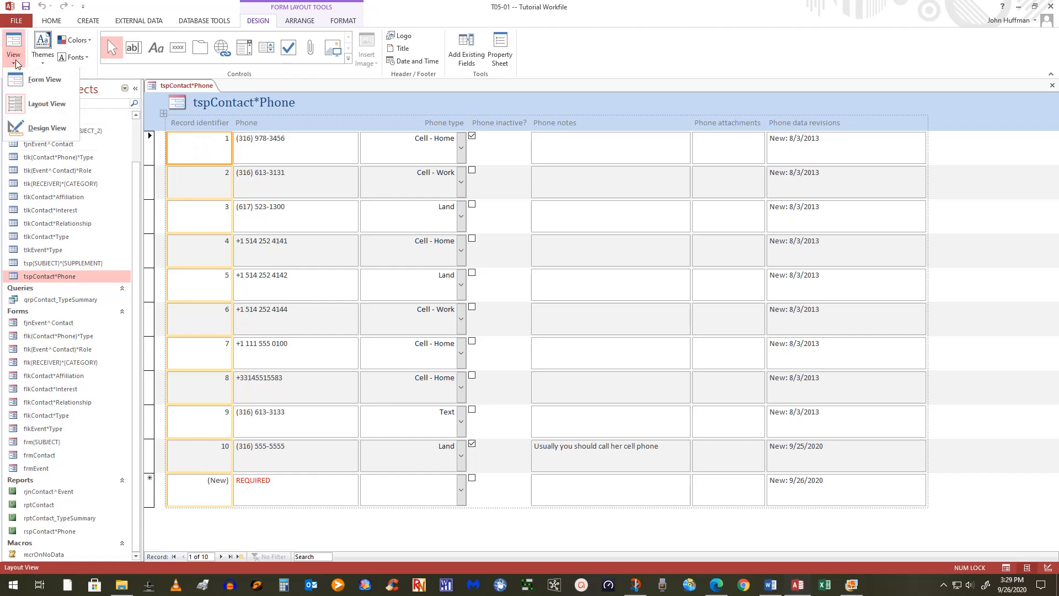
pyautogui.click(34, 133)
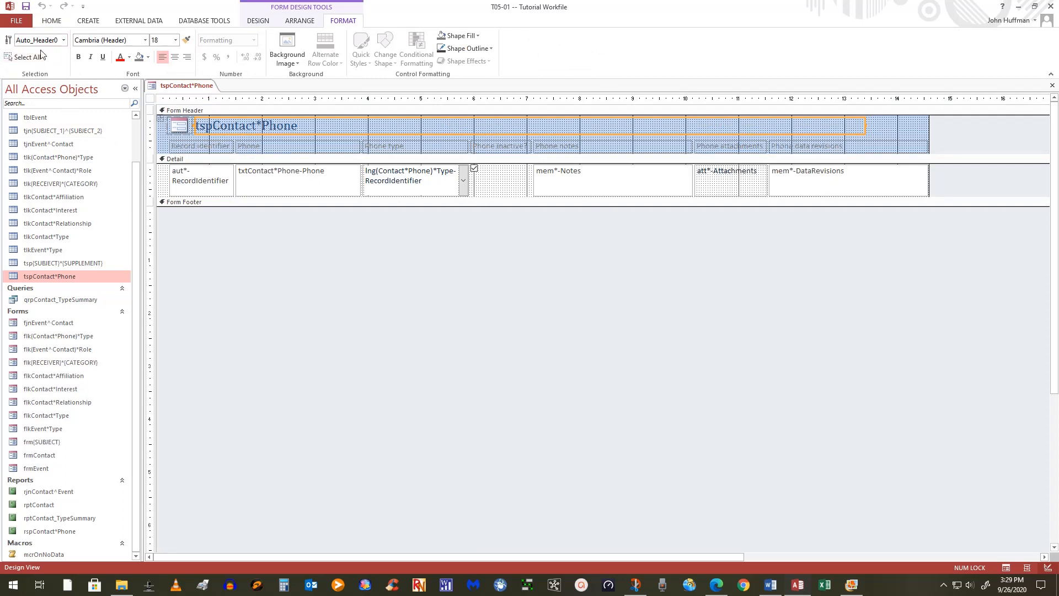
pyautogui.click(51, 20)
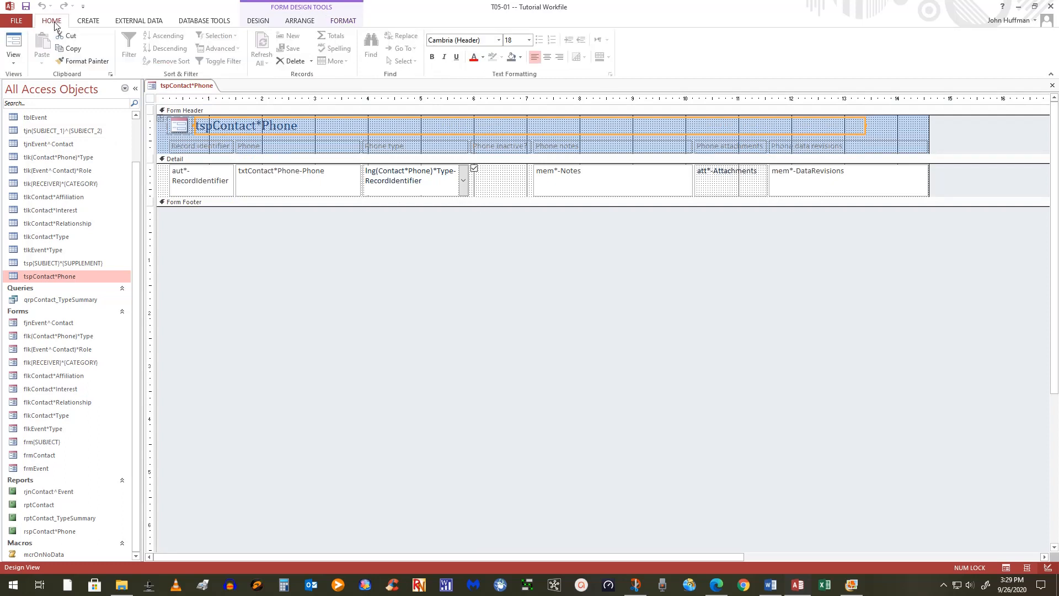
pyautogui.click(13, 58)
pyautogui.click(37, 107)
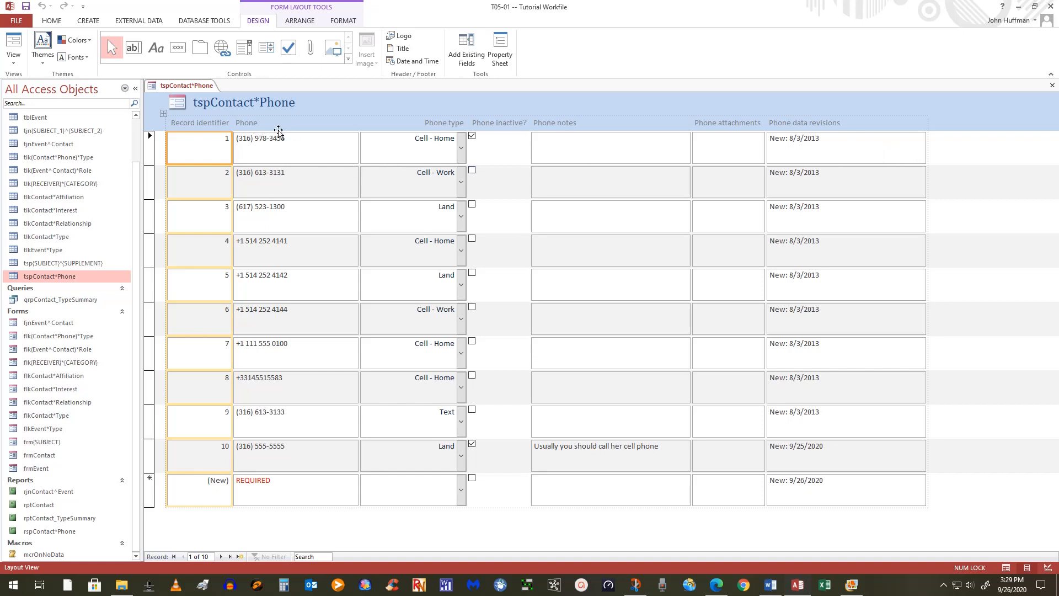
# Open the tspContact*Phone table design as read-only to review its fields, and close it.
pyautogui.rightClick(41, 277)
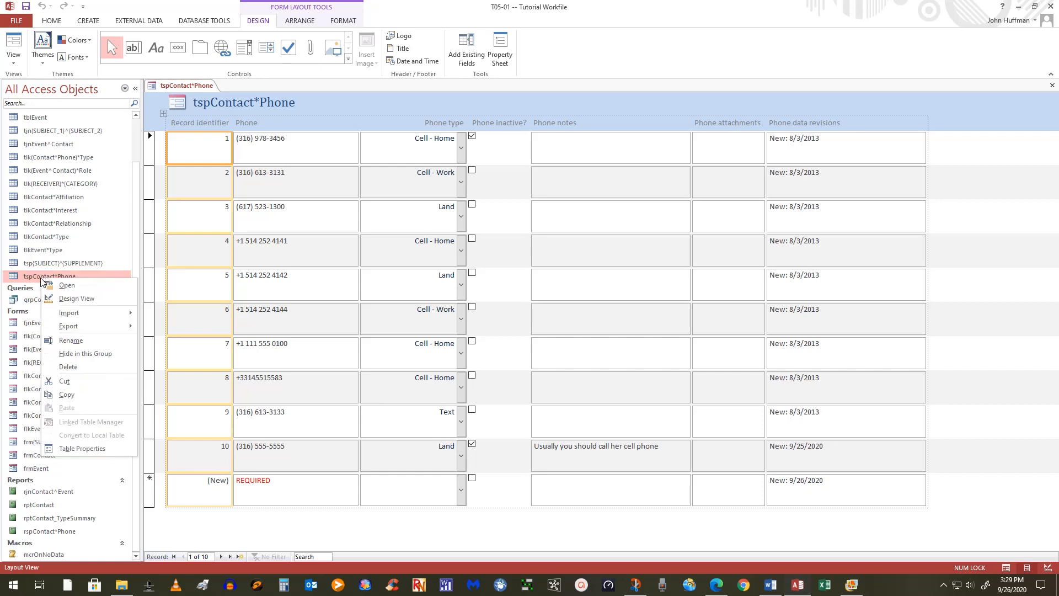
pyautogui.click(76, 300)
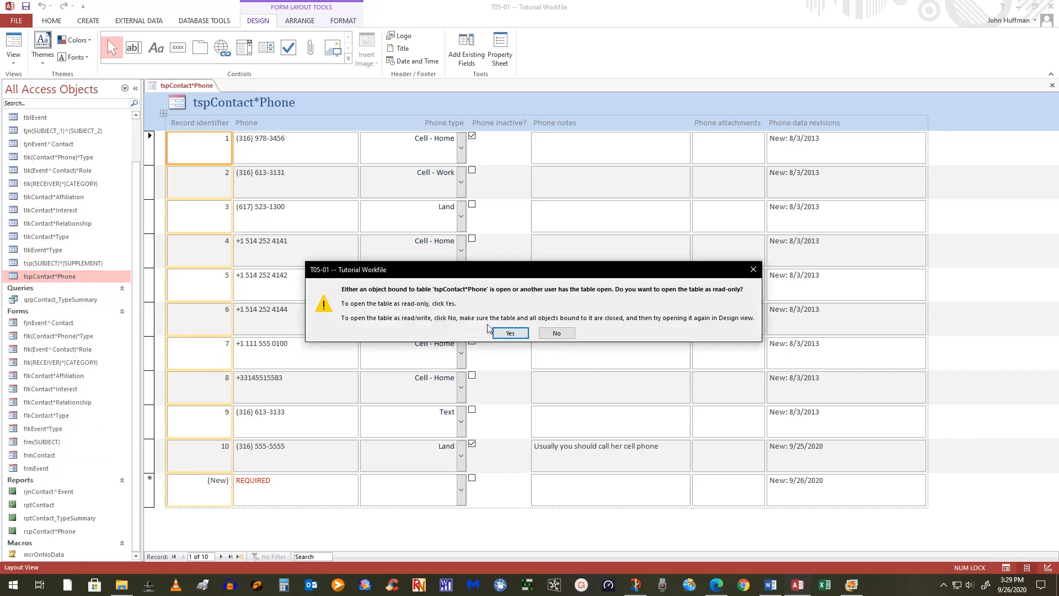
pyautogui.click(521, 335)
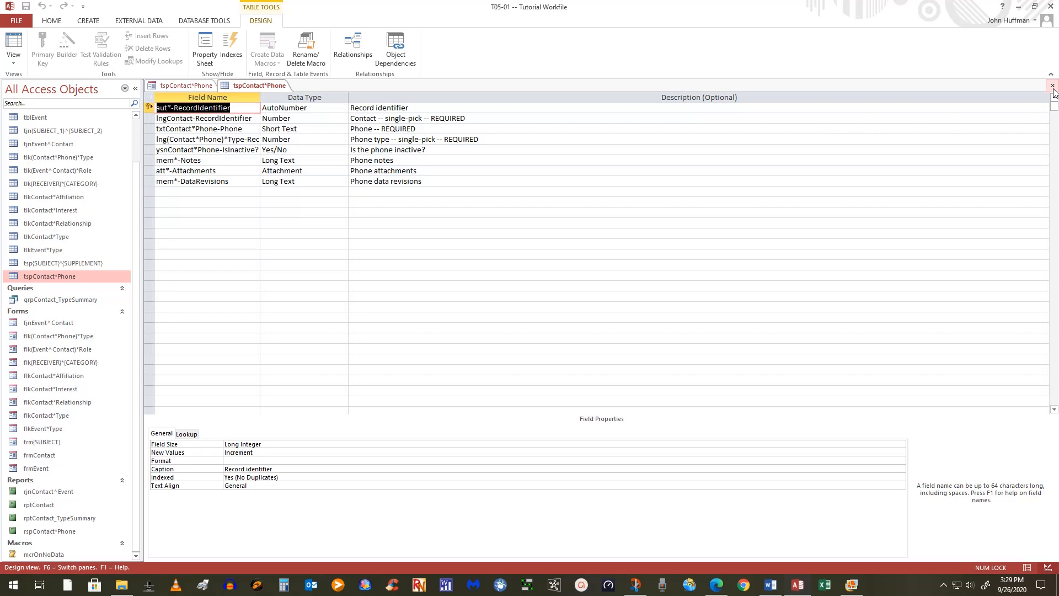
pyautogui.click(1053, 88)
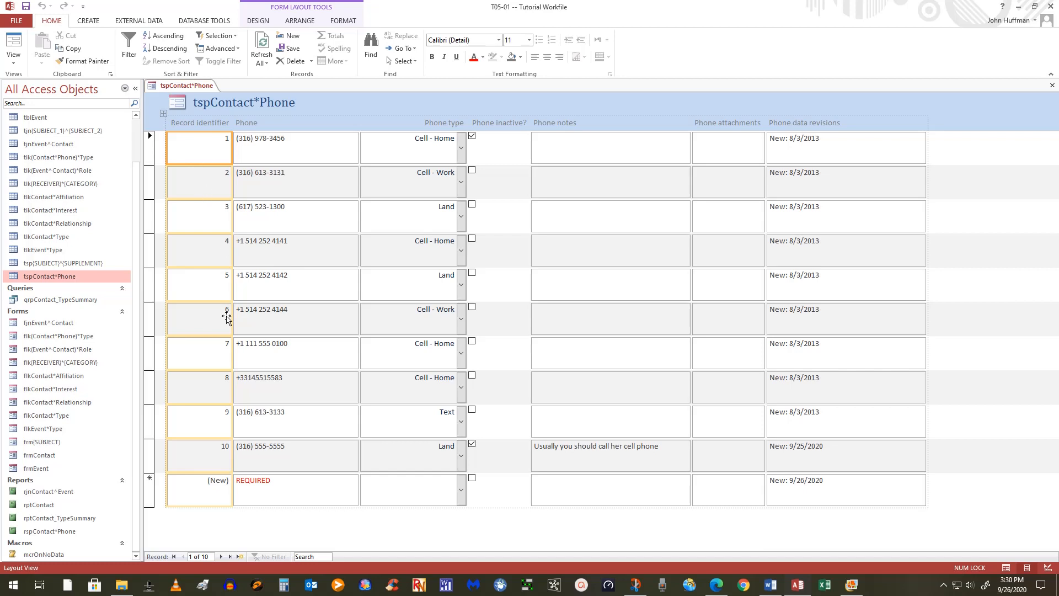
# Delete the Record identifier column, including its heading, from the phone form.
pyautogui.click(204, 188)
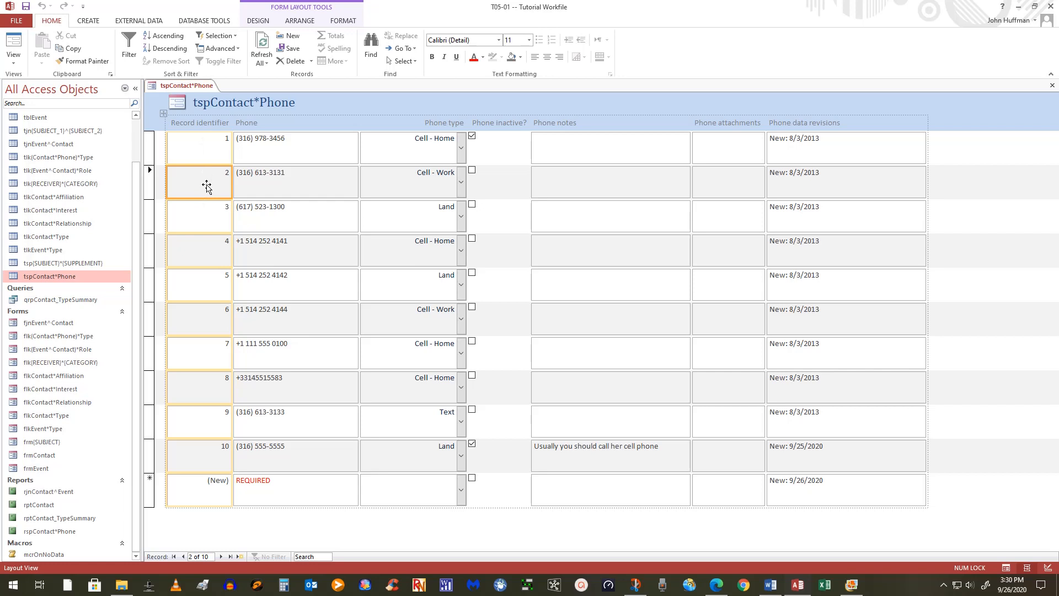
pyautogui.rightClick(207, 186)
pyautogui.click(195, 123)
pyautogui.click(195, 123)
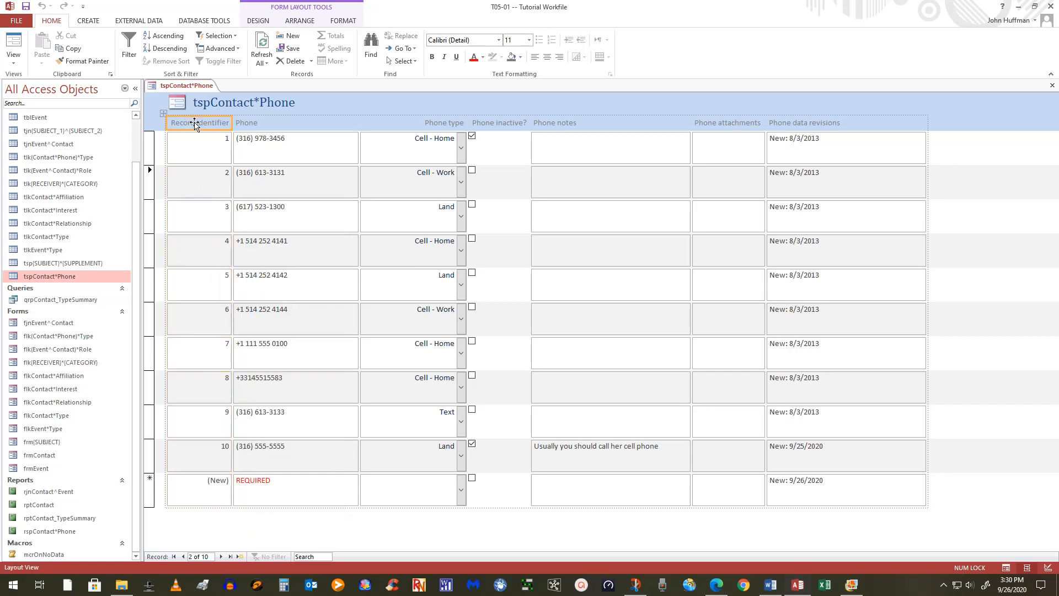
pyautogui.click(197, 153)
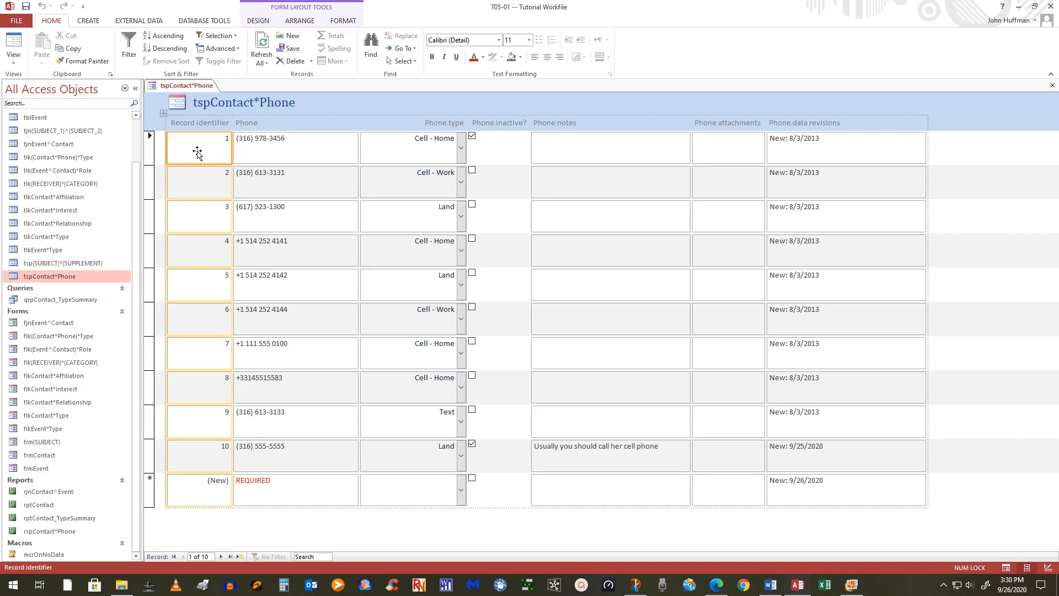
pyautogui.rightClick(197, 153)
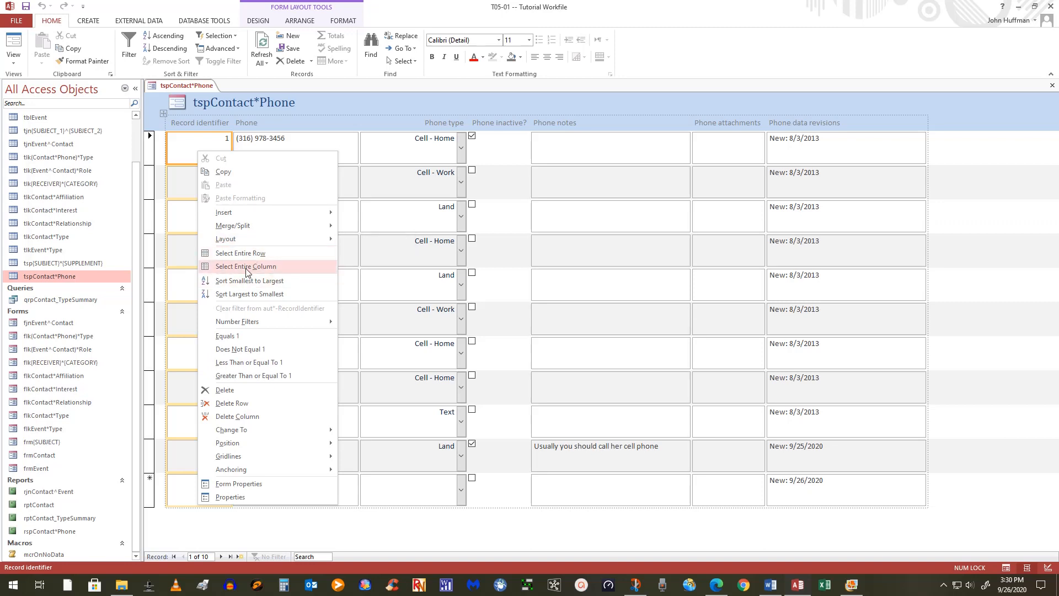
pyautogui.click(252, 423)
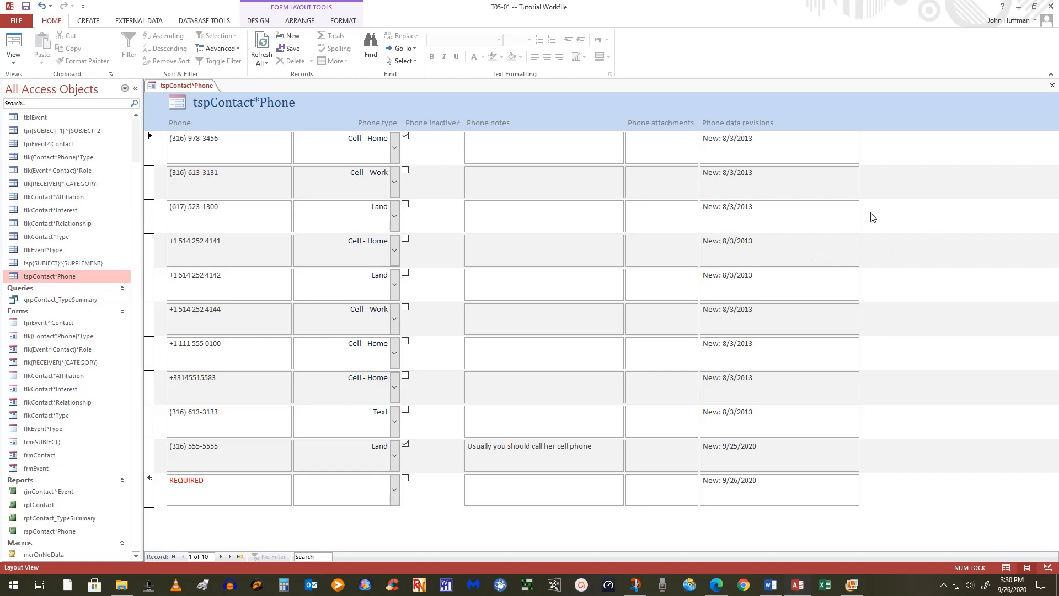
# Narrow the Phone and Phone type columns of the form to fit their contents.
pyautogui.click(287, 285)
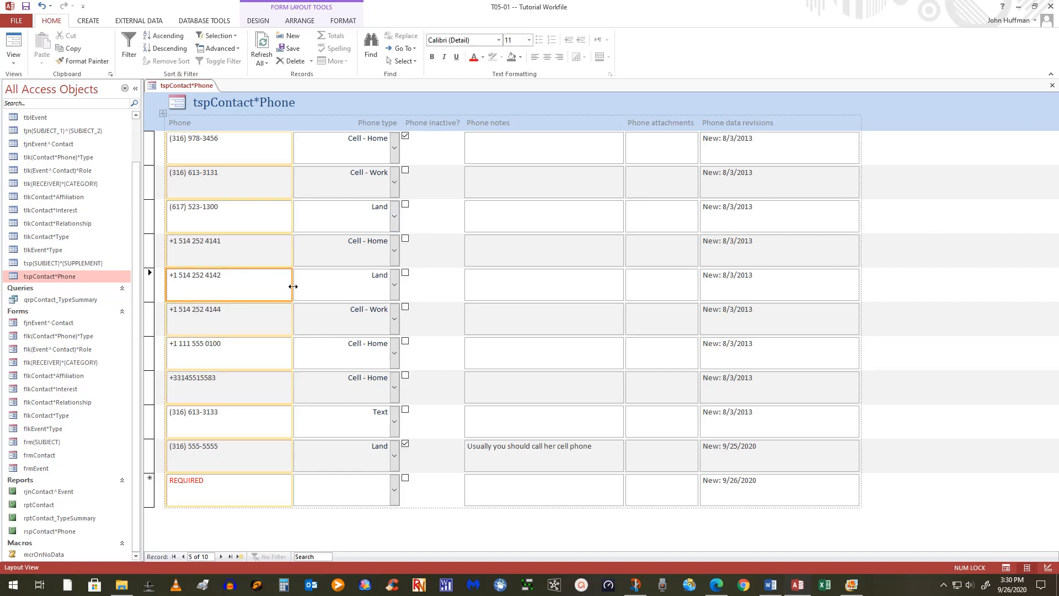
pyautogui.moveTo(293, 286); pyautogui.dragTo(235, 296)
pyautogui.click(264, 290)
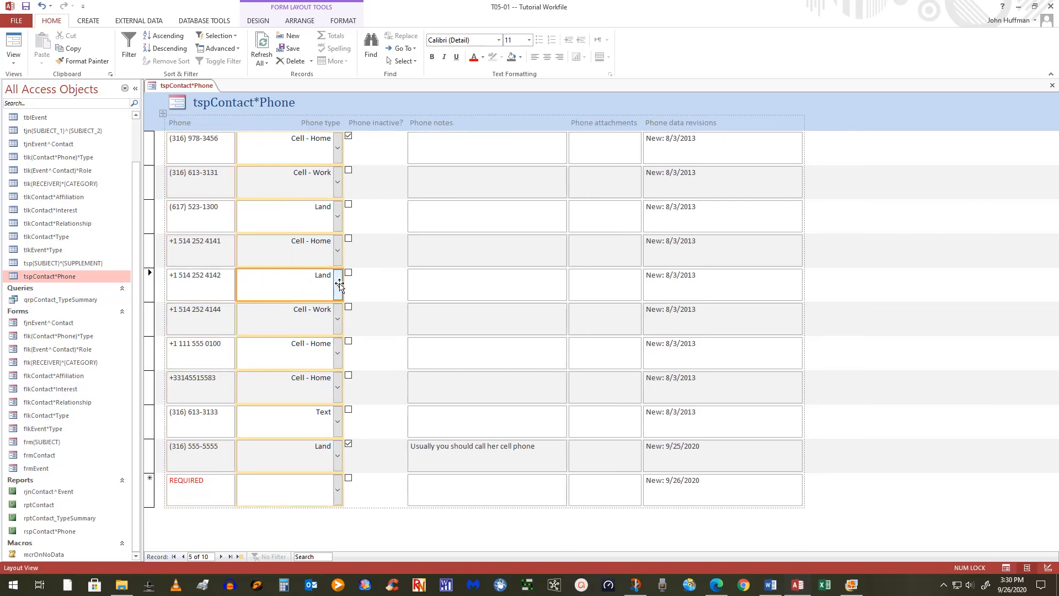
pyautogui.moveTo(343, 283); pyautogui.dragTo(305, 282)
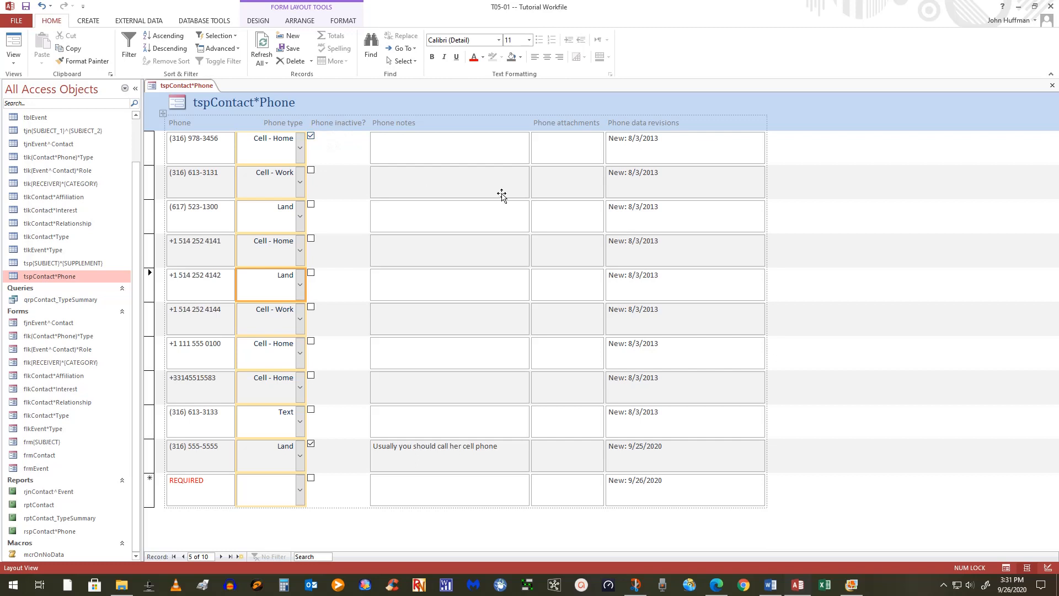
# Narrow the Phone attachments and Phone data revisions columns of the form.
pyautogui.click(575, 154)
pyautogui.moveTo(604, 157); pyautogui.dragTo(577, 157)
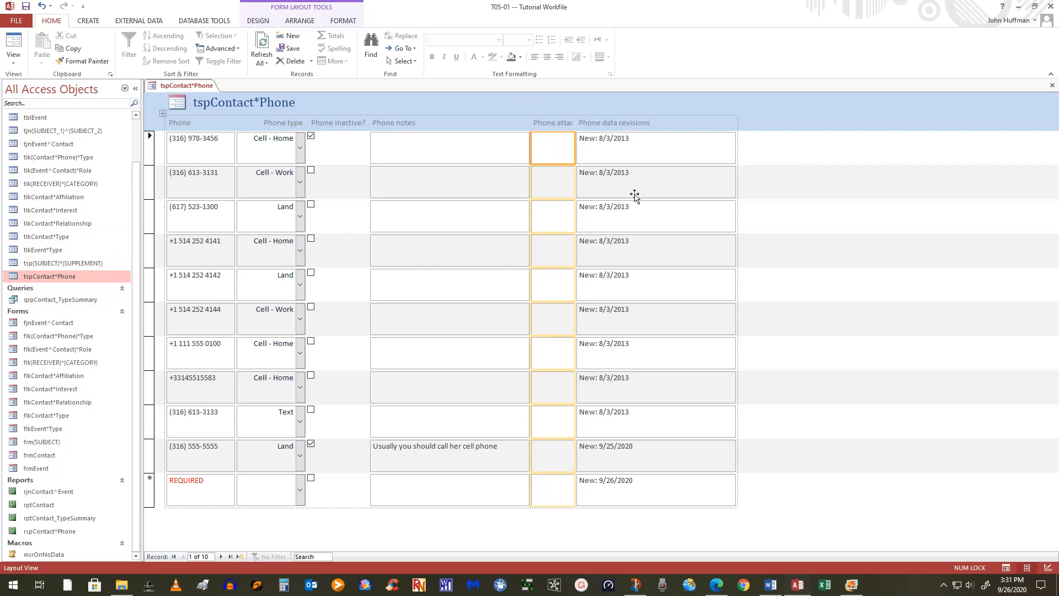
pyautogui.click(651, 147)
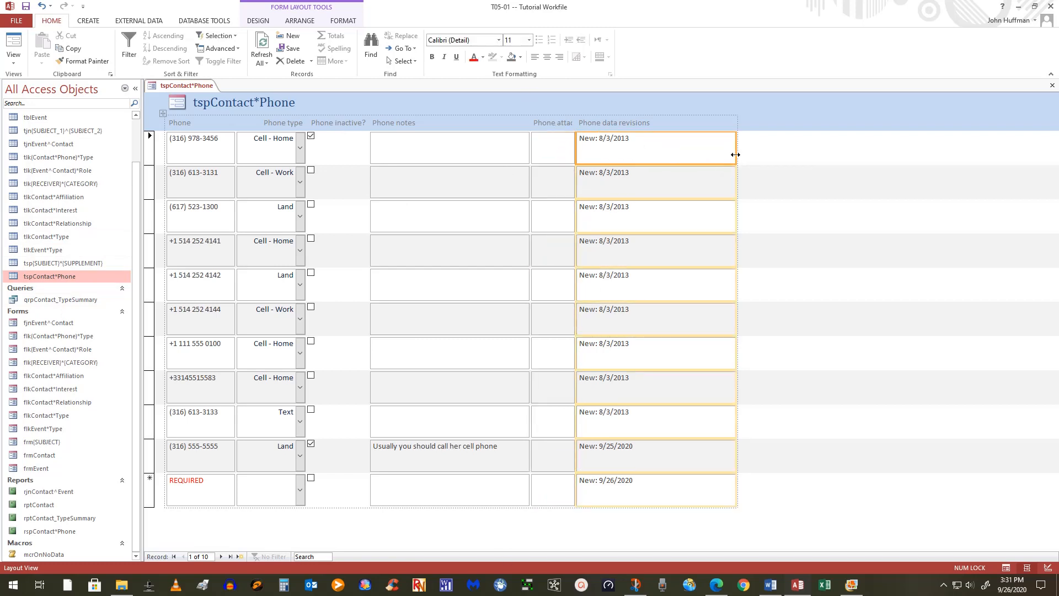
pyautogui.moveTo(736, 154); pyautogui.dragTo(674, 154)
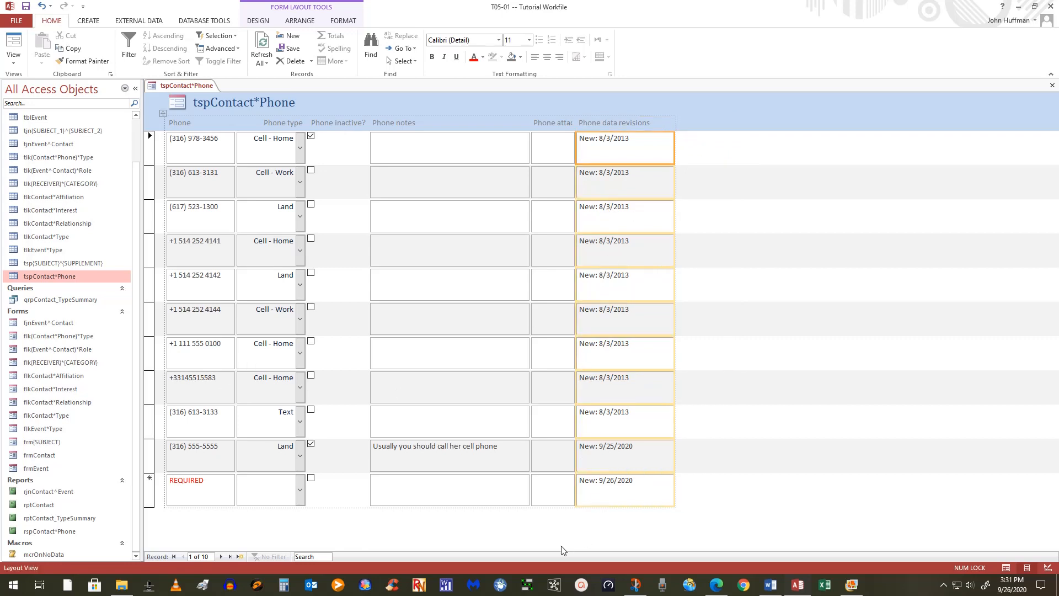
# Delete the tspContact*Phone title and its logo from the form header.
pyautogui.click(258, 105)
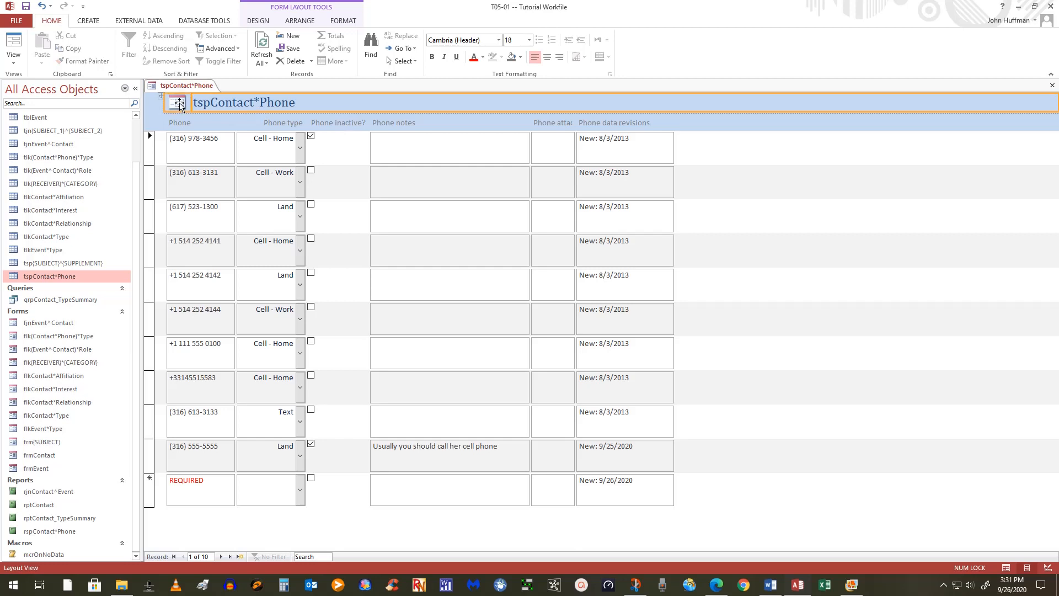
pyautogui.press('Delete')
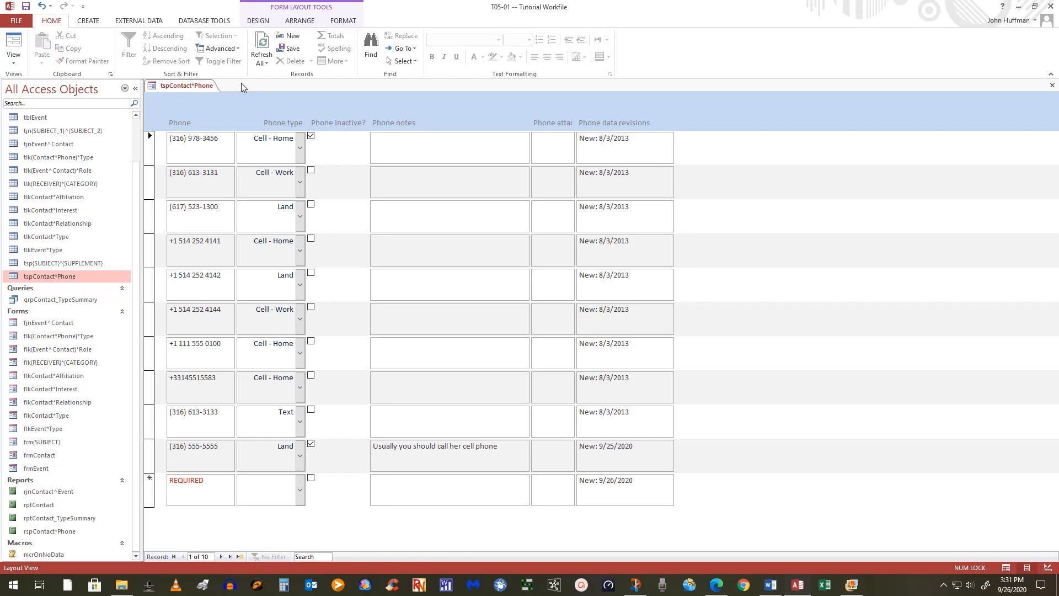
pyautogui.click(242, 116)
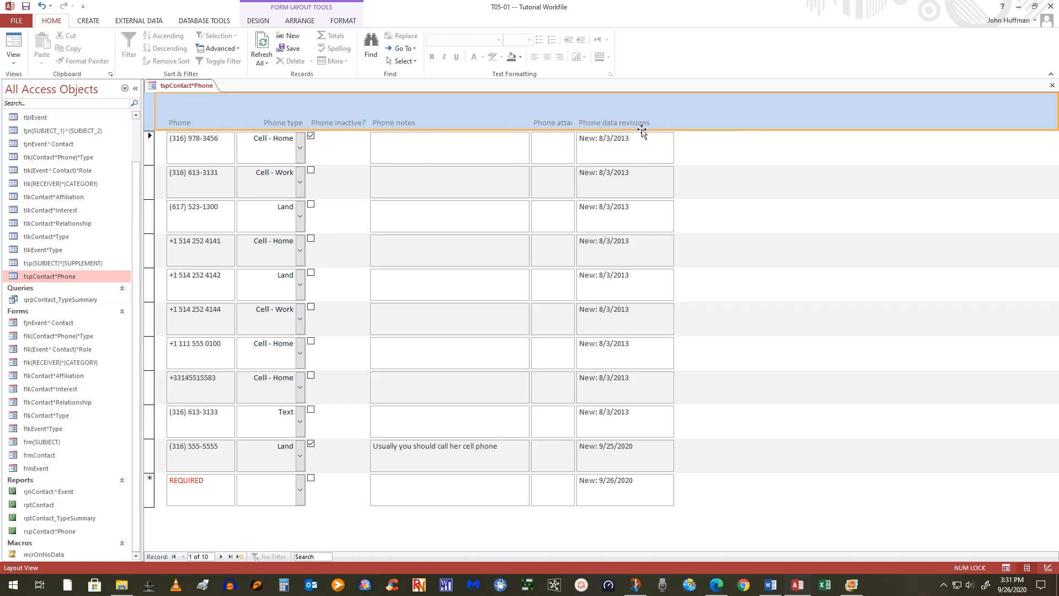
pyautogui.click(267, 120)
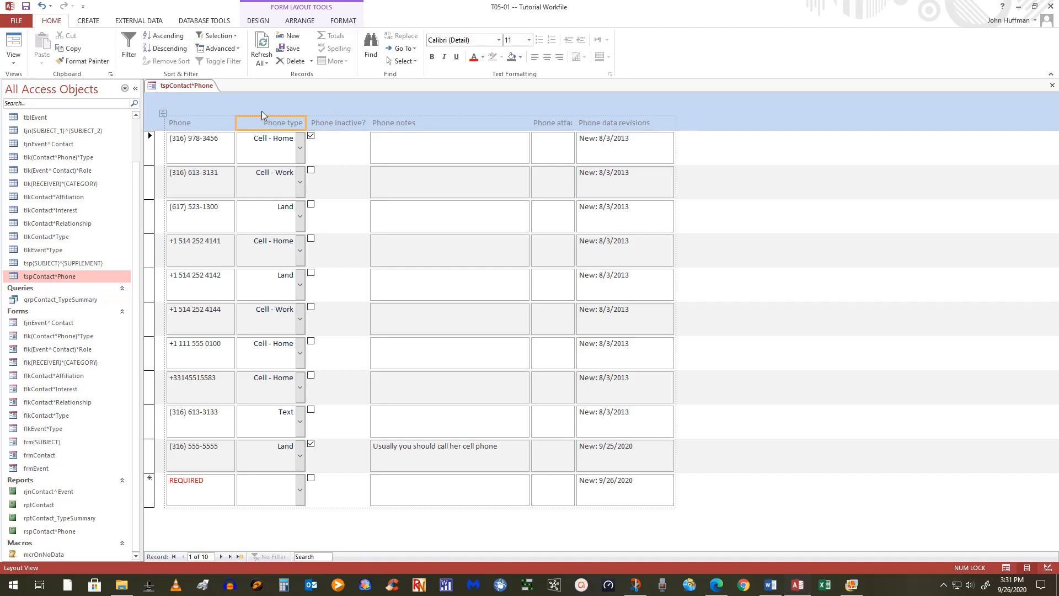
pyautogui.click(247, 105)
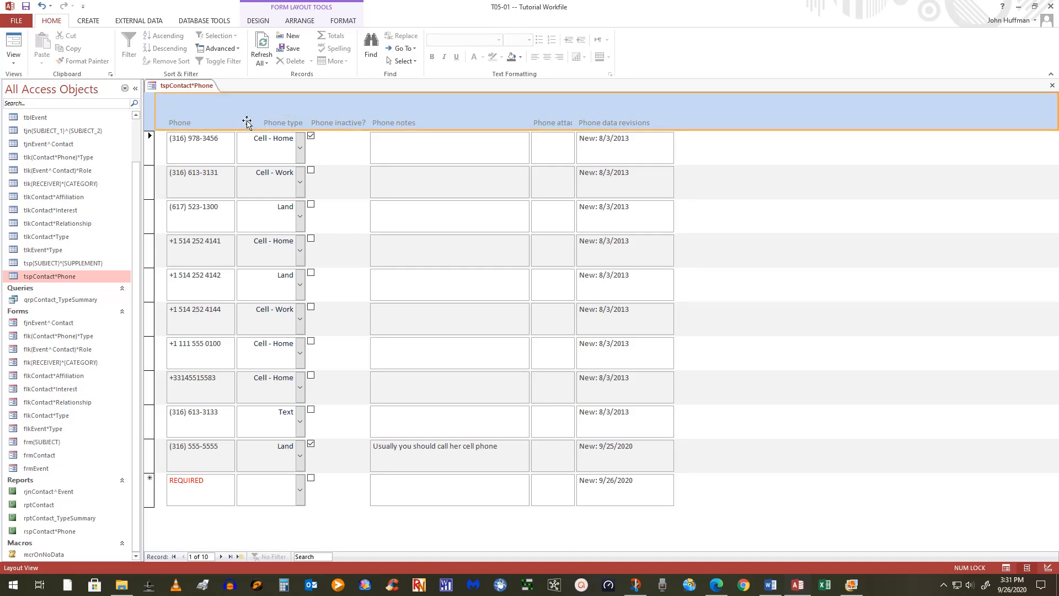
# In Design View, move all column labels to the top of the form header and shrink the header to their height.
pyautogui.click(13, 55)
pyautogui.click(35, 133)
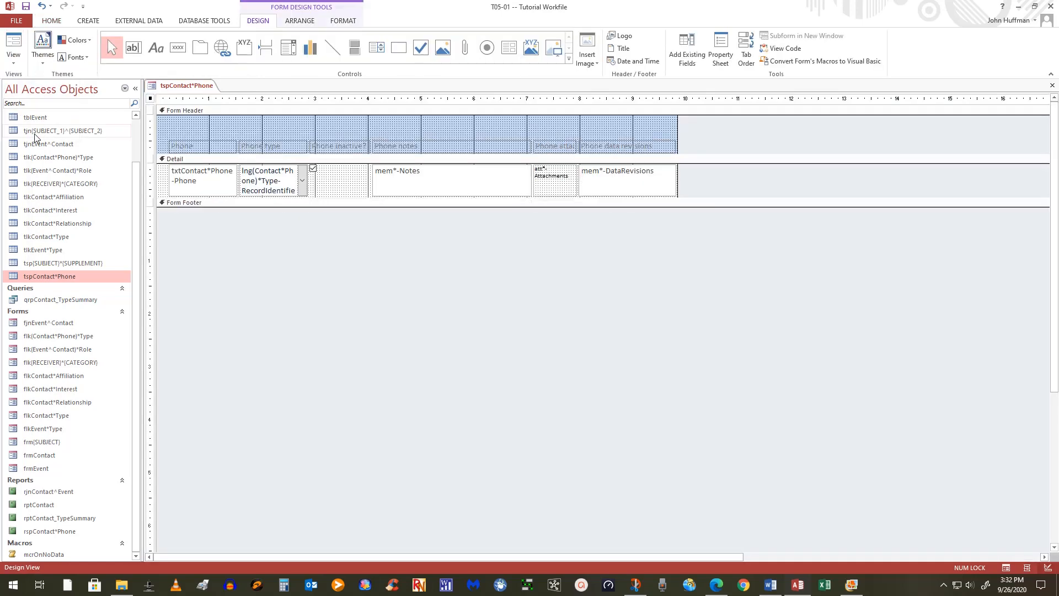
pyautogui.click(149, 141)
pyautogui.moveTo(149, 142); pyautogui.dragTo(148, 149)
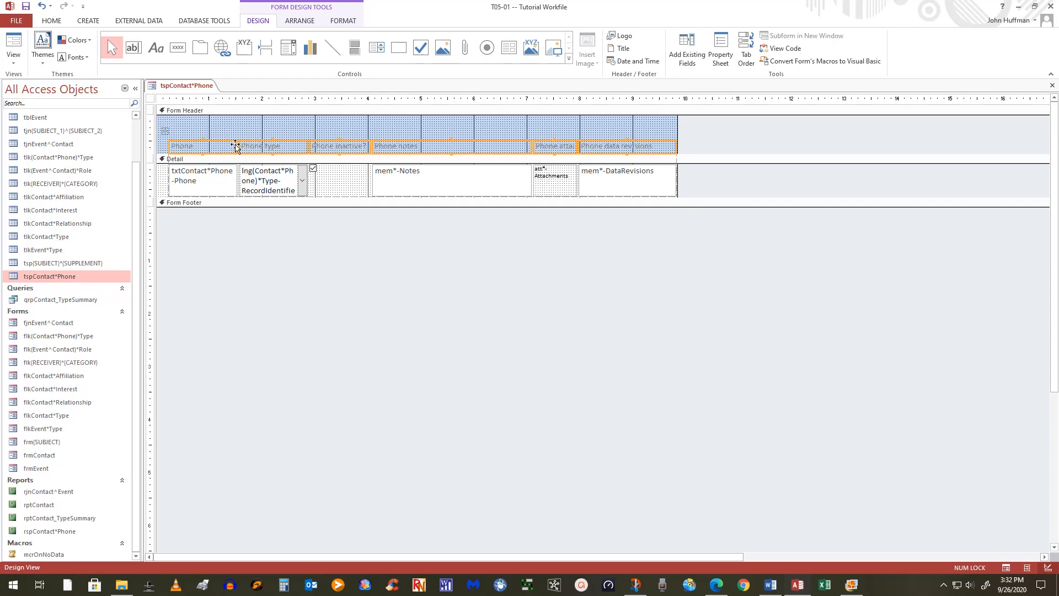
pyautogui.moveTo(228, 143); pyautogui.dragTo(231, 121)
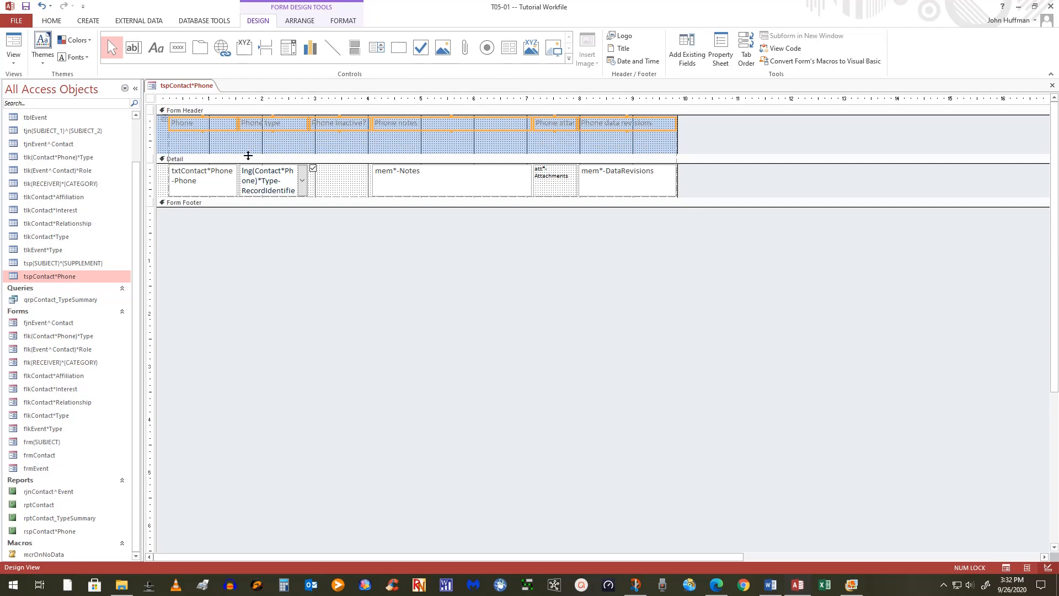
pyautogui.moveTo(248, 156); pyautogui.dragTo(245, 133)
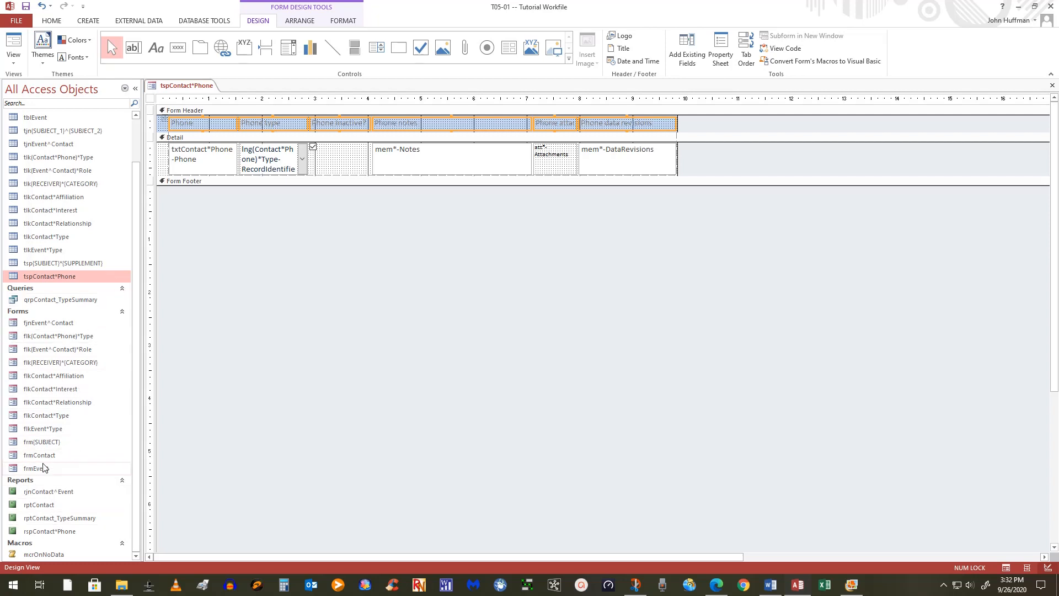
# Open frmContact in Design View and display the properties of its form header.
pyautogui.rightClick(31, 453)
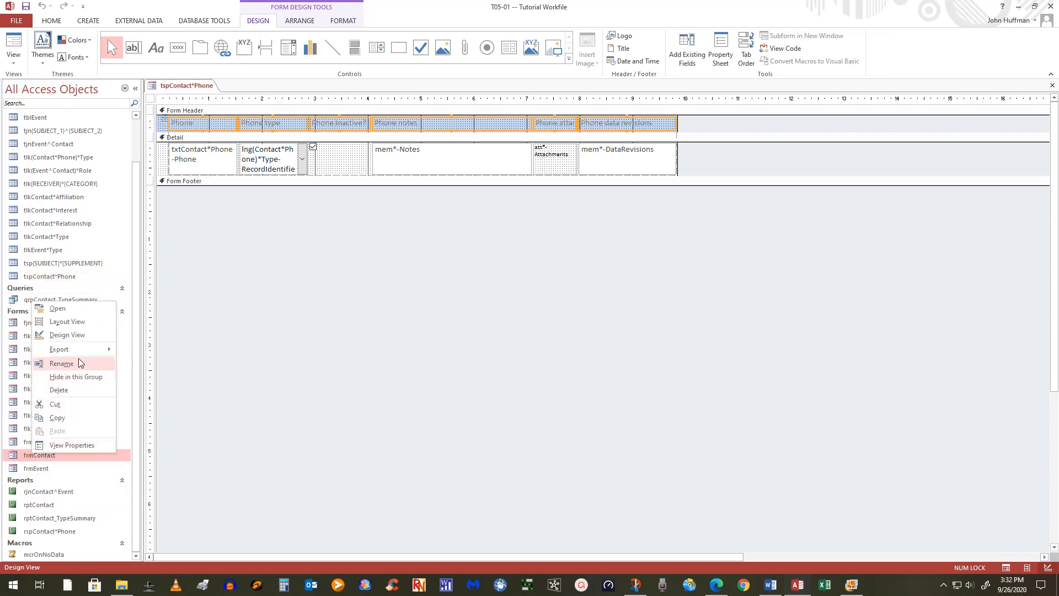
pyautogui.click(67, 335)
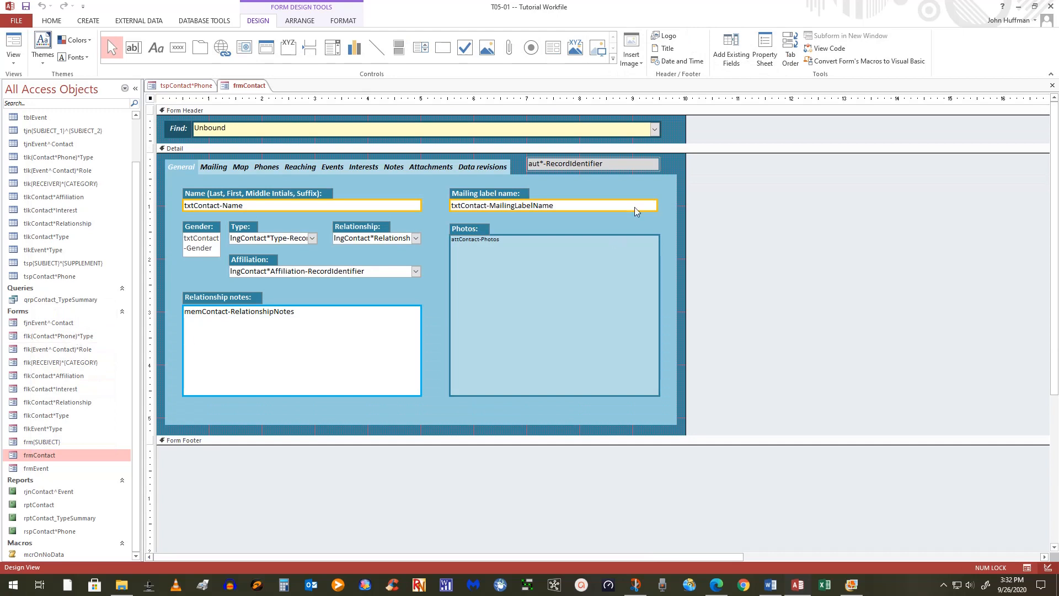
pyautogui.click(678, 134)
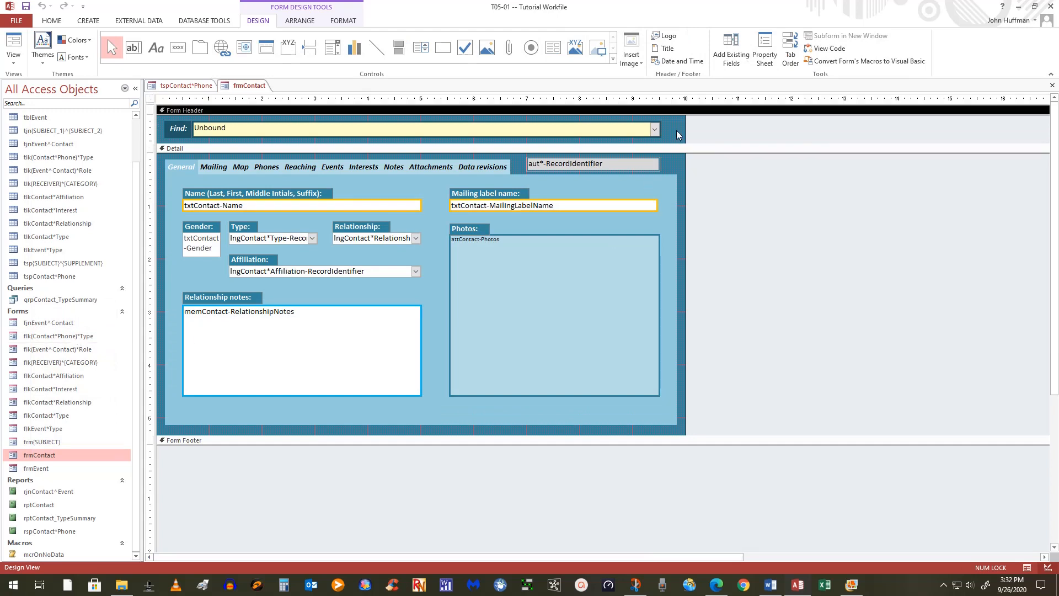
pyautogui.rightClick(677, 135)
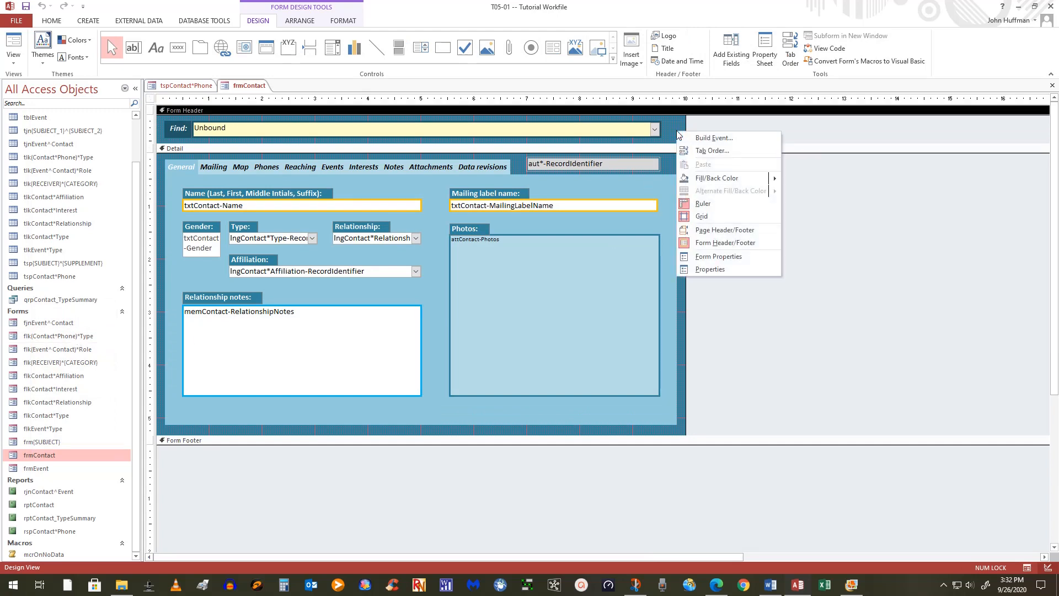
pyautogui.click(709, 269)
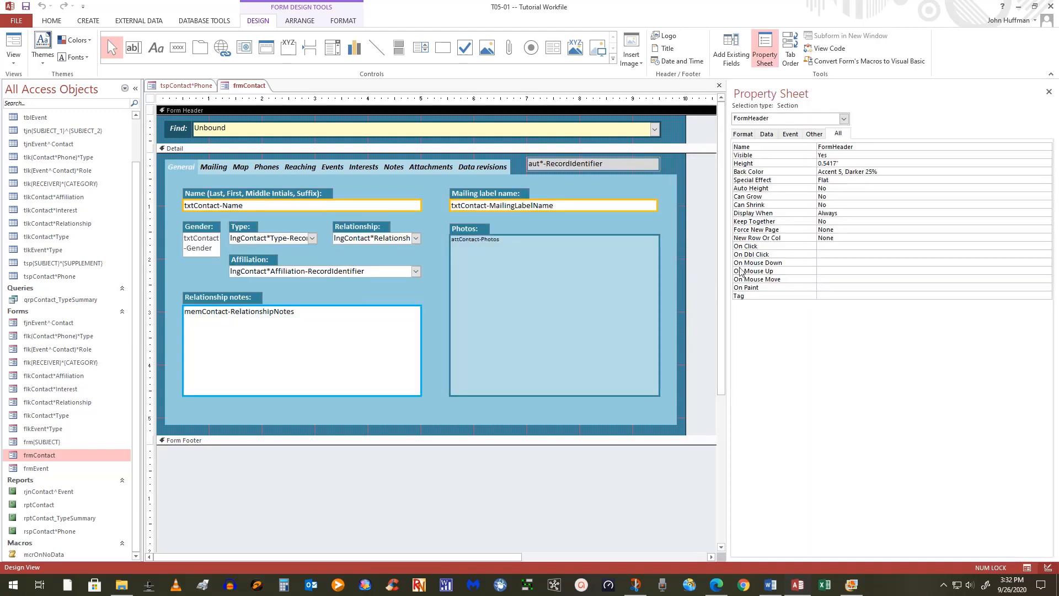
# Set the frmContact form header's back color to the matching dark teal standard color and copy its hex code.
pyautogui.click(886, 173)
pyautogui.click(1037, 172)
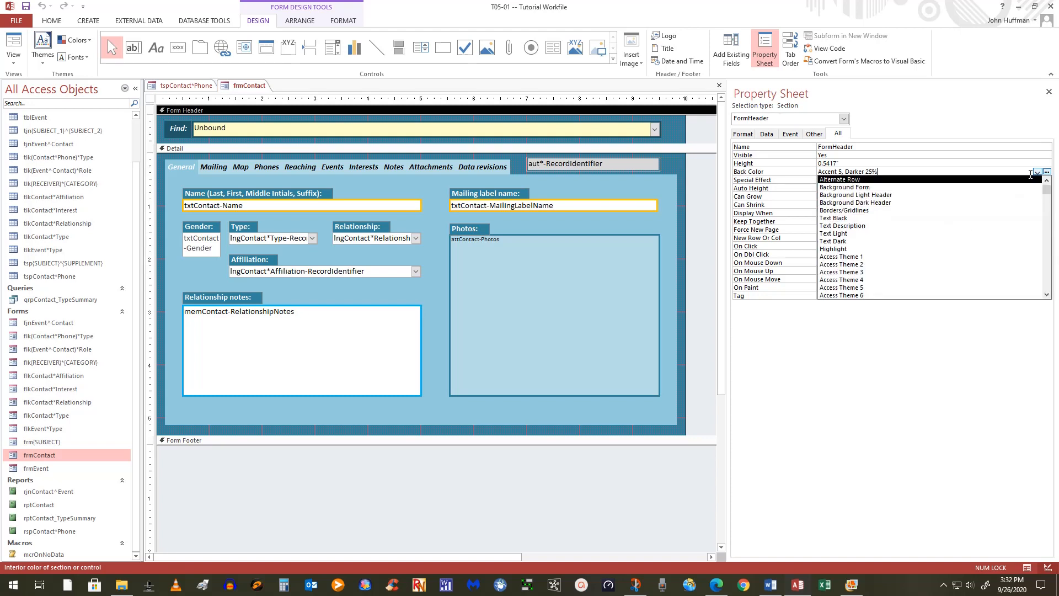
pyautogui.click(1047, 172)
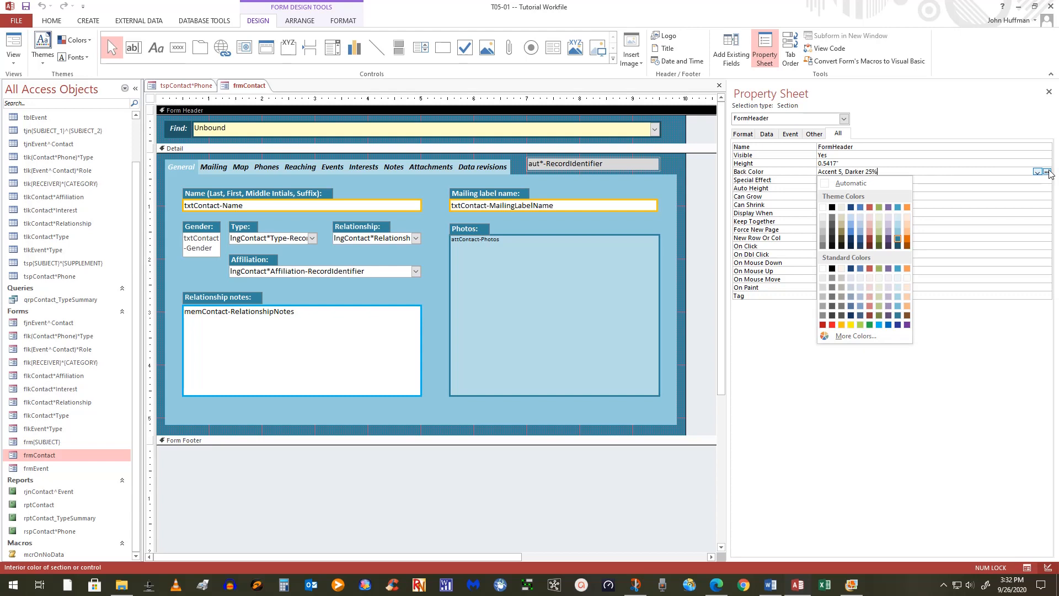
pyautogui.click(898, 315)
pyautogui.moveTo(856, 172); pyautogui.dragTo(697, 152)
pyautogui.hotkey('ctrl', 'c')
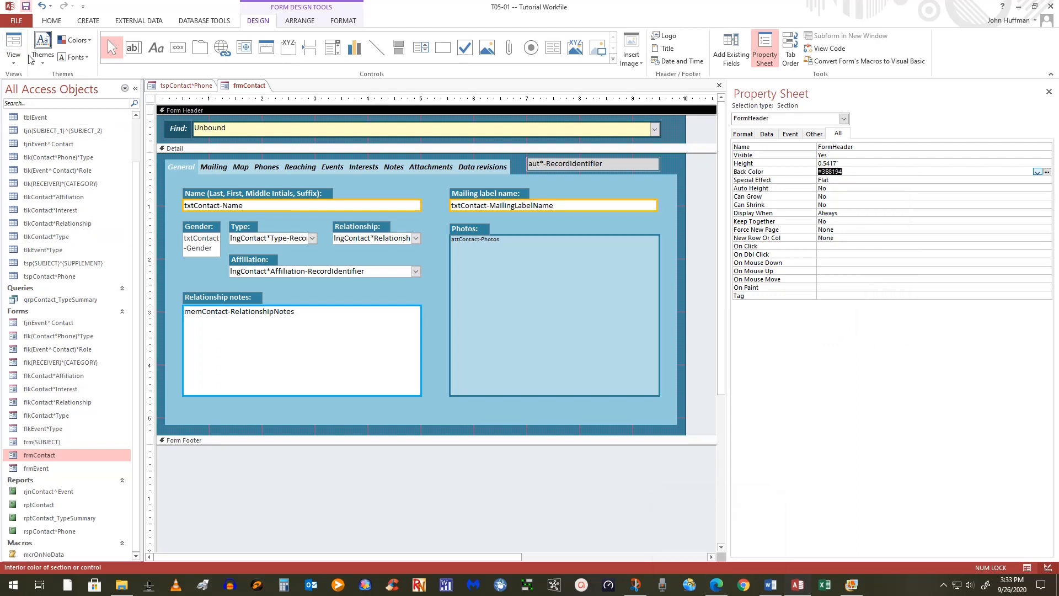
# Apply the copied hex color as the back color of the tspContact*Phone form header.
pyautogui.click(187, 86)
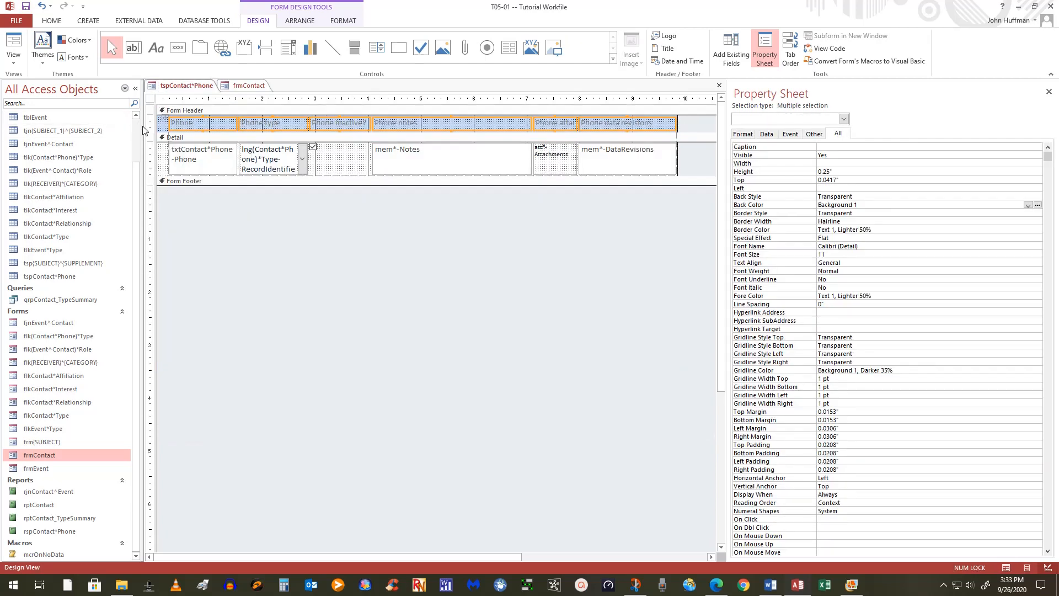
pyautogui.click(163, 129)
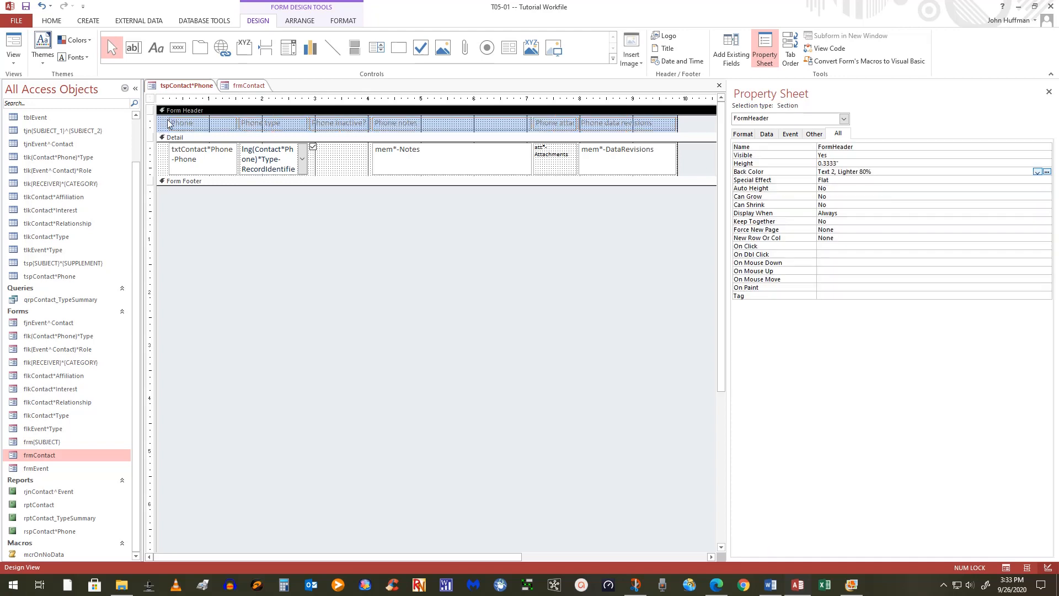
pyautogui.click(163, 128)
pyautogui.click(807, 174)
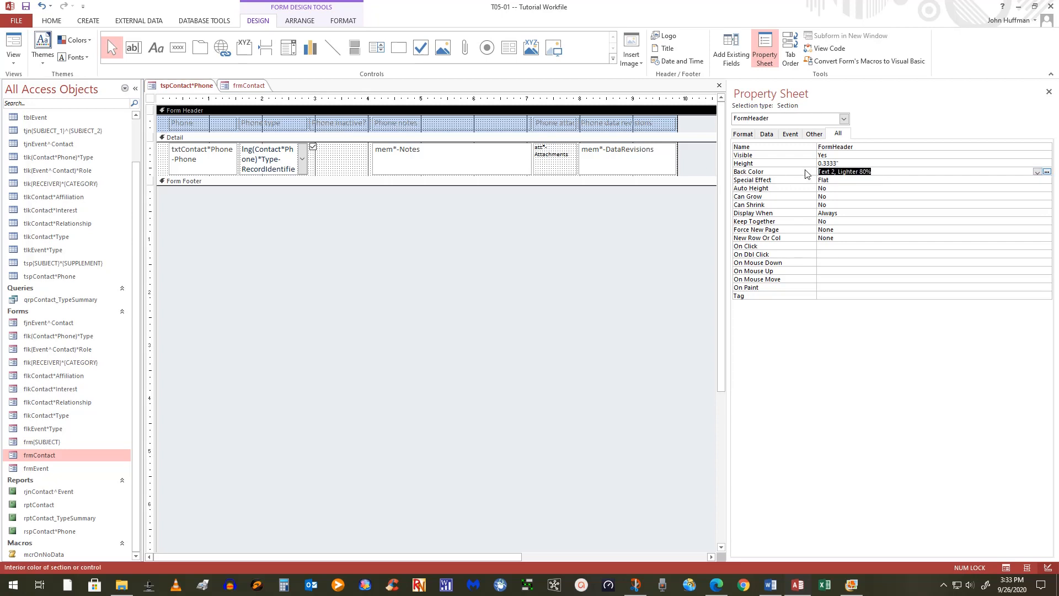
pyautogui.hotkey('ctrl', 'v')
pyautogui.click(586, 318)
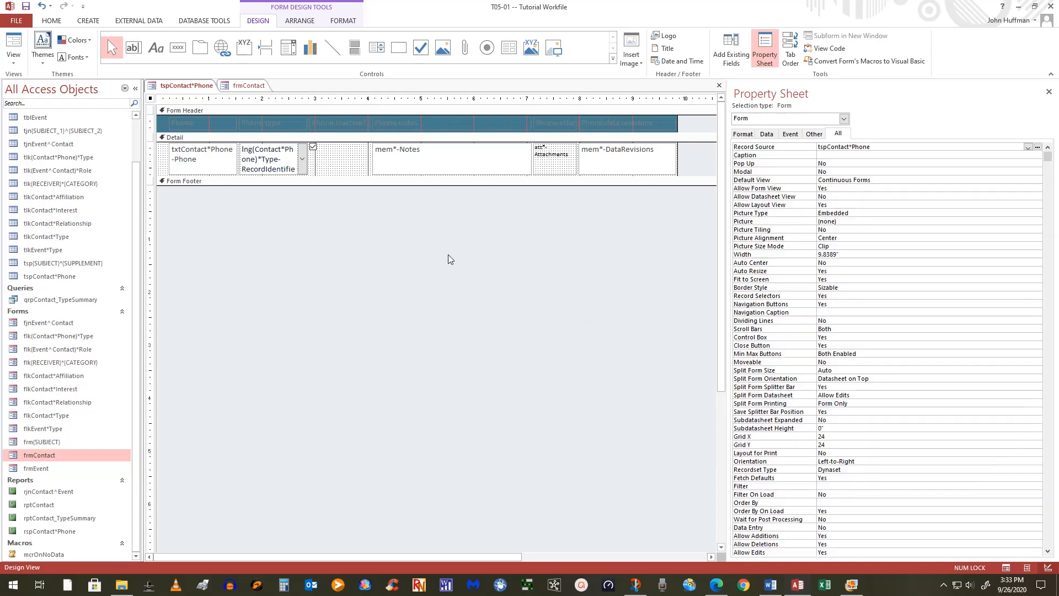
# Fill all column labels in the tspContact*Phone form header with light blue #77C0D4.
pyautogui.click(150, 121)
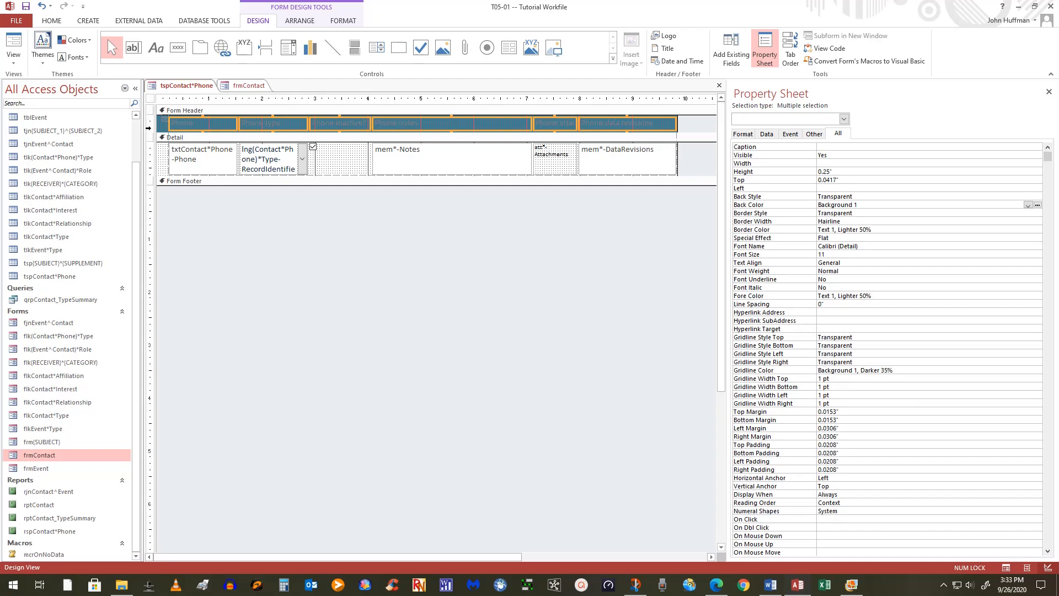
pyautogui.click(251, 86)
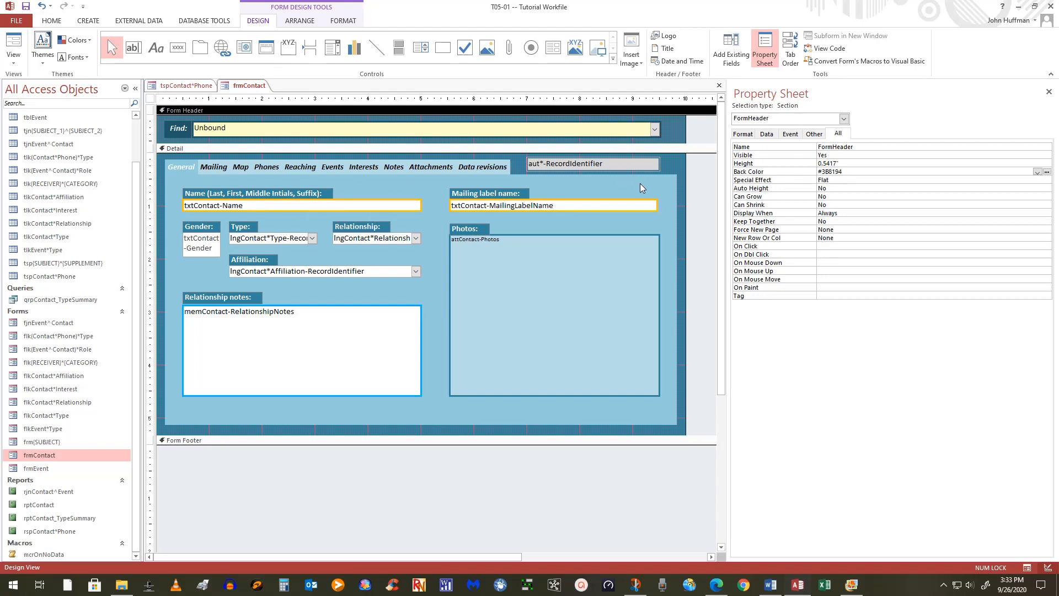
pyautogui.click(165, 87)
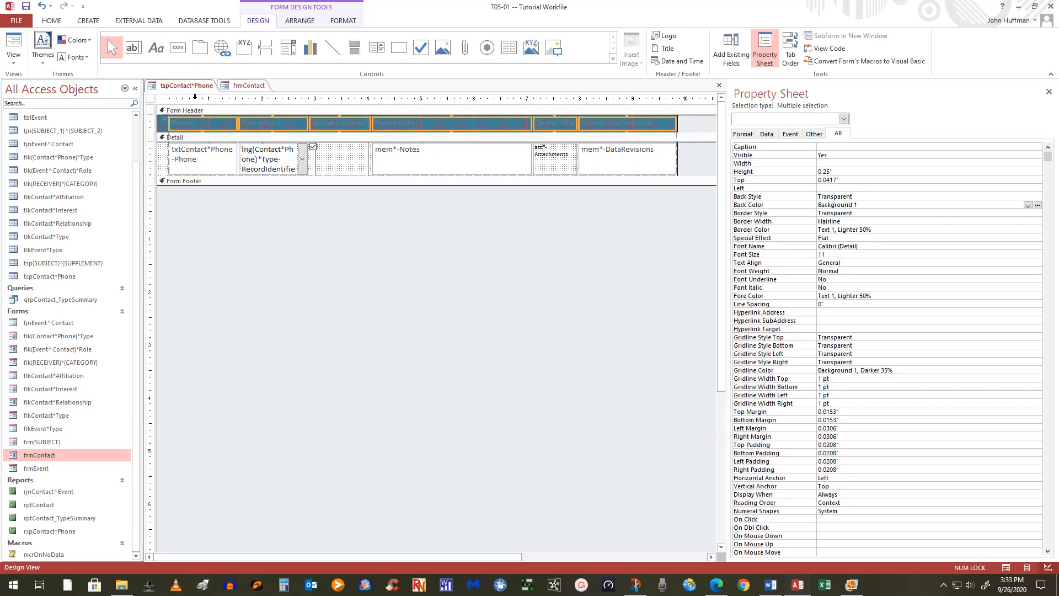
pyautogui.click(337, 23)
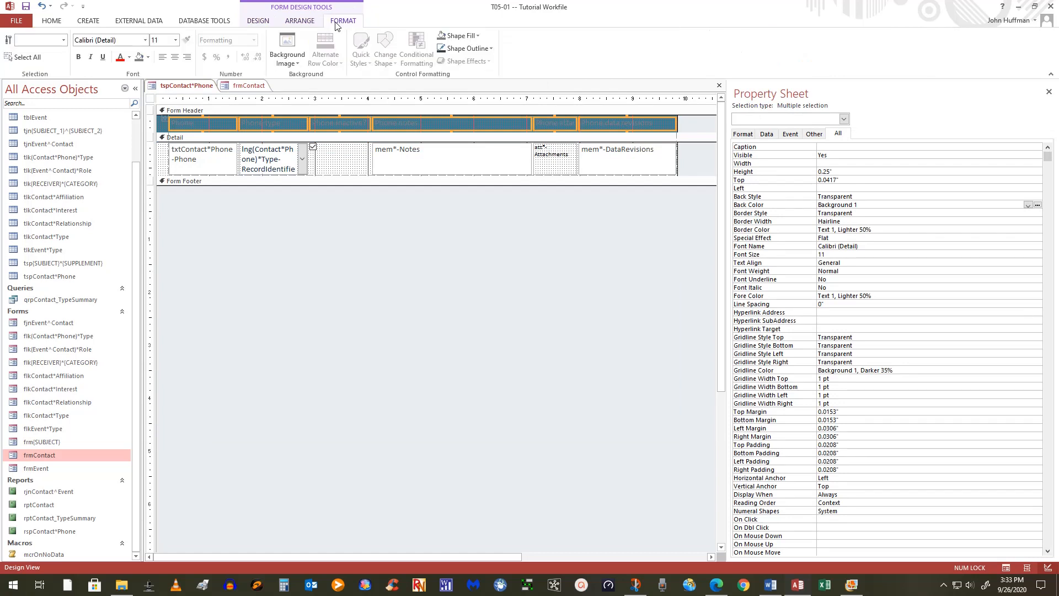
pyautogui.click(476, 36)
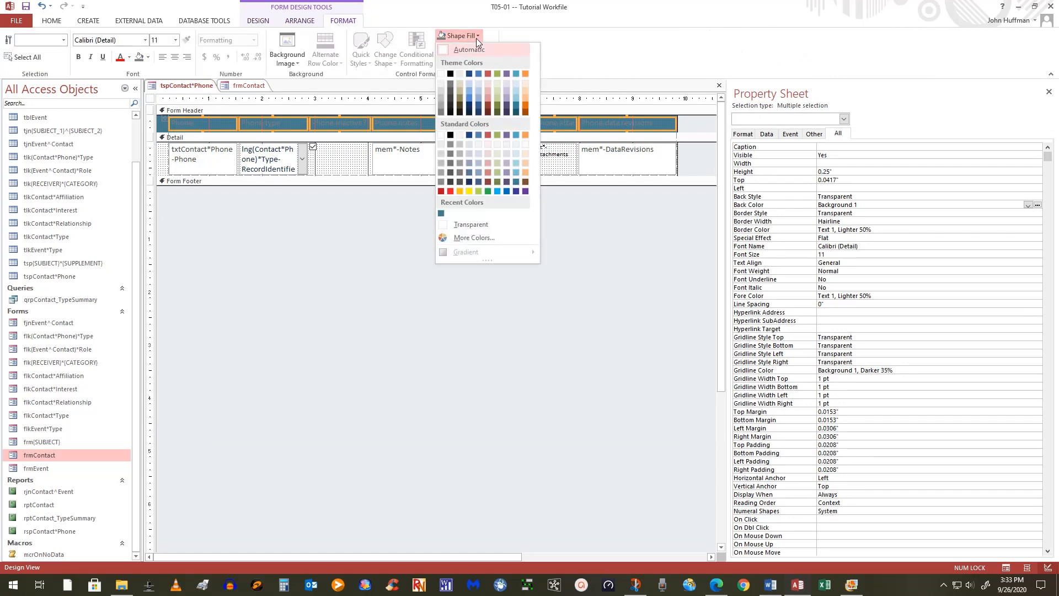
pyautogui.click(517, 173)
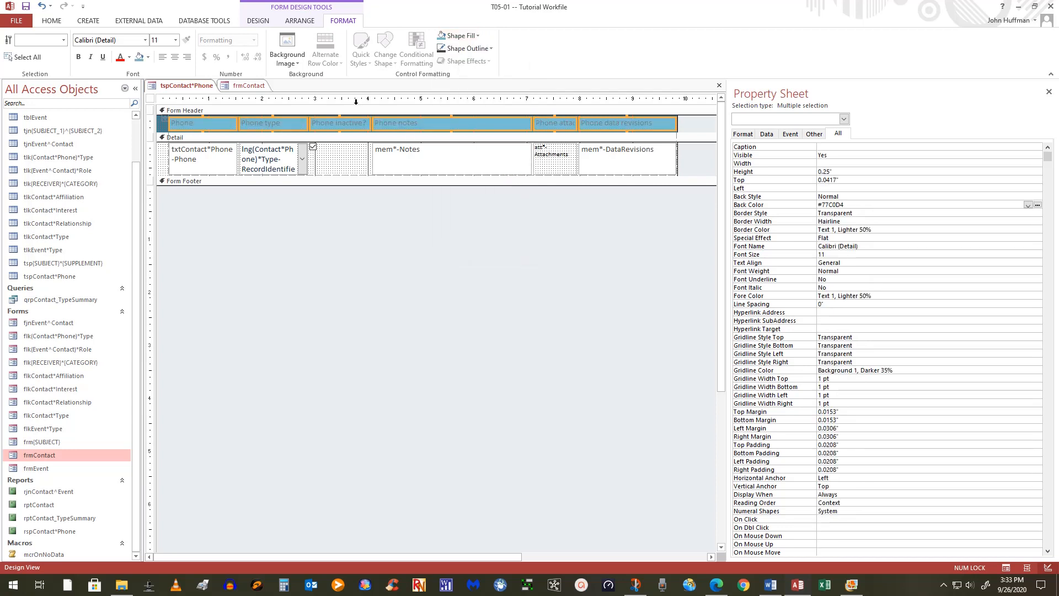
# Format all header column labels as bold, black and centered.
pyautogui.click(79, 58)
pyautogui.click(129, 59)
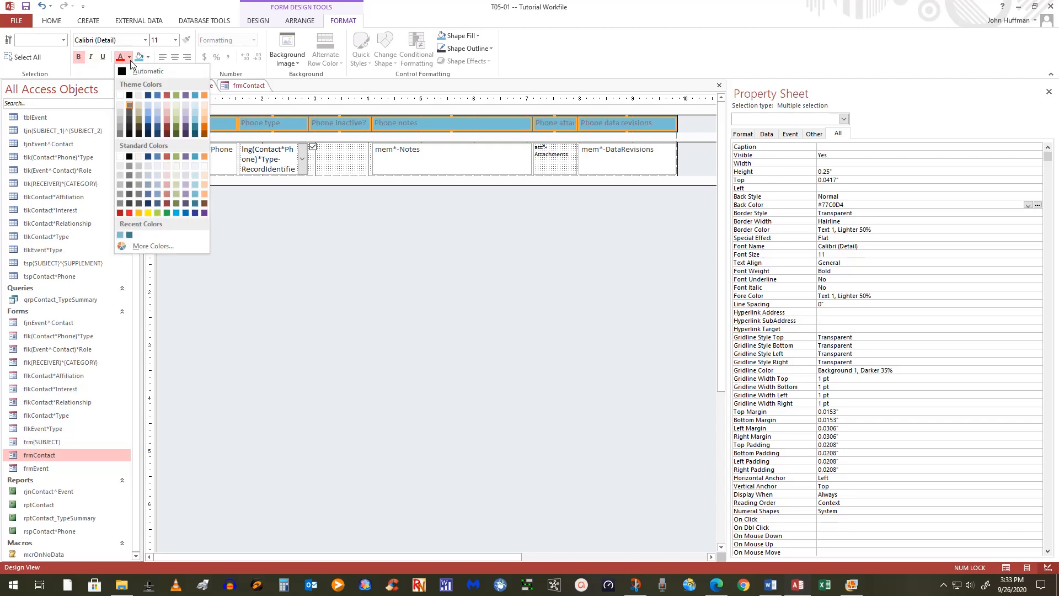
pyautogui.click(129, 158)
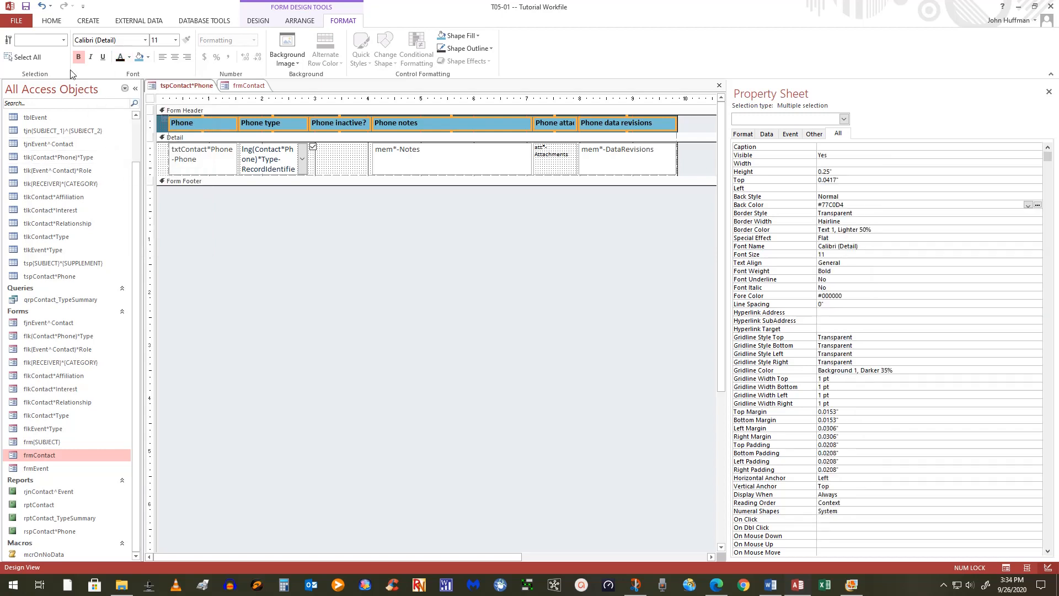
pyautogui.click(174, 59)
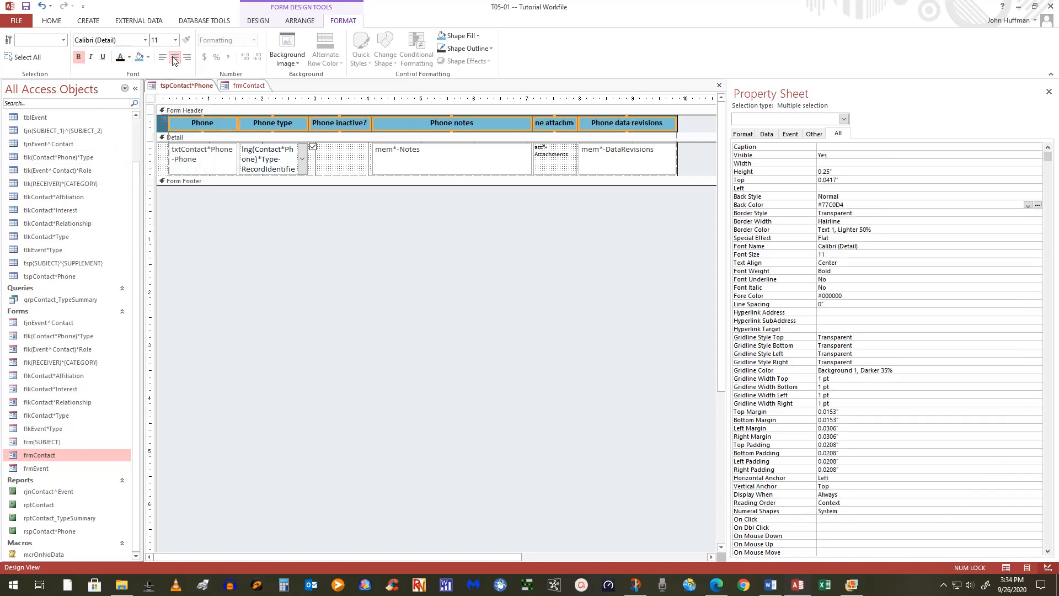
pyautogui.click(265, 277)
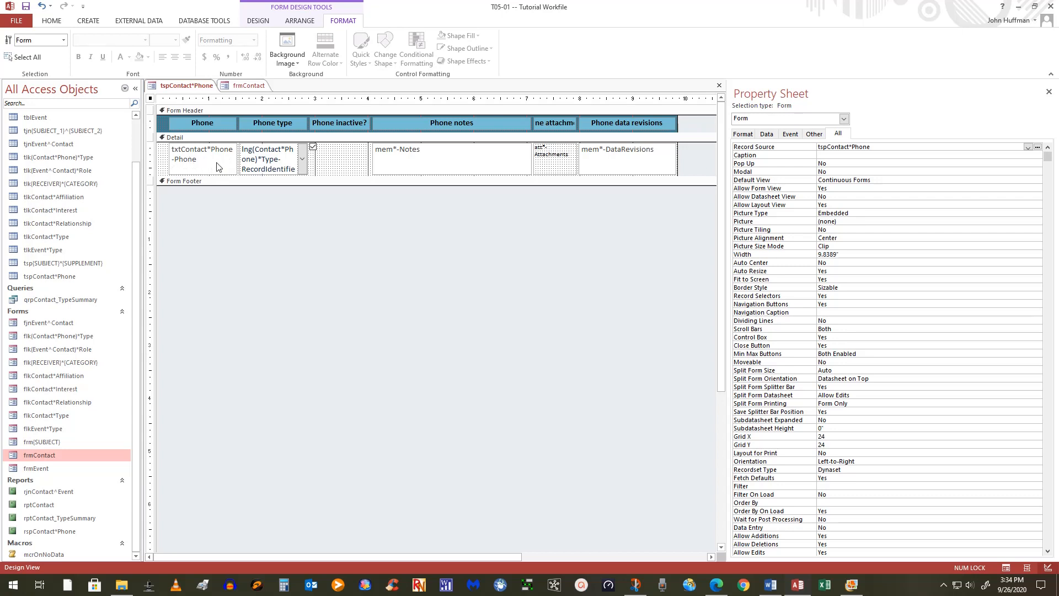
# Change the Phone column label's caption to "Phone (Required)".
pyautogui.click(217, 124)
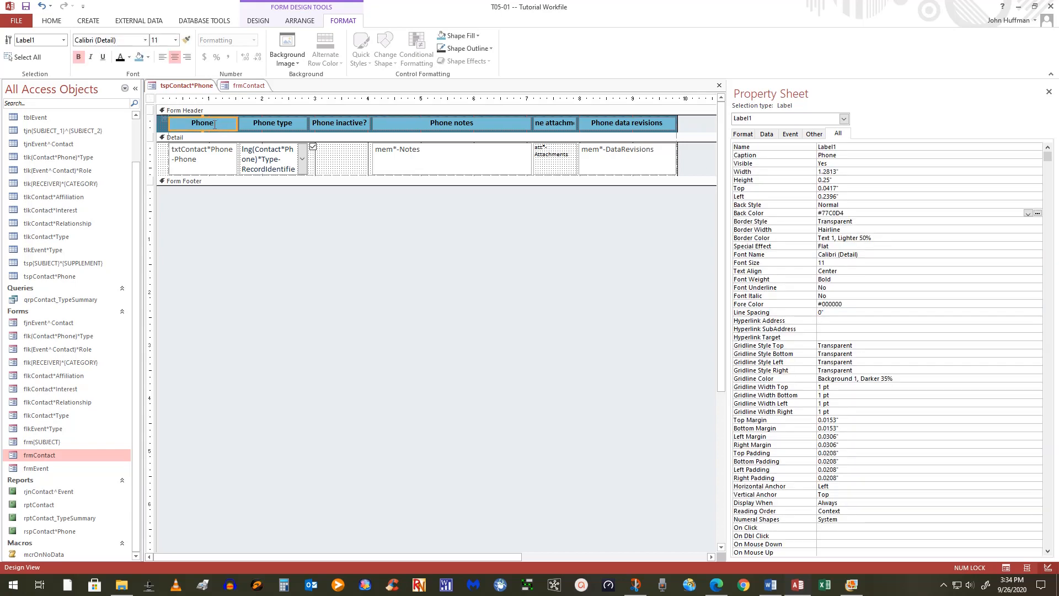
pyautogui.click(215, 124)
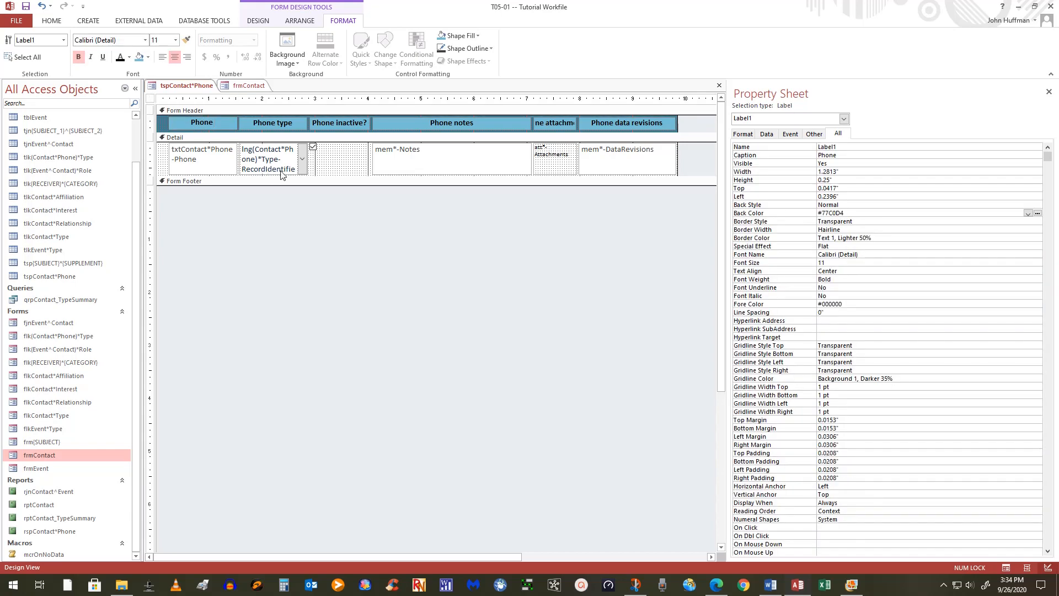
pyautogui.write('(Required)')
pyautogui.click(284, 240)
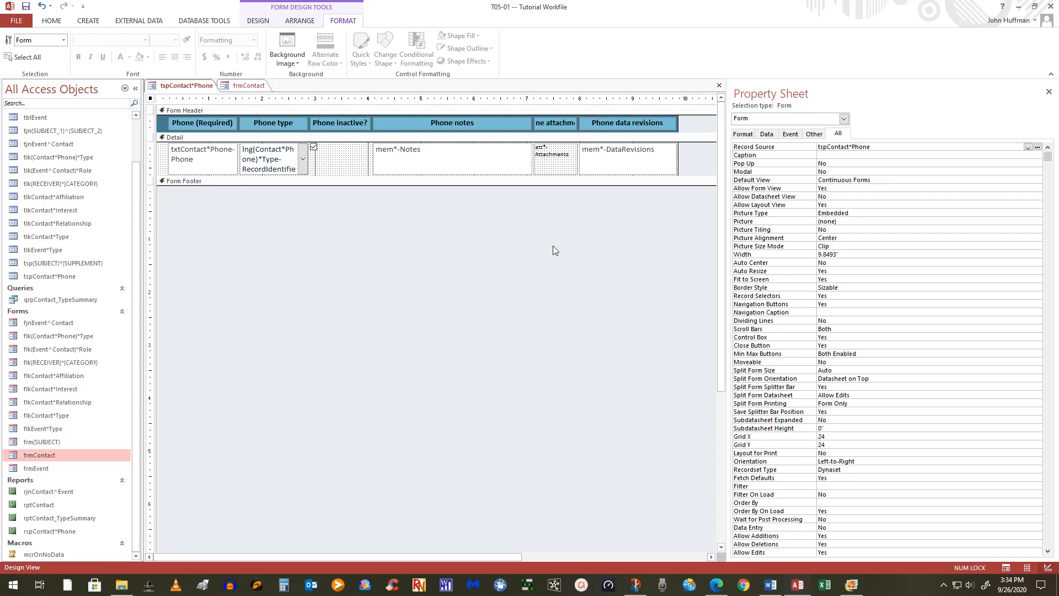
# Narrow the Phone inactive? column and split the Phone inactive? and Phone attachments labels onto two lines after "Phone".
pyautogui.click(316, 152)
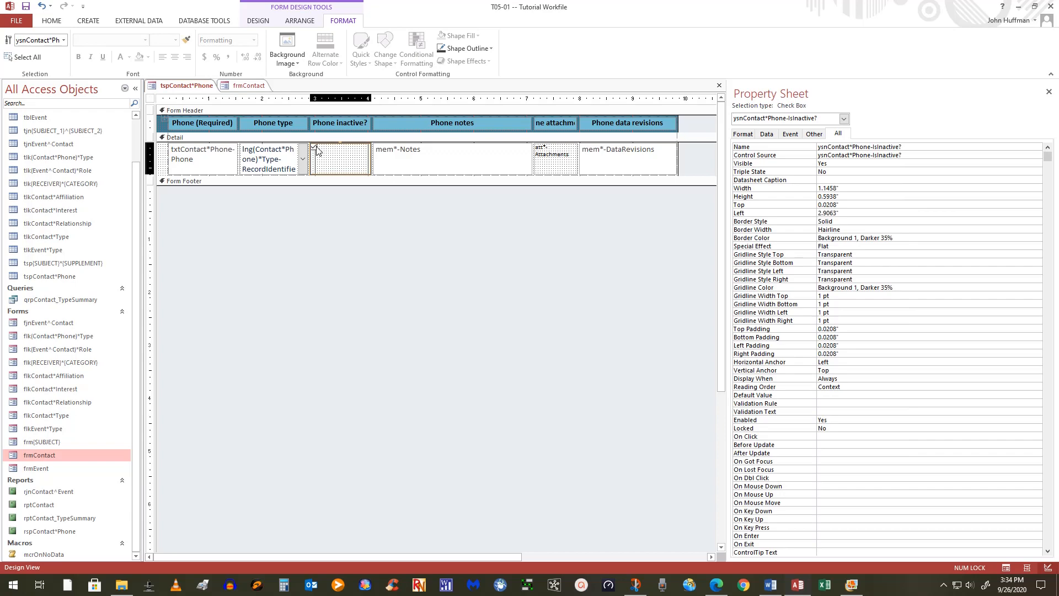
pyautogui.moveTo(311, 157); pyautogui.dragTo(319, 156)
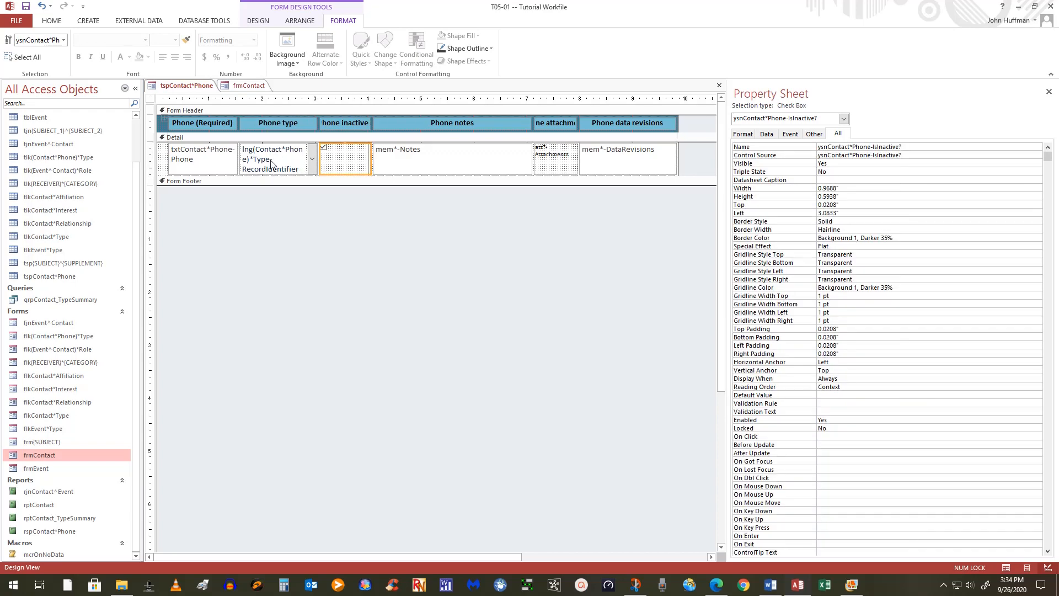
pyautogui.click(341, 126)
pyautogui.click(341, 124)
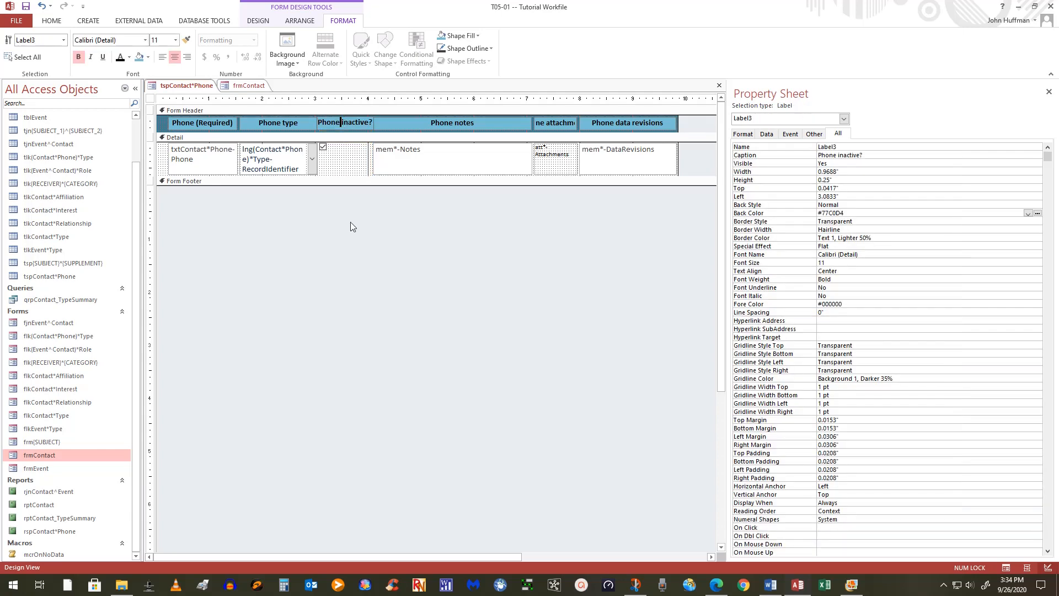
pyautogui.press('Delete')
pyautogui.hotkey('alt', 'Return')
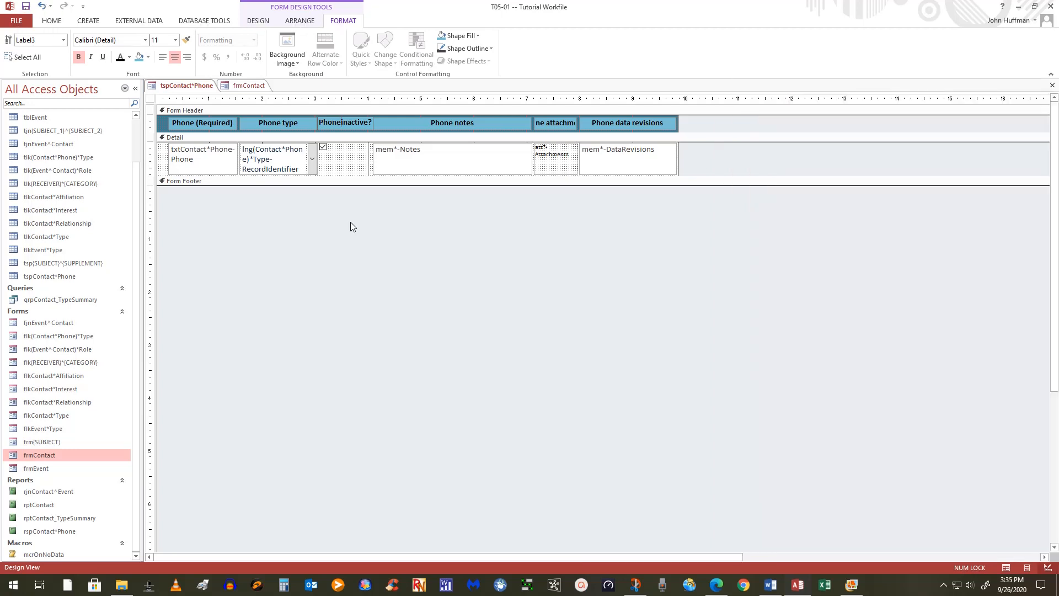
pyautogui.hotkey('ctrl', 'Return')
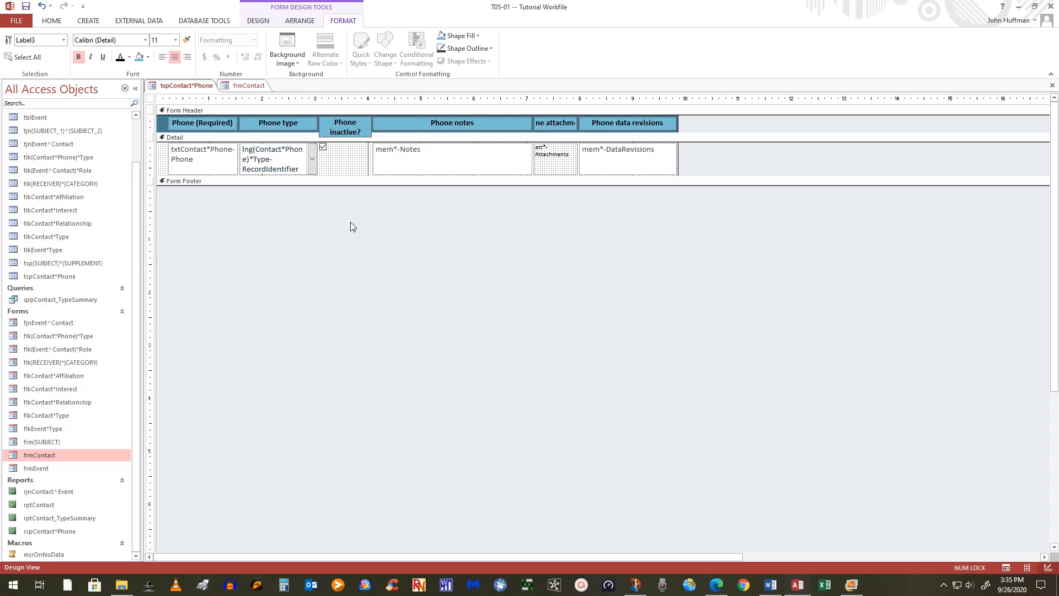
pyautogui.click(350, 221)
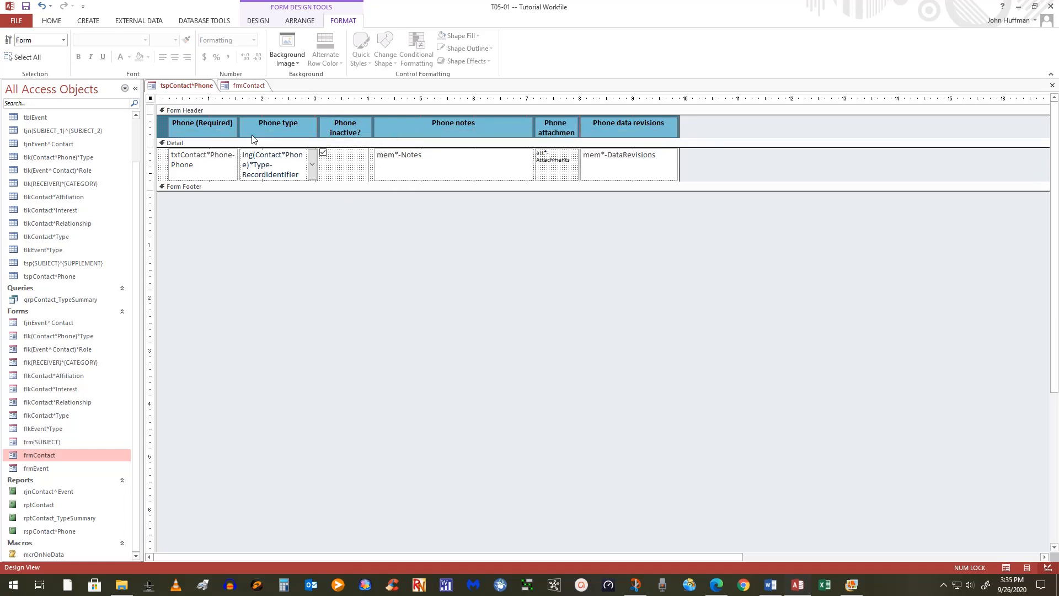
# Make the form header slightly taller and shift all its column labels down slightly, leaving a small margin above and below them.
pyautogui.click(341, 139)
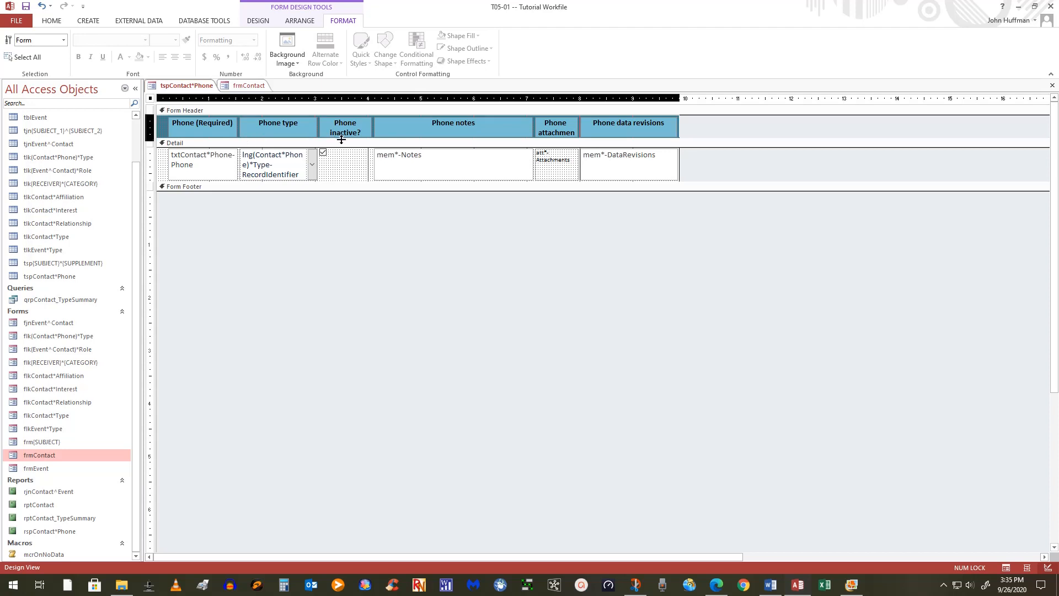
pyautogui.moveTo(341, 140); pyautogui.dragTo(341, 140)
pyautogui.click(341, 140)
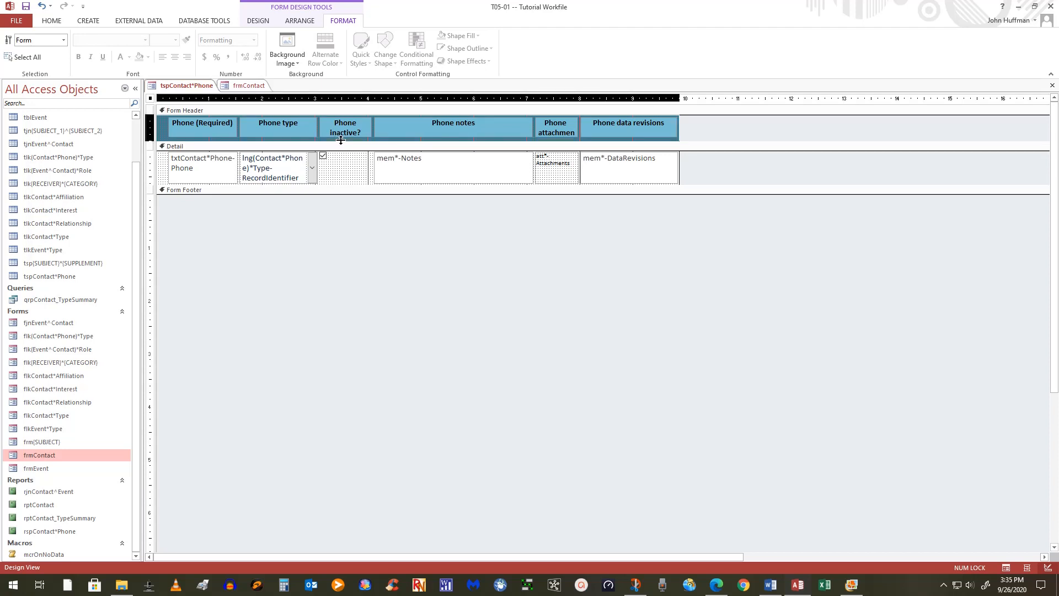
pyautogui.click(149, 121)
pyautogui.moveTo(150, 121); pyautogui.dragTo(149, 131)
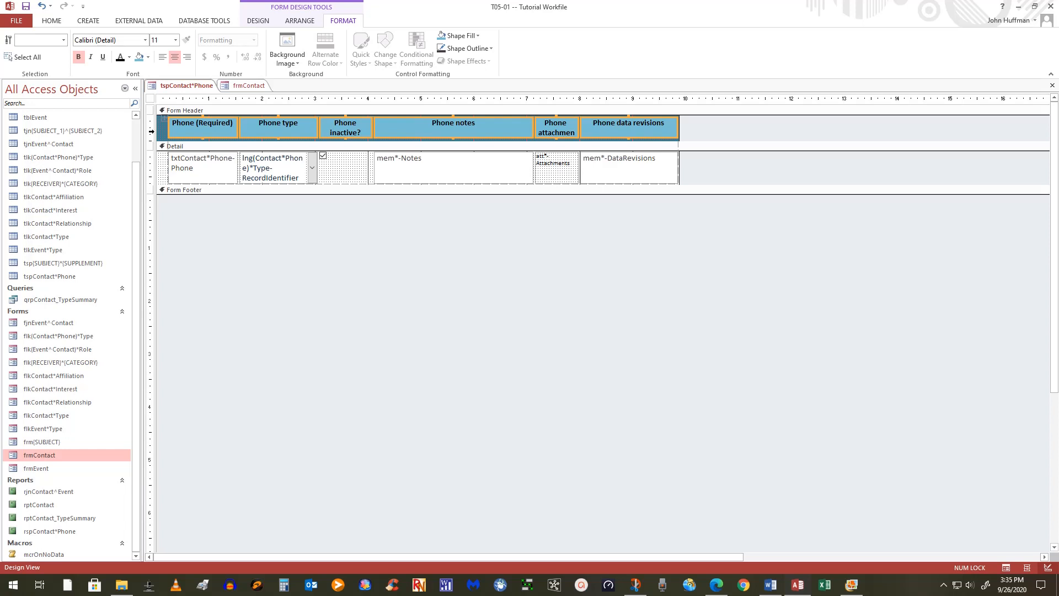
pyautogui.click(220, 134)
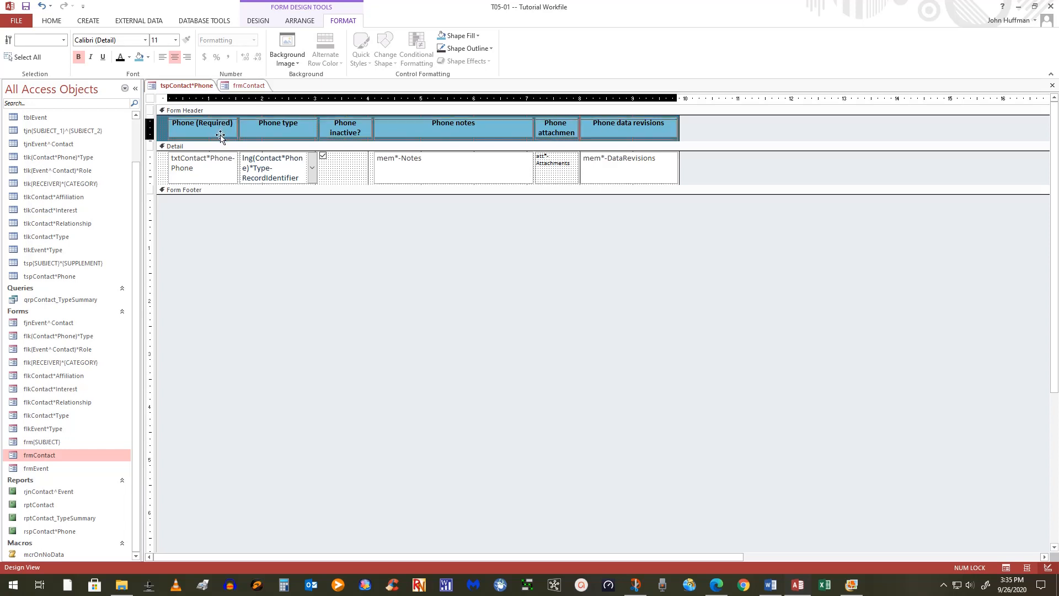
pyautogui.moveTo(221, 134); pyautogui.dragTo(220, 136)
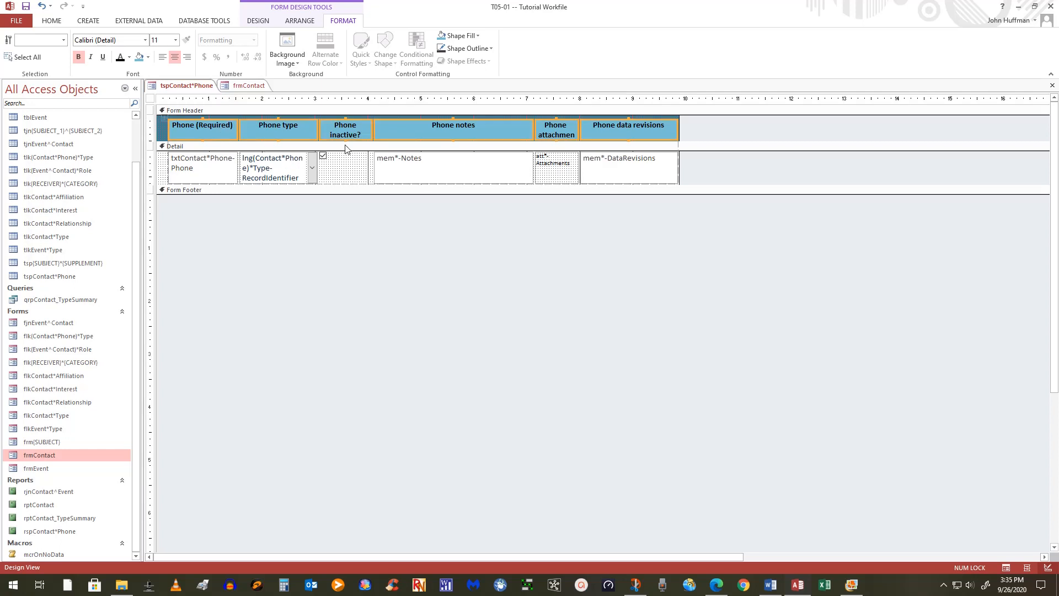
pyautogui.moveTo(344, 142); pyautogui.dragTo(338, 143)
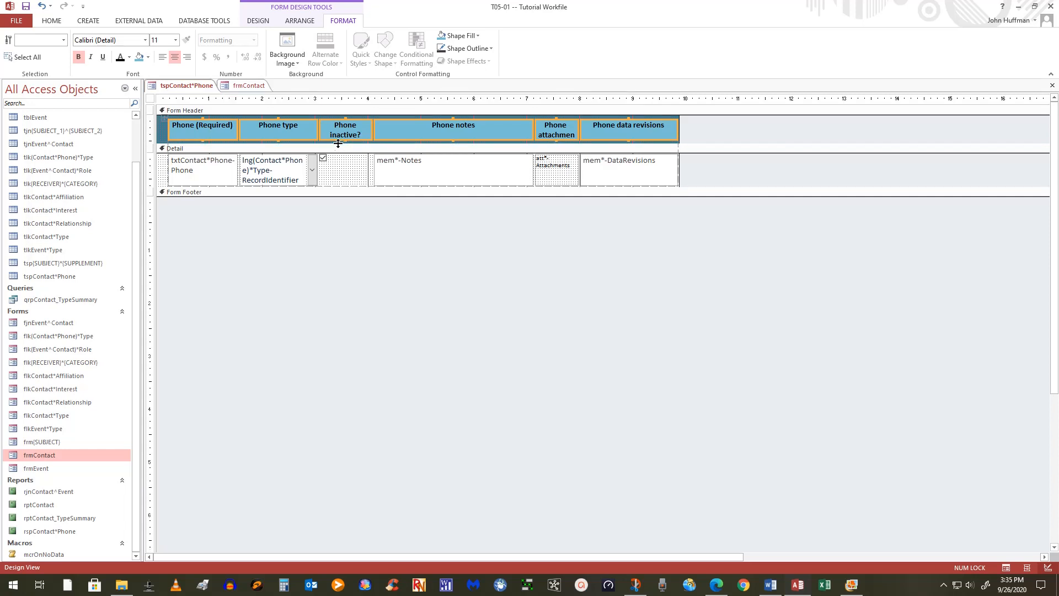
pyautogui.click(518, 333)
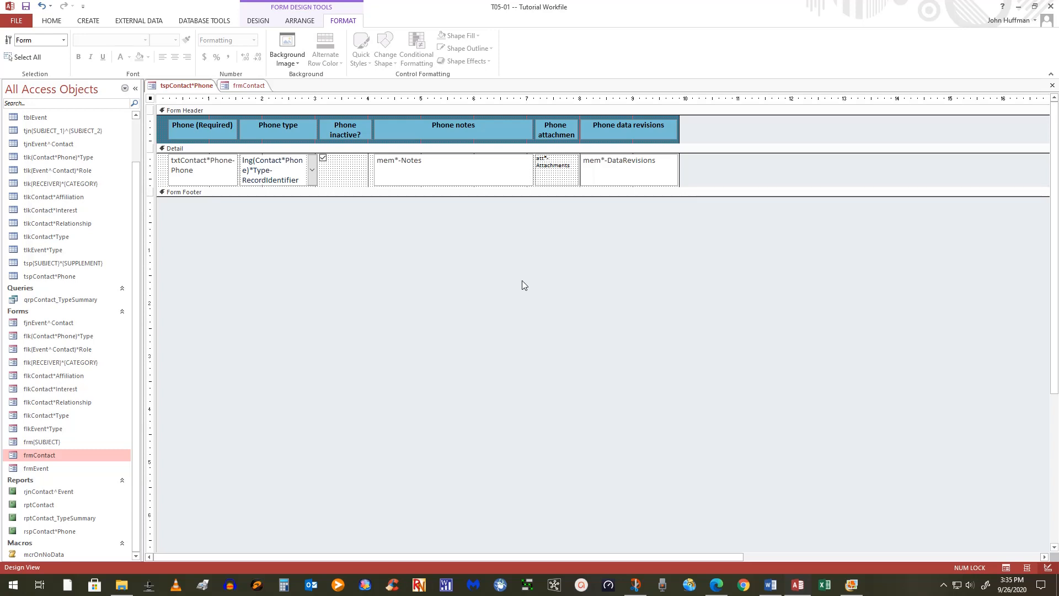
# Fill the attachments control in the detail section with white.
pyautogui.click(561, 177)
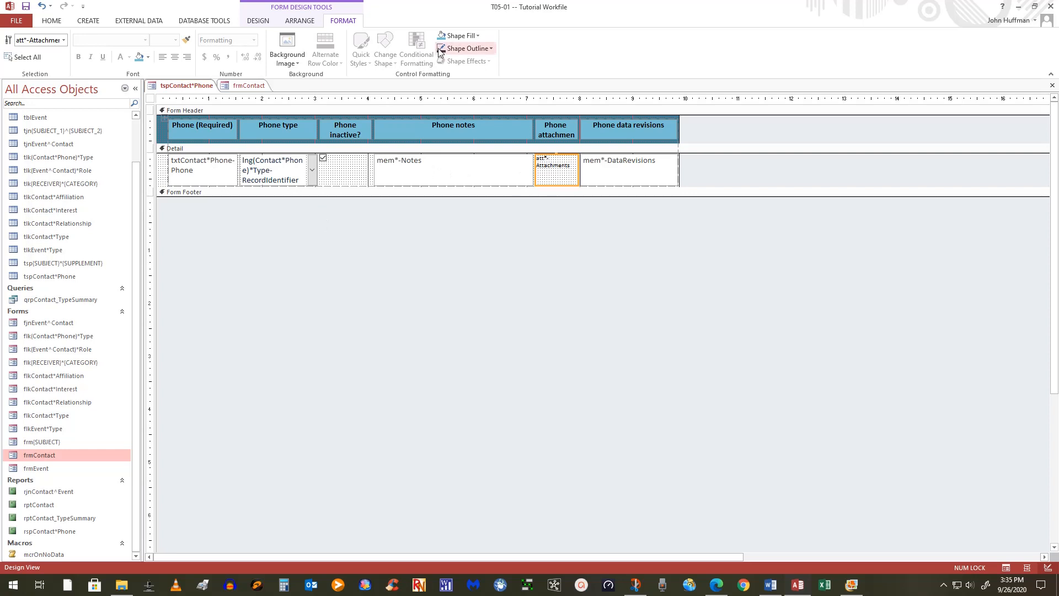
pyautogui.click(478, 35)
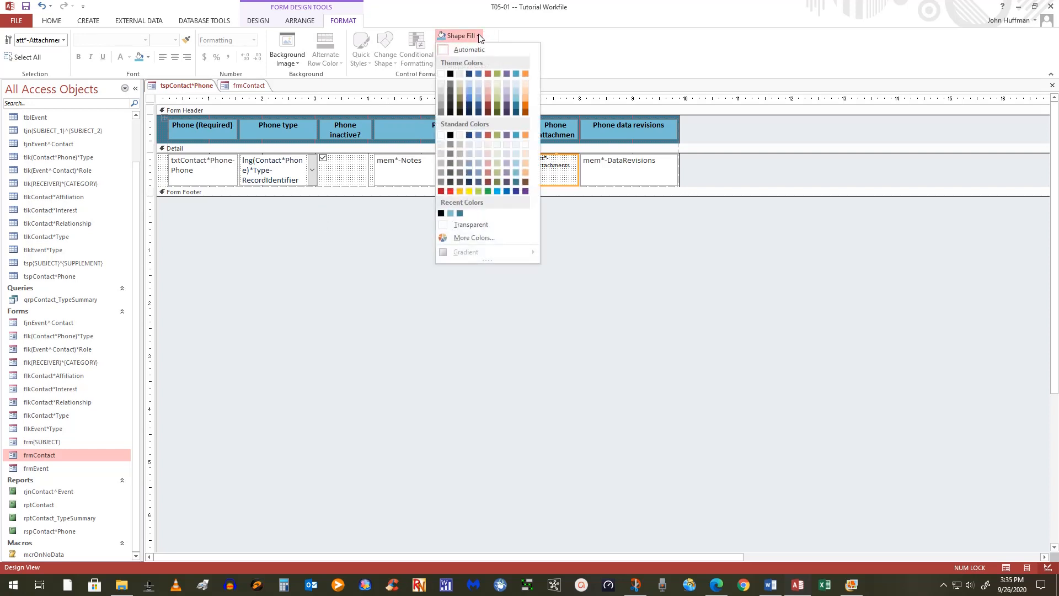
pyautogui.click(440, 135)
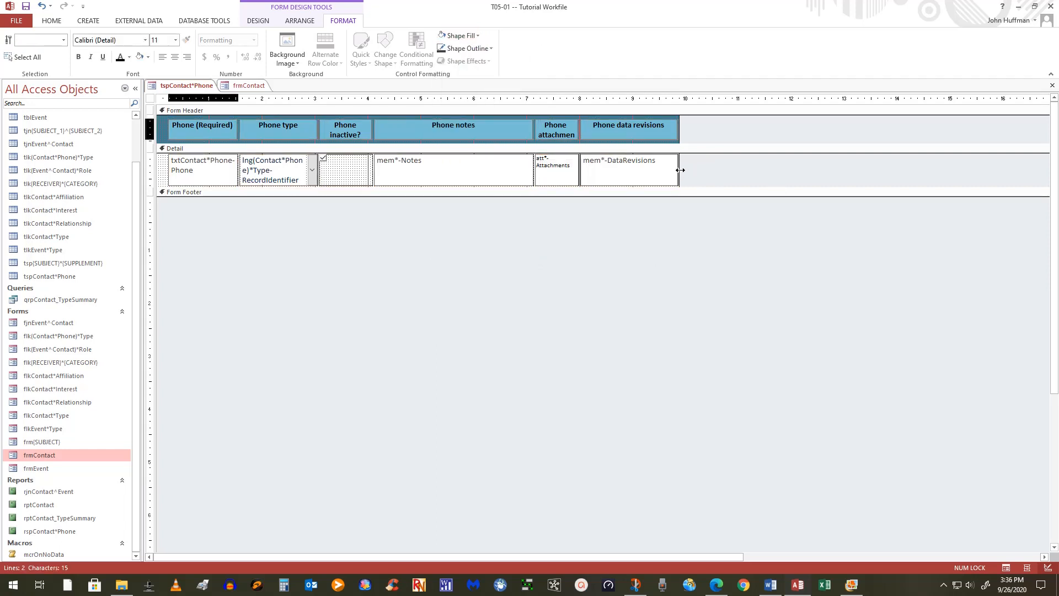
# Widen the form to the 10-inch mark, leaving a margin beside the data revisions column, and make the detail section slightly taller.
pyautogui.hotkey('ctrl', 'a')
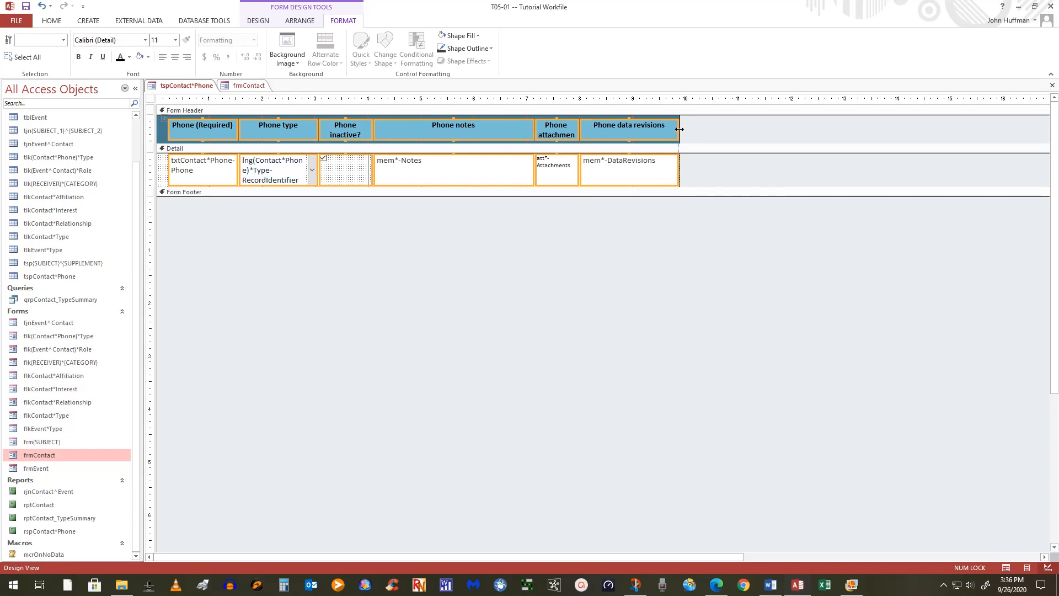
pyautogui.moveTo(682, 129); pyautogui.dragTo(685, 132)
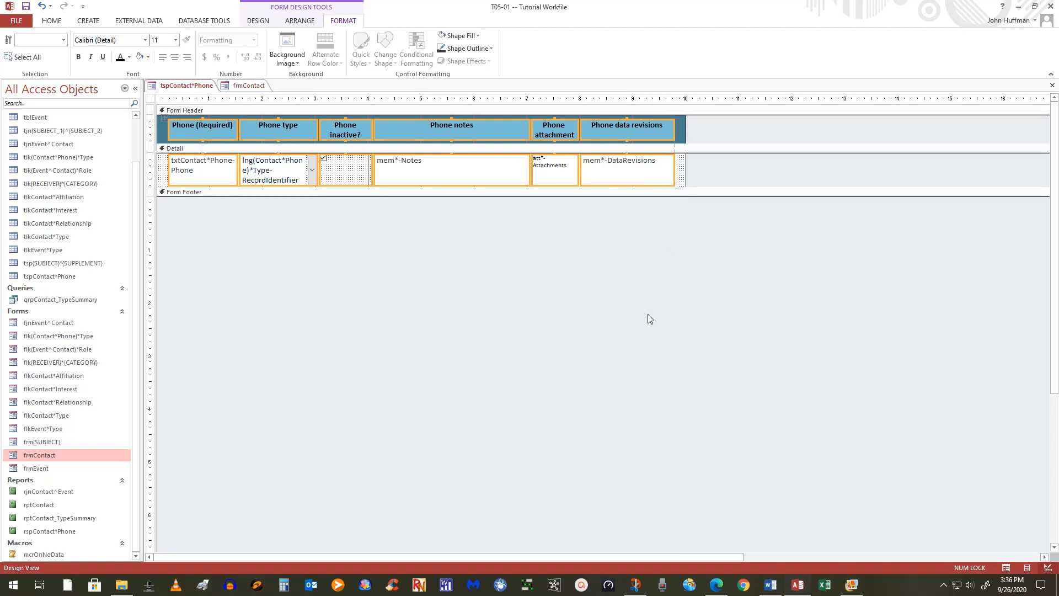
pyautogui.click(537, 298)
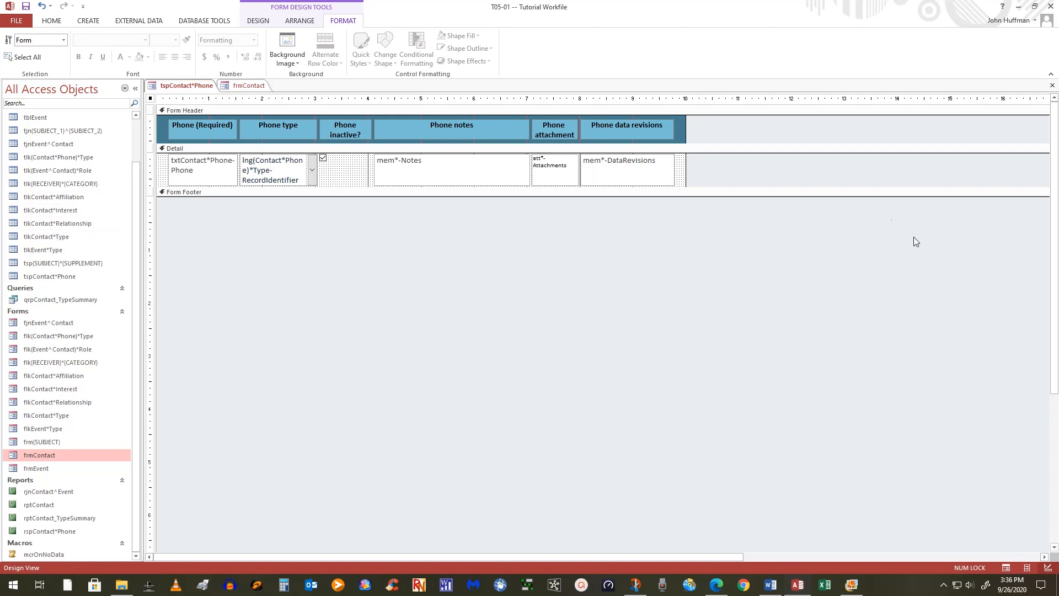
pyautogui.moveTo(691, 187); pyautogui.dragTo(687, 184)
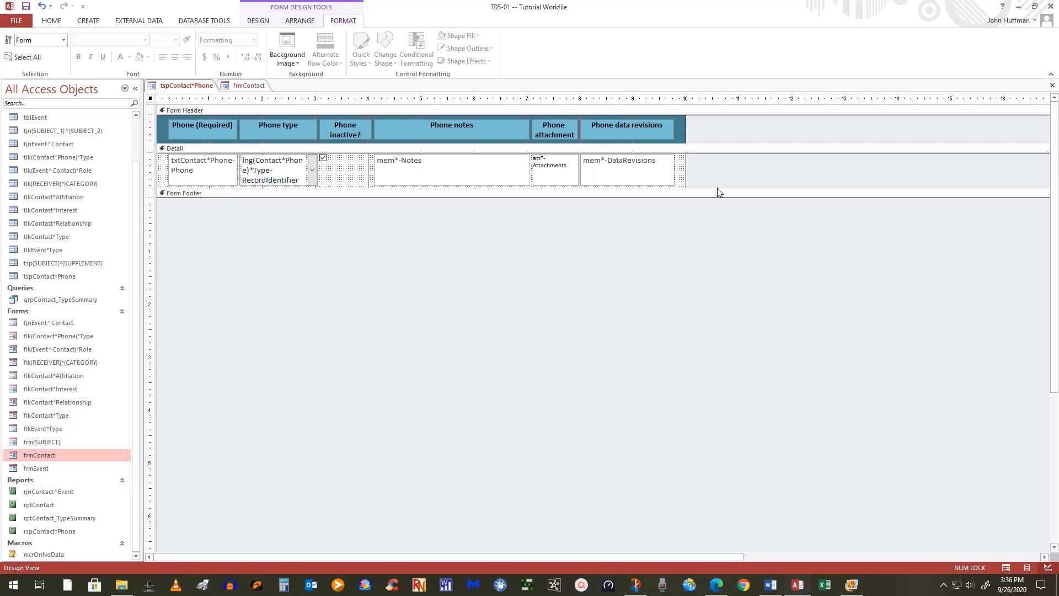
# Set the detail section's alternate row color to the palest aqua blue standard shade.
pyautogui.click(684, 174)
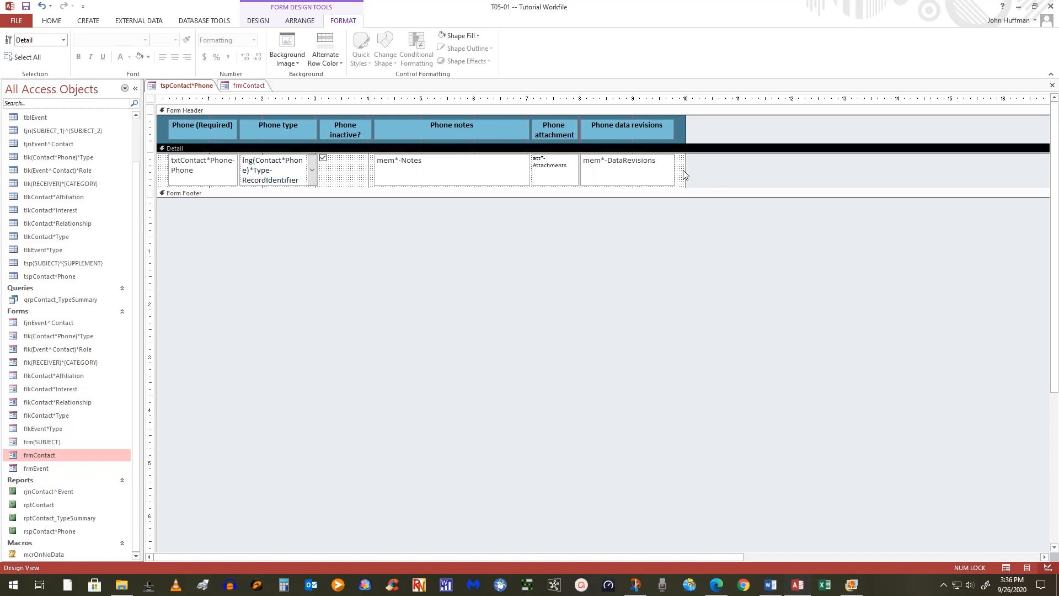
pyautogui.click(331, 56)
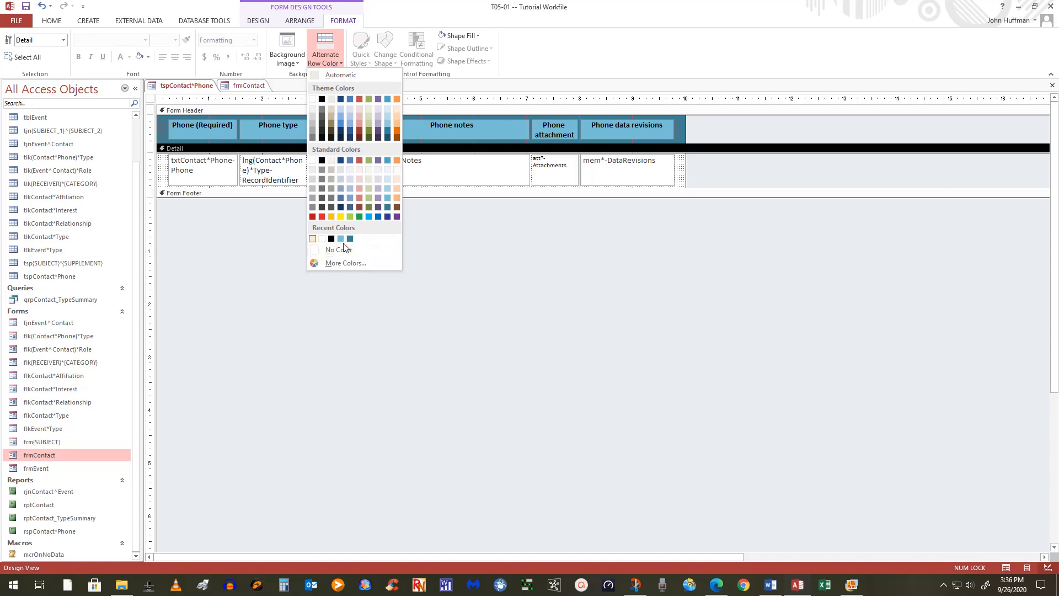
pyautogui.click(683, 172)
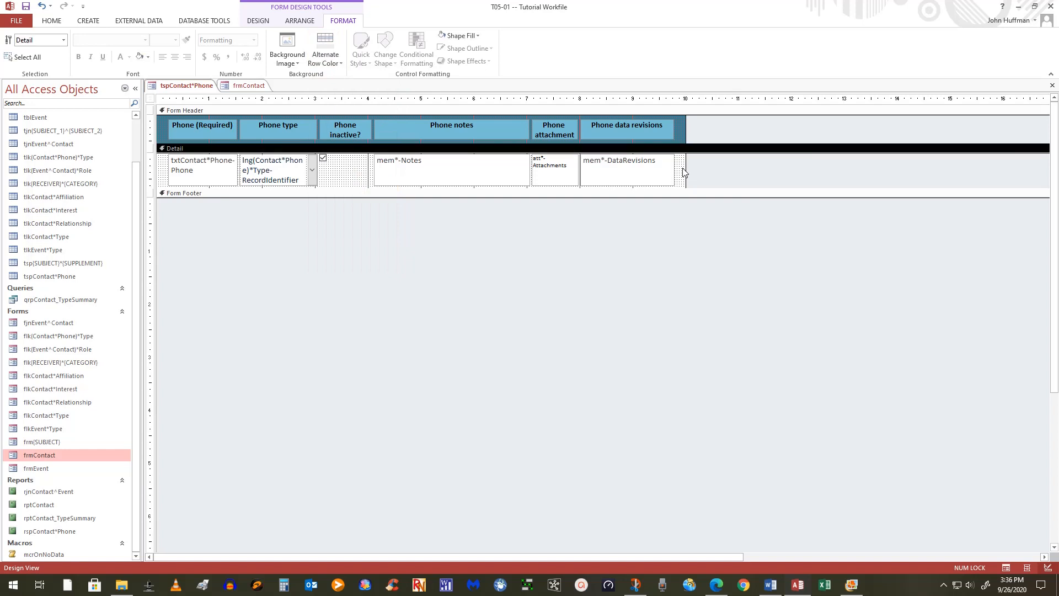
pyautogui.click(336, 61)
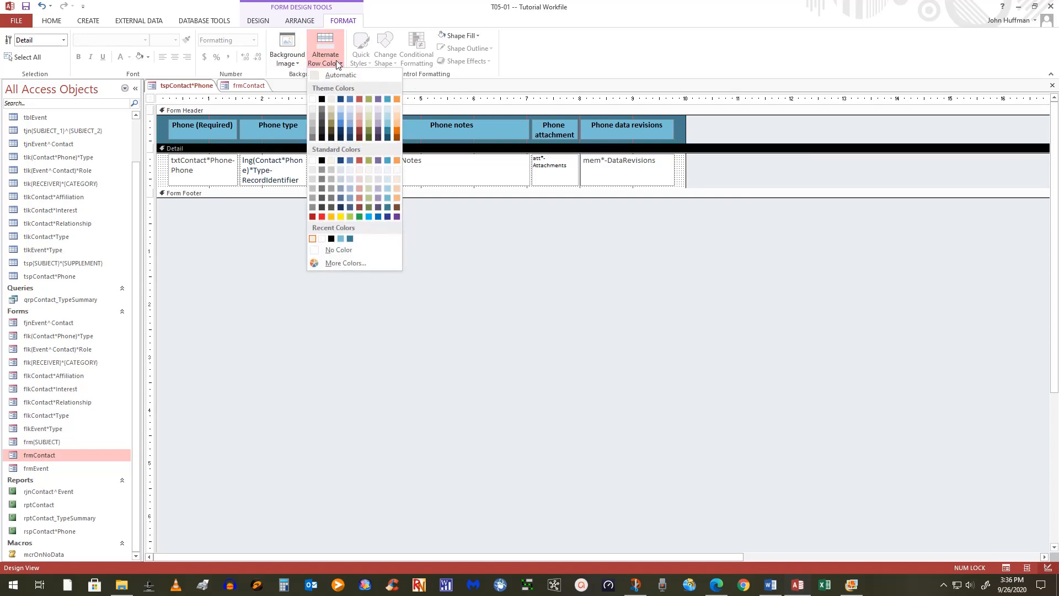
pyautogui.click(388, 170)
pyautogui.click(360, 247)
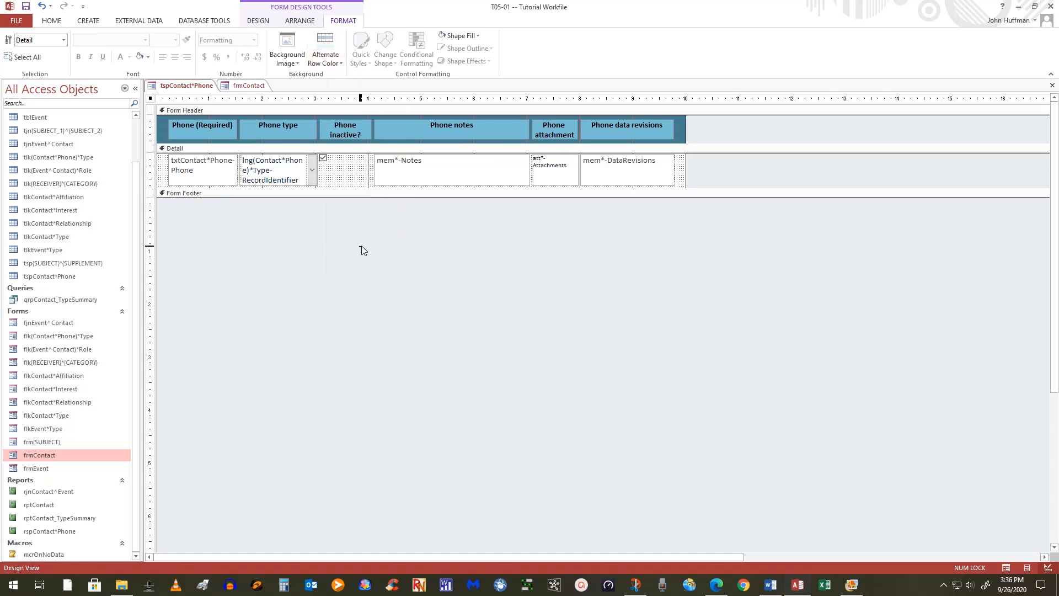
# Fill the detail section's background with the palest aqua blue standard shade.
pyautogui.click(683, 182)
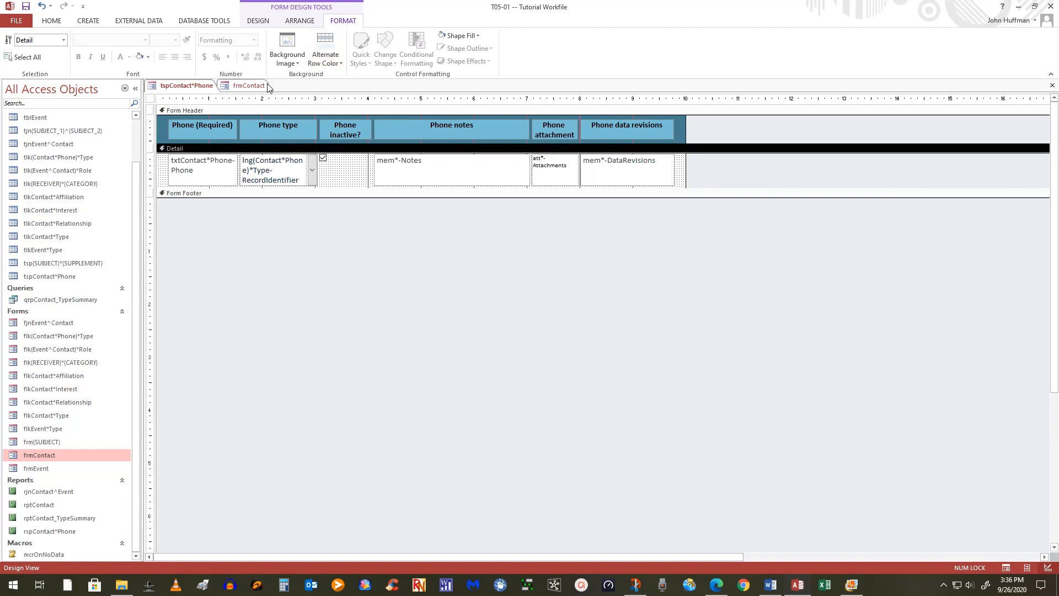
pyautogui.click(479, 36)
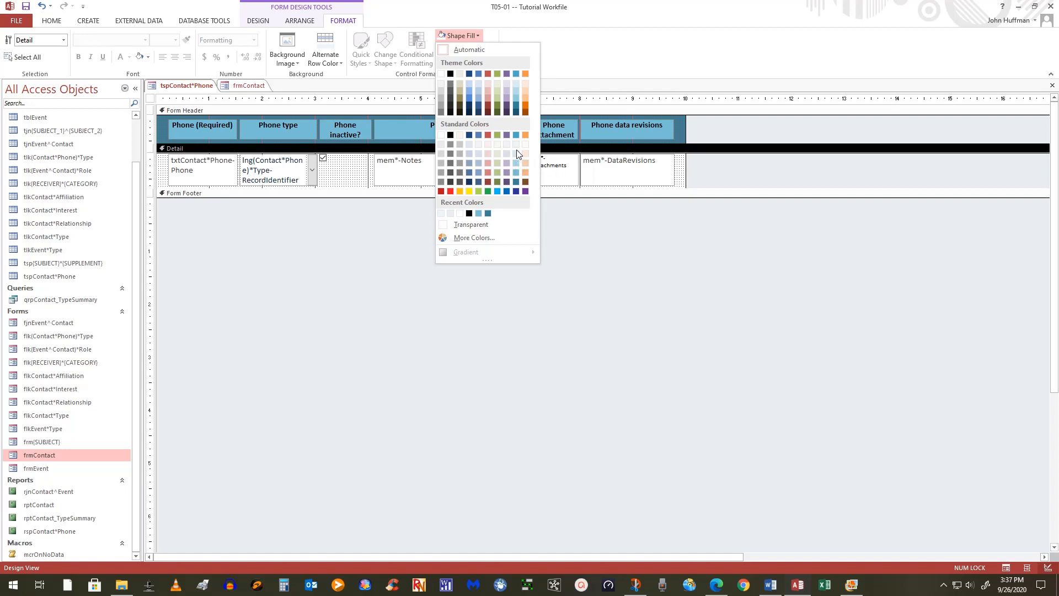
pyautogui.click(516, 144)
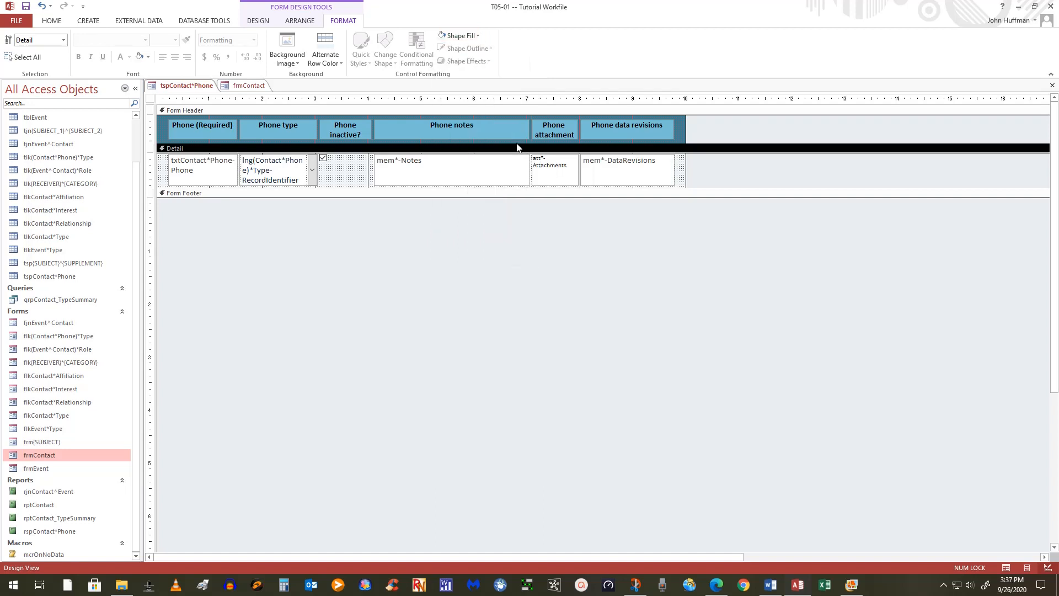
pyautogui.click(472, 240)
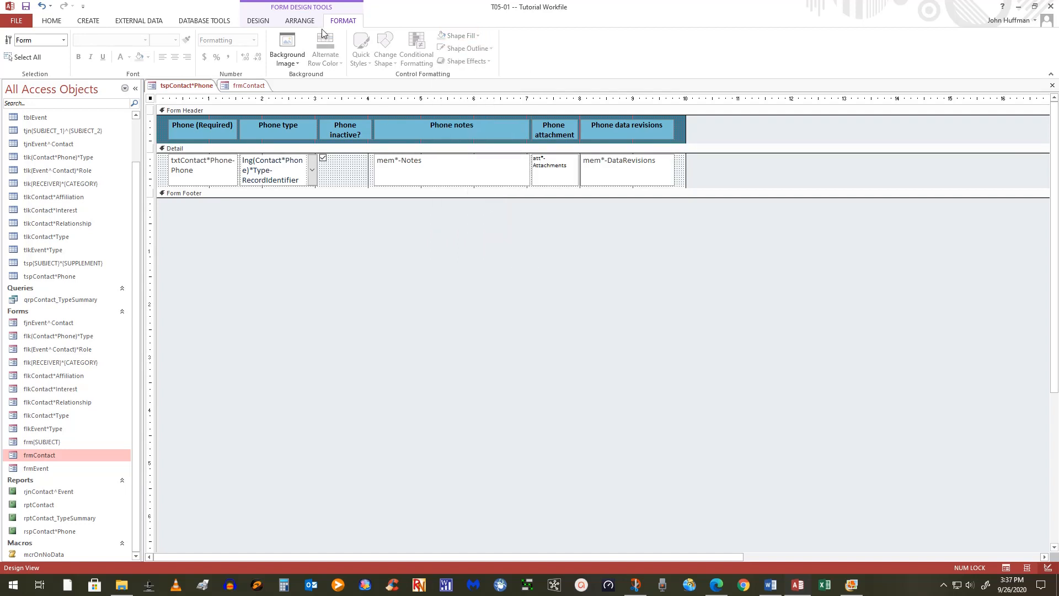
# Set the detail section's alternate row color to the medium aqua blue shade, third in its standard color column.
pyautogui.click(680, 175)
pyautogui.click(334, 60)
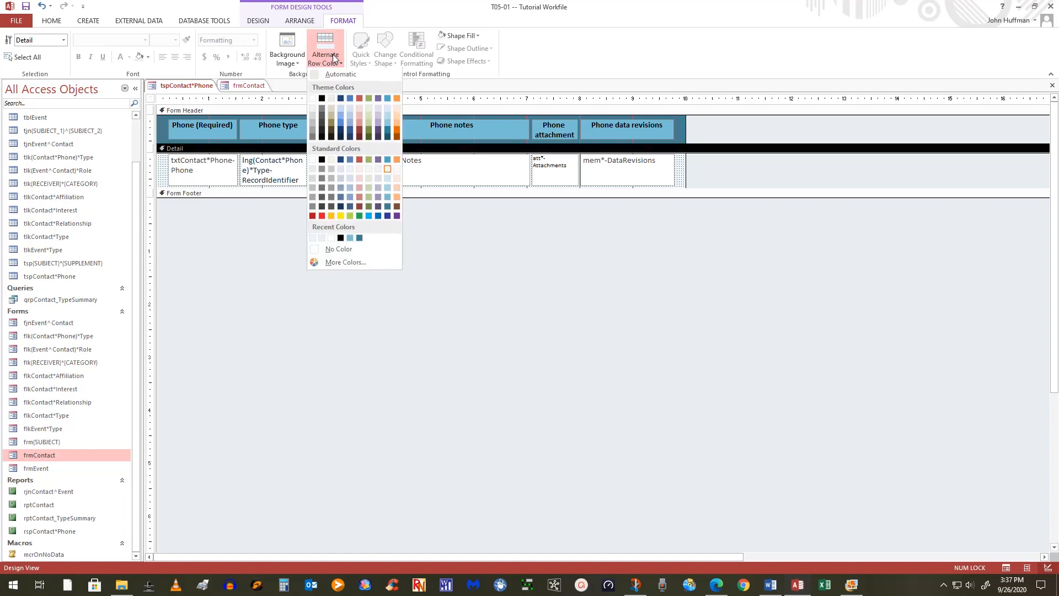
pyautogui.click(389, 188)
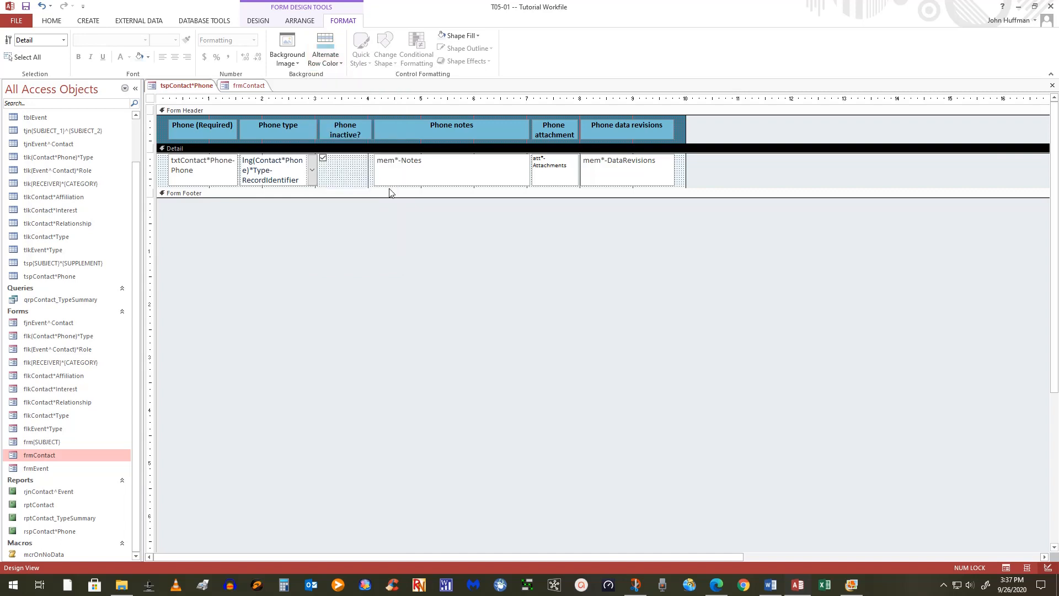
pyautogui.click(362, 324)
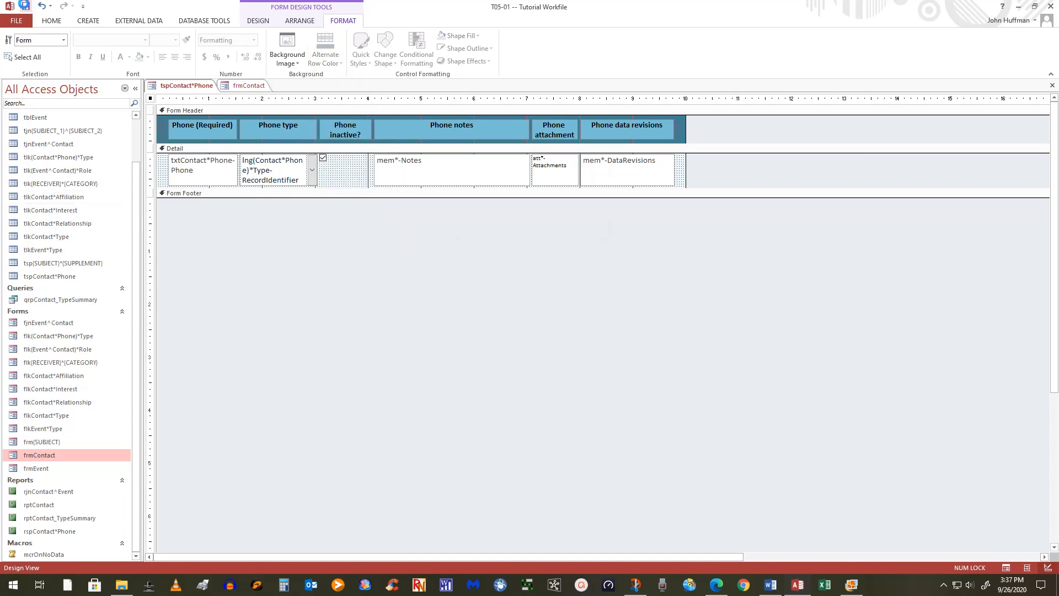
# Save the form under the name fspContact*Phone.
pyautogui.click(24, 6)
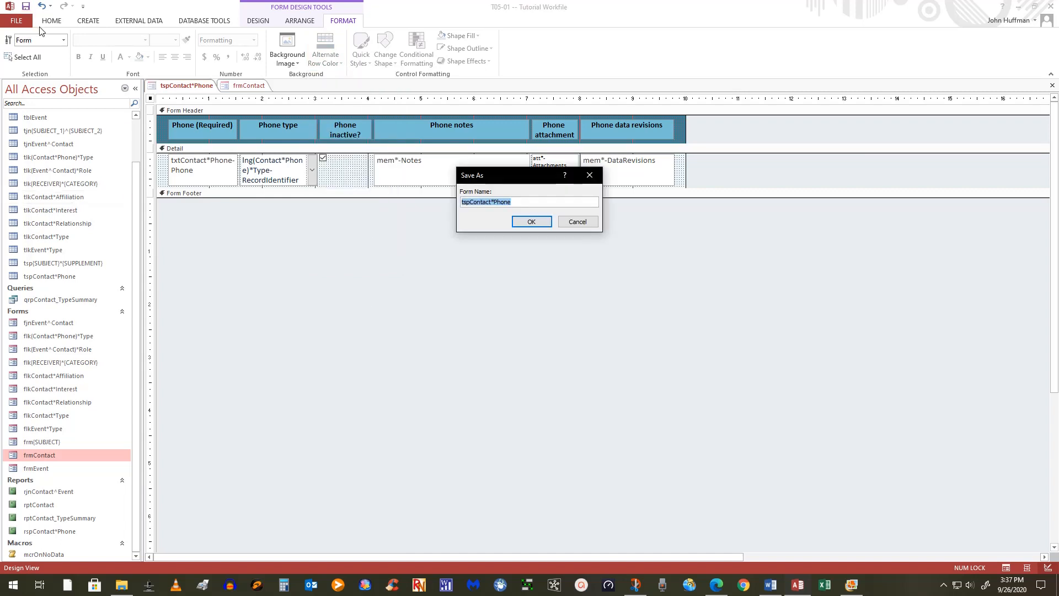
pyautogui.click(465, 203)
pyautogui.press('Delete')
pyautogui.write('f')
pyautogui.click(532, 222)
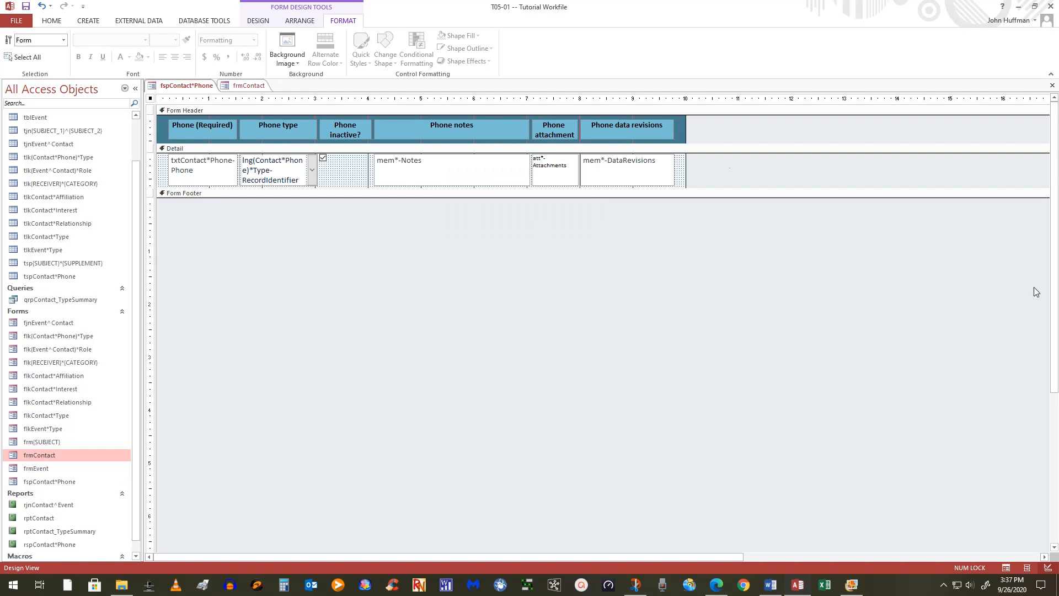
# Check the form's alternating row colors and columns in Layout View and return to Design View.
pyautogui.click(49, 21)
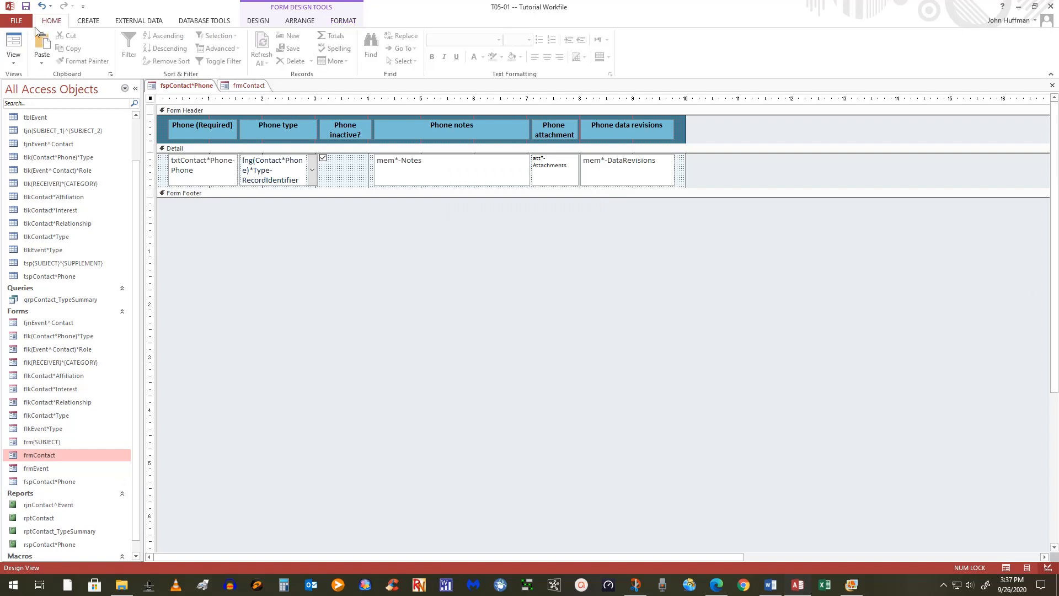
pyautogui.click(14, 60)
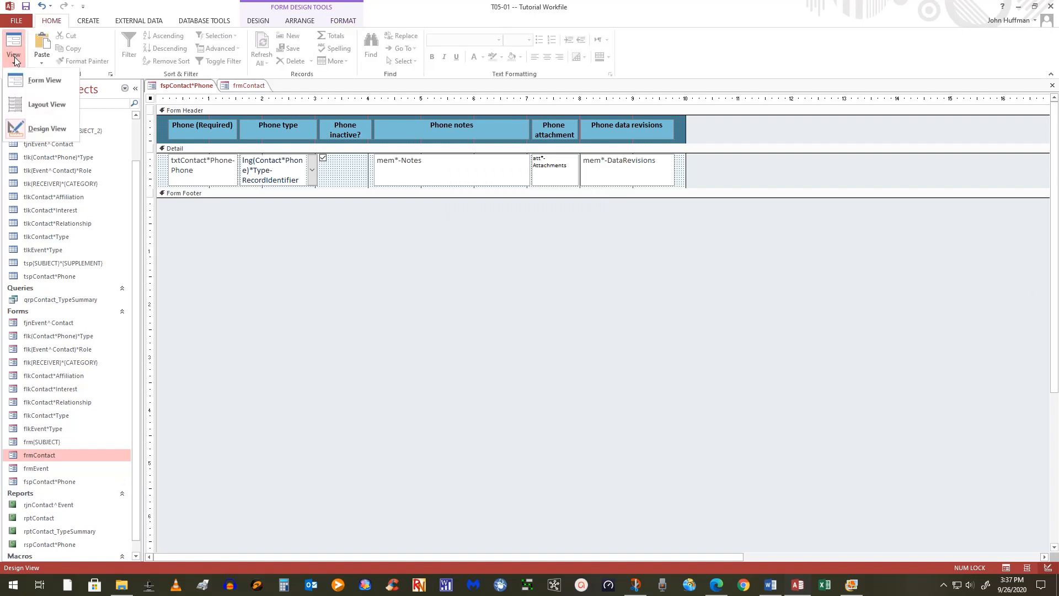
pyautogui.click(33, 104)
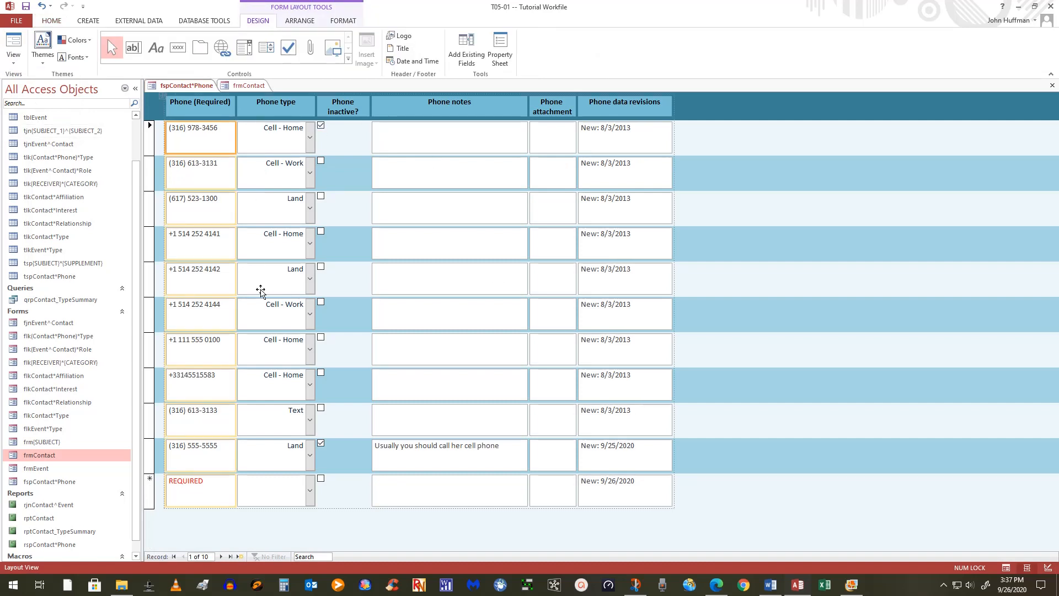
pyautogui.click(866, 266)
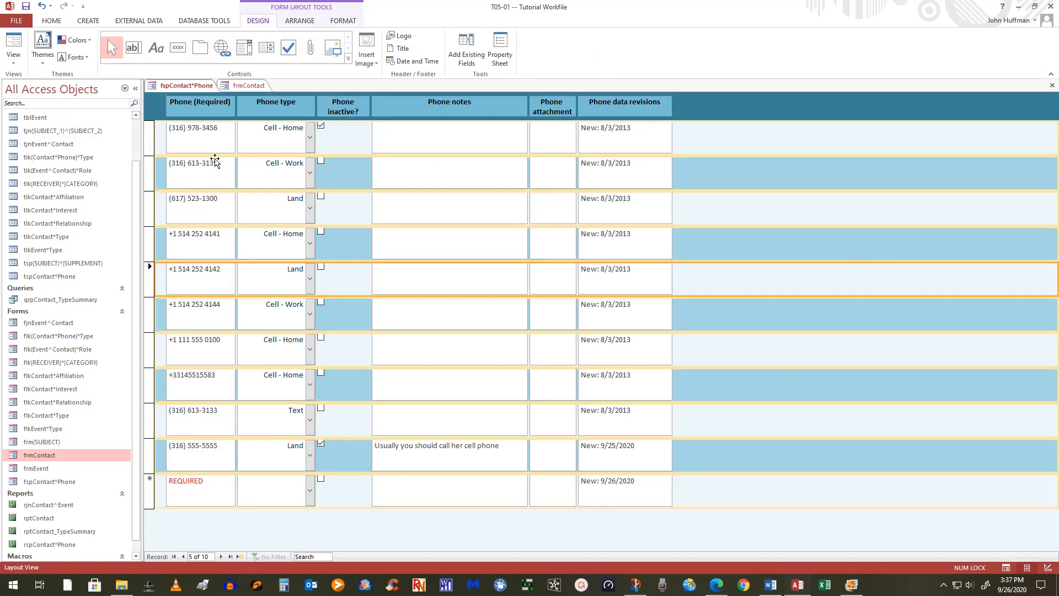
pyautogui.click(198, 139)
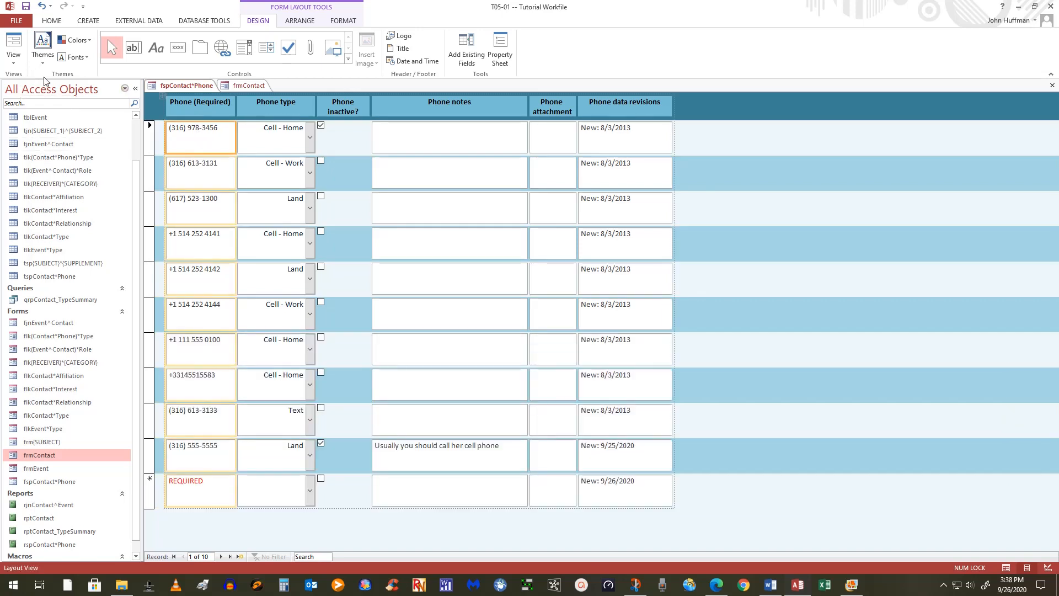
pyautogui.click(14, 62)
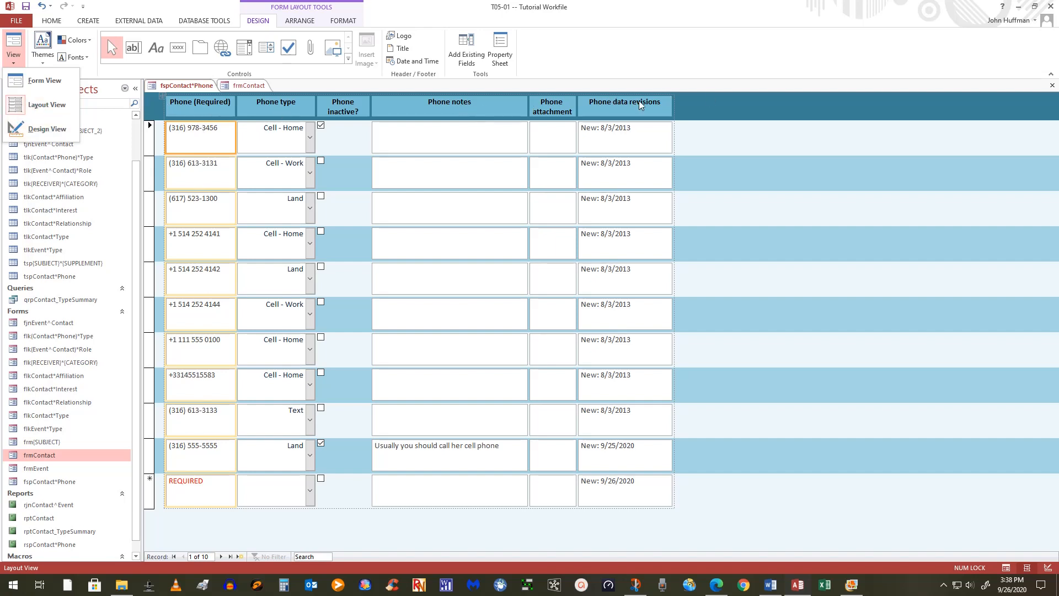
pyautogui.click(38, 137)
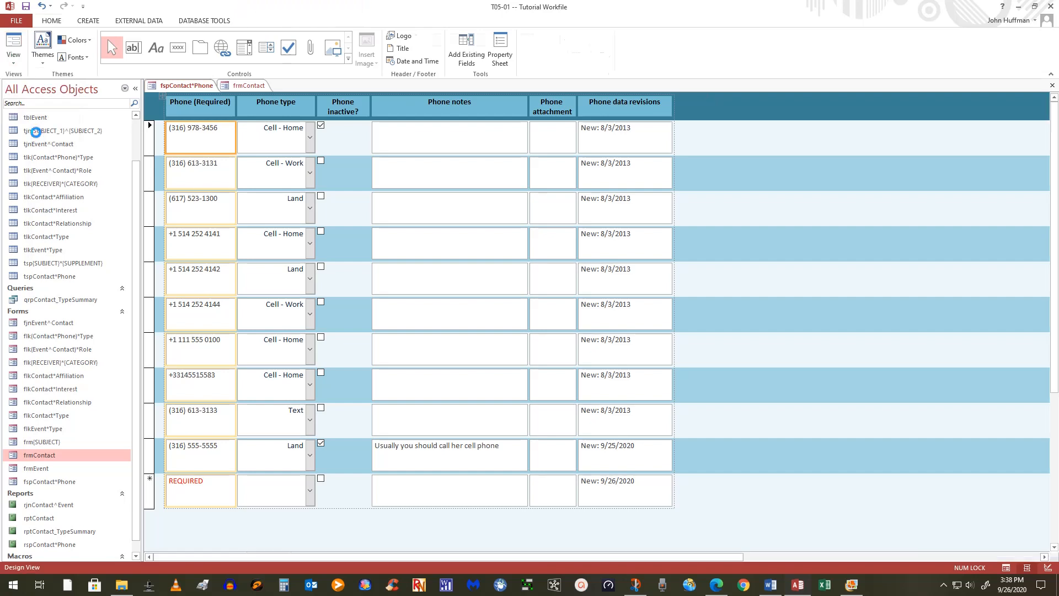
# In Layout View, set the Phone (Required) text box's outline to the gold standard color #FFC20E.
pyautogui.click(50, 24)
pyautogui.click(15, 65)
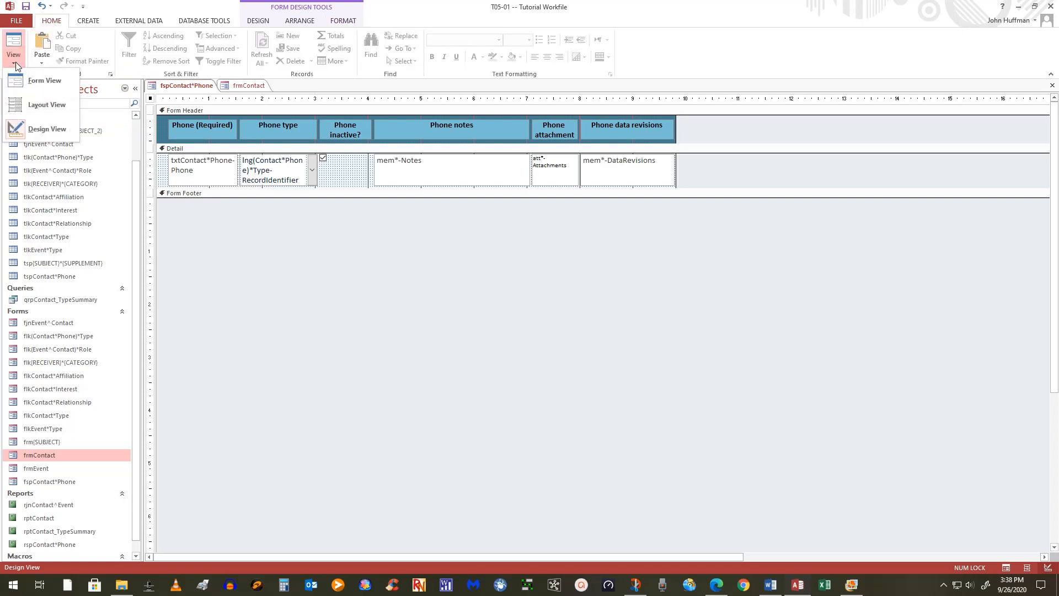
pyautogui.click(39, 116)
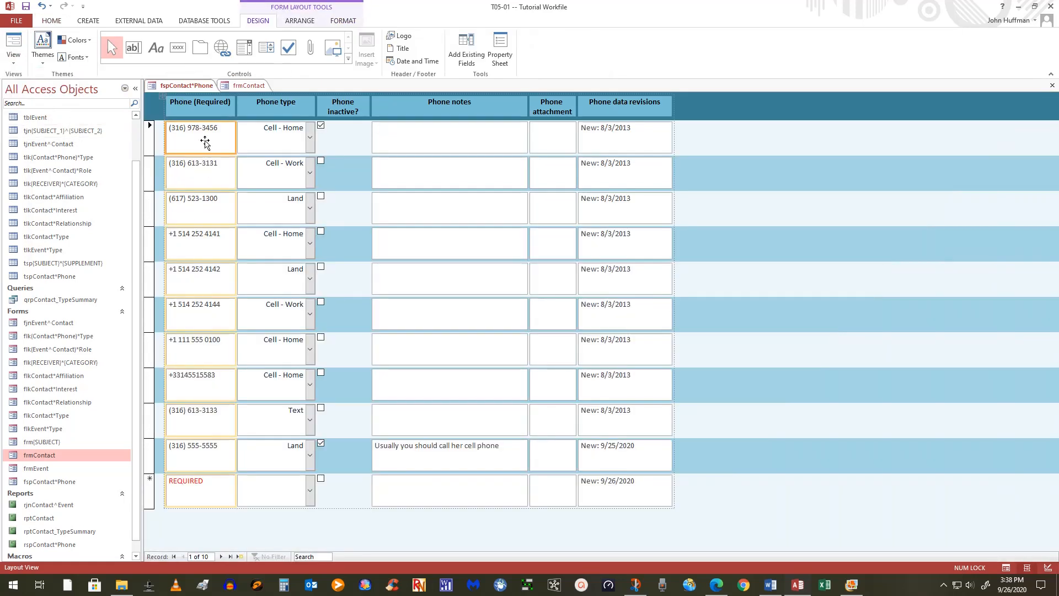
pyautogui.click(201, 184)
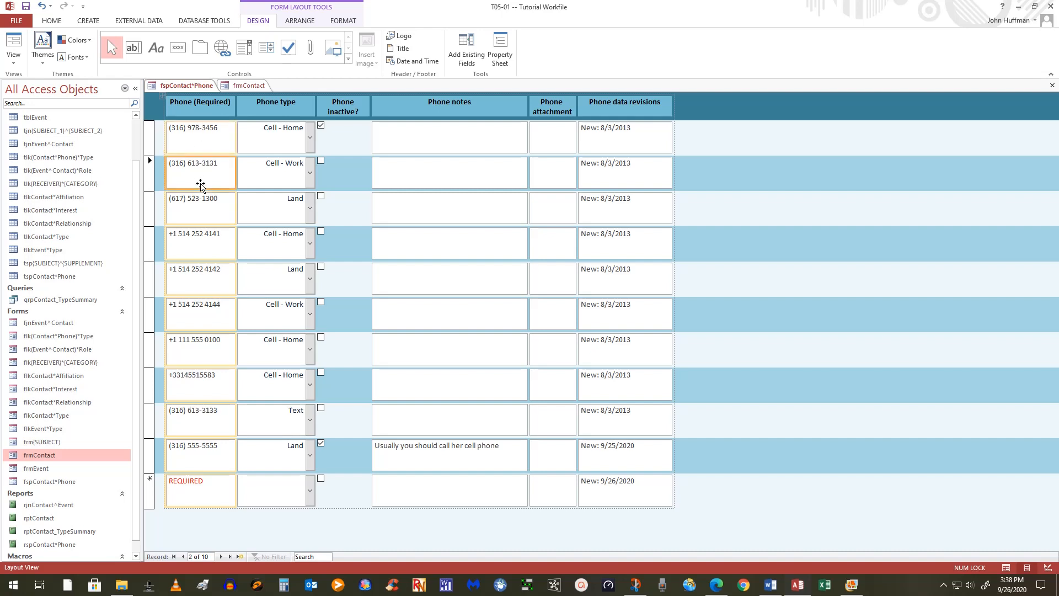
pyautogui.click(191, 145)
pyautogui.click(193, 209)
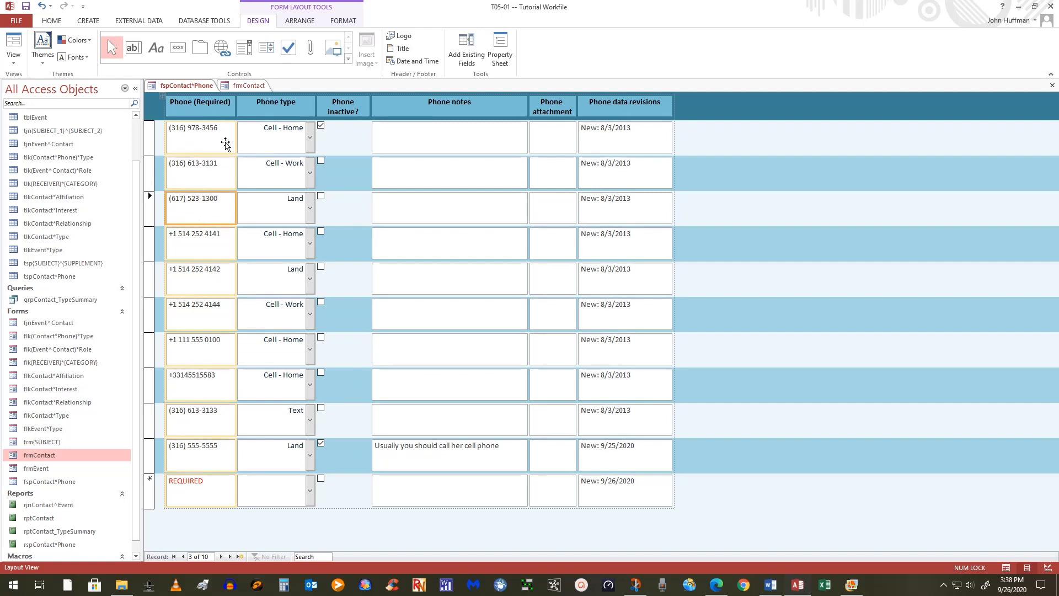
pyautogui.click(338, 25)
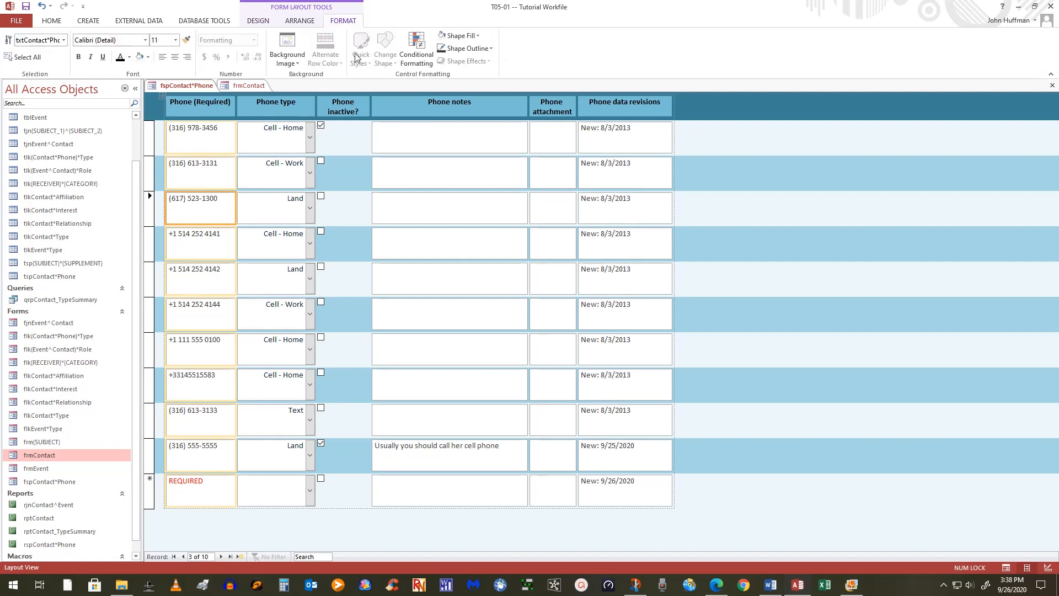
pyautogui.click(464, 49)
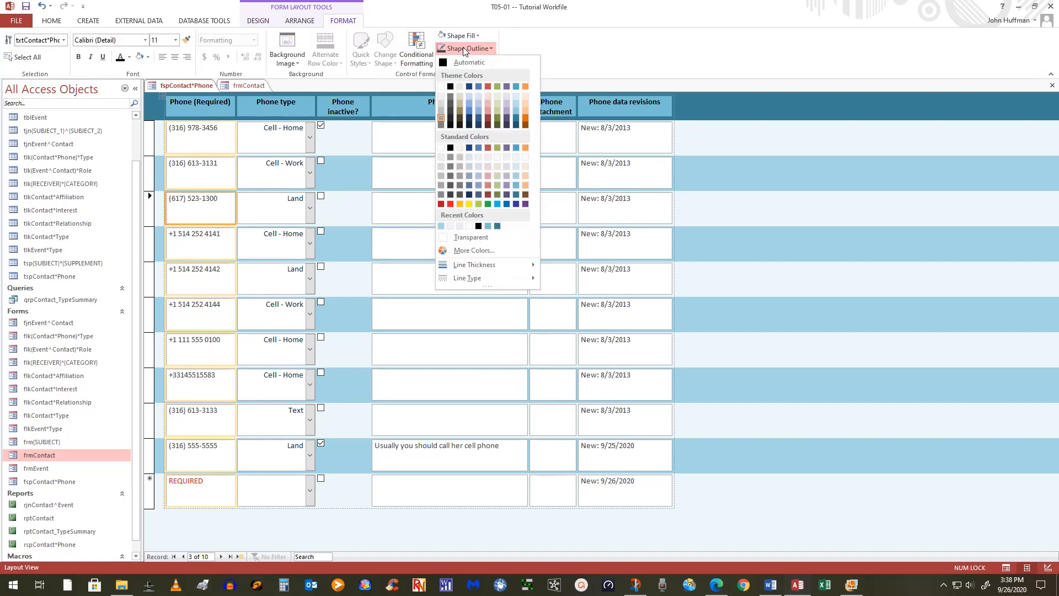
pyautogui.click(461, 203)
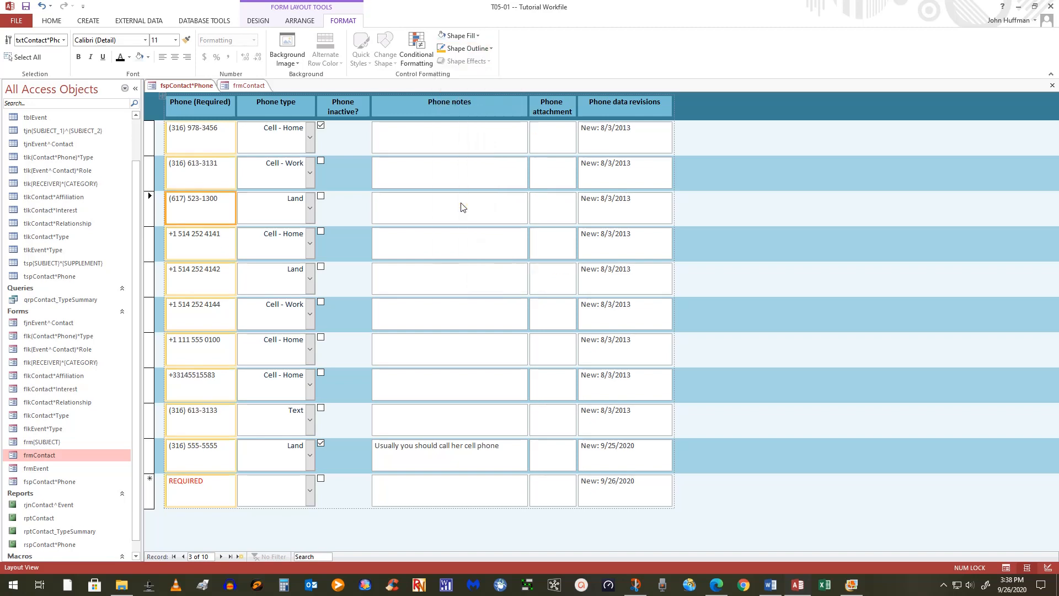
# Set the Phone (Required) text box's outline thickness to 3 pt.
pyautogui.click(485, 53)
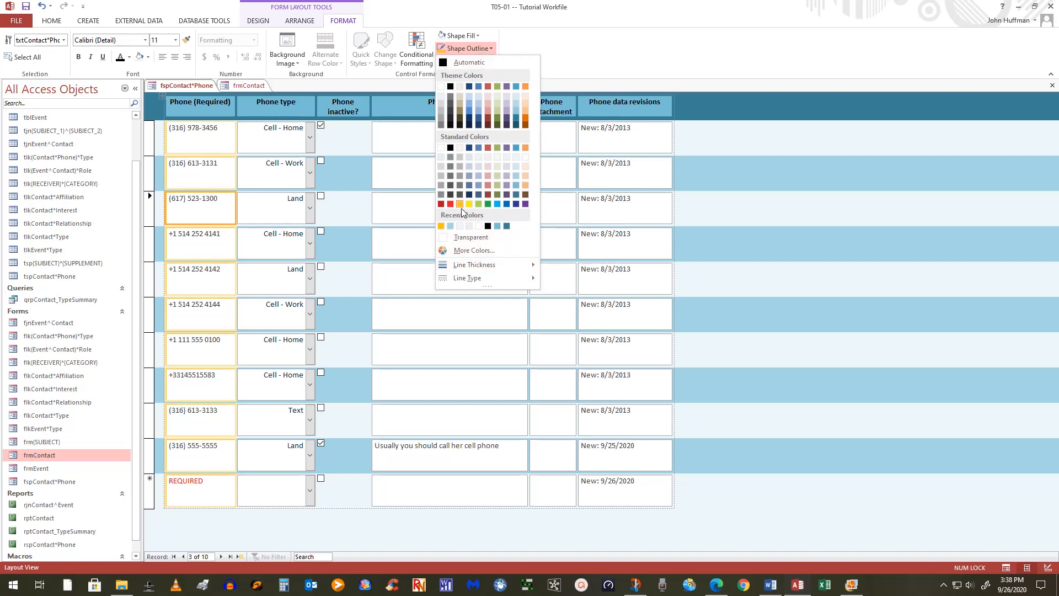
pyautogui.moveTo(476, 268)
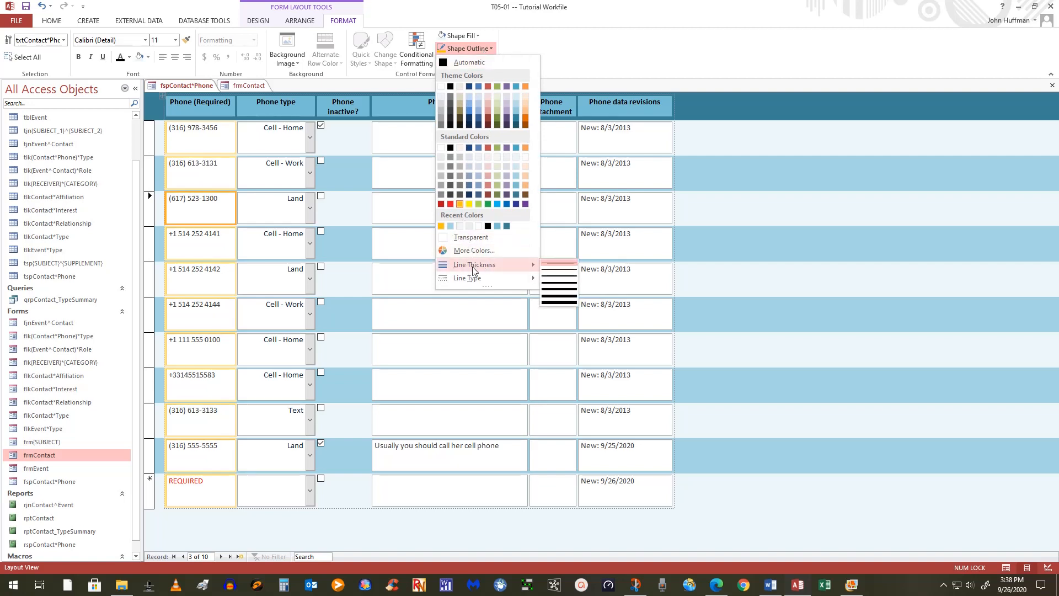
pyautogui.click(556, 286)
pyautogui.click(791, 300)
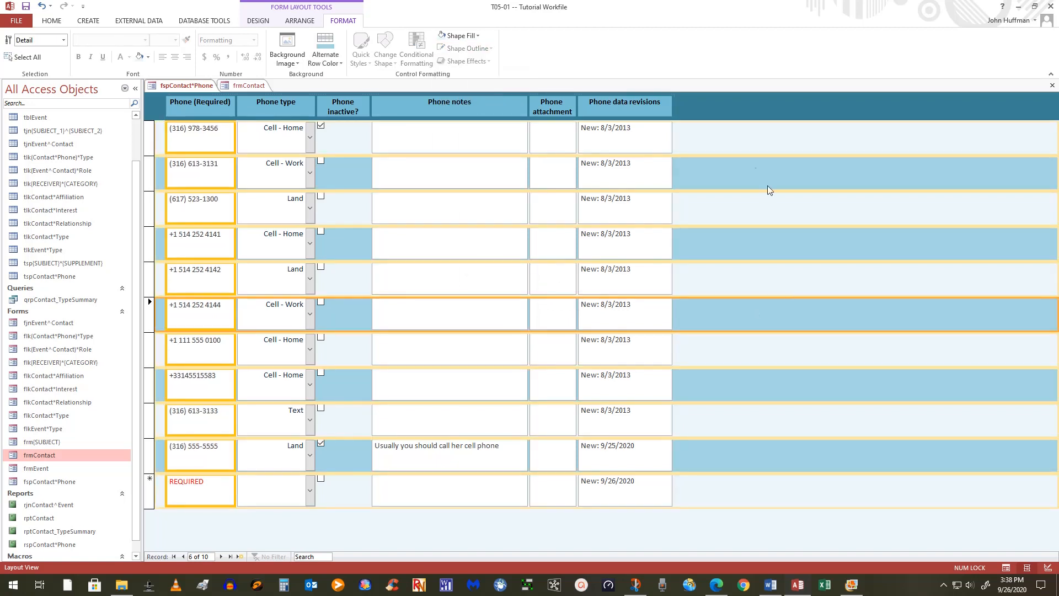
pyautogui.click(754, 147)
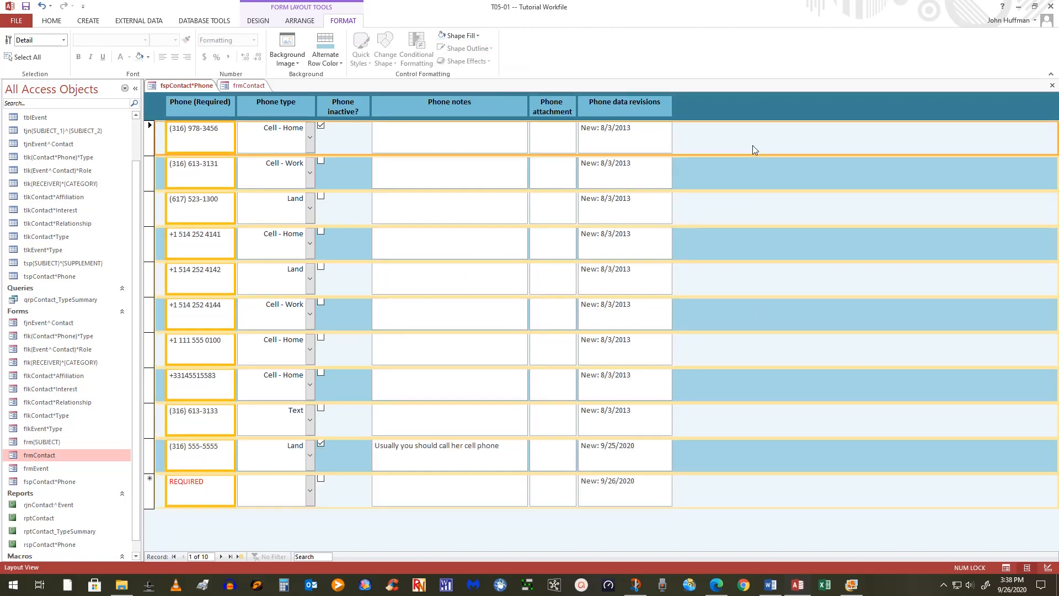
# Compare the required phone field's border with the other fields in Layout View and check the form in Form View.
pyautogui.click(192, 256)
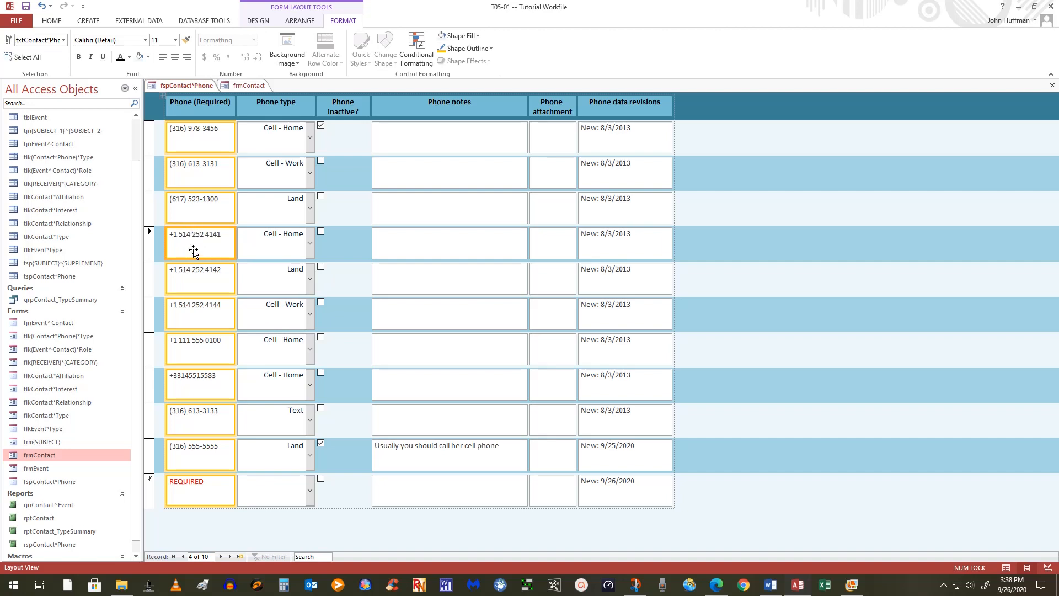
pyautogui.click(198, 201)
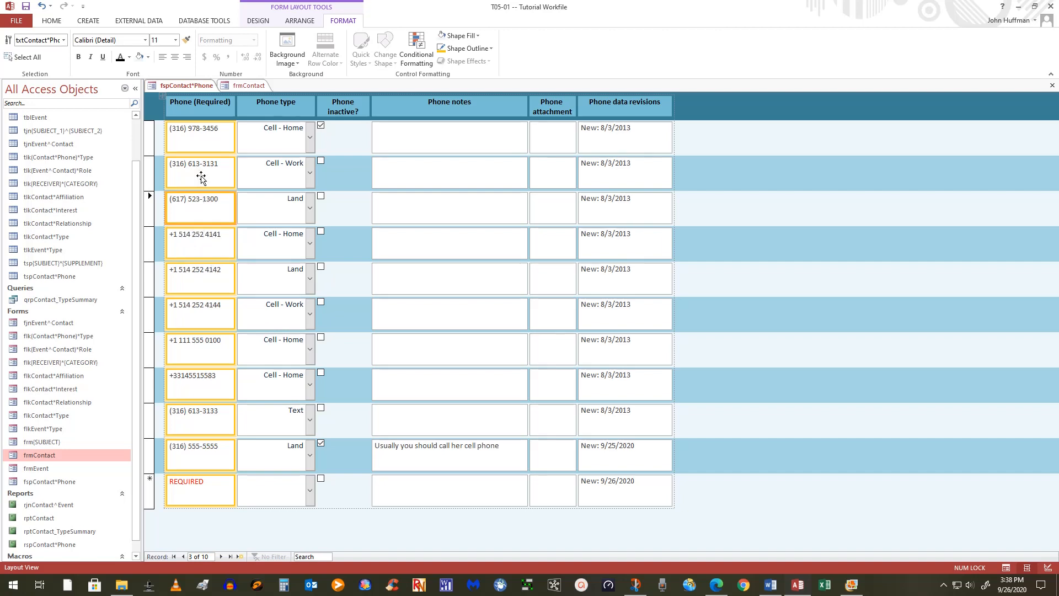
pyautogui.click(201, 177)
pyautogui.click(195, 131)
pyautogui.click(265, 133)
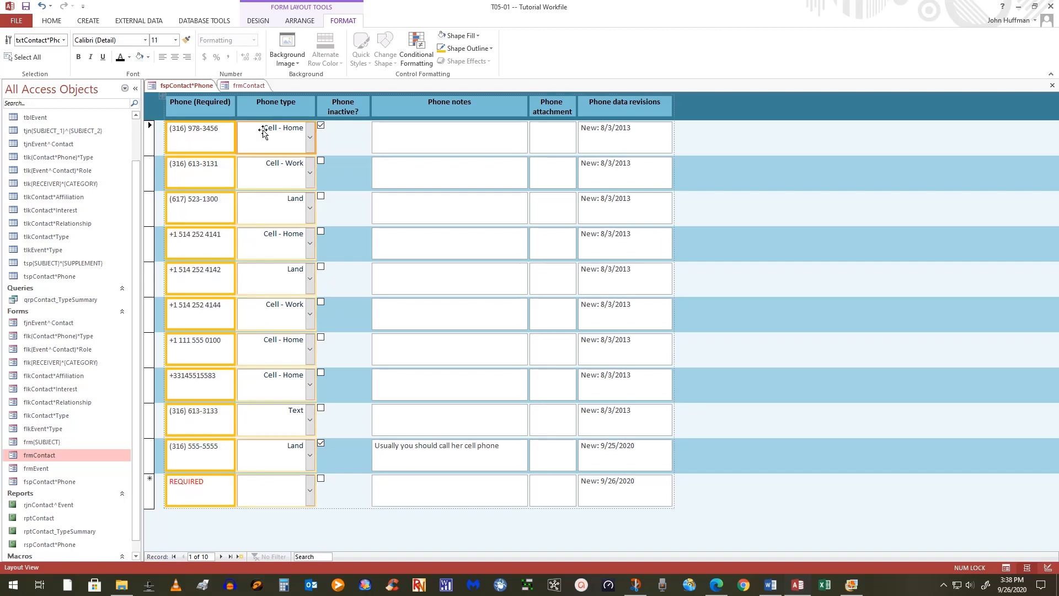
pyautogui.click(476, 148)
pyautogui.click(452, 184)
pyautogui.click(446, 218)
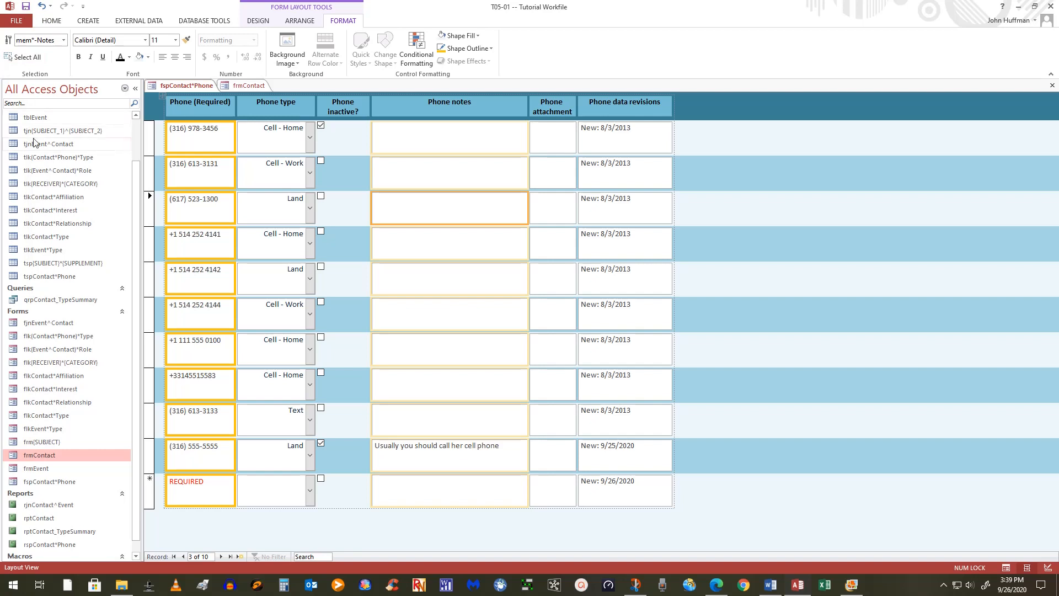
pyautogui.click(49, 22)
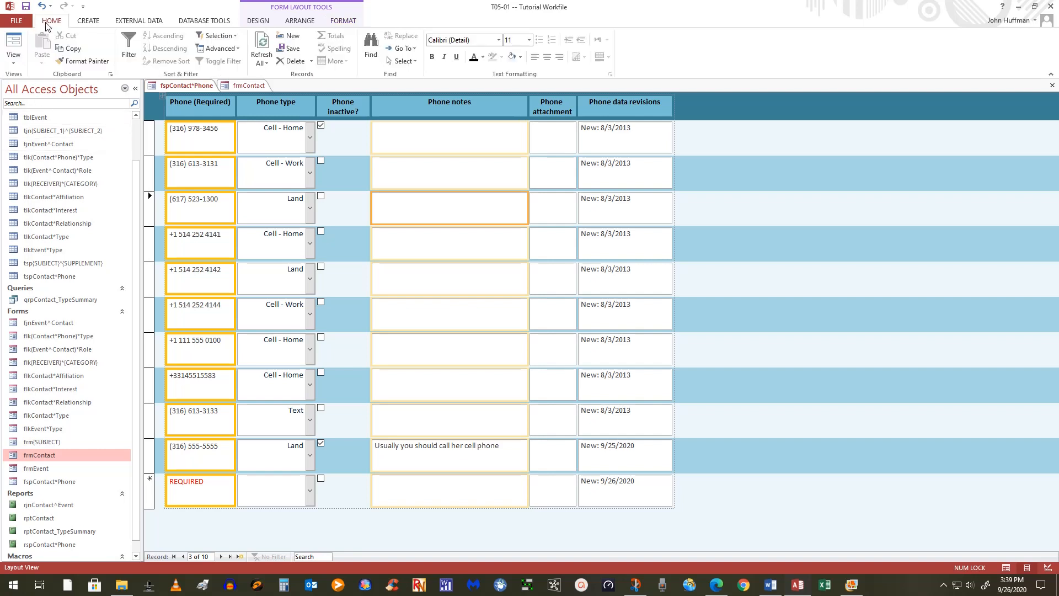
pyautogui.click(13, 44)
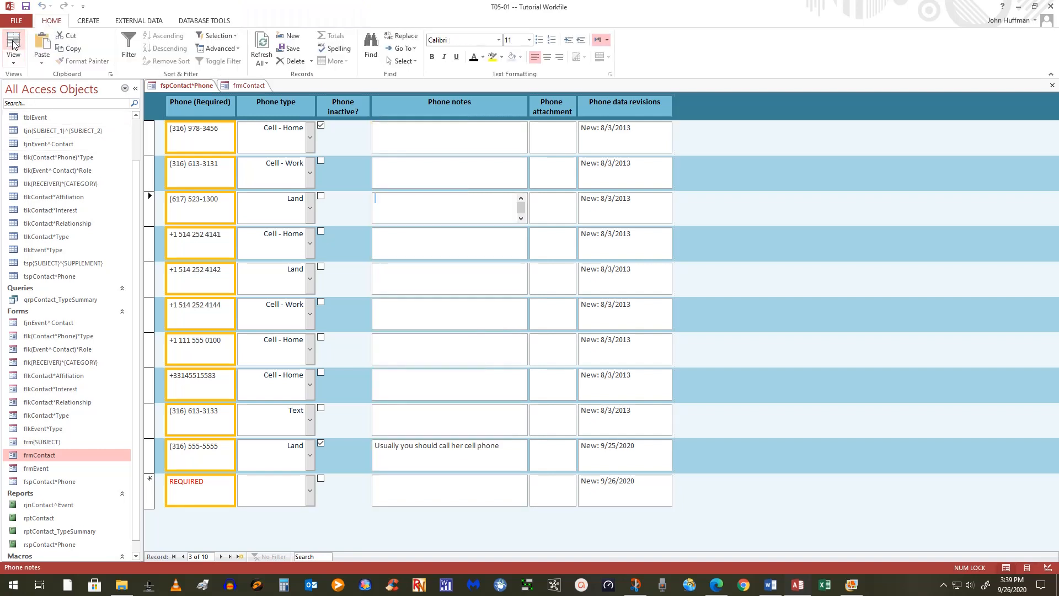
pyautogui.click(757, 241)
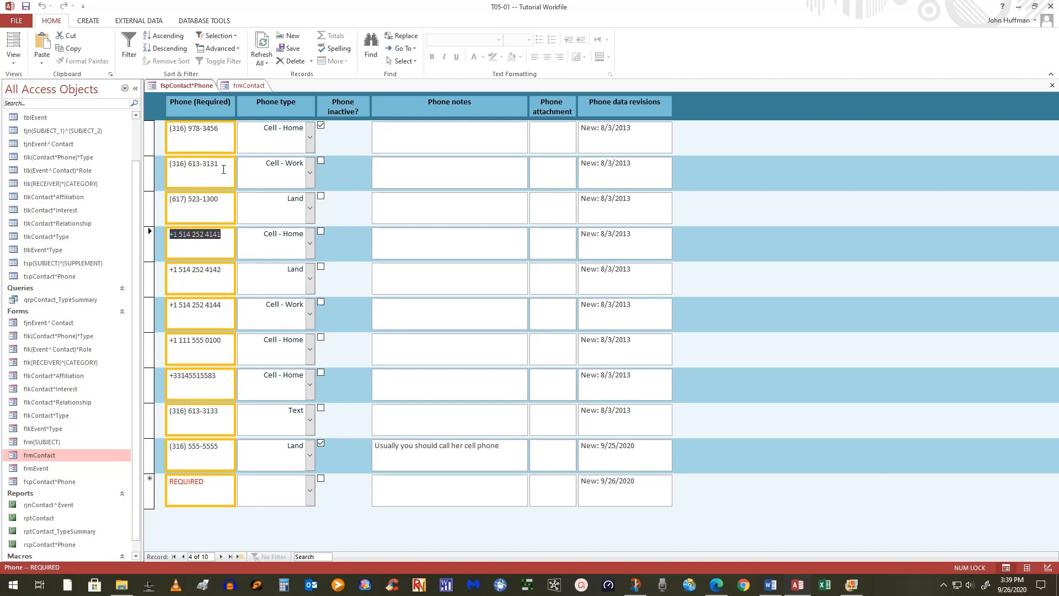
# Return to Layout View and examine the phone form's properties and its list of available fields.
pyautogui.click(14, 65)
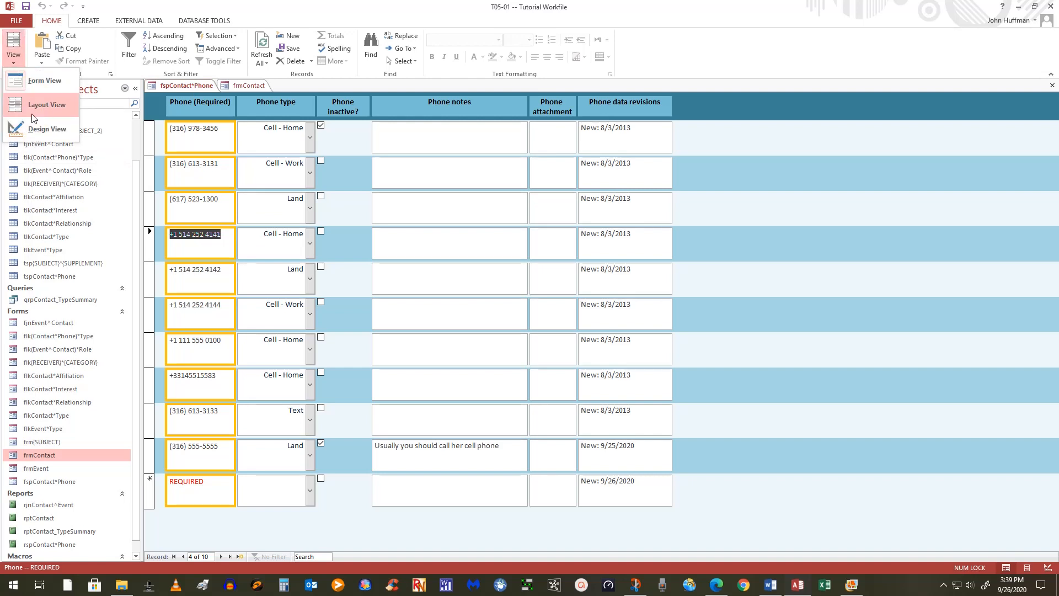
pyautogui.click(34, 106)
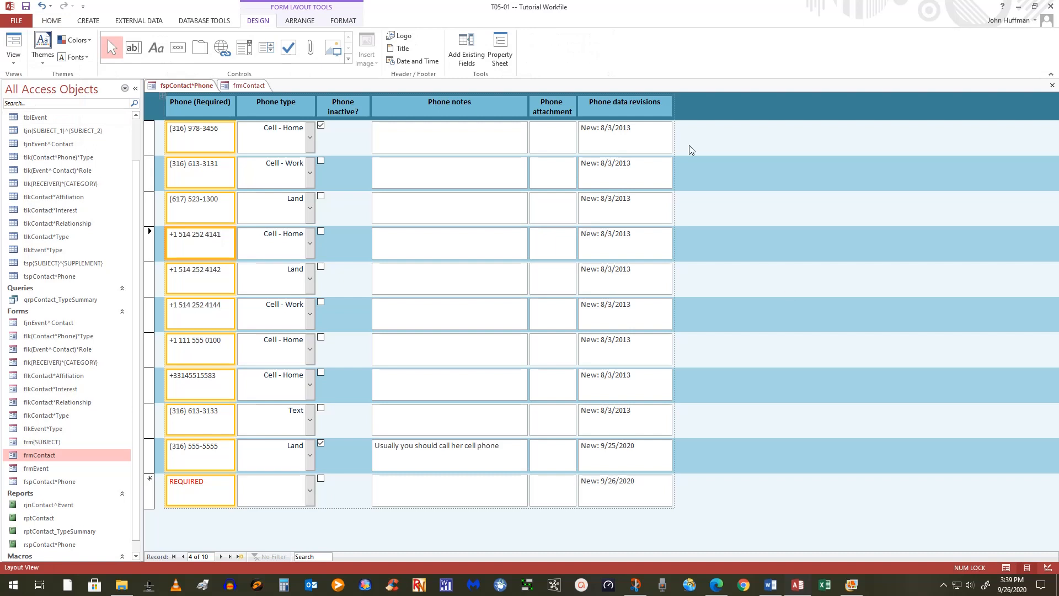
pyautogui.click(500, 50)
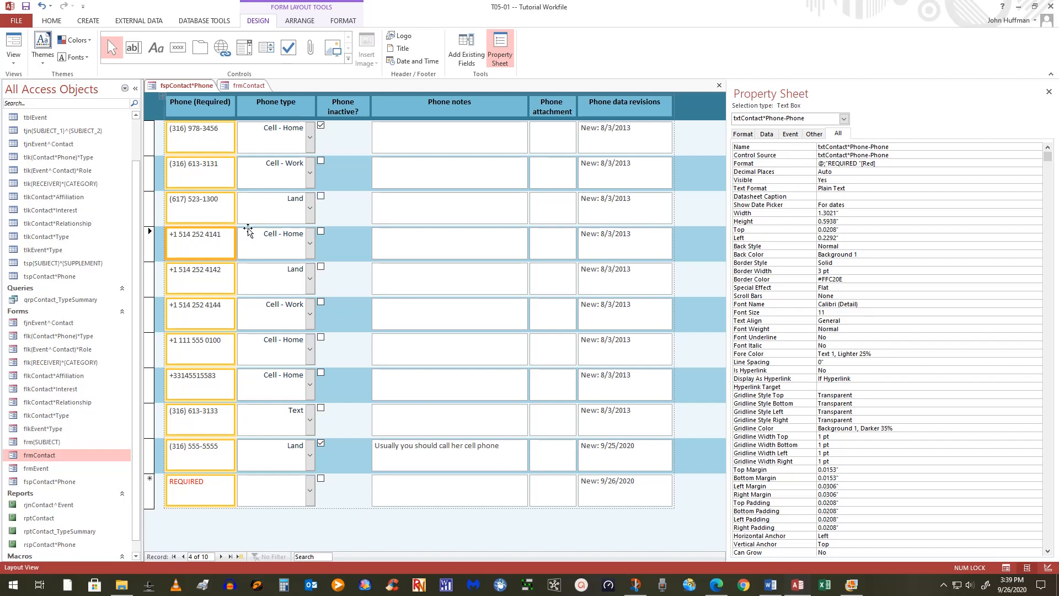
pyautogui.click(397, 537)
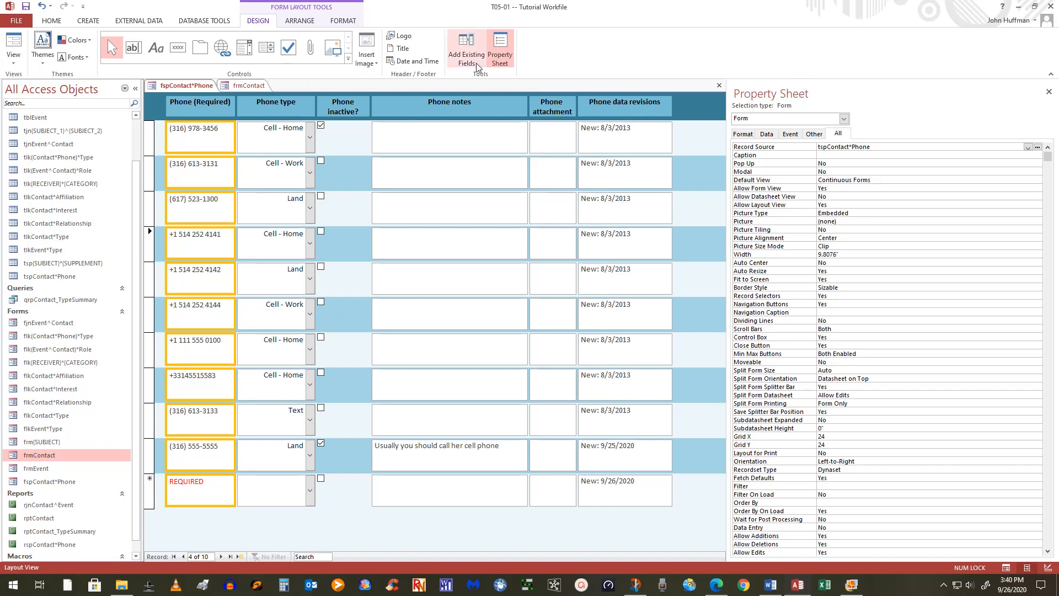
pyautogui.click(466, 49)
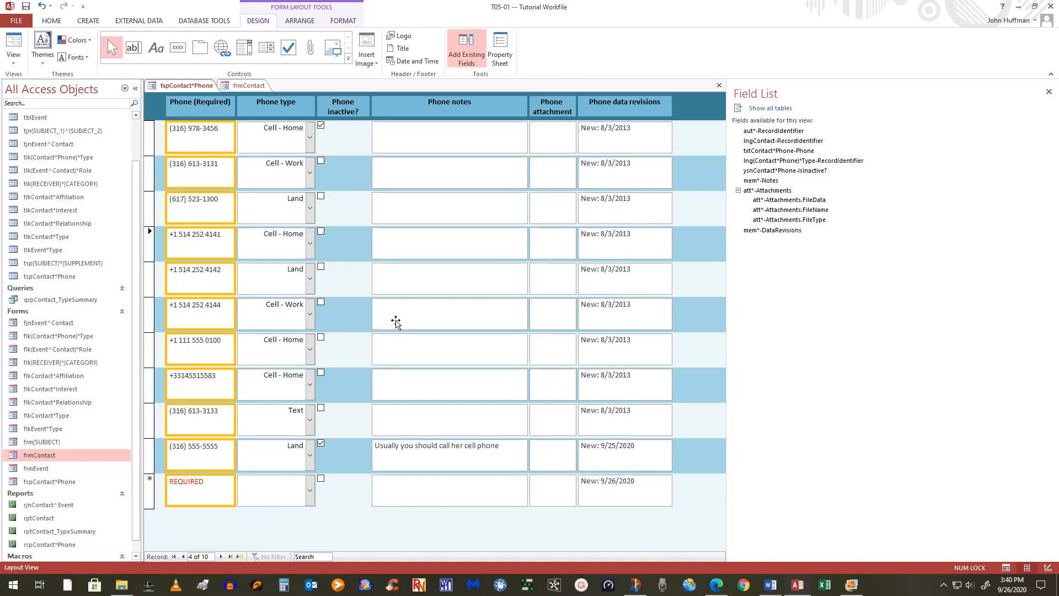
# Close fspContact*Phone and insert it as a subform near the upper-left corner of frmContact's Phones page.
pyautogui.click(721, 85)
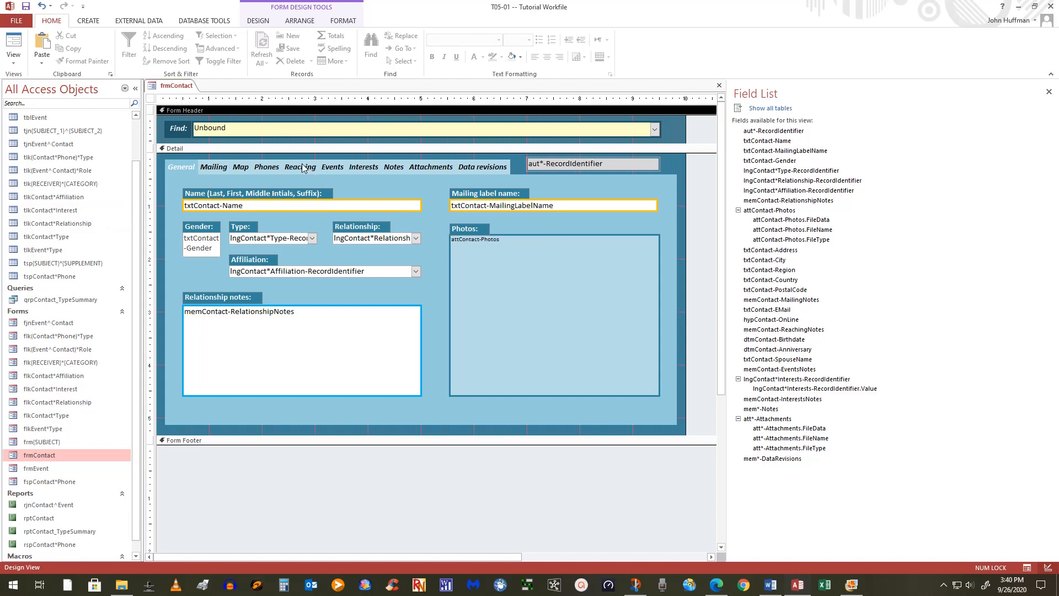
pyautogui.click(270, 167)
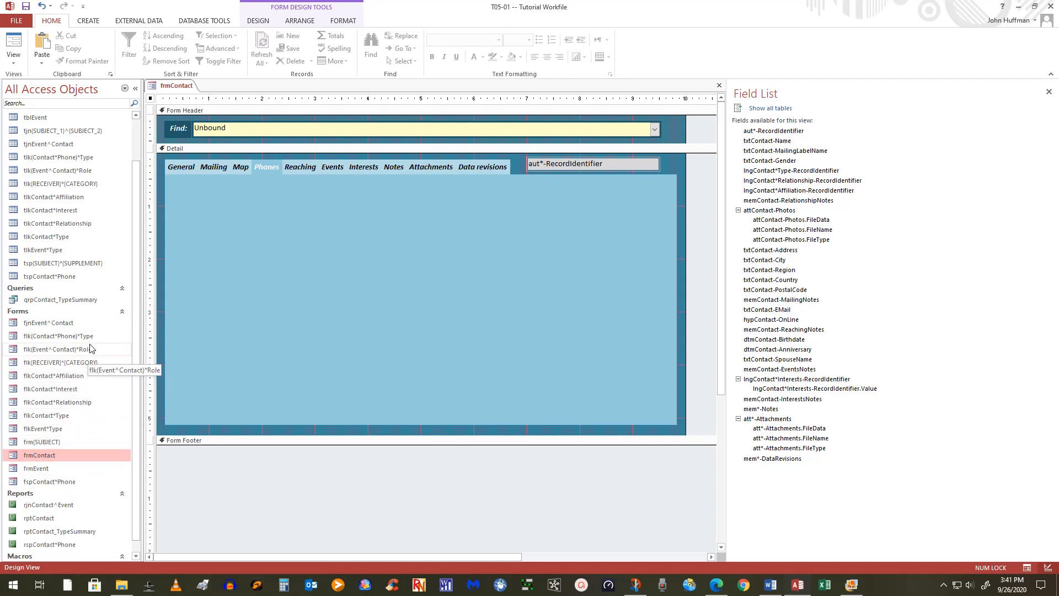
pyautogui.click(54, 482)
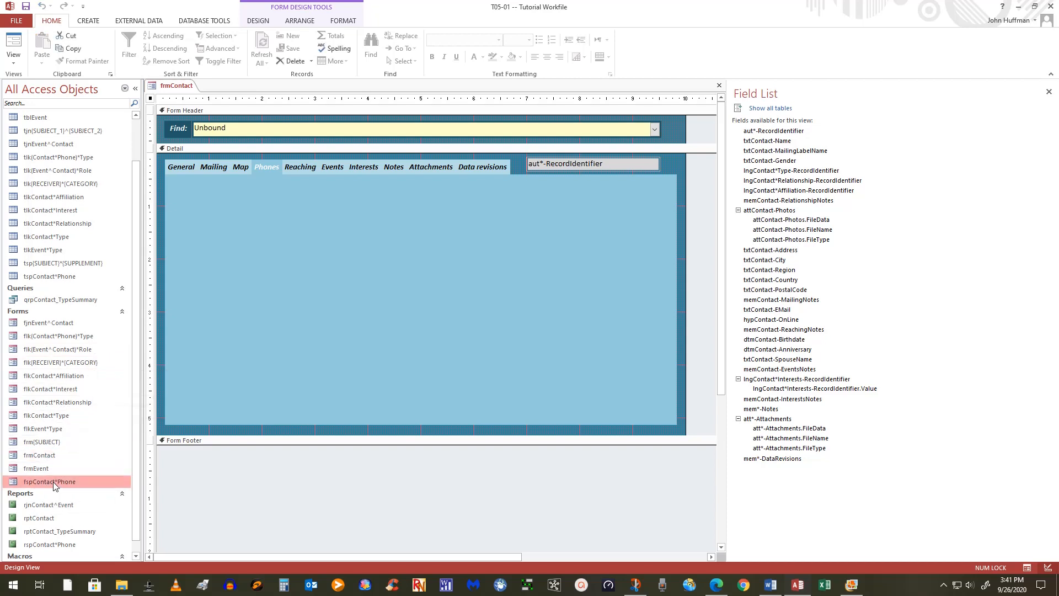
pyautogui.moveTo(53, 482); pyautogui.dragTo(57, 482)
pyautogui.moveTo(72, 486); pyautogui.dragTo(179, 184)
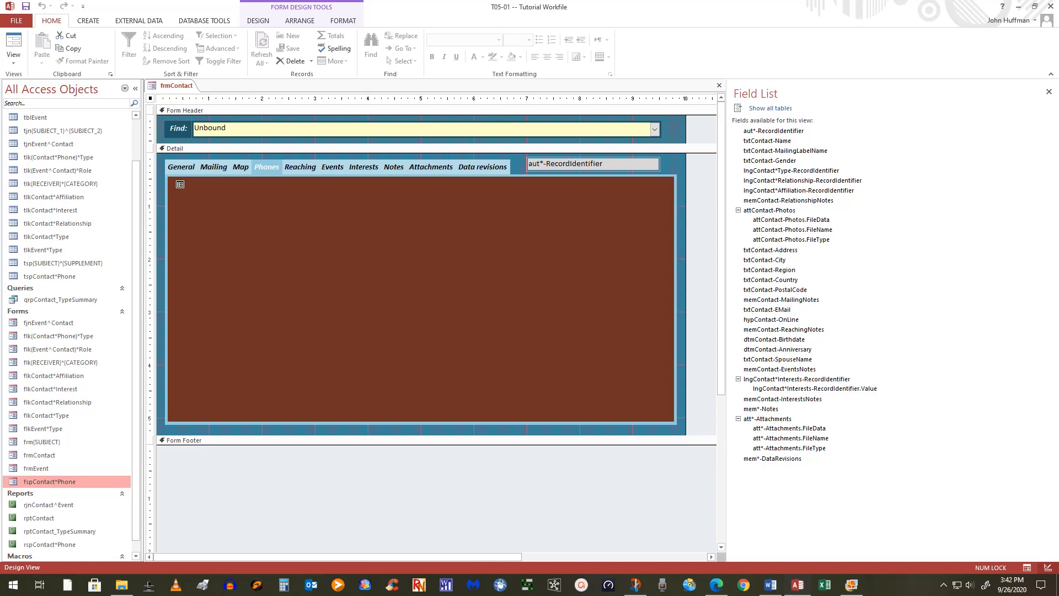
pyautogui.moveTo(180, 184); pyautogui.dragTo(180, 184)
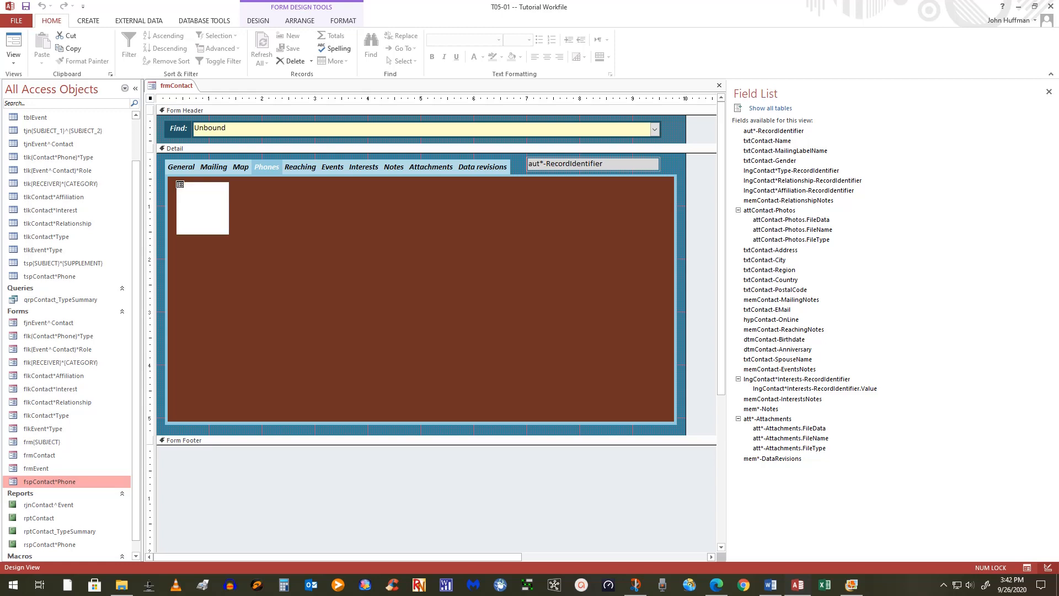
# Close the field list and delete the subform's attached fspContact*Phone label.
pyautogui.click(1050, 93)
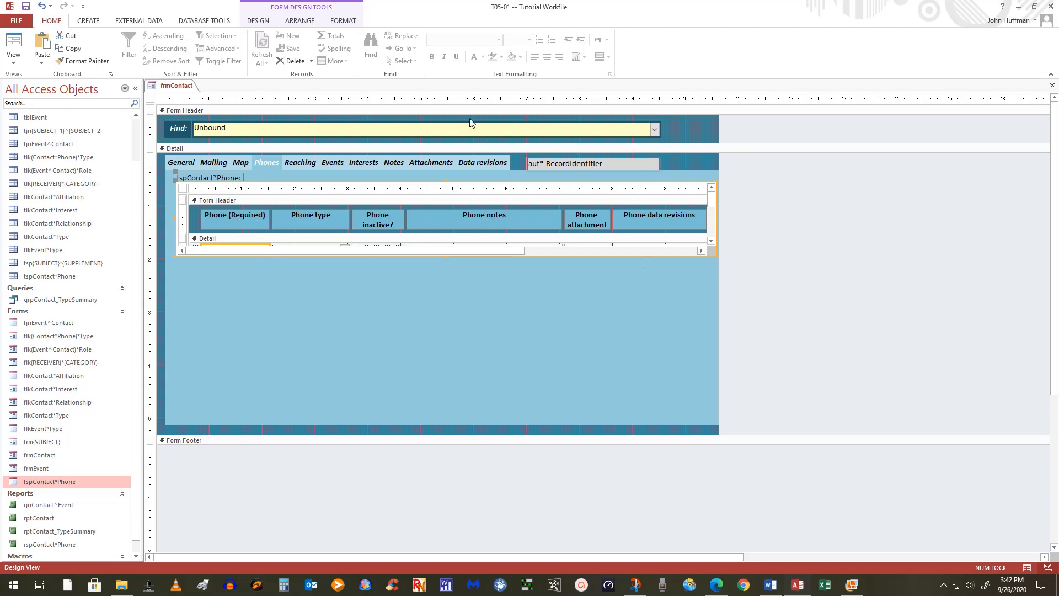
pyautogui.click(1019, 278)
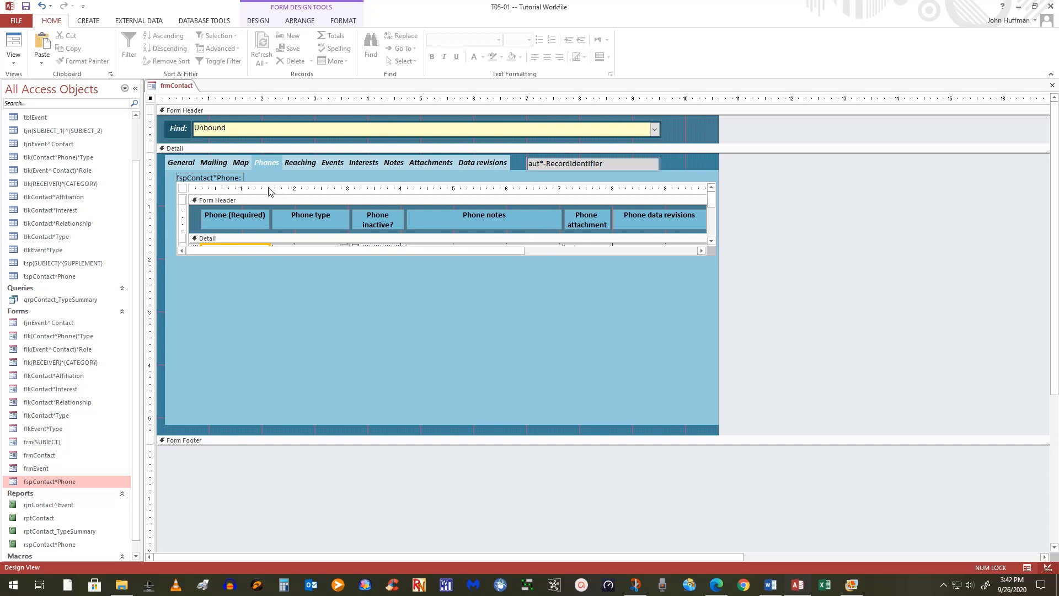
pyautogui.click(224, 178)
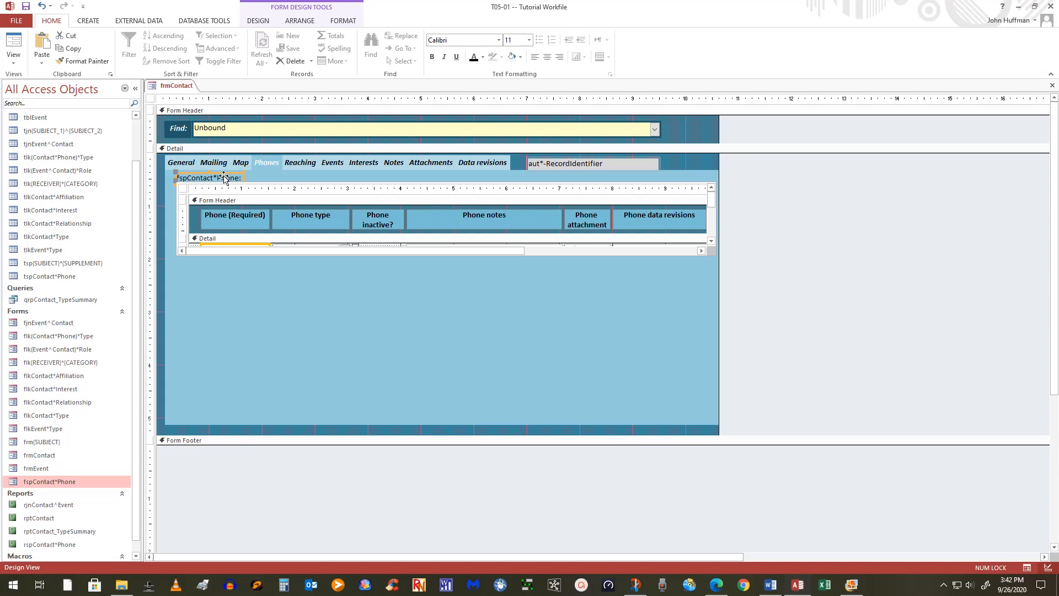
pyautogui.press('Delete')
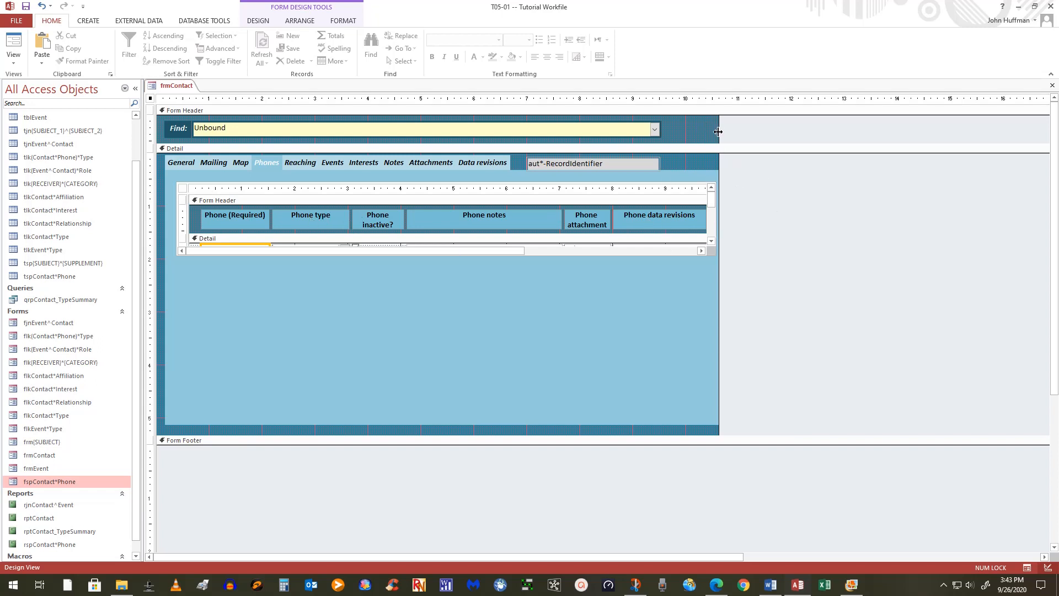
# Widen frmContact to about 11 inches and select the phone subform on the Phones page.
pyautogui.moveTo(719, 131); pyautogui.dragTo(738, 134)
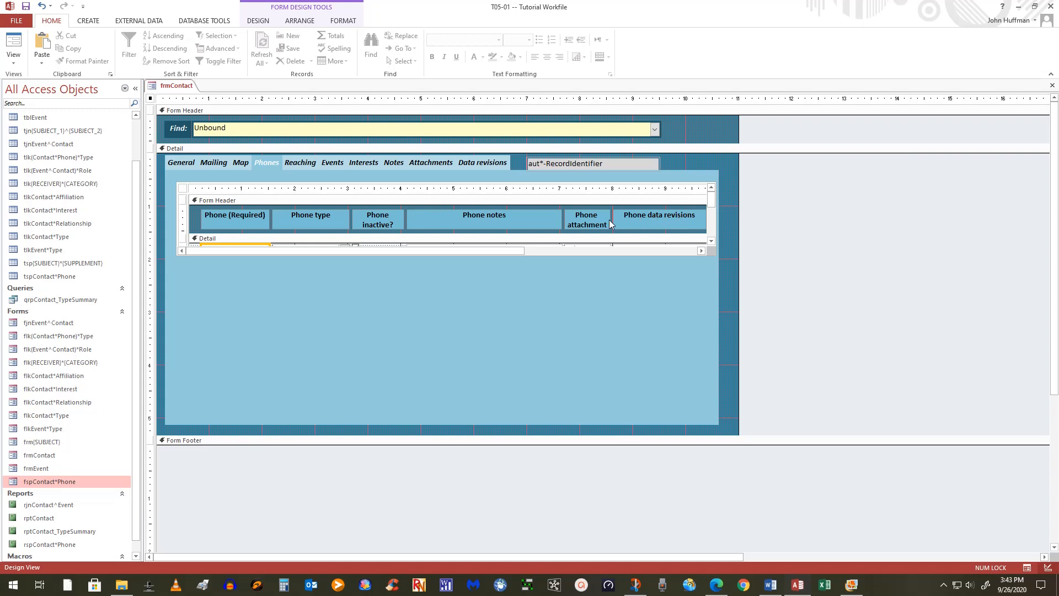
pyautogui.click(545, 188)
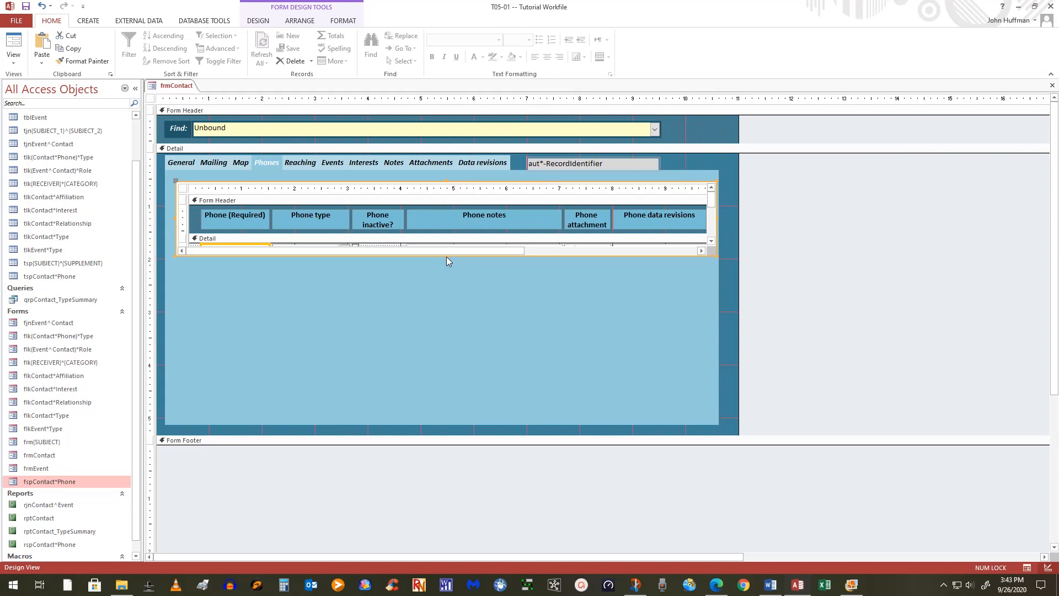
# Stretch the phone subform to about 4.4 inches high and narrow its Phone notes label and field to about 1.9 inches wide.
pyautogui.moveTo(446, 257); pyautogui.dragTo(446, 414)
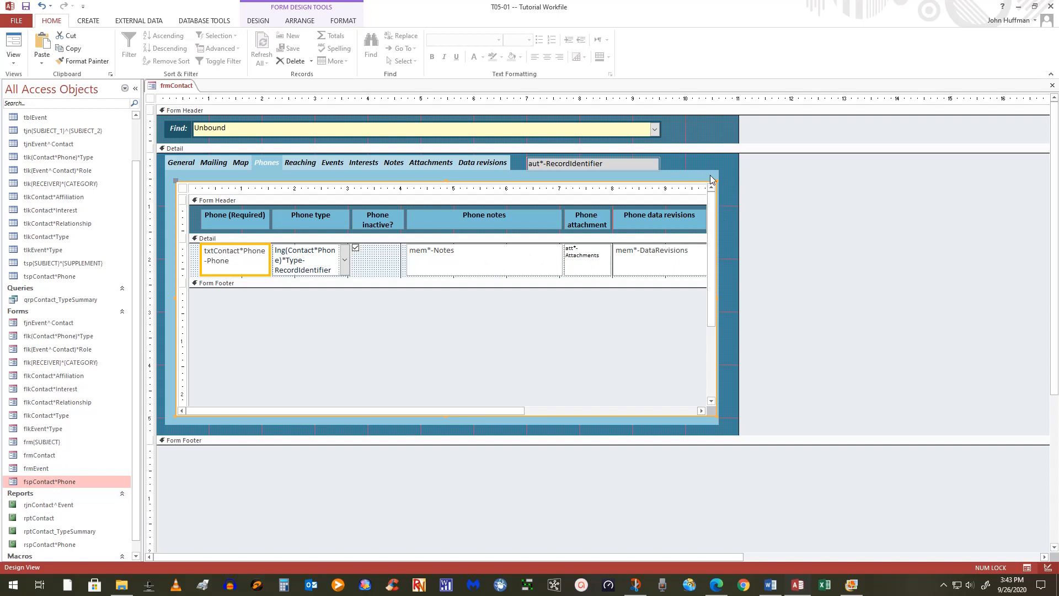
pyautogui.click(553, 255)
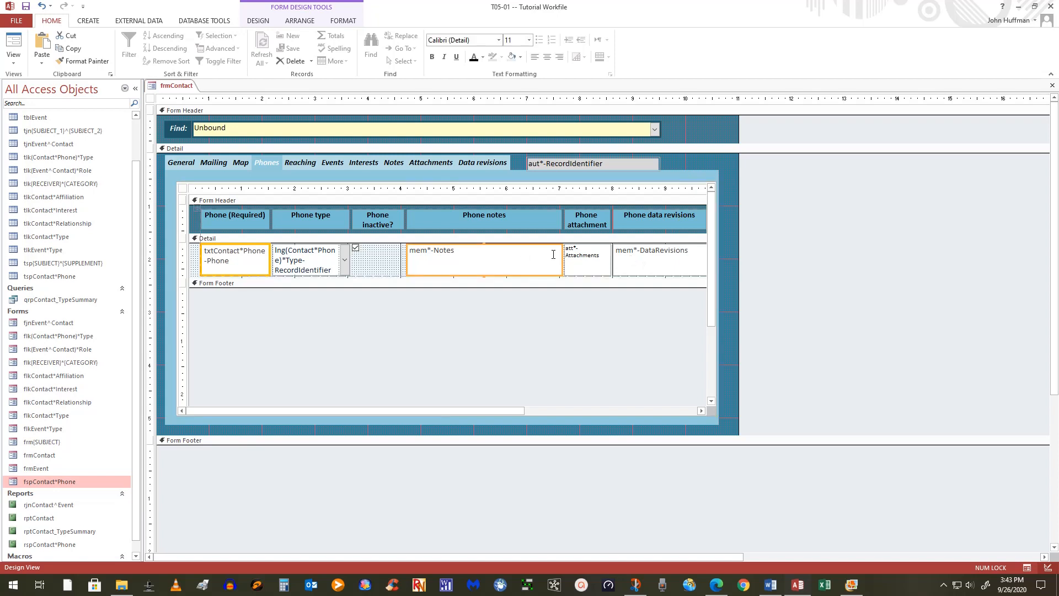
pyautogui.keyDown('shift'); pyautogui.click(539, 220); pyautogui.keyUp('shift')
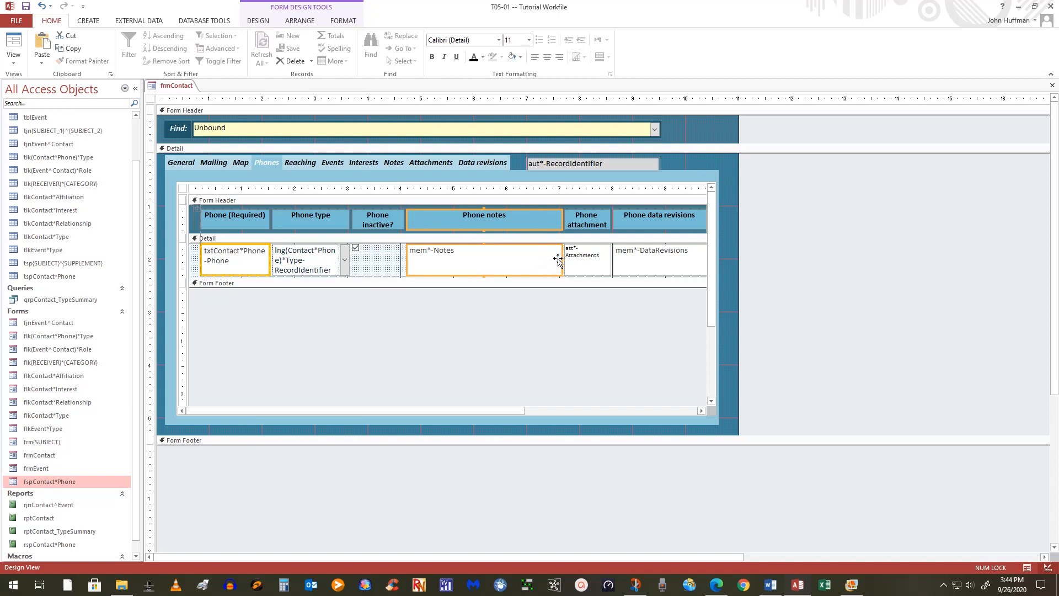
pyautogui.moveTo(561, 259); pyautogui.dragTo(506, 263)
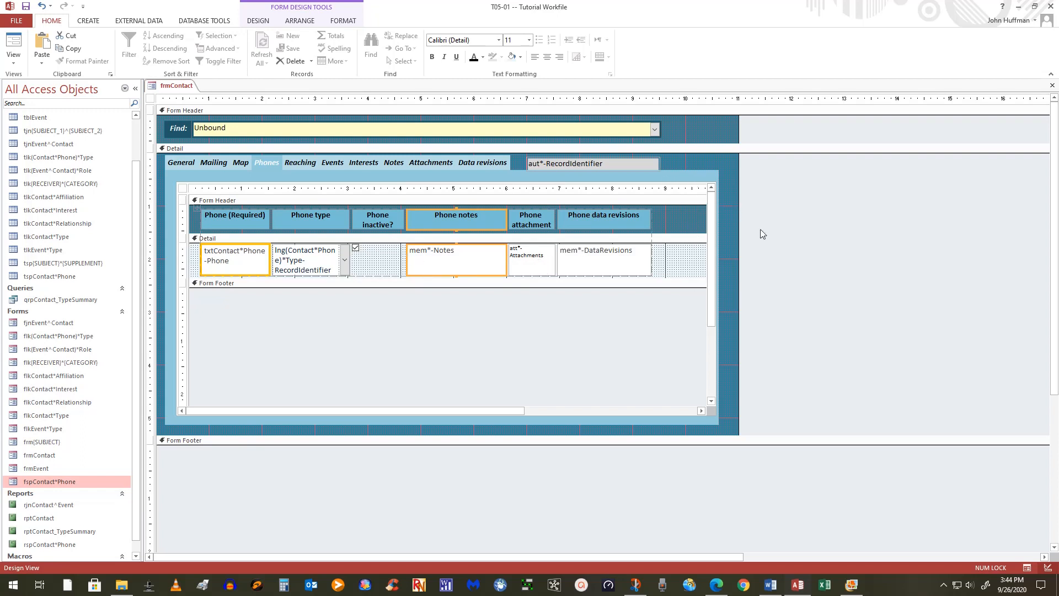
pyautogui.click(769, 211)
# Reduce the width of the form inside the phone subform to about 9 inches, just past the Phone data revisions column.
pyautogui.click(678, 188)
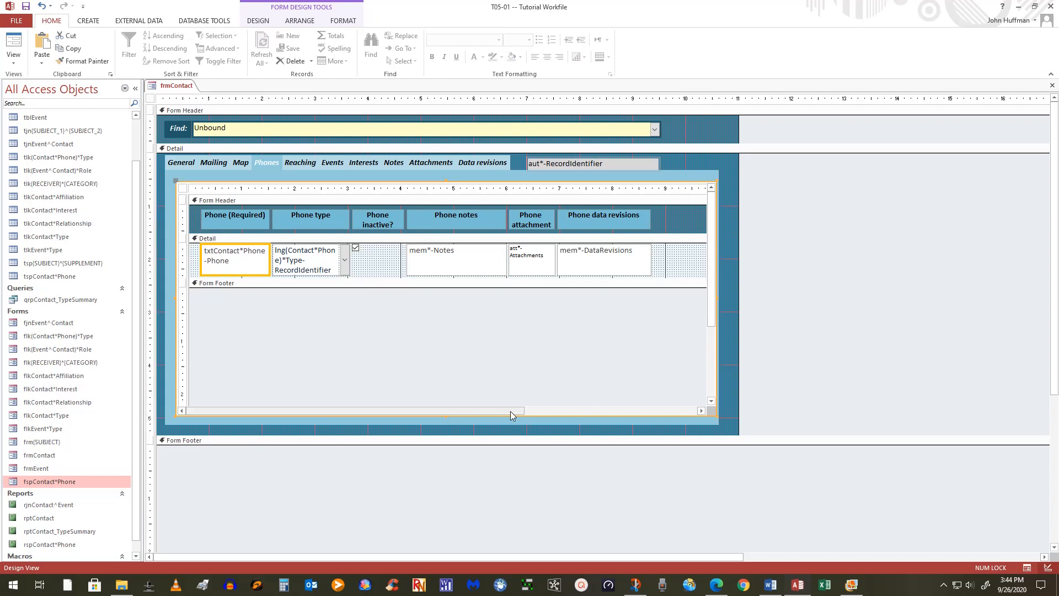
pyautogui.moveTo(510, 411); pyautogui.dragTo(596, 412)
pyautogui.click(622, 257)
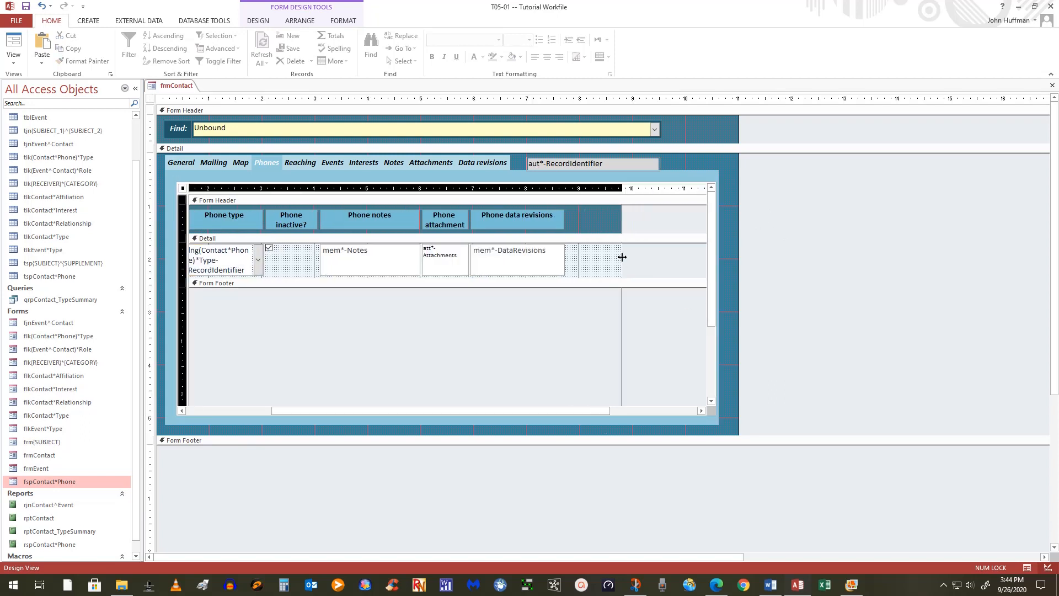
pyautogui.moveTo(622, 257); pyautogui.dragTo(575, 269)
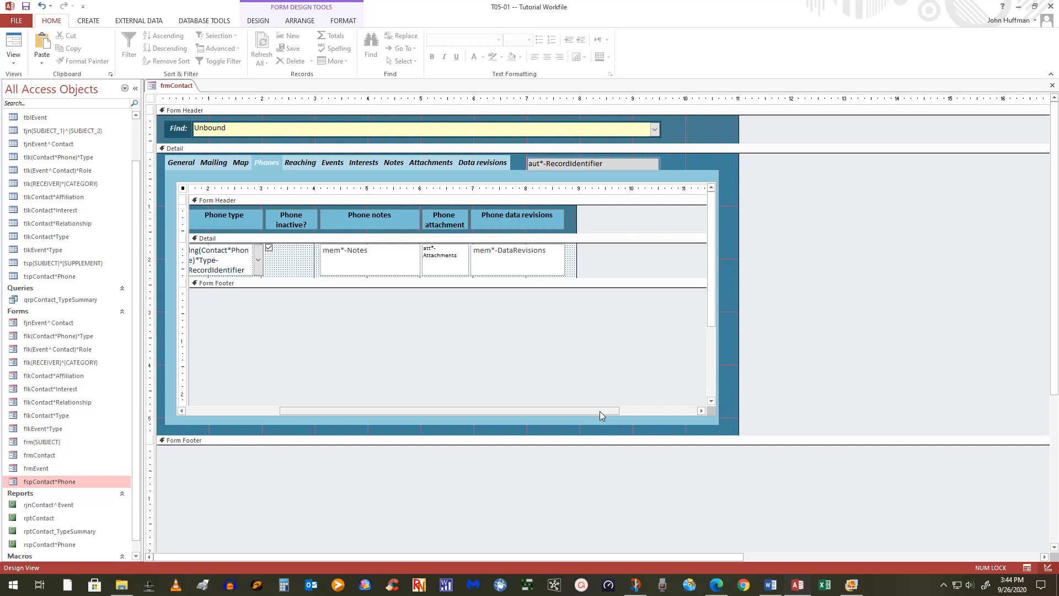
pyautogui.moveTo(600, 411); pyautogui.dragTo(444, 418)
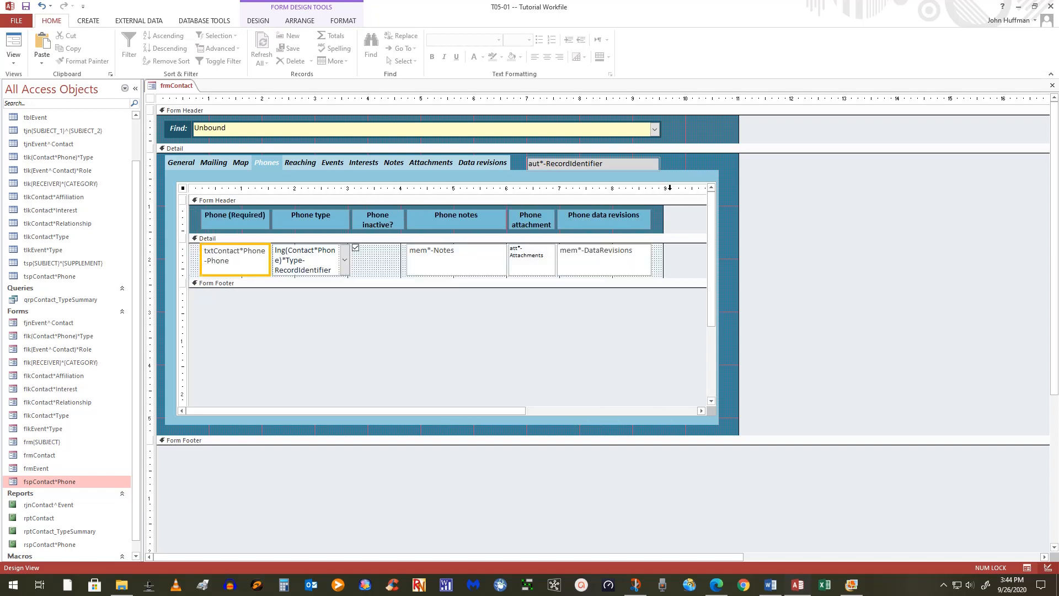
# Narrow the phone subform control on the Phones page to about 9.3 inches wide so it closely fits its columns.
pyautogui.click(638, 190)
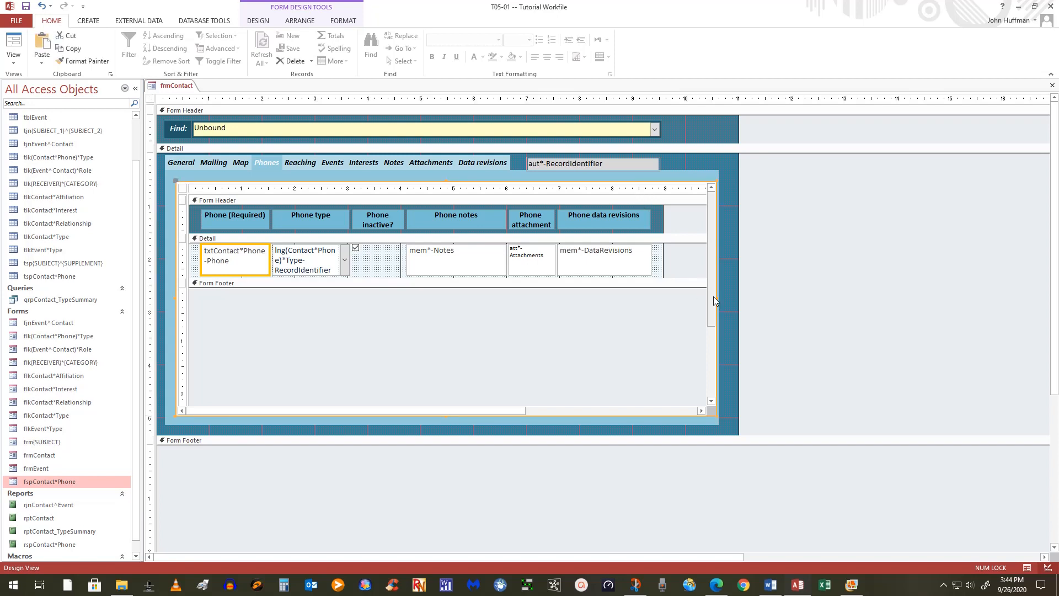
pyautogui.moveTo(716, 298); pyautogui.dragTo(677, 296)
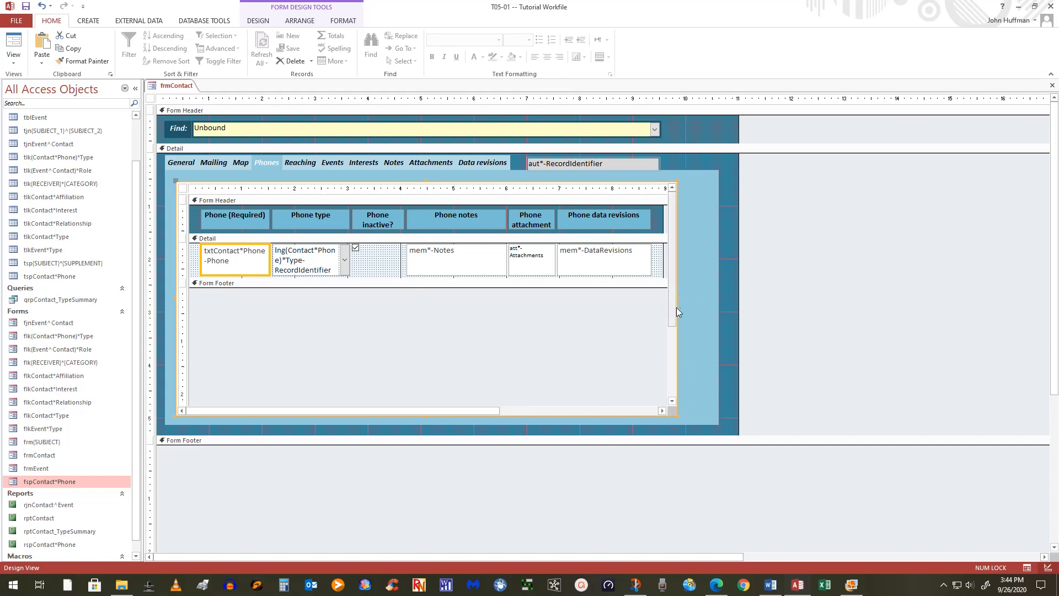
pyautogui.moveTo(677, 301); pyautogui.dragTo(669, 298)
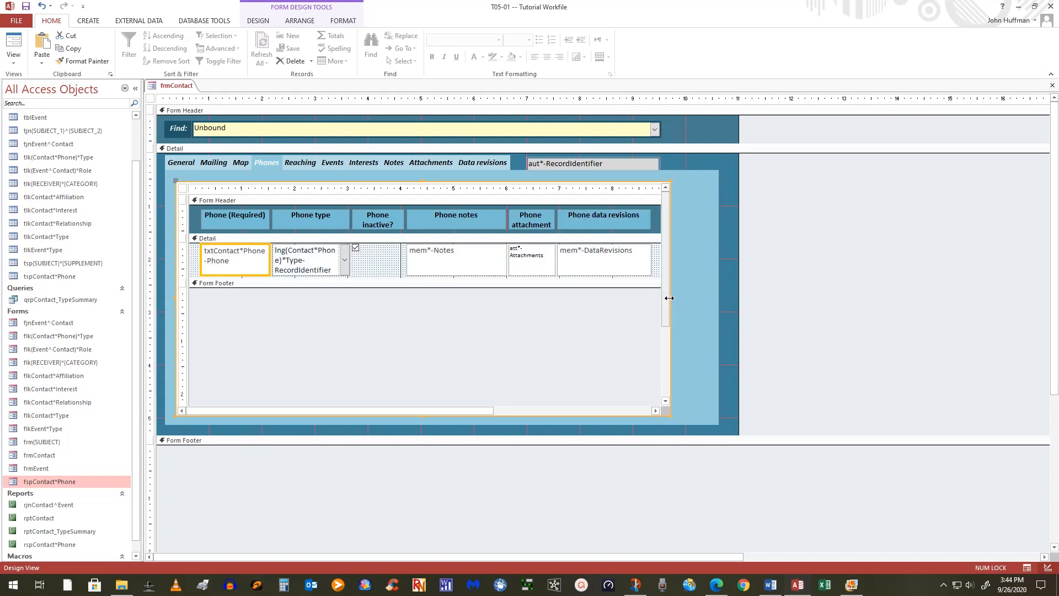
pyautogui.click(841, 218)
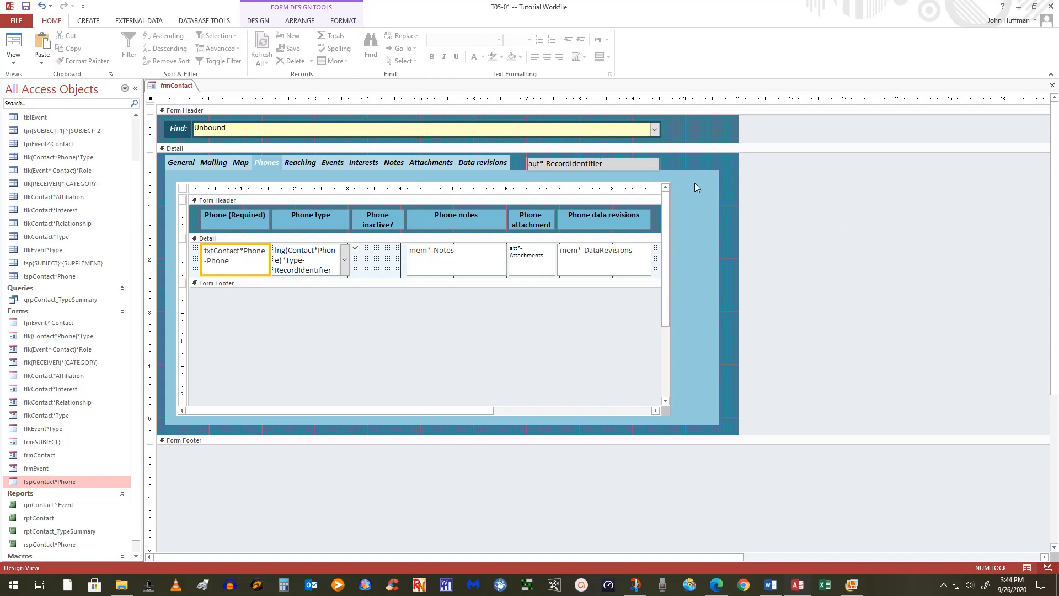
# Shrink the tab control to fit closely around the phone subform and reduce the main contact form's width to about 10 inches.
pyautogui.click(681, 163)
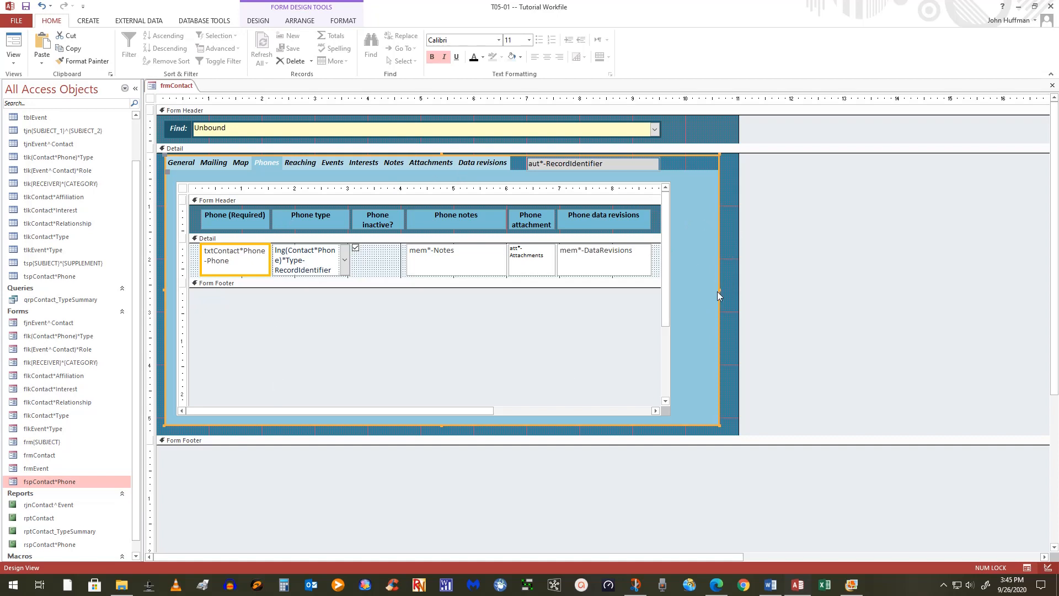
pyautogui.moveTo(718, 293); pyautogui.dragTo(625, 275)
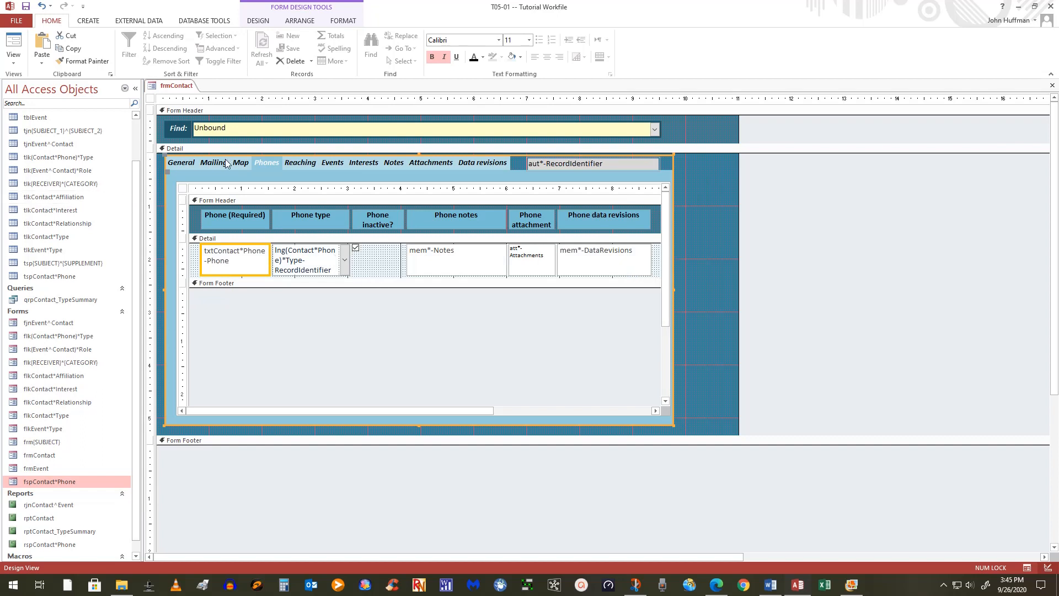
pyautogui.click(305, 163)
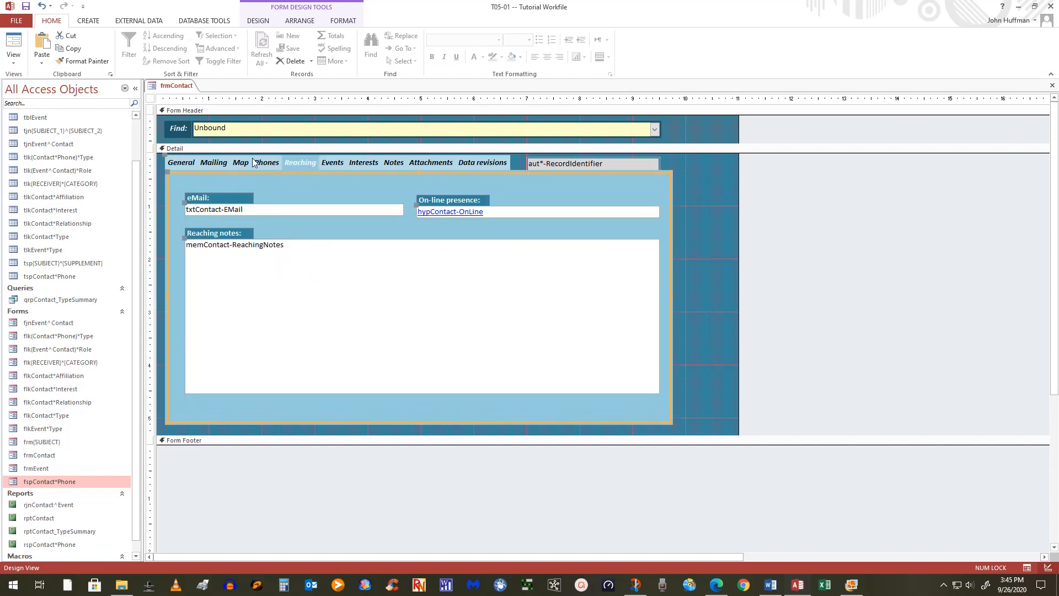
pyautogui.click(275, 164)
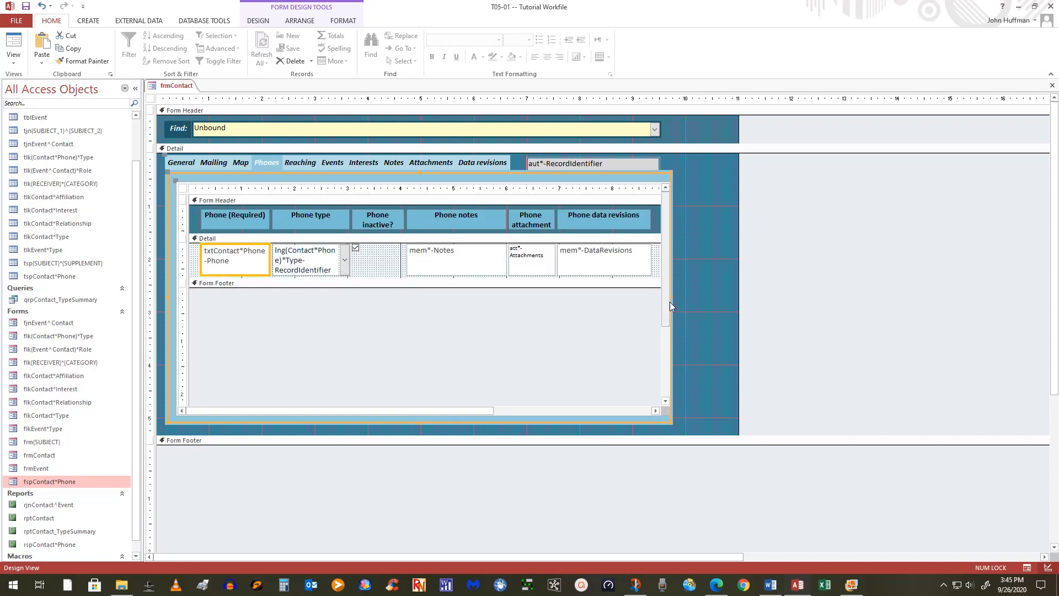
pyautogui.moveTo(671, 298)
pyautogui.mouseDown()
pyautogui.moveTo(716, 294)
pyautogui.moveTo(676, 297)
pyautogui.mouseUp()
pyautogui.click(796, 308)
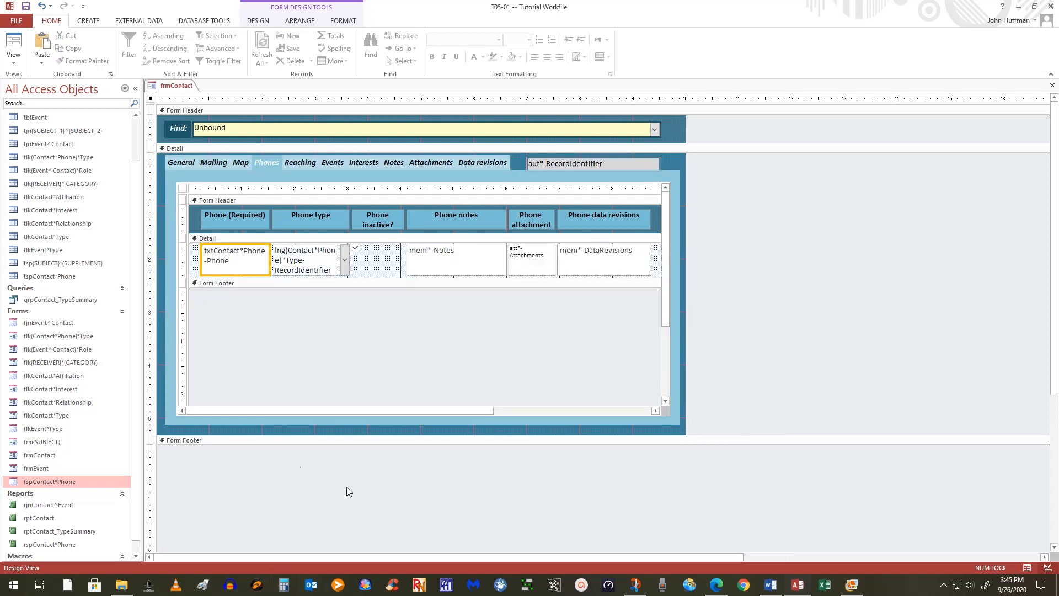
# Save the contact form and check the General and Phones pages of the first contact in Form View.
pyautogui.click(343, 359)
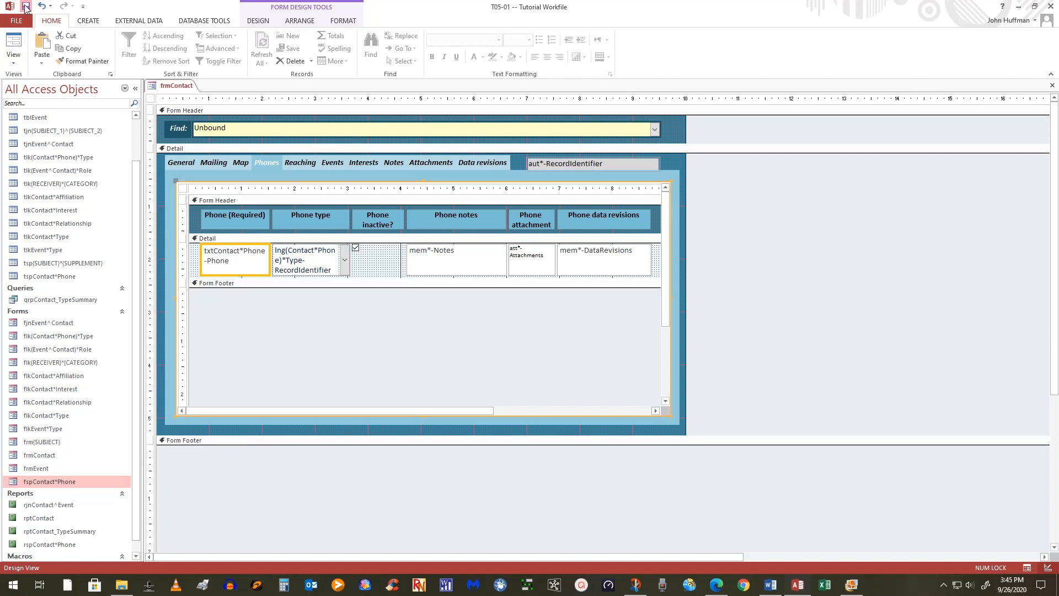
pyautogui.click(15, 36)
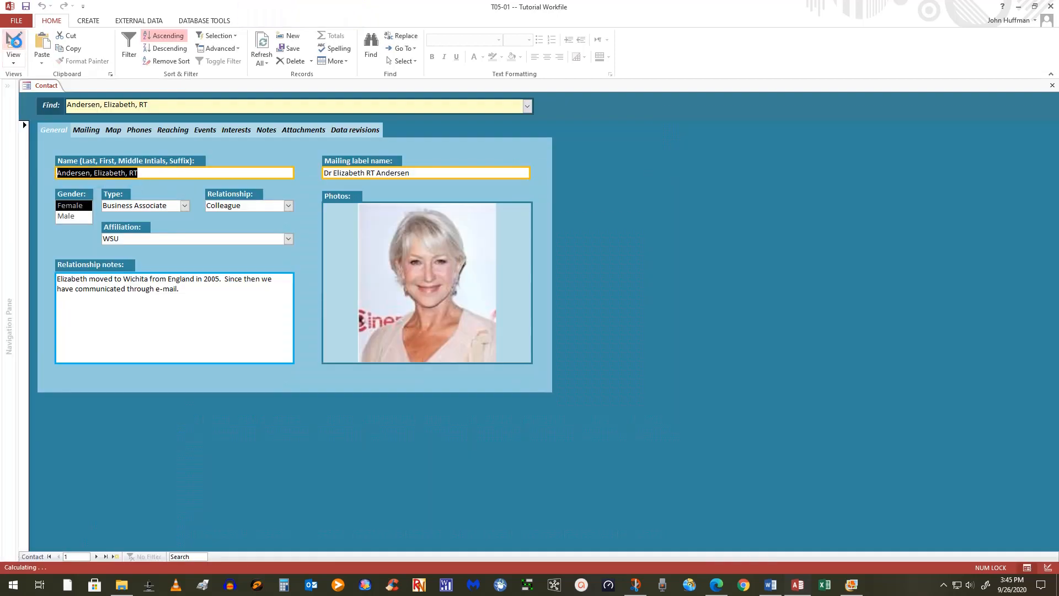
pyautogui.click(140, 130)
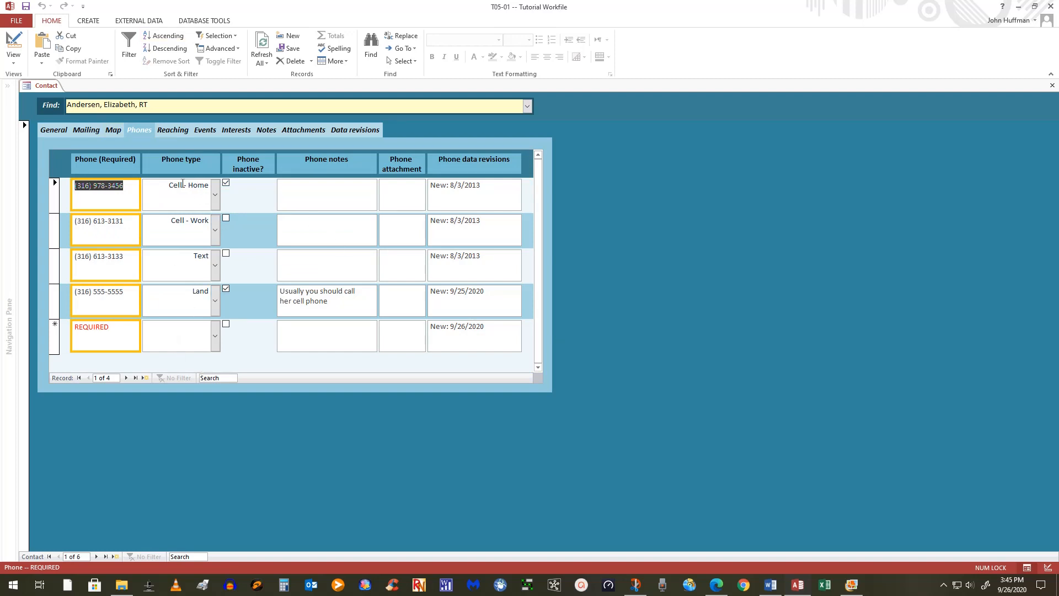
pyautogui.click(50, 128)
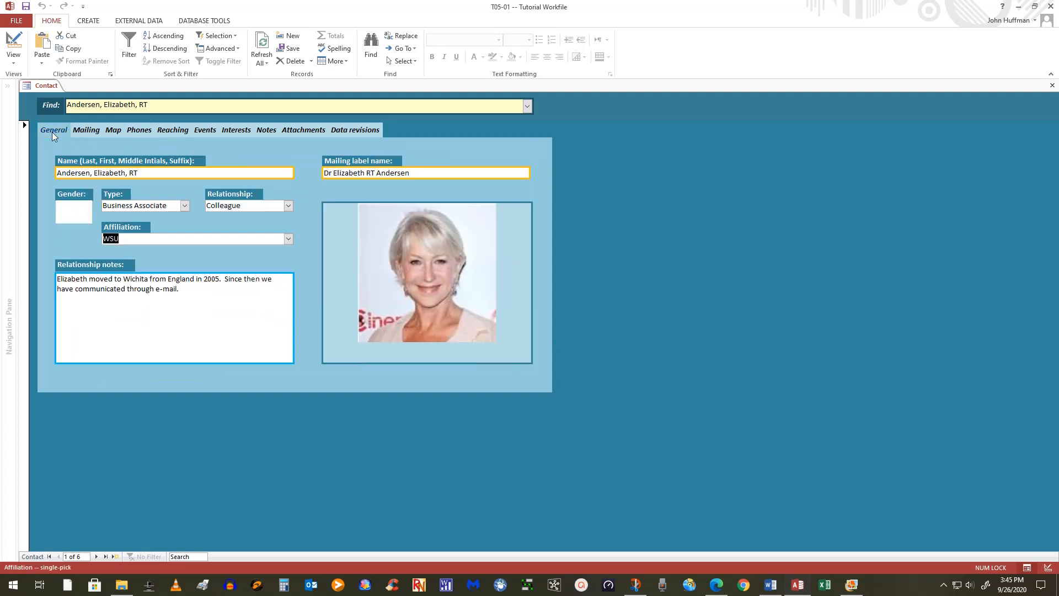
pyautogui.click(138, 129)
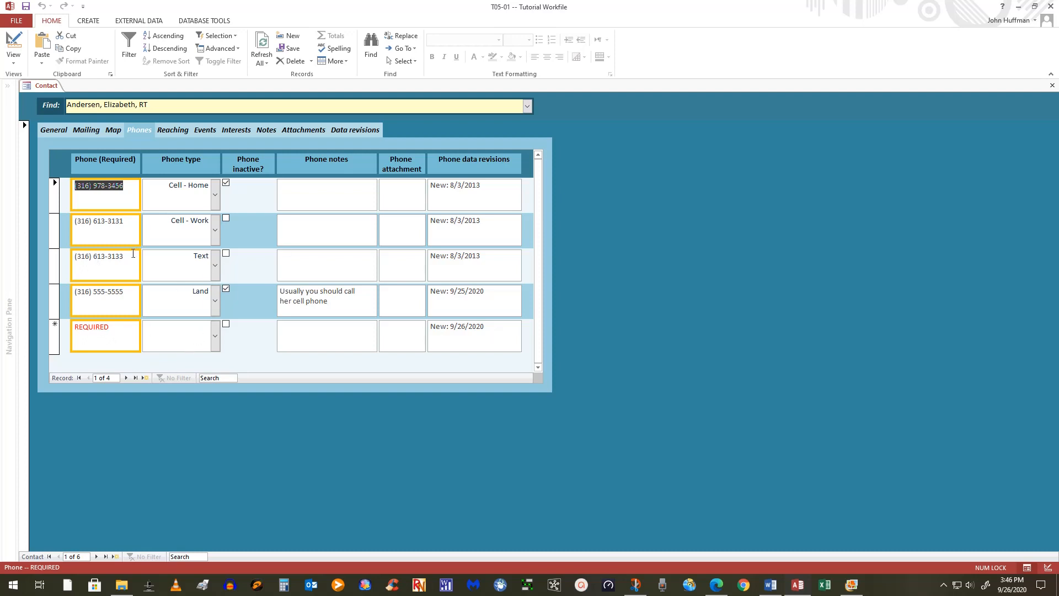
# Check the phone type choices of the third phone record and view their category edit form, closing it without changes.
pyautogui.click(215, 266)
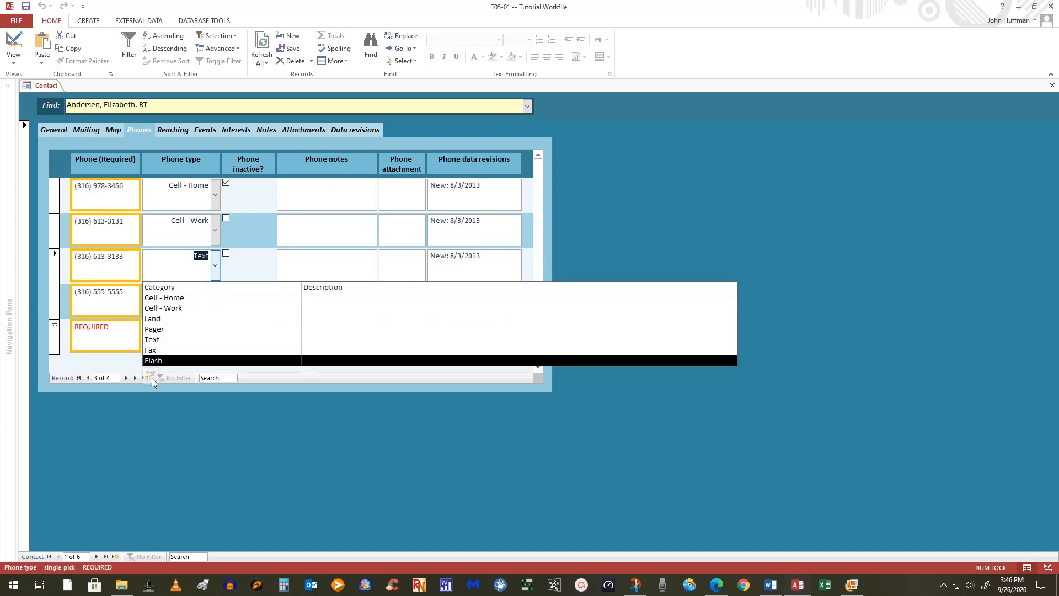
pyautogui.click(151, 377)
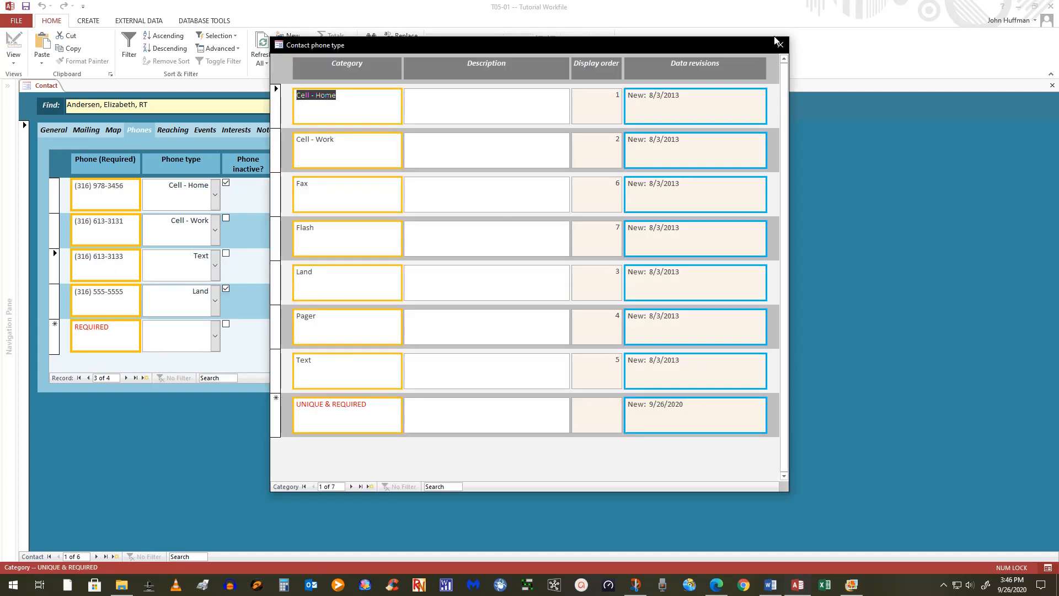
pyautogui.click(779, 44)
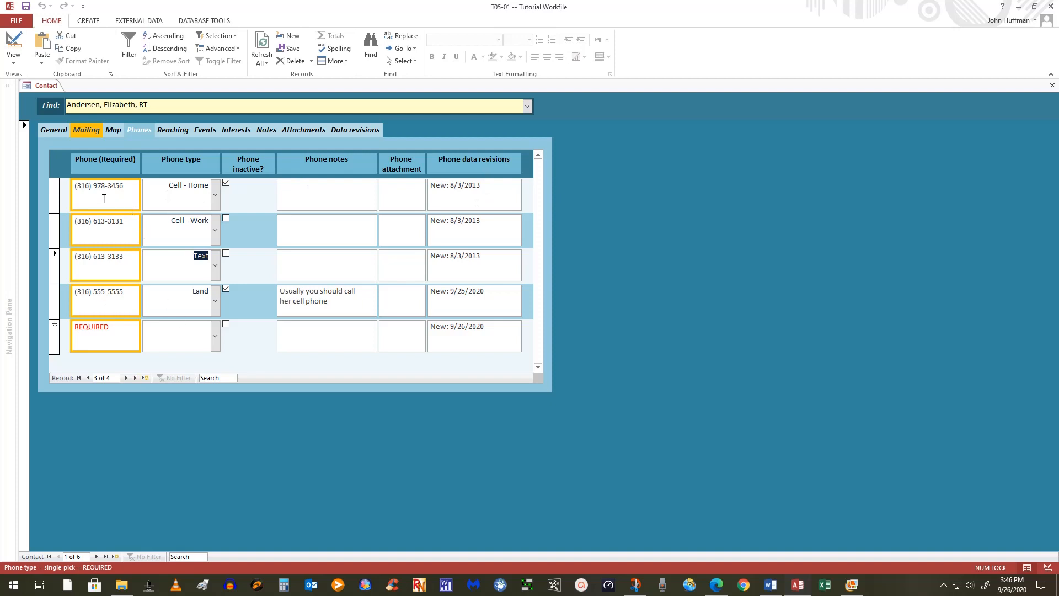
# Save the contact form with its General page showing and return to Design View.
pyautogui.click(53, 130)
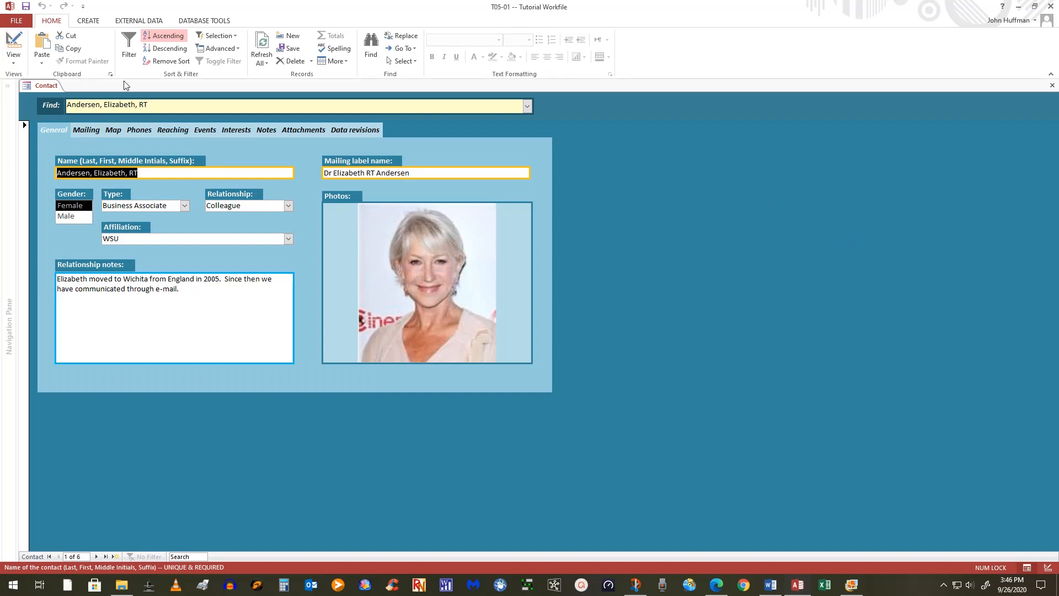
pyautogui.click(26, 6)
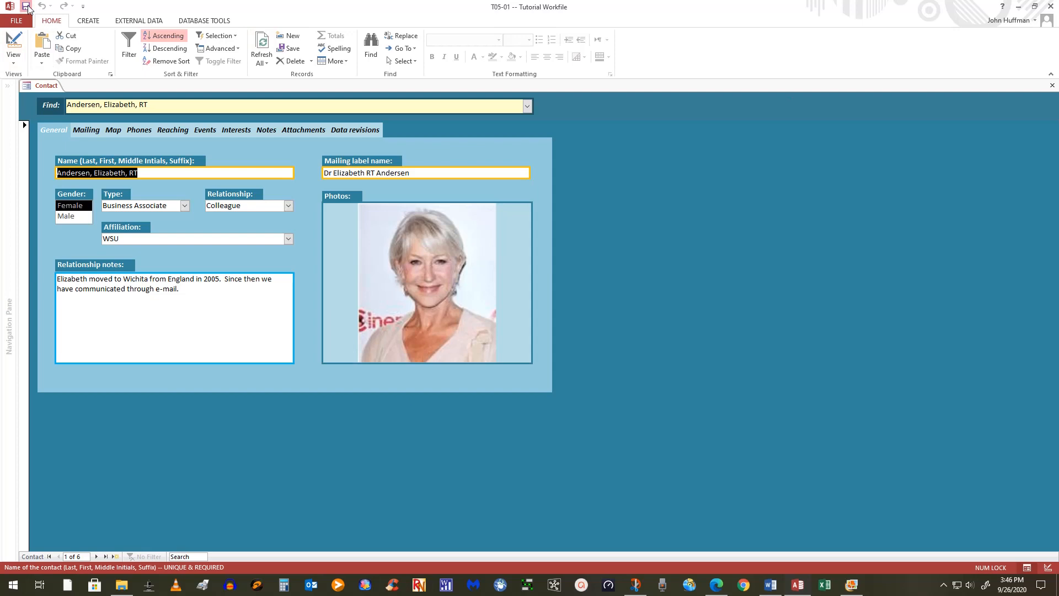
pyautogui.click(13, 46)
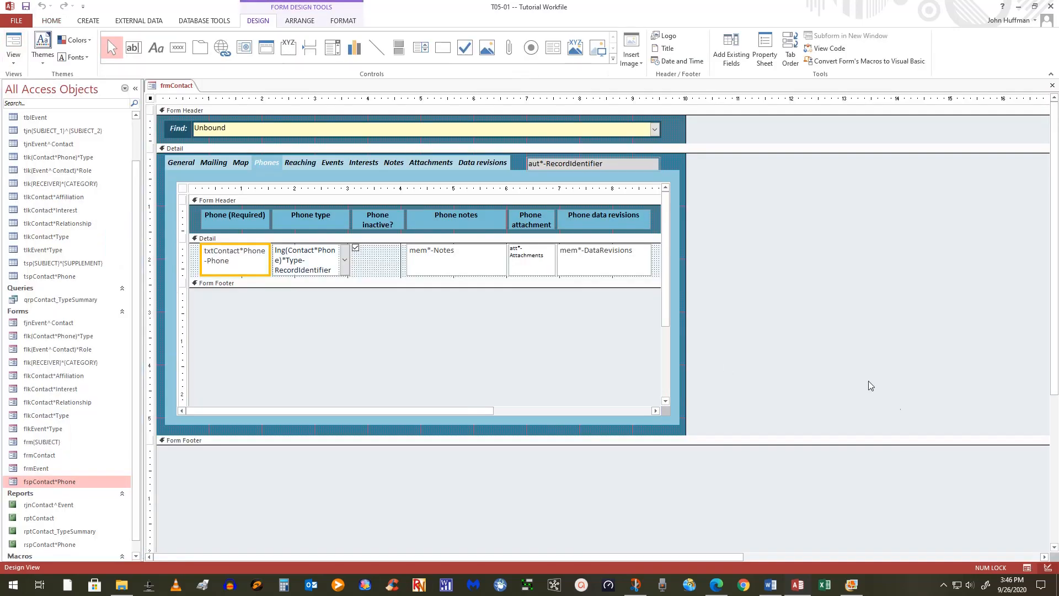
# Open the Subform Field Linker from the phone subform's Link Child Fields property.
pyautogui.click(414, 188)
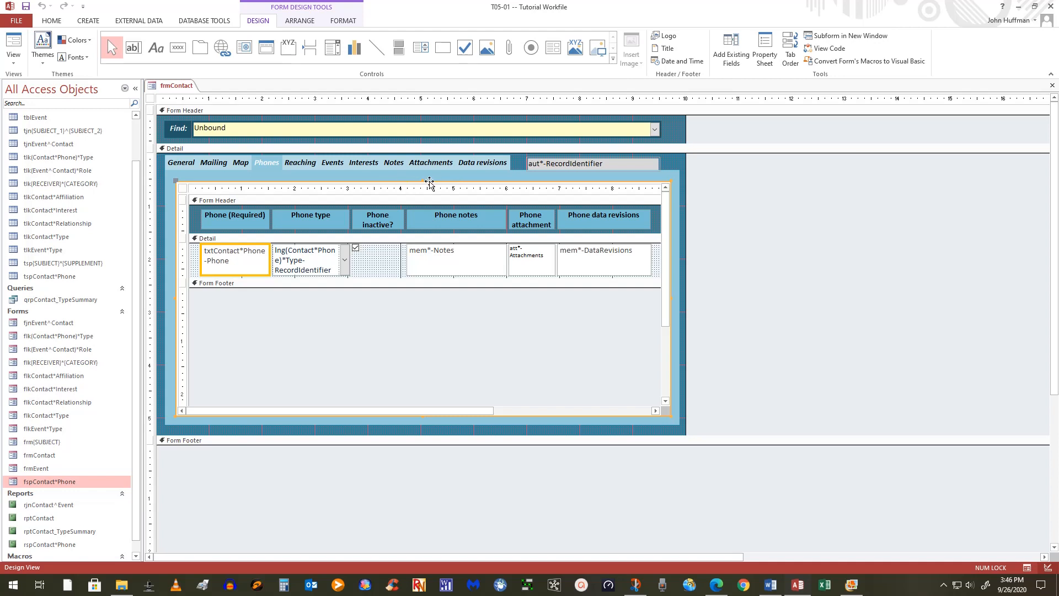
pyautogui.click(764, 51)
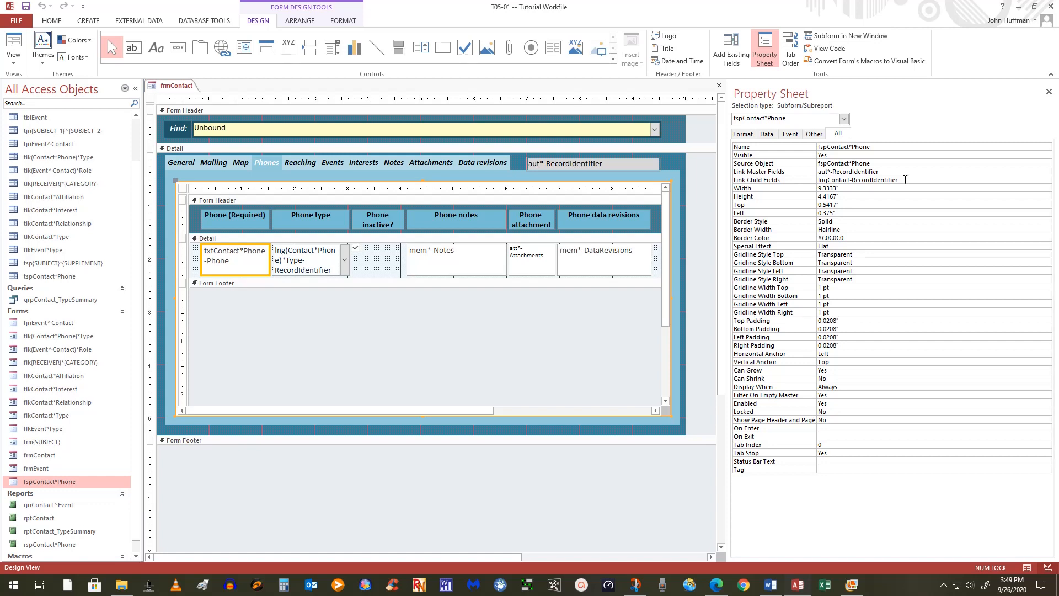
pyautogui.click(907, 169)
pyautogui.click(913, 179)
pyautogui.click(930, 171)
pyautogui.click(924, 180)
pyautogui.click(1047, 180)
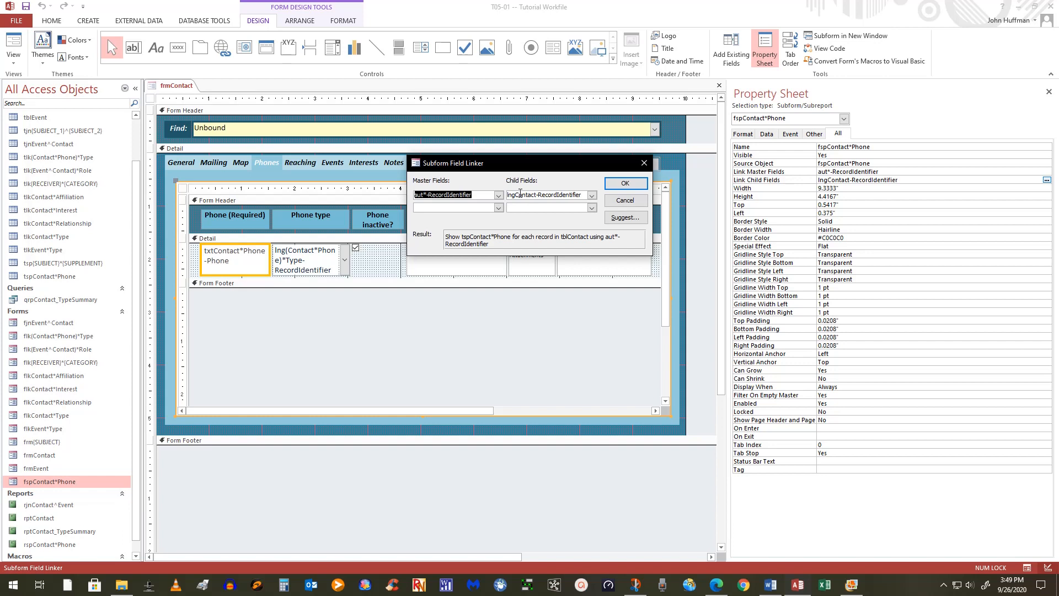
# Examine the child fields available for linking to the master field aut*-RecordIdentifier, keeping the existing link.
pyautogui.click(592, 195)
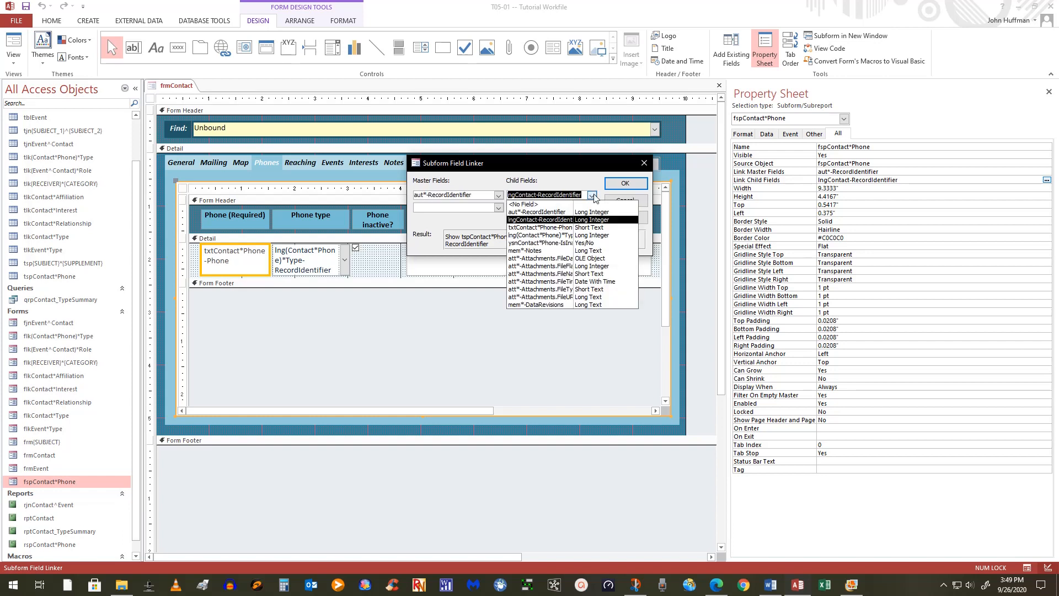
pyautogui.click(522, 194)
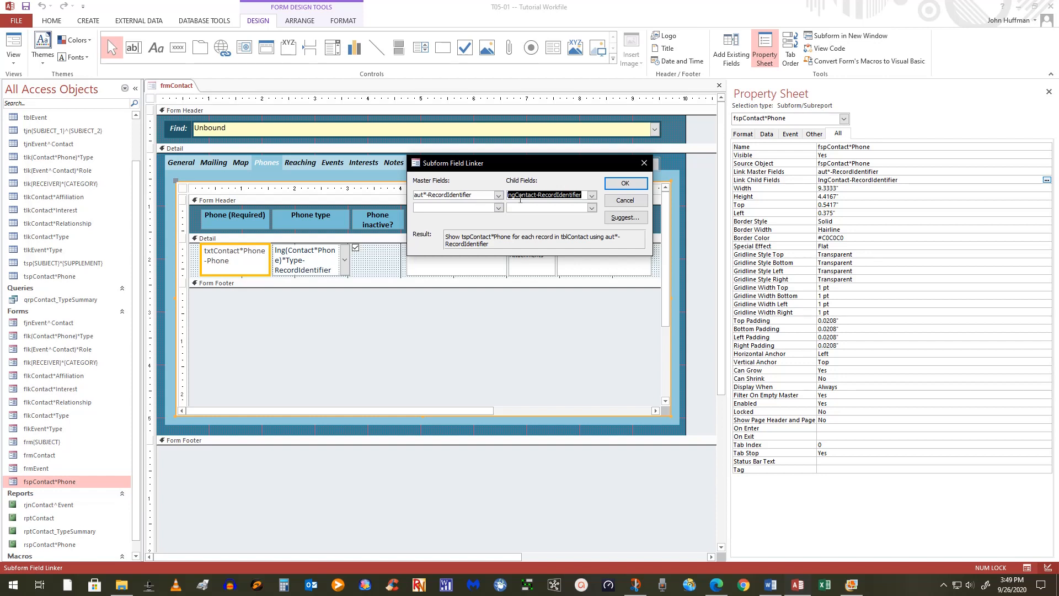
pyautogui.click(591, 196)
pyautogui.click(592, 196)
pyautogui.click(592, 196)
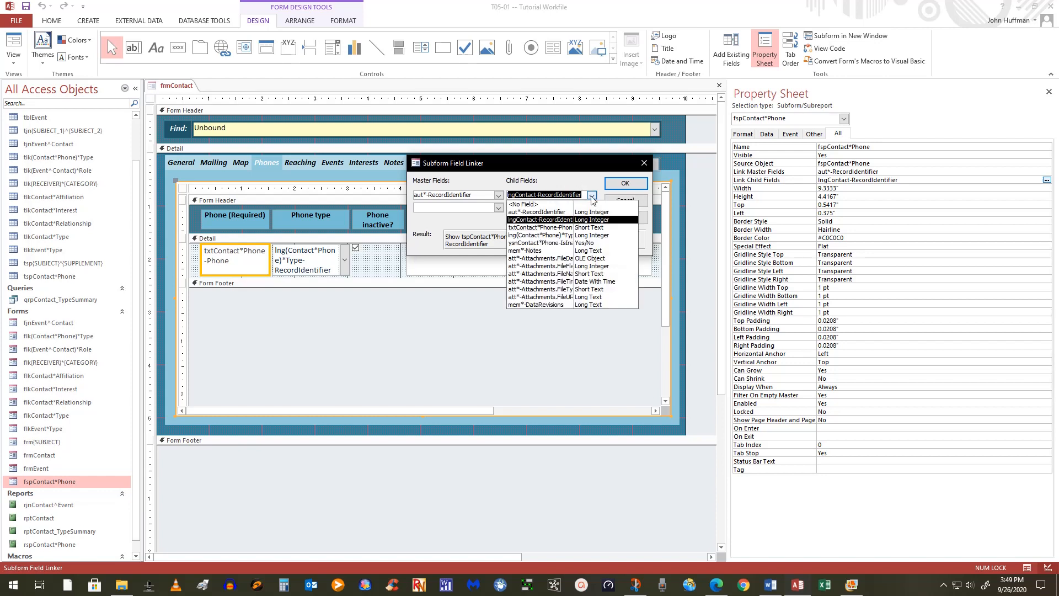
pyautogui.click(592, 196)
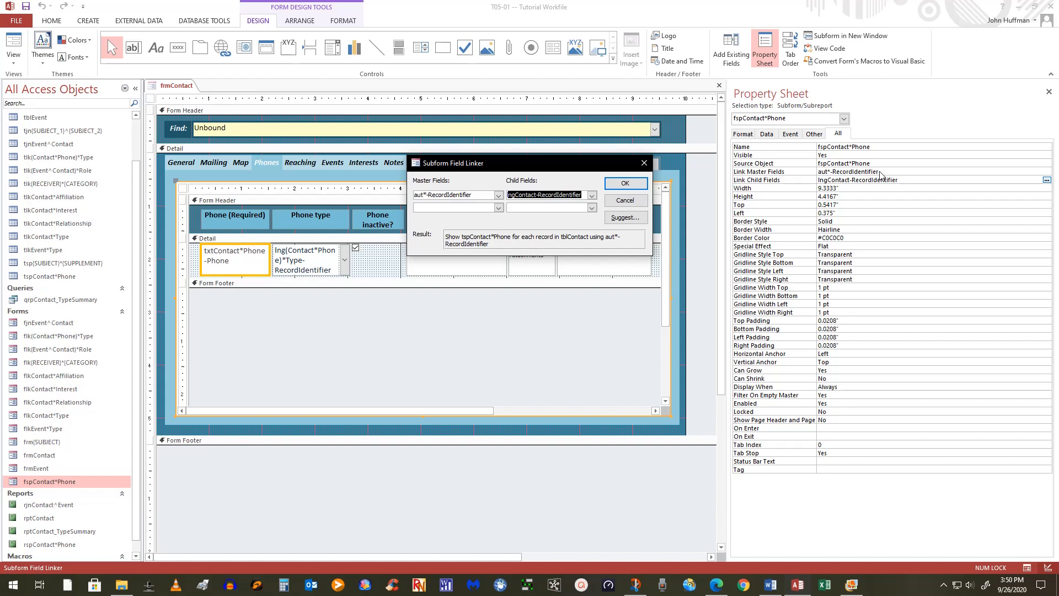
# Close the Subform Field Linker without changes and save the contact form with its property sheet hidden.
pyautogui.click(629, 201)
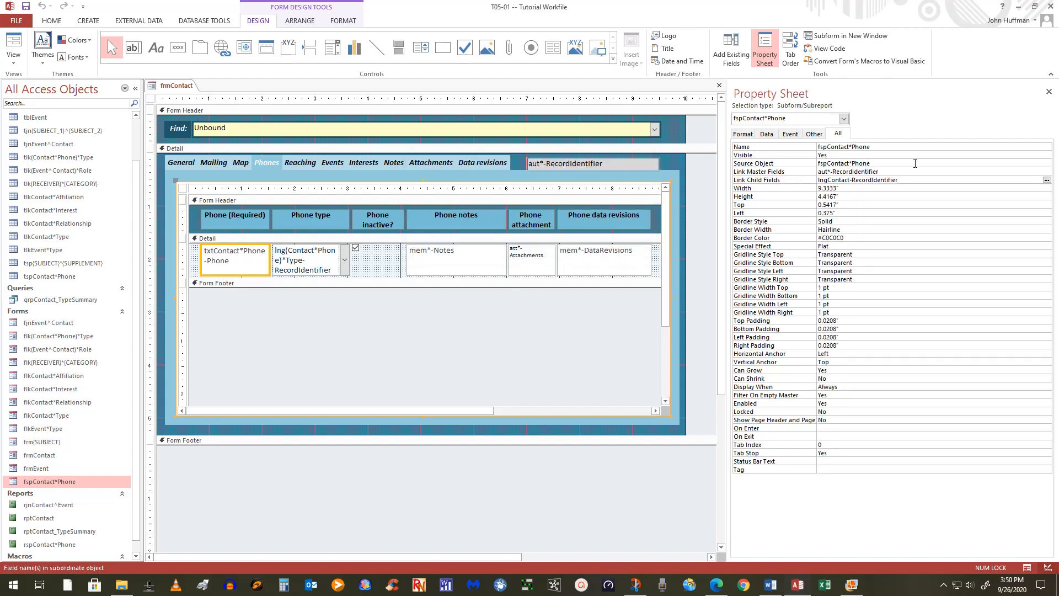
pyautogui.click(1048, 92)
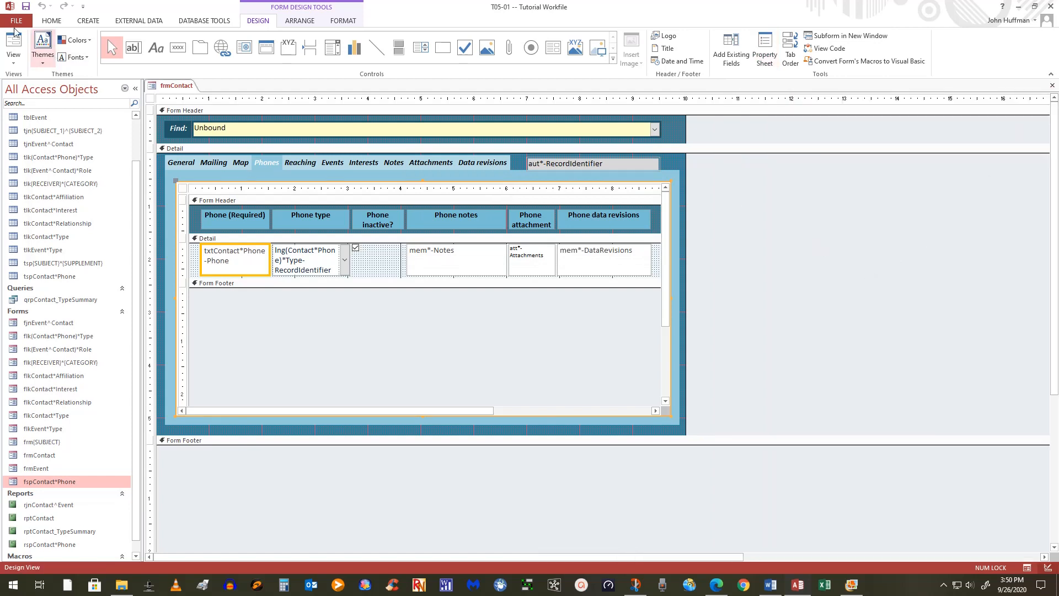
pyautogui.click(26, 6)
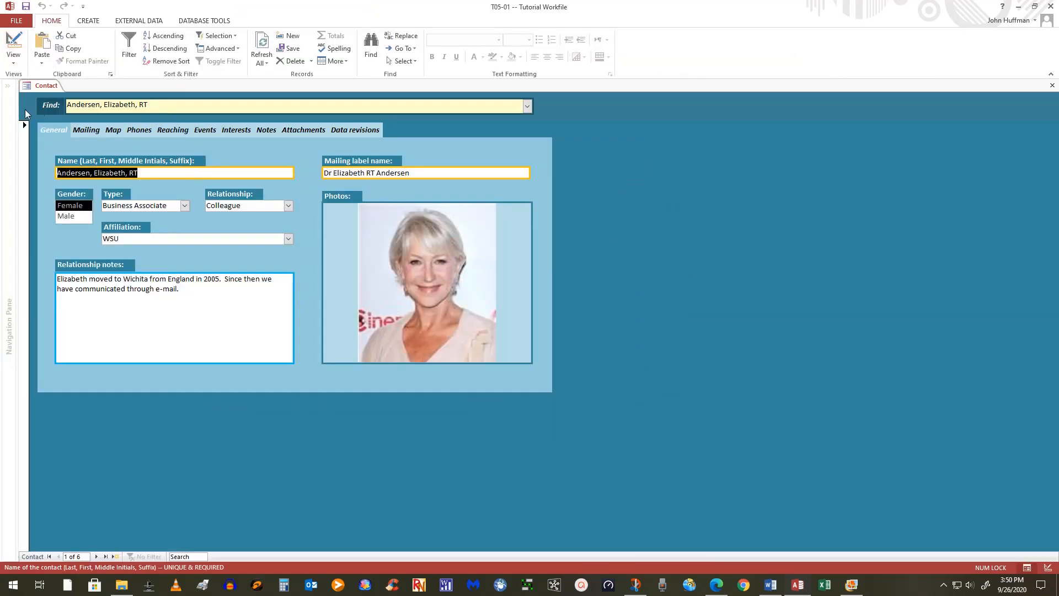
# Examine the Events and General pages of the contact form in Form View and return to Design View.
pyautogui.click(206, 135)
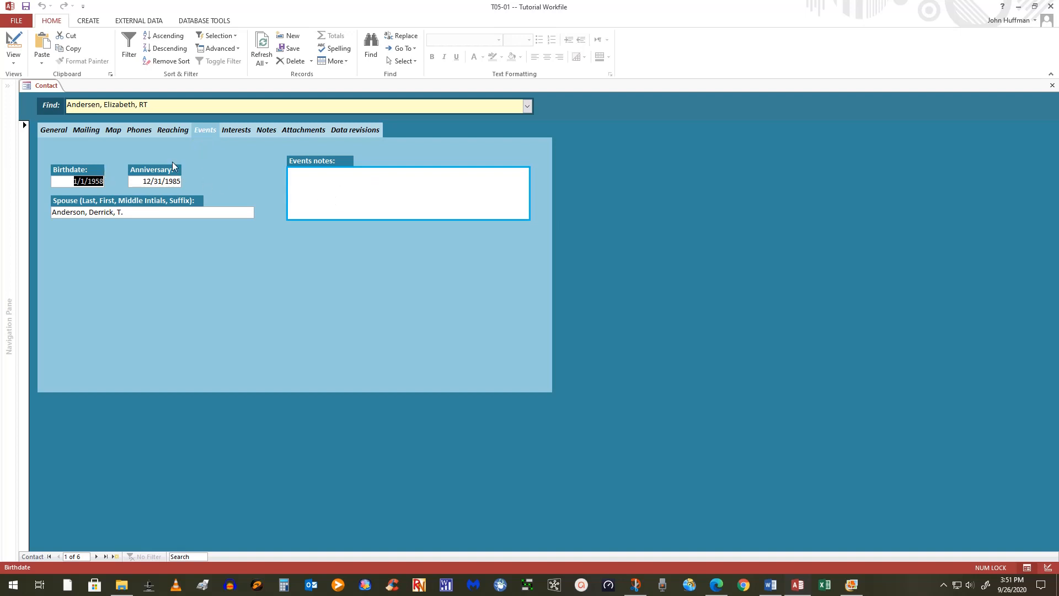
pyautogui.click(54, 130)
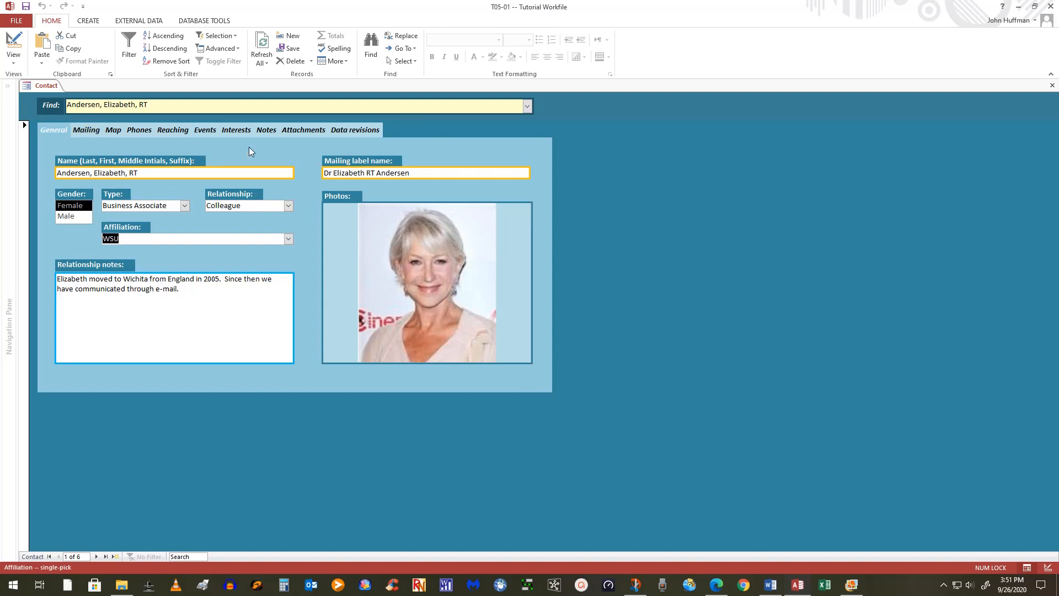
pyautogui.click(204, 130)
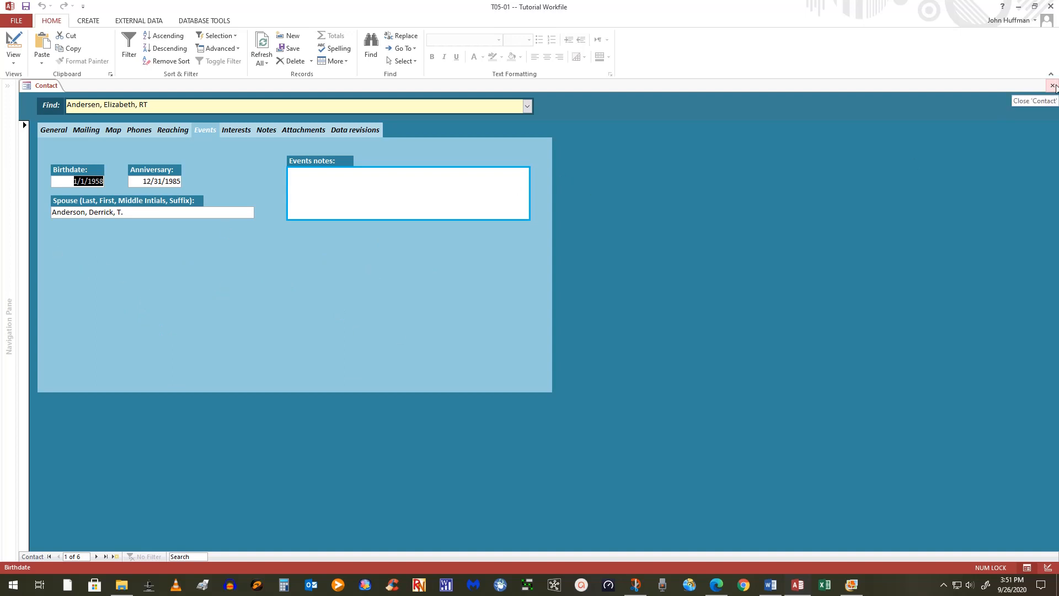
pyautogui.click(14, 47)
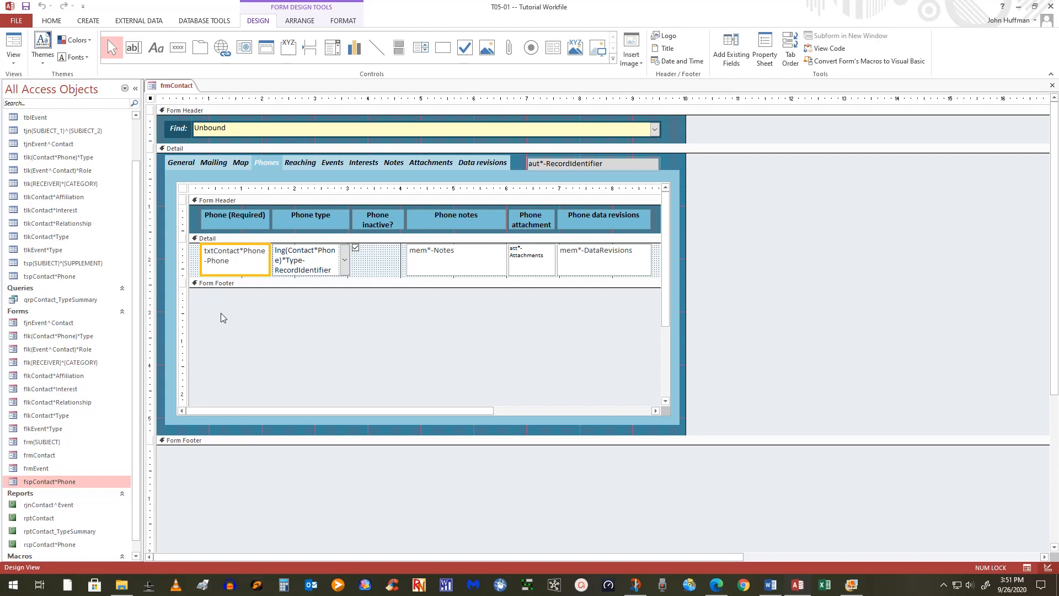
# Open the frmEvent form, view its Contacts page, and close the form.
pyautogui.doubleClick(48, 468)
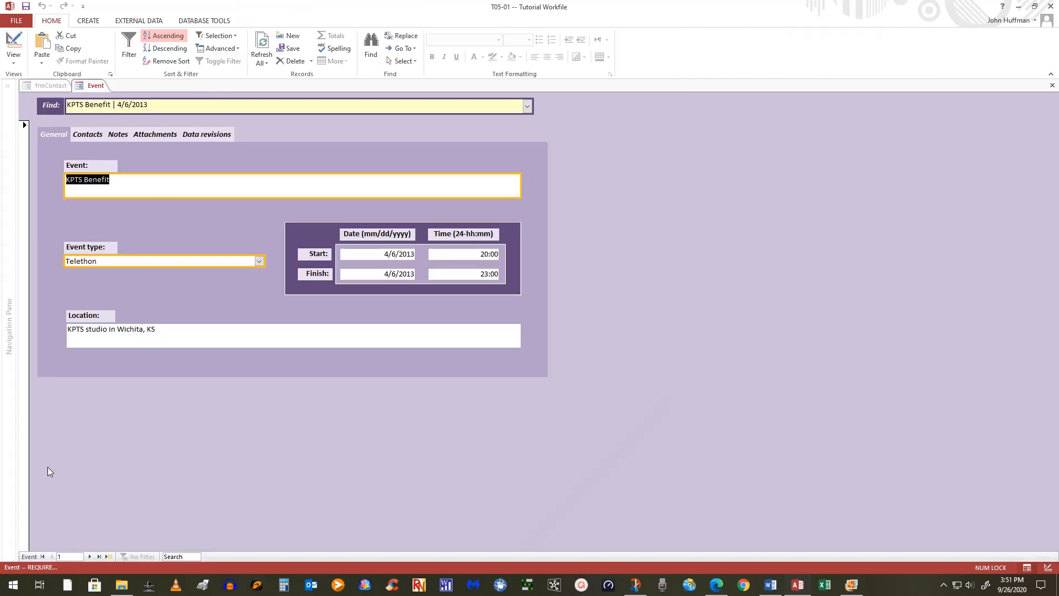
pyautogui.click(73, 134)
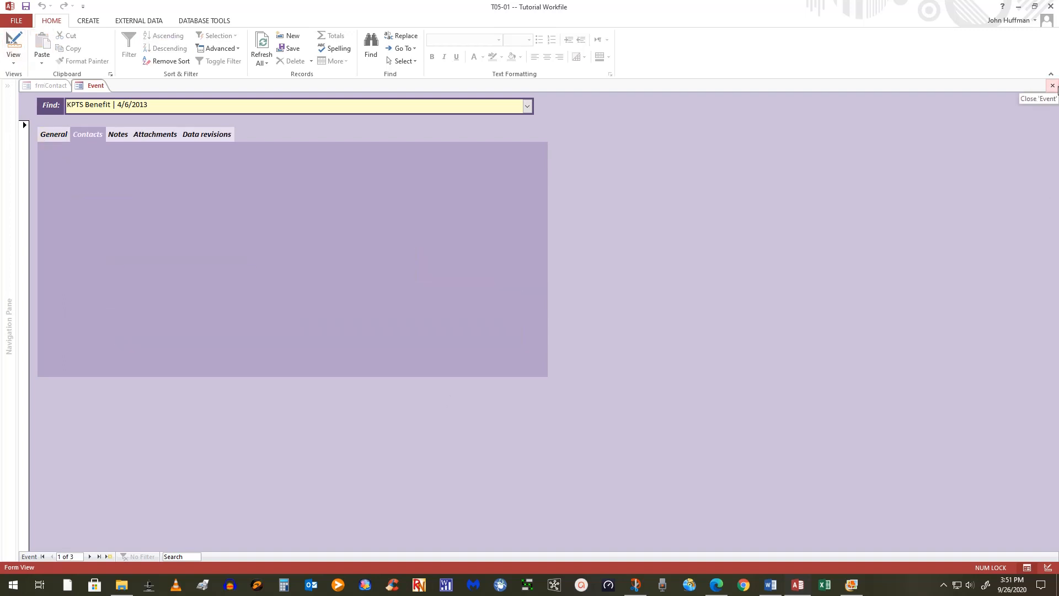
pyautogui.click(1054, 87)
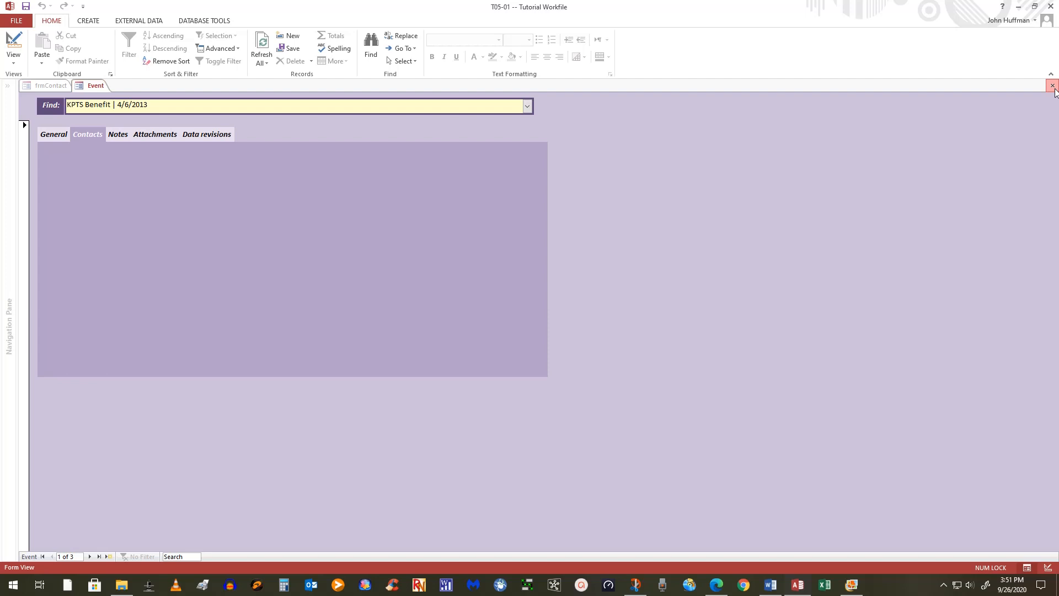
pyautogui.click(1053, 87)
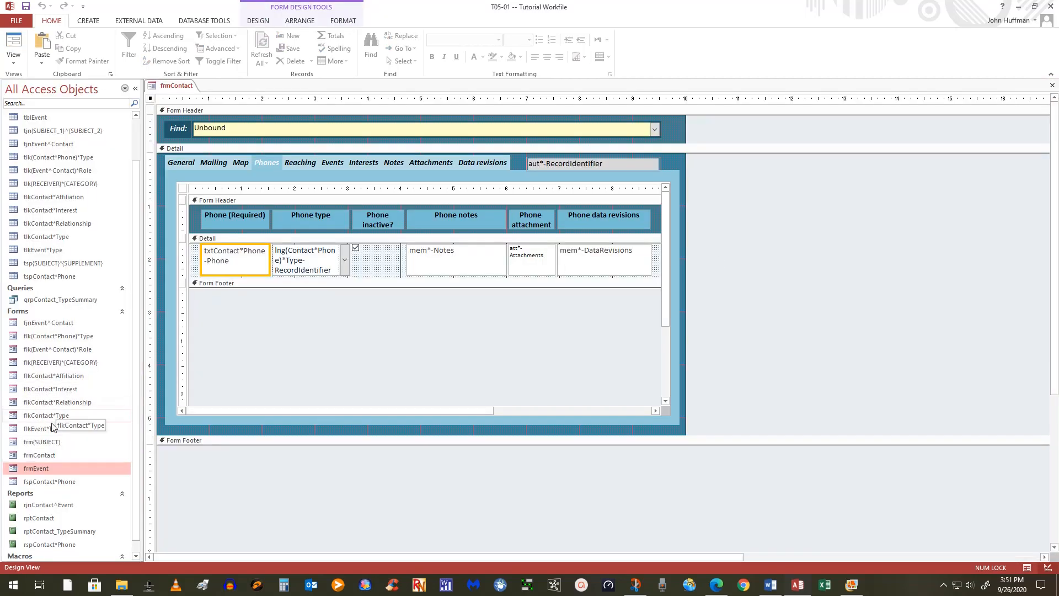
# Review the layout of the existing fjnEvent^Contact form in Design View and close it.
pyautogui.rightClick(72, 324)
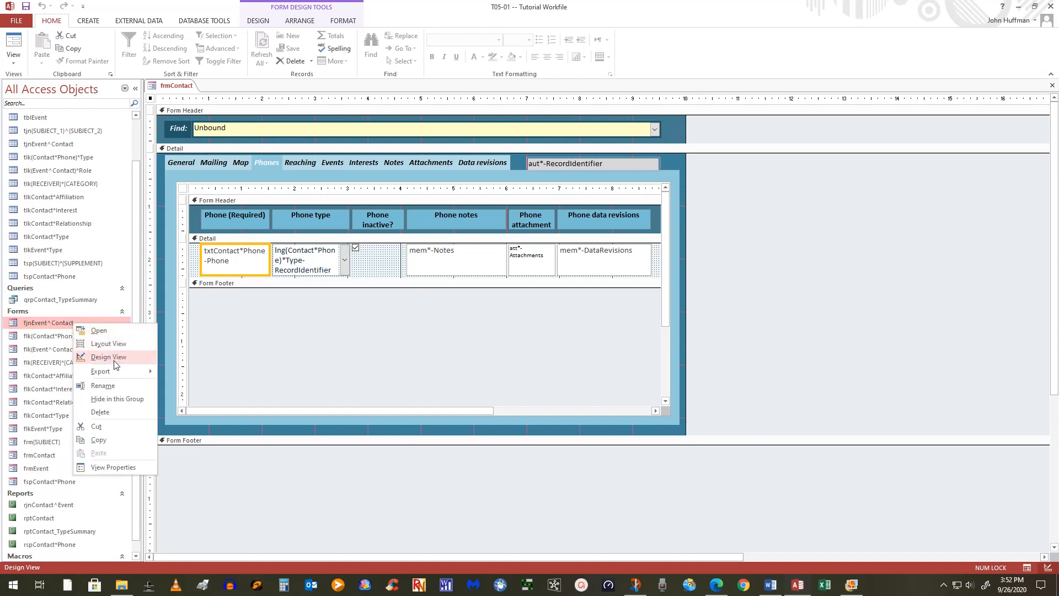
pyautogui.click(110, 358)
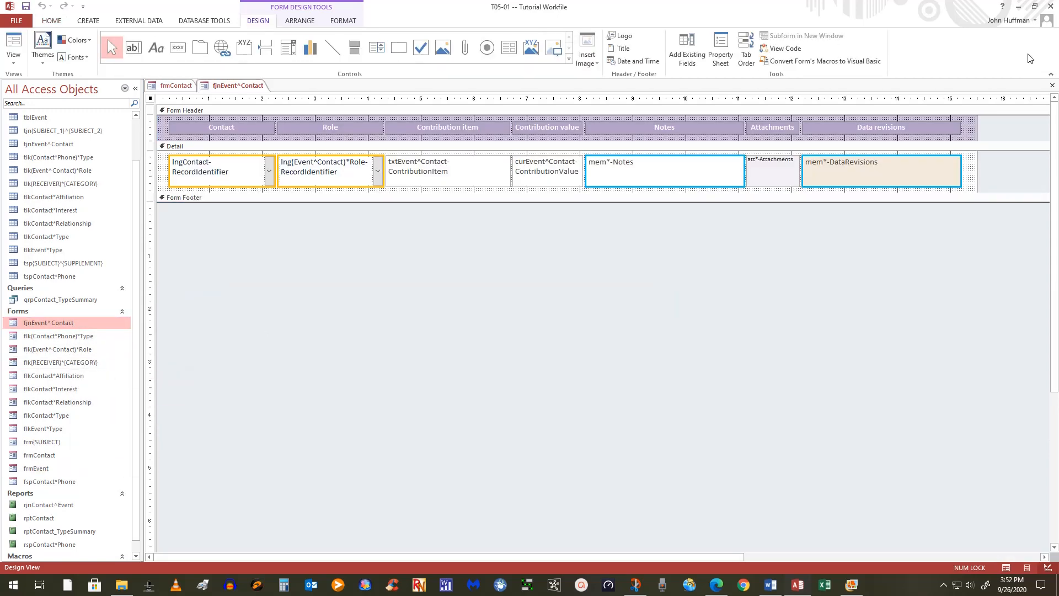
pyautogui.click(1053, 86)
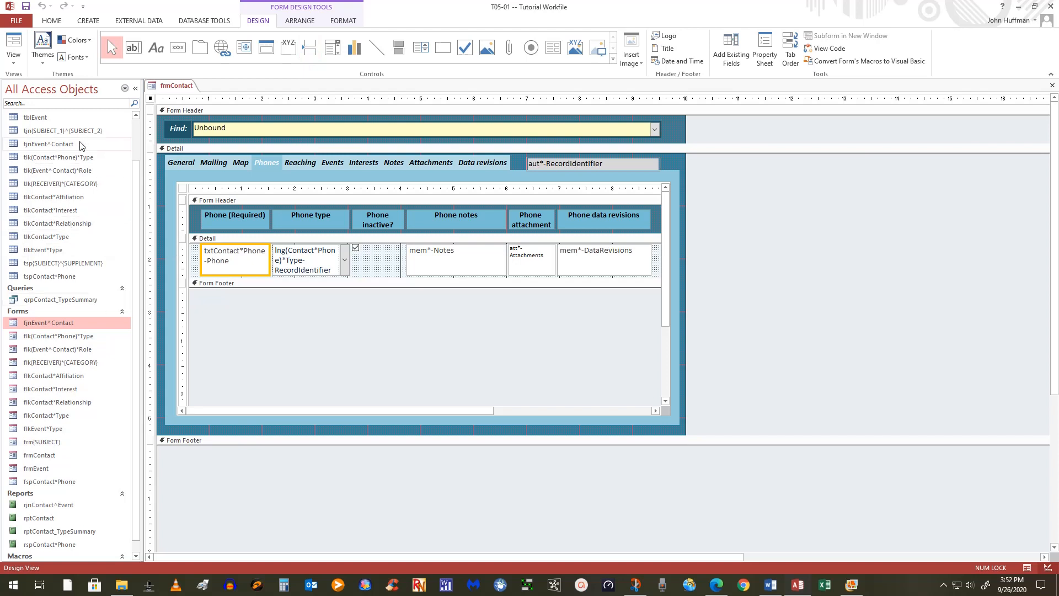
# Create a Multiple Items form from the tjnEvent^Contact table and delete the title and logo from its header.
pyautogui.click(46, 145)
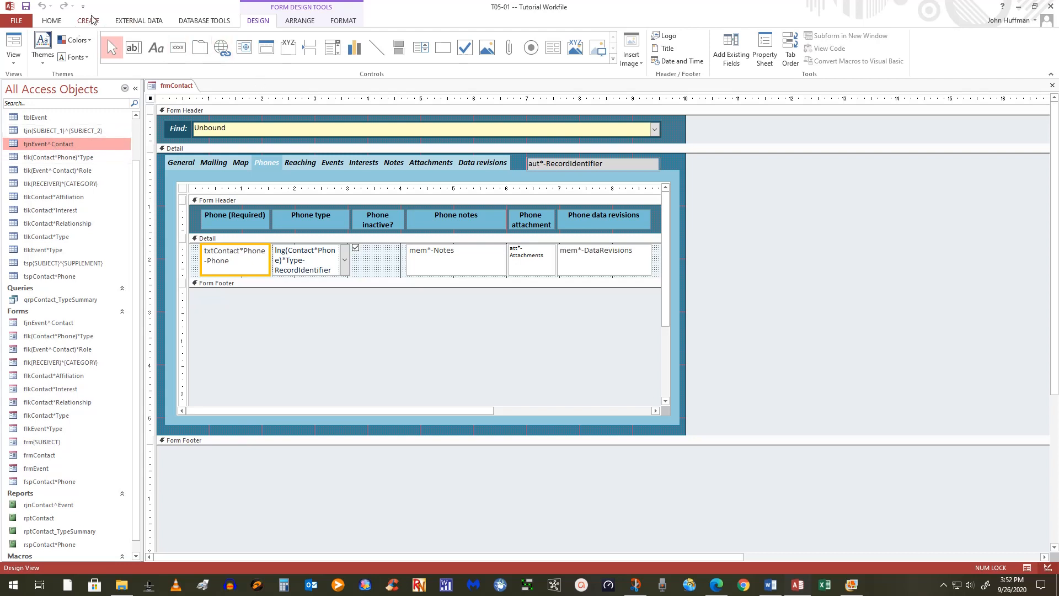
pyautogui.click(88, 22)
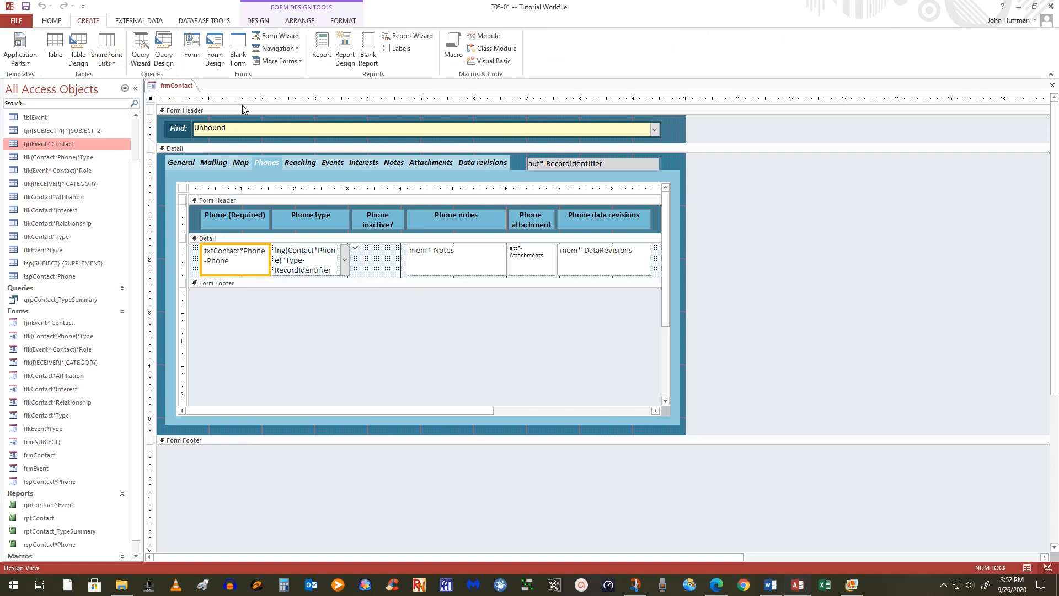
pyautogui.click(287, 61)
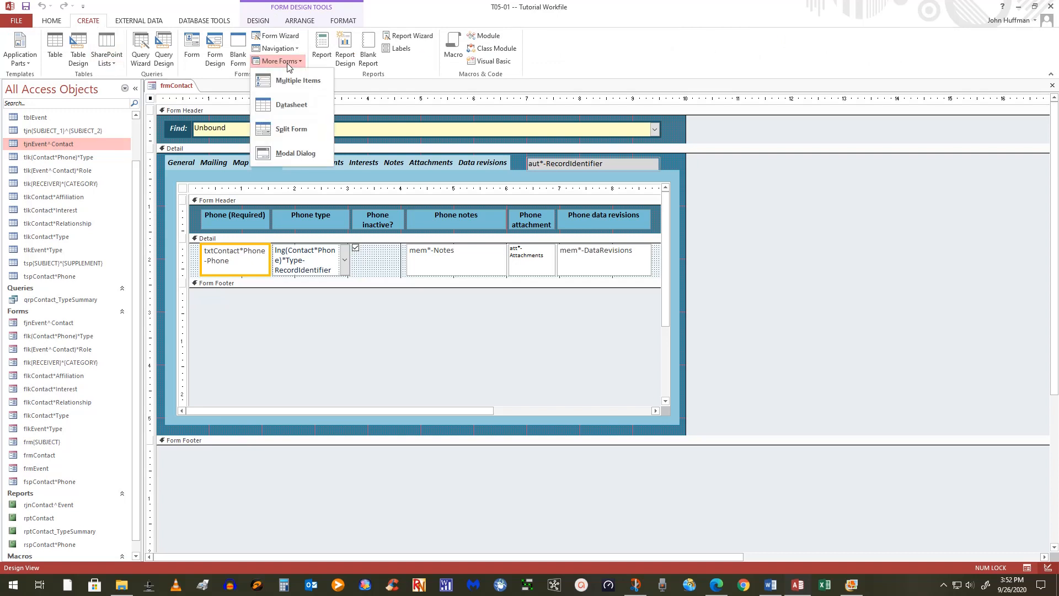
pyautogui.click(296, 81)
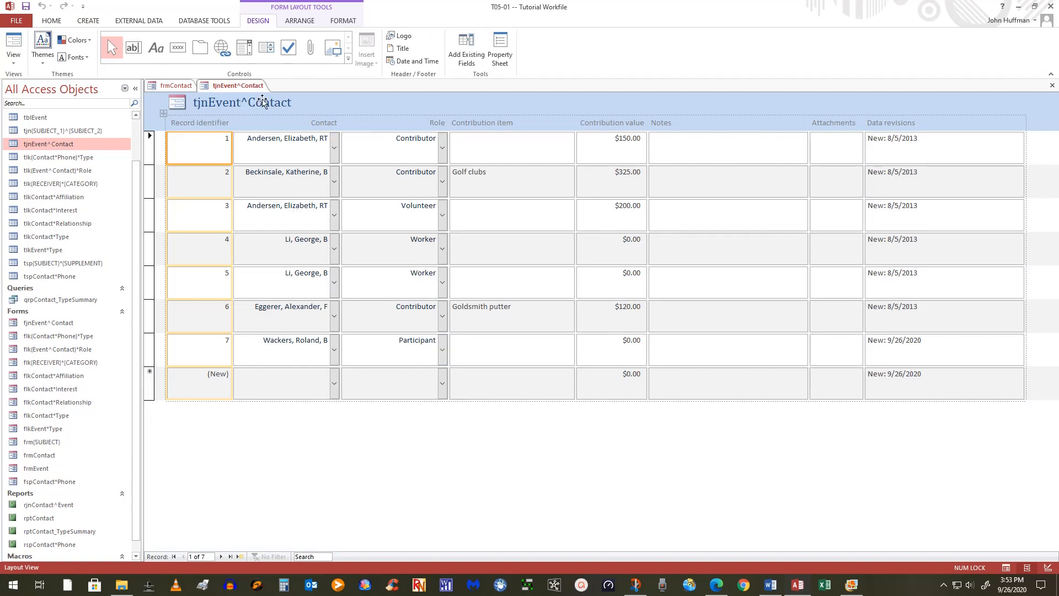
pyautogui.click(250, 105)
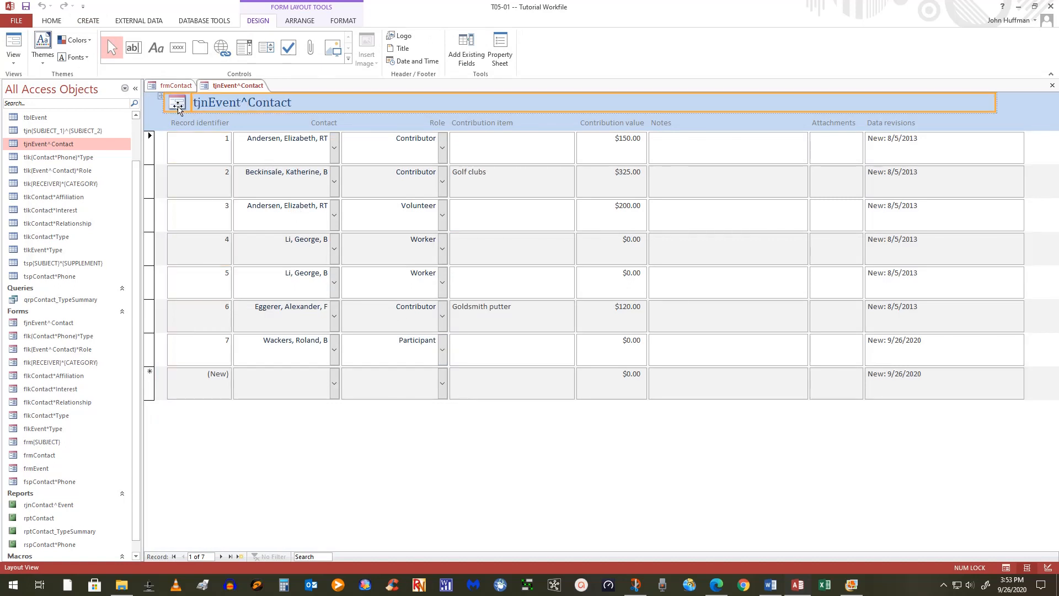
pyautogui.press('Delete')
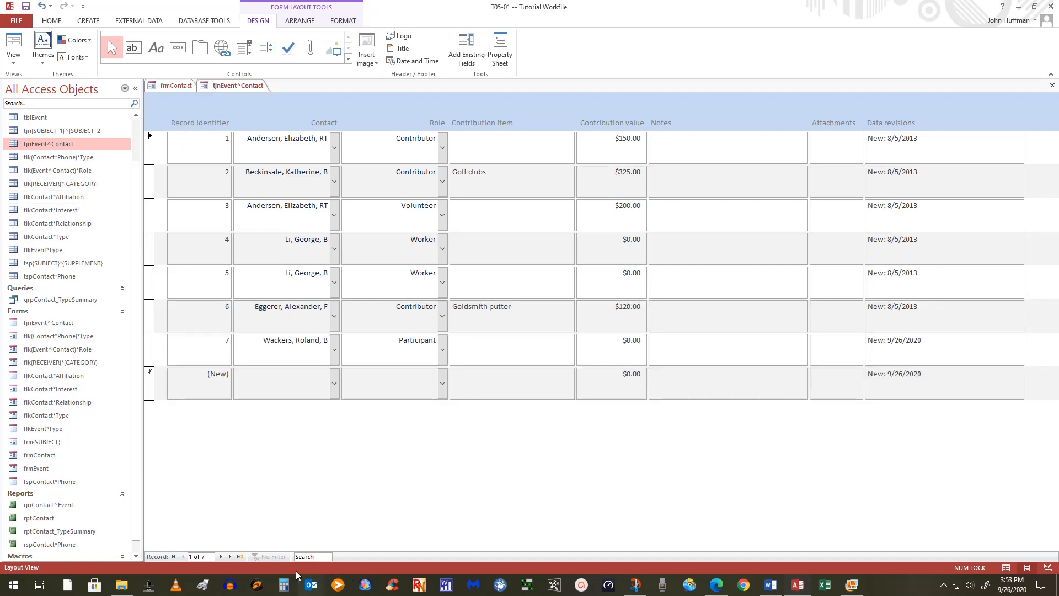
# In Design View, move the row of column labels to the top of the Form Header and shrink the header to fit.
pyautogui.click(7, 63)
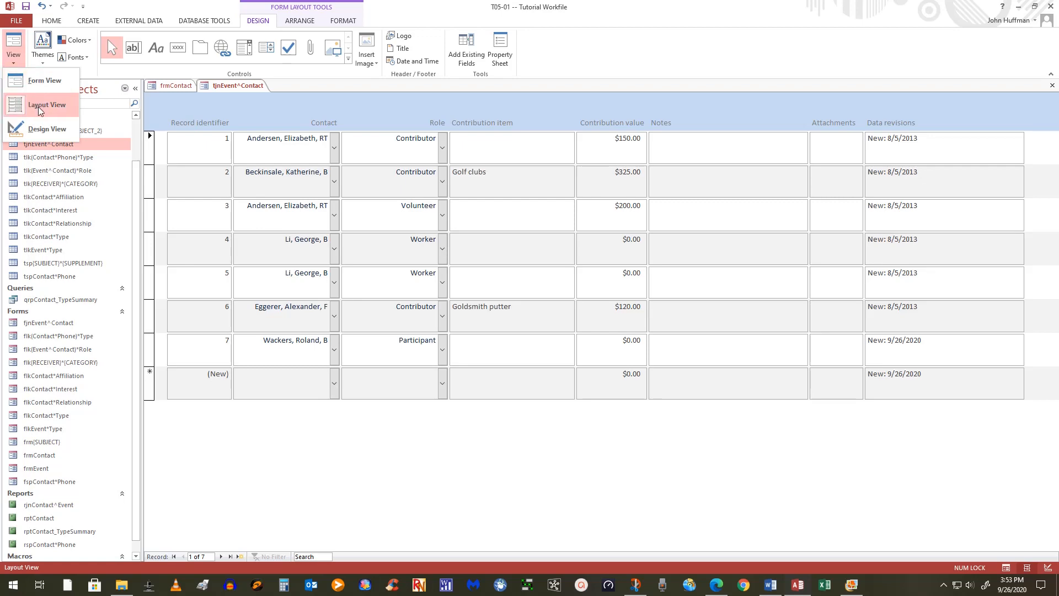
pyautogui.click(44, 128)
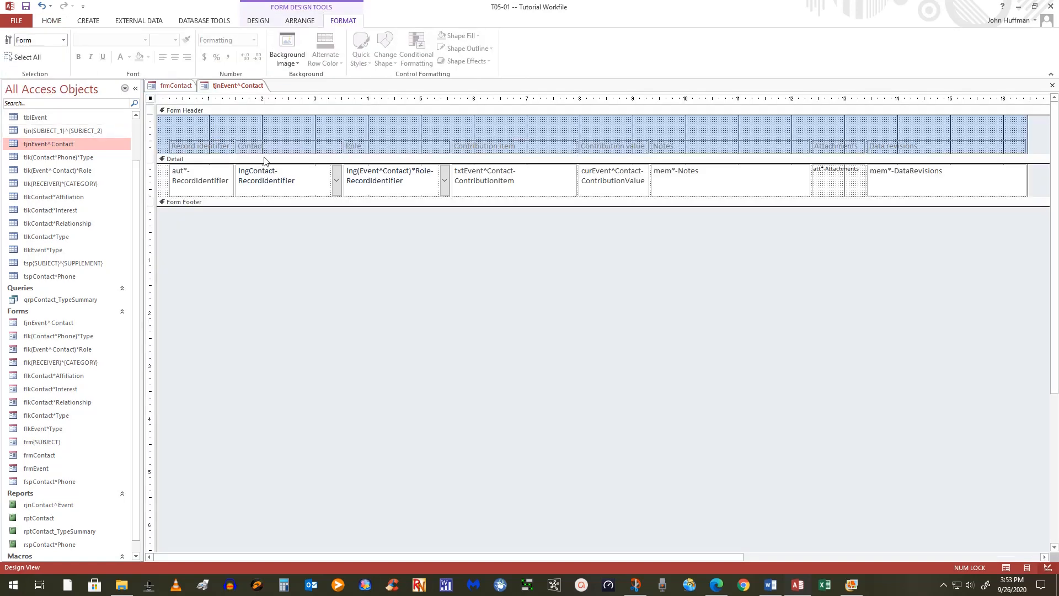
pyautogui.click(265, 134)
pyautogui.moveTo(265, 133); pyautogui.dragTo(269, 126)
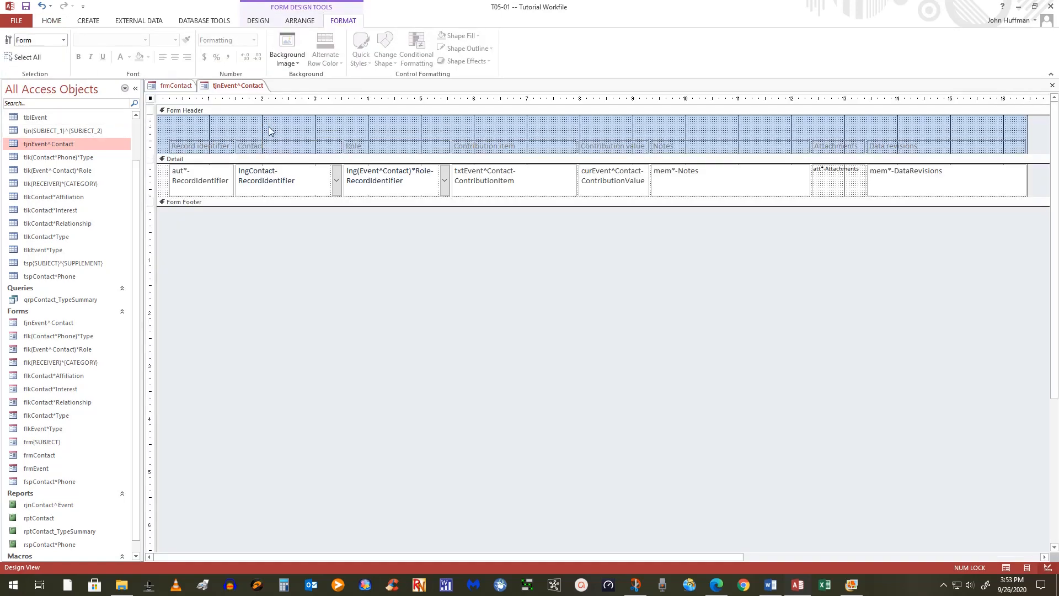
pyautogui.click(149, 145)
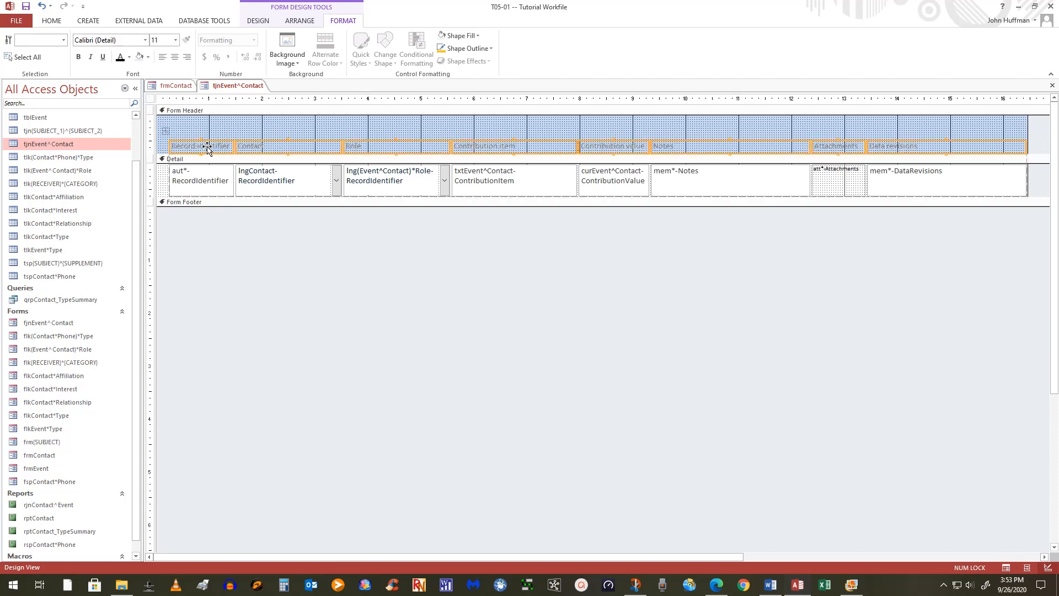
pyautogui.click(205, 120)
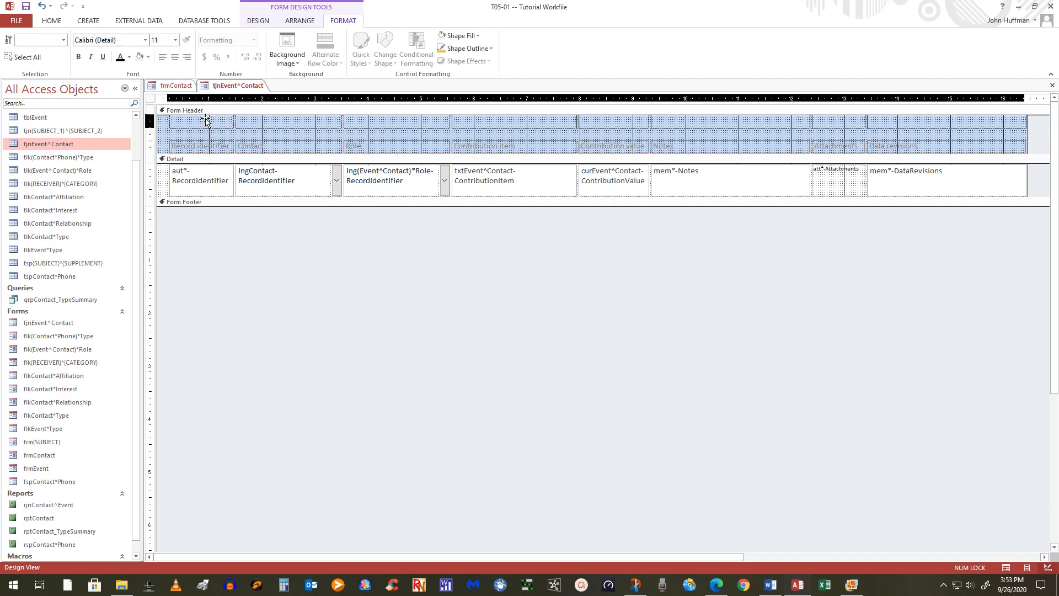
pyautogui.moveTo(205, 120); pyautogui.dragTo(226, 135)
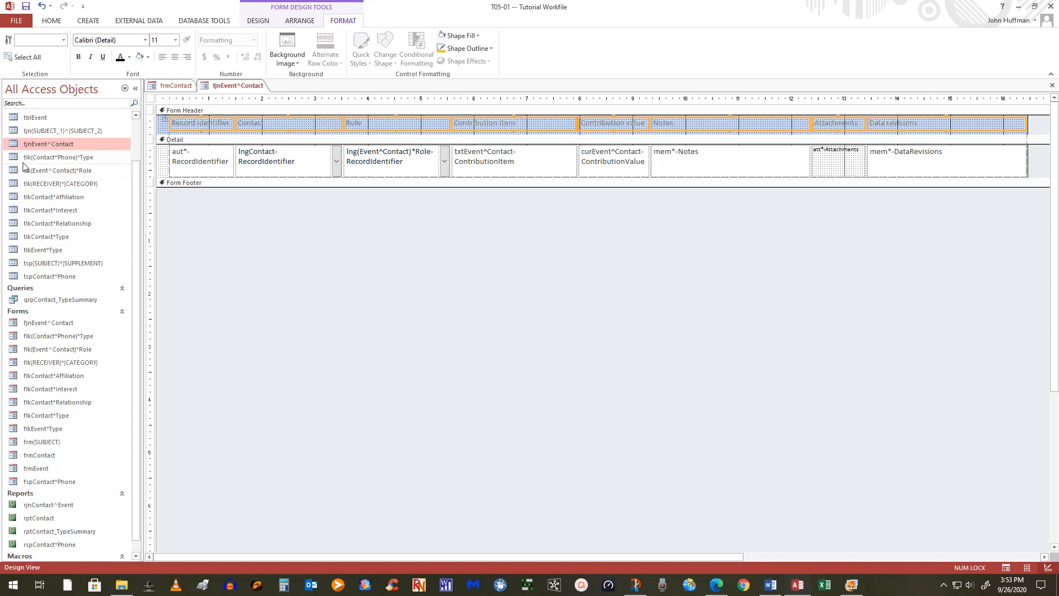
# Save the new form as fjnContact^Event.
pyautogui.click(26, 7)
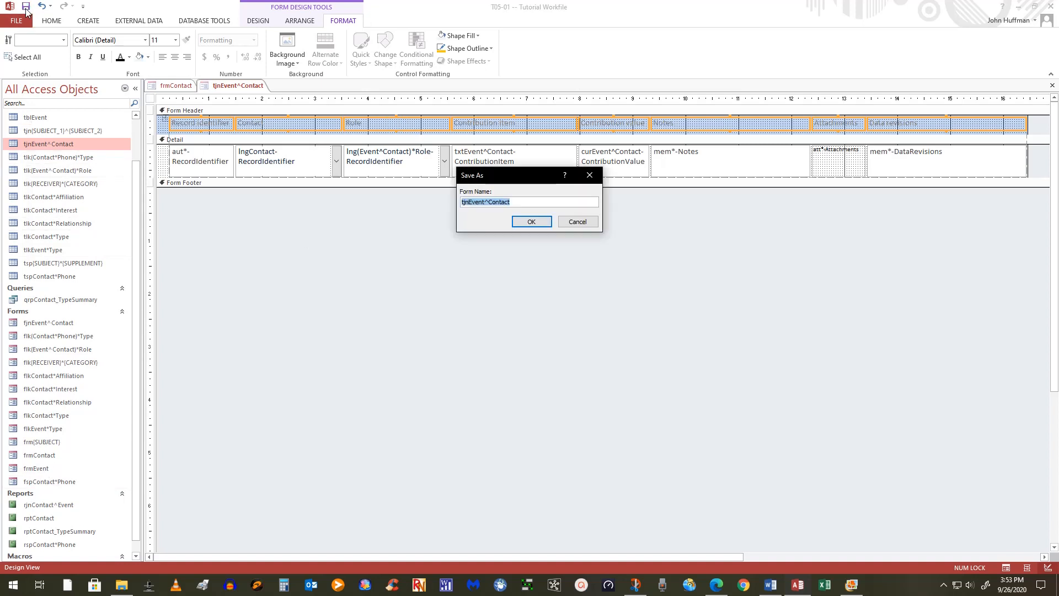
pyautogui.click(465, 203)
pyautogui.press('BackSpace')
pyautogui.write('f')
pyautogui.press('Right')
pyautogui.press('Right')
pyautogui.press('Right')
pyautogui.press('Right')
pyautogui.press('Right')
pyautogui.press('Right')
pyautogui.press('Right')
pyautogui.press('BackSpace')
pyautogui.press('BackSpace')
pyautogui.press('BackSpace')
pyautogui.press('BackSpace')
pyautogui.press('BackSpace')
pyautogui.write('Contact')
pyautogui.doubleClick(496, 200)
pyautogui.write('E')
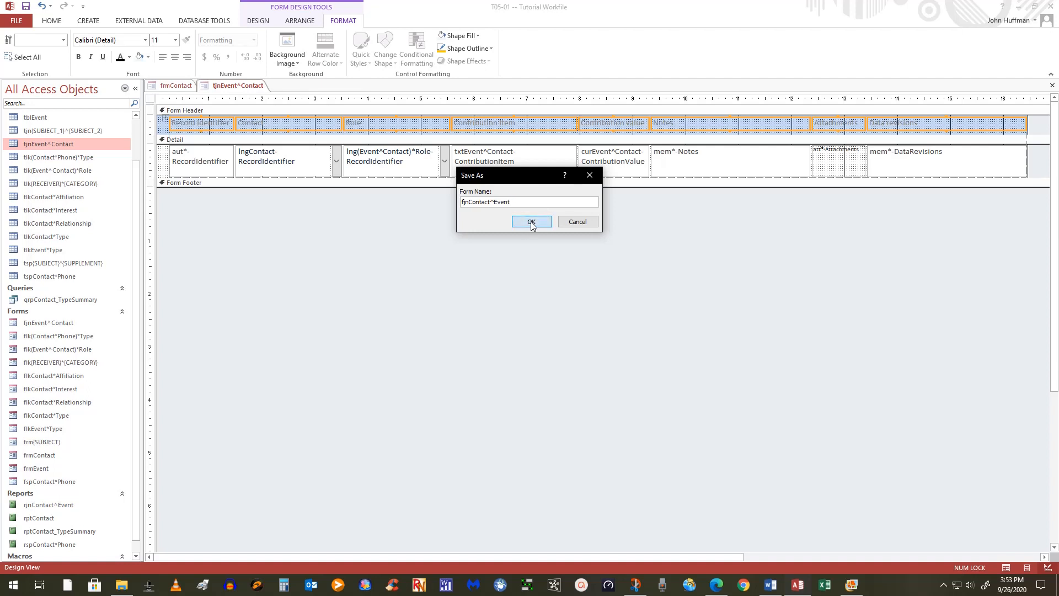
pyautogui.click(531, 222)
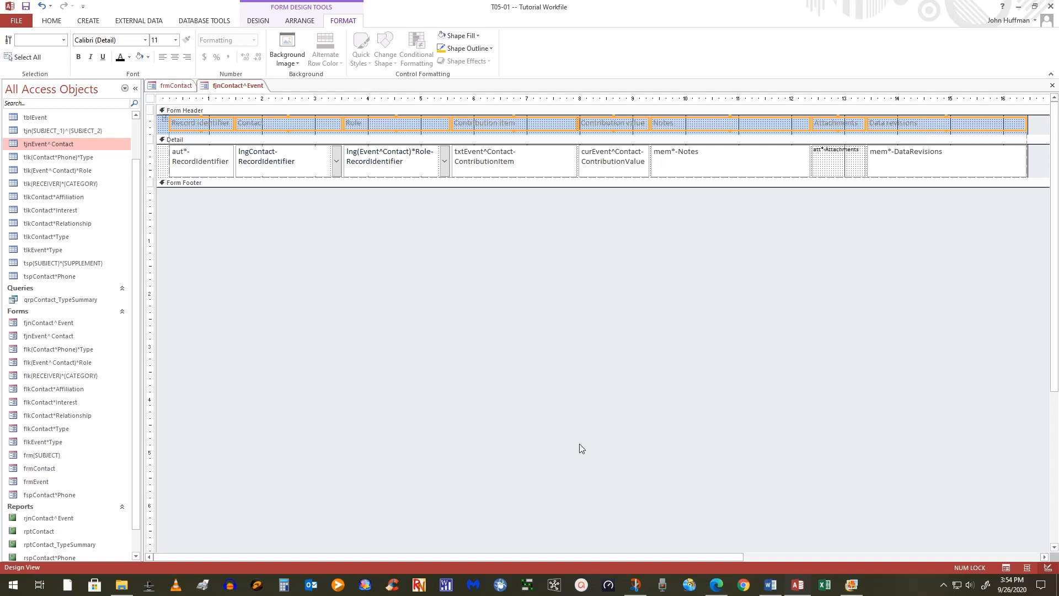
# Examine the fields of the tjnEvent^Contact table in read-only Design View and close the table.
pyautogui.rightClick(62, 144)
pyautogui.moveTo(105, 176)
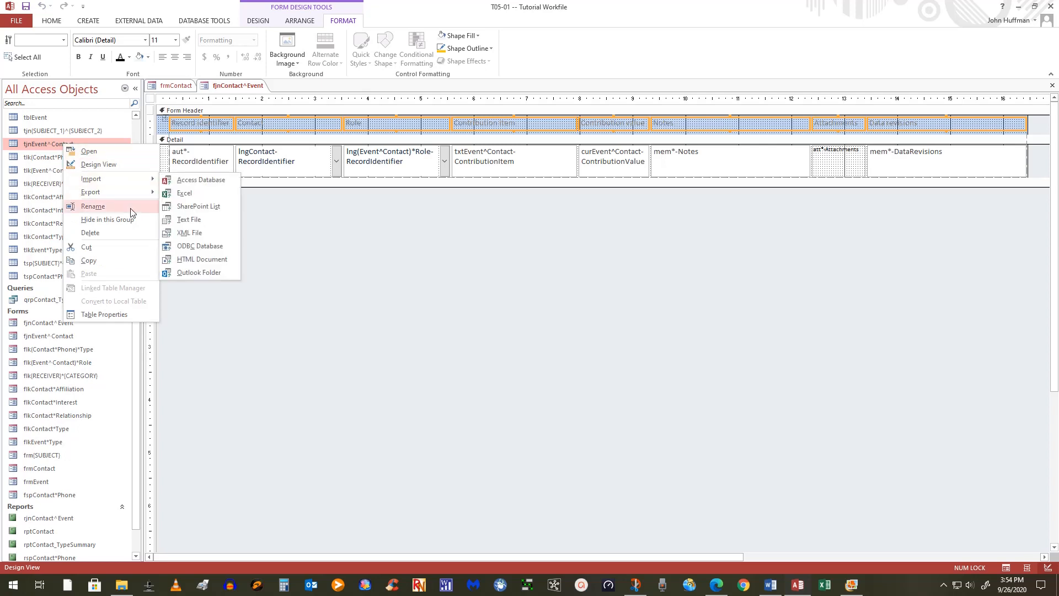
pyautogui.click(102, 165)
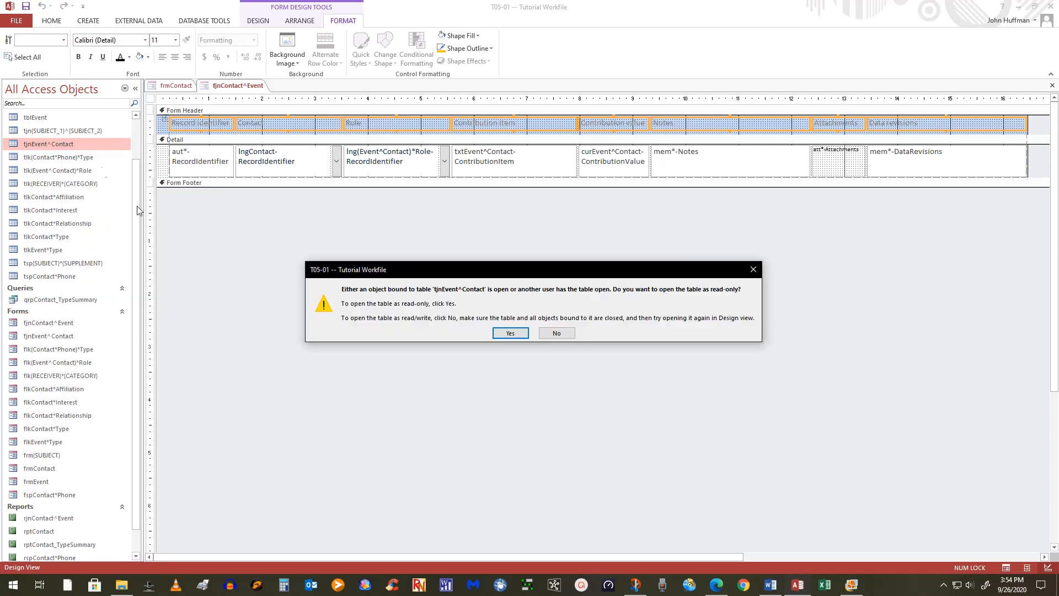
pyautogui.click(511, 333)
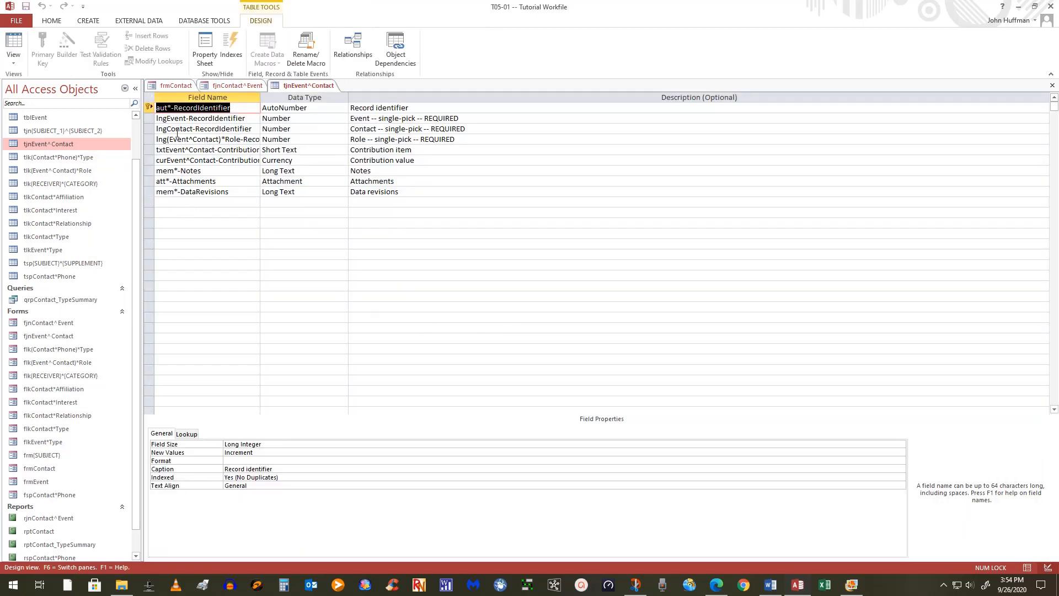
pyautogui.click(1053, 87)
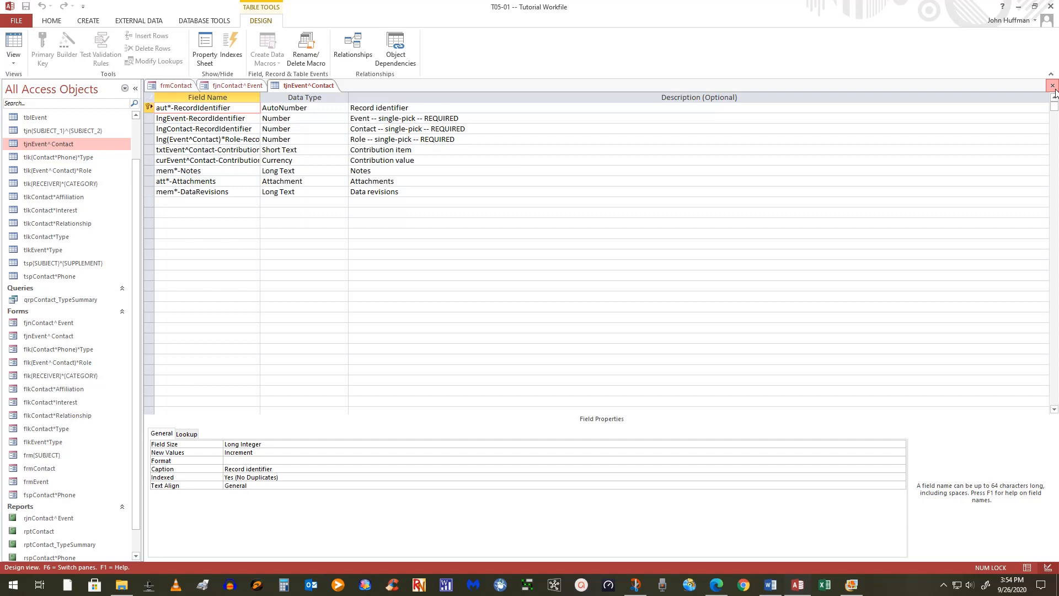
pyautogui.click(1053, 86)
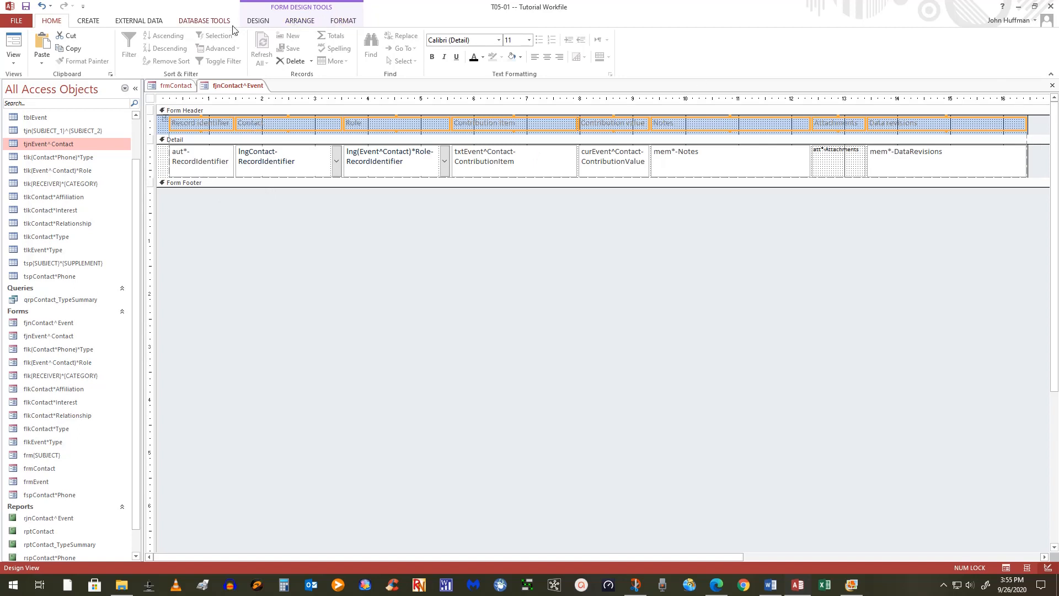
# Add the lngEvent-RecordIdentifier field between the record identifier and Contact columns and widen it to match the Contact column.
pyautogui.click(258, 21)
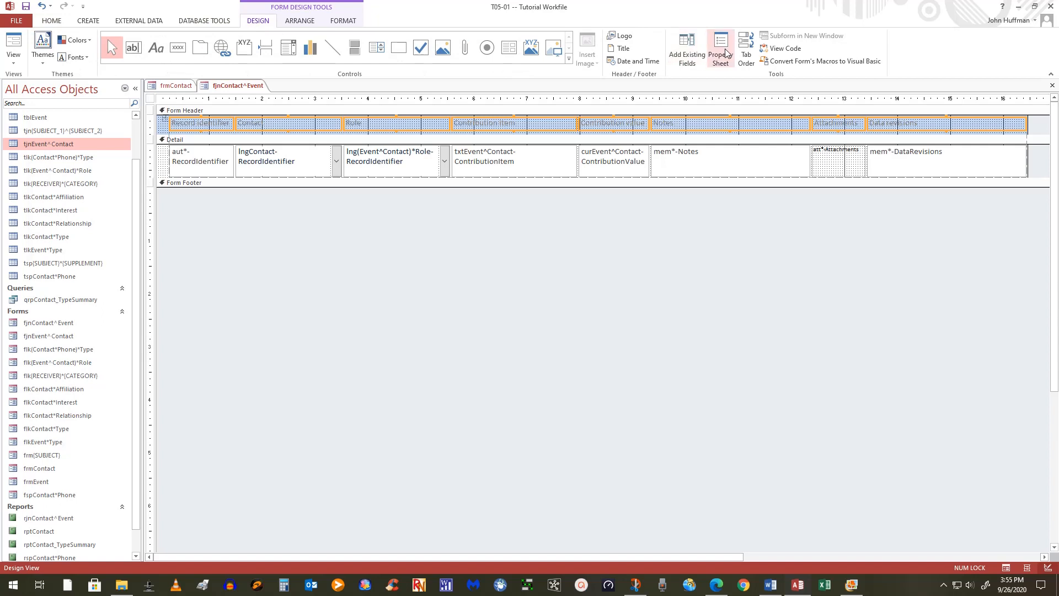
pyautogui.click(695, 56)
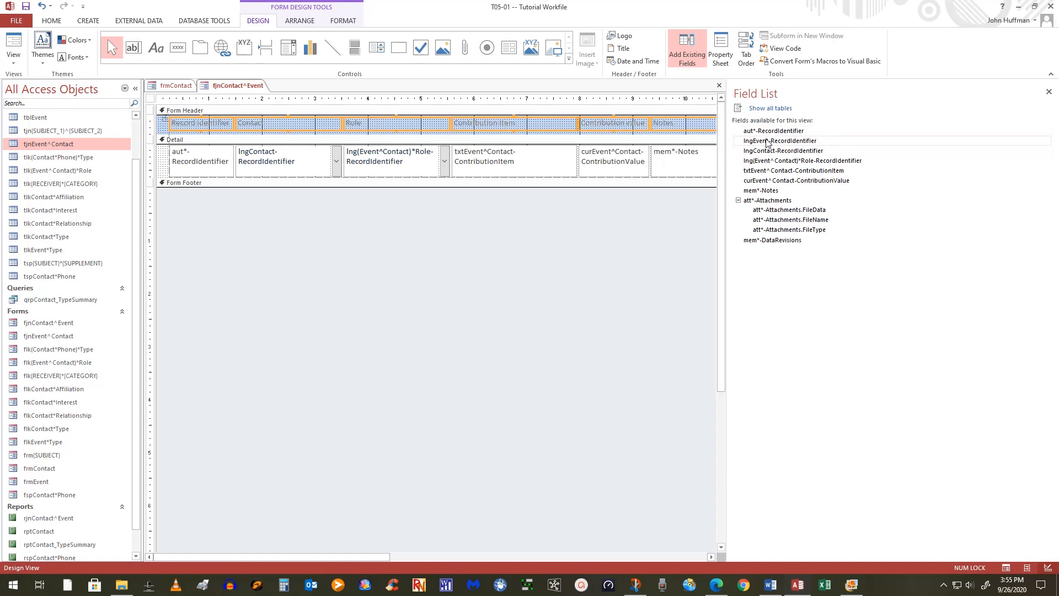
pyautogui.moveTo(766, 141); pyautogui.dragTo(255, 173)
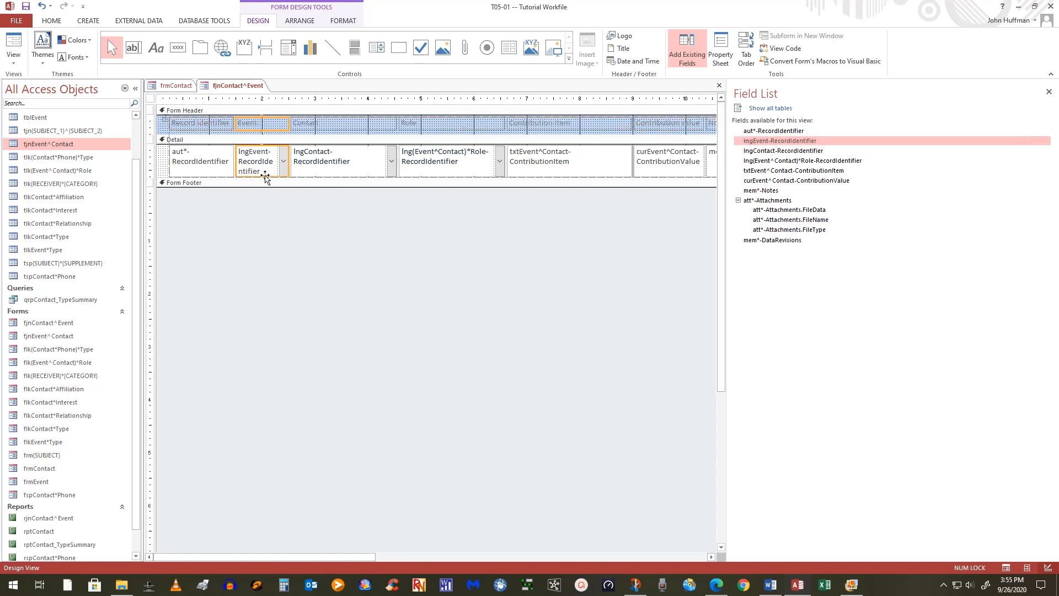
pyautogui.click(1049, 92)
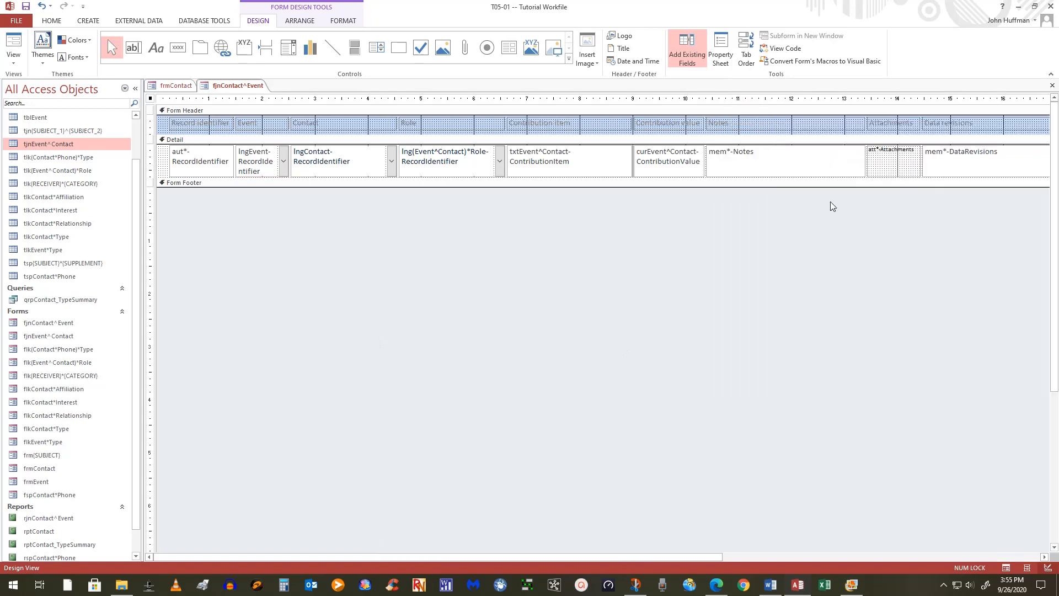
pyautogui.click(249, 167)
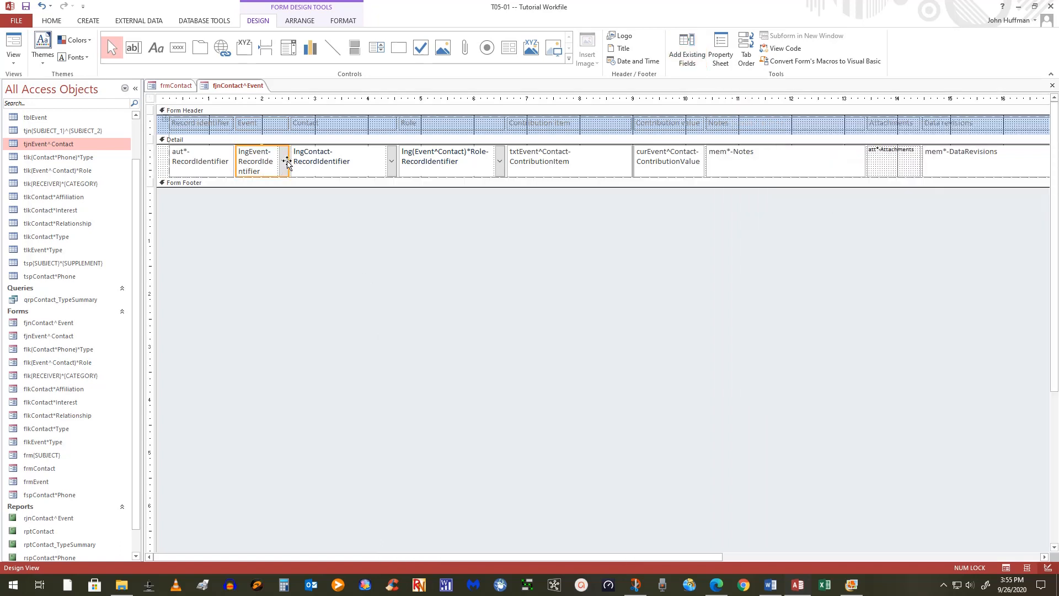
pyautogui.moveTo(289, 164); pyautogui.dragTo(342, 163)
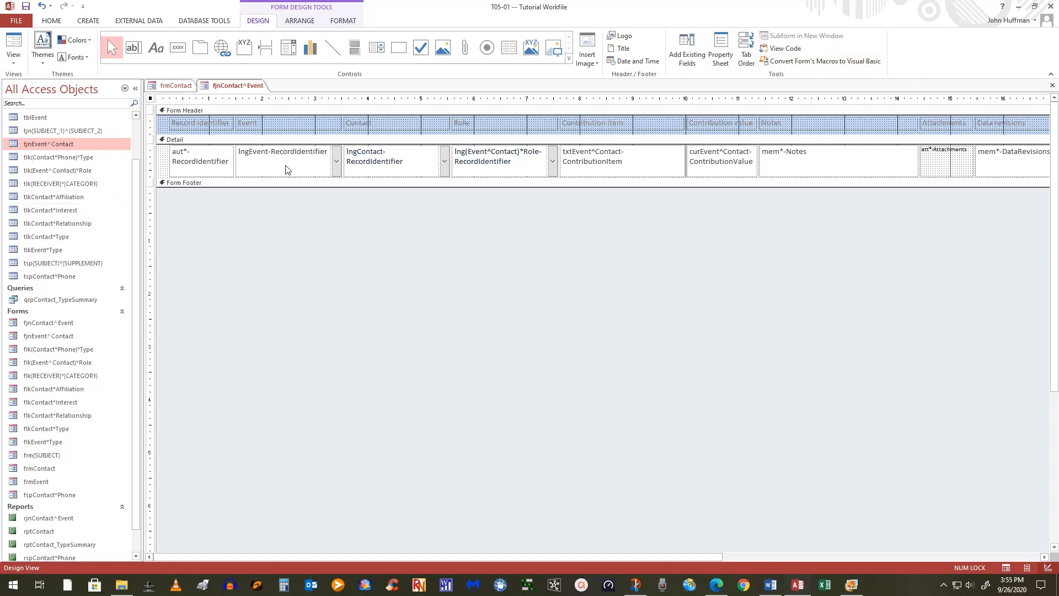
pyautogui.click(208, 165)
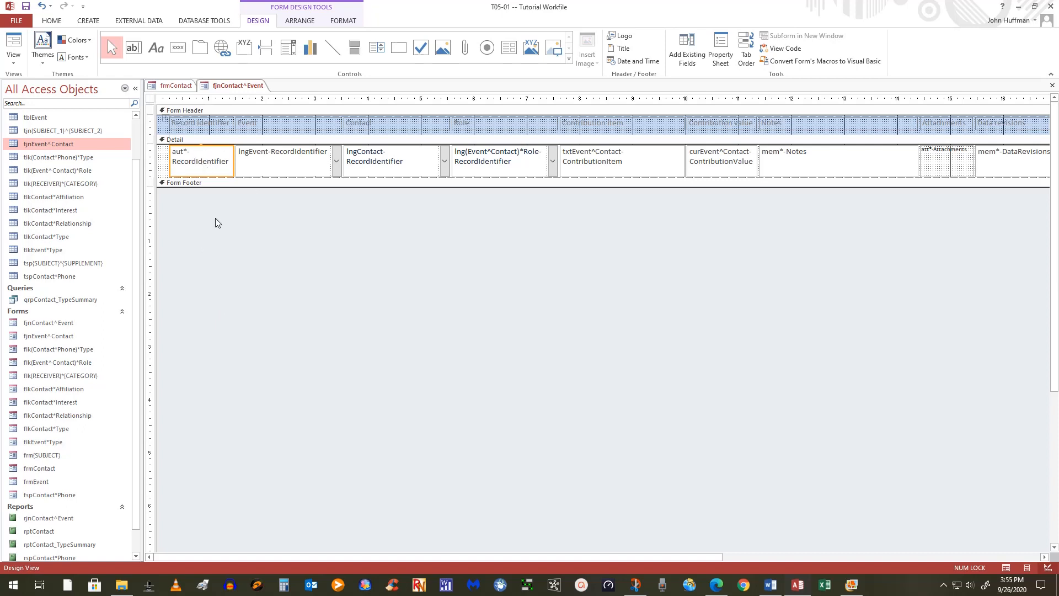
pyautogui.press('Delete')
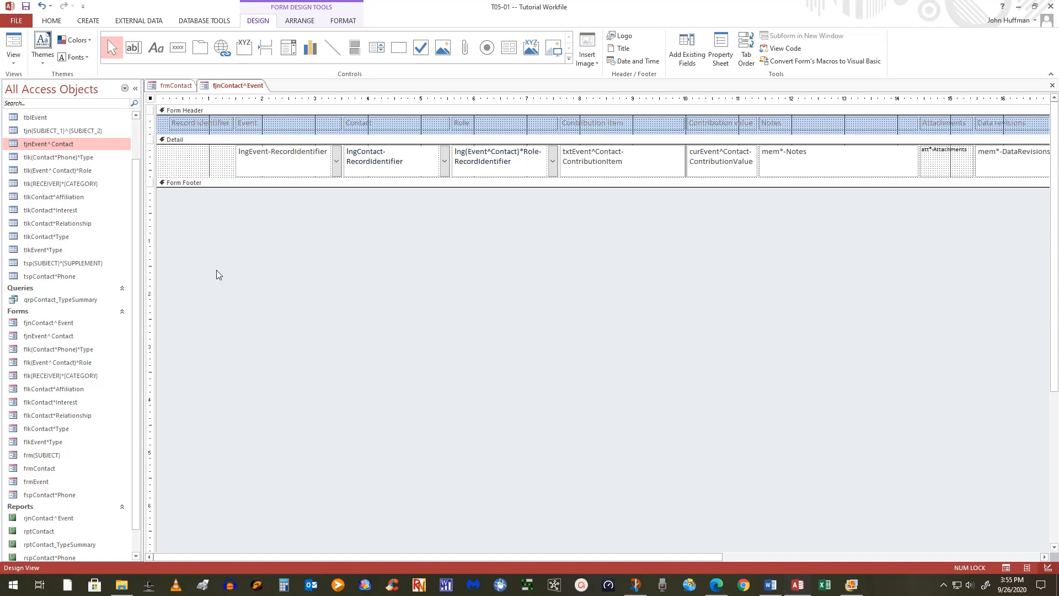
pyautogui.hotkey('ctrl', 'z')
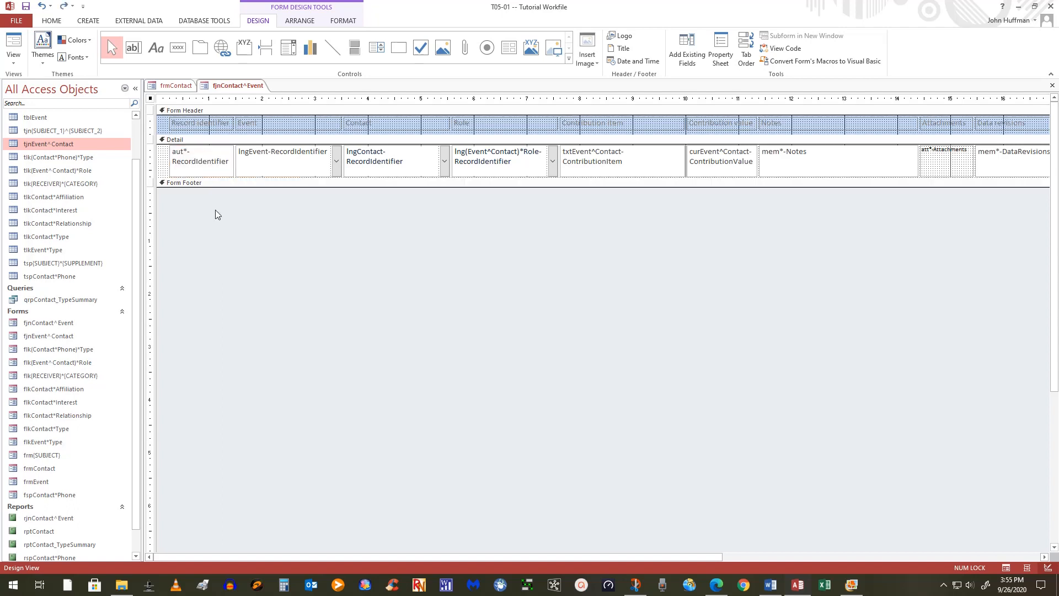
# Switch fjnContact^Event to Layout View and delete the entire Record identifier column, including its header label.
pyautogui.click(14, 63)
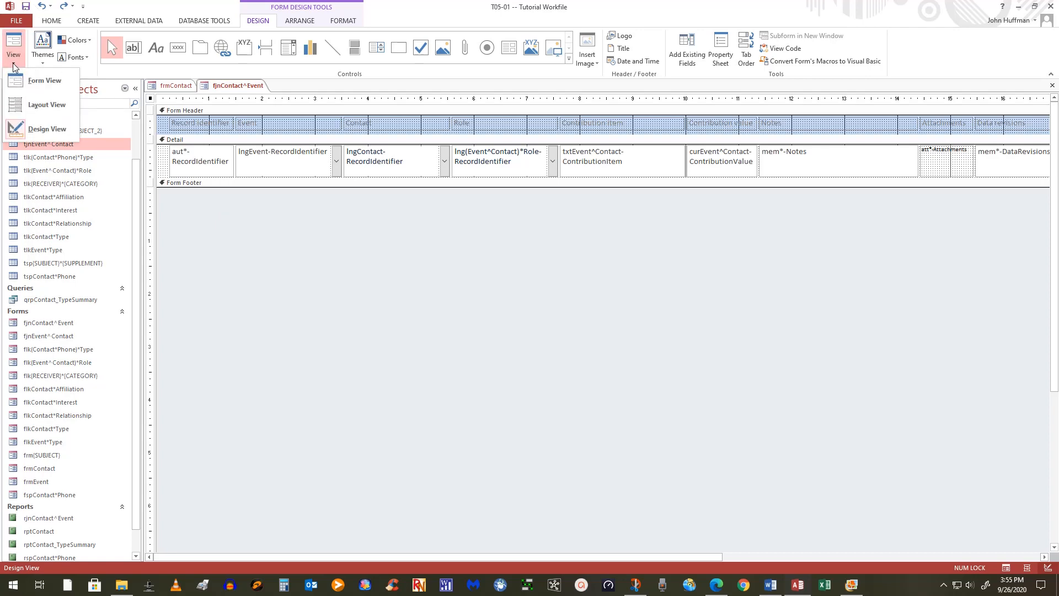
pyautogui.click(46, 108)
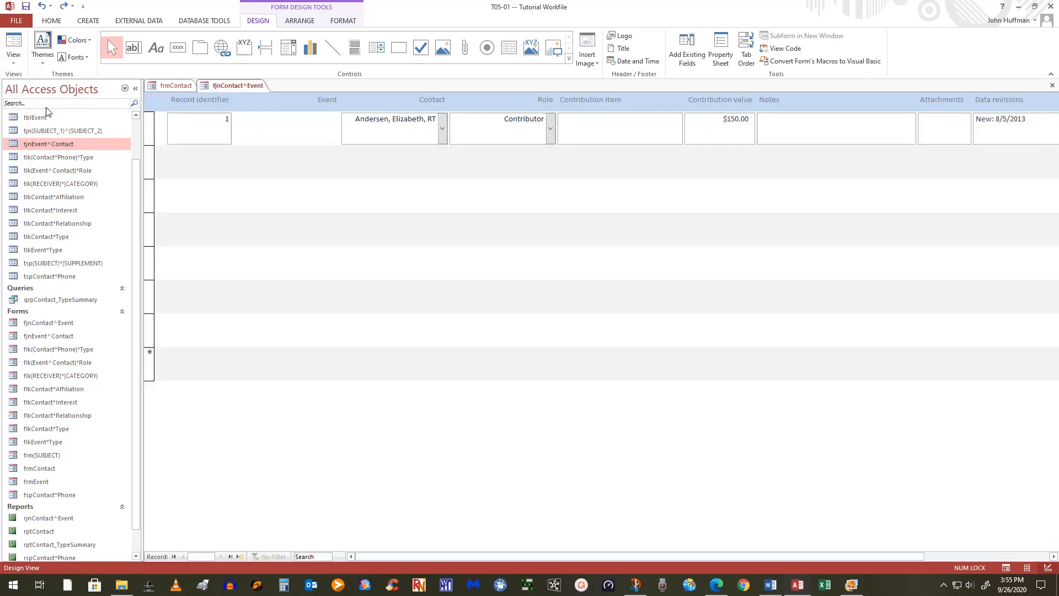
pyautogui.click(204, 134)
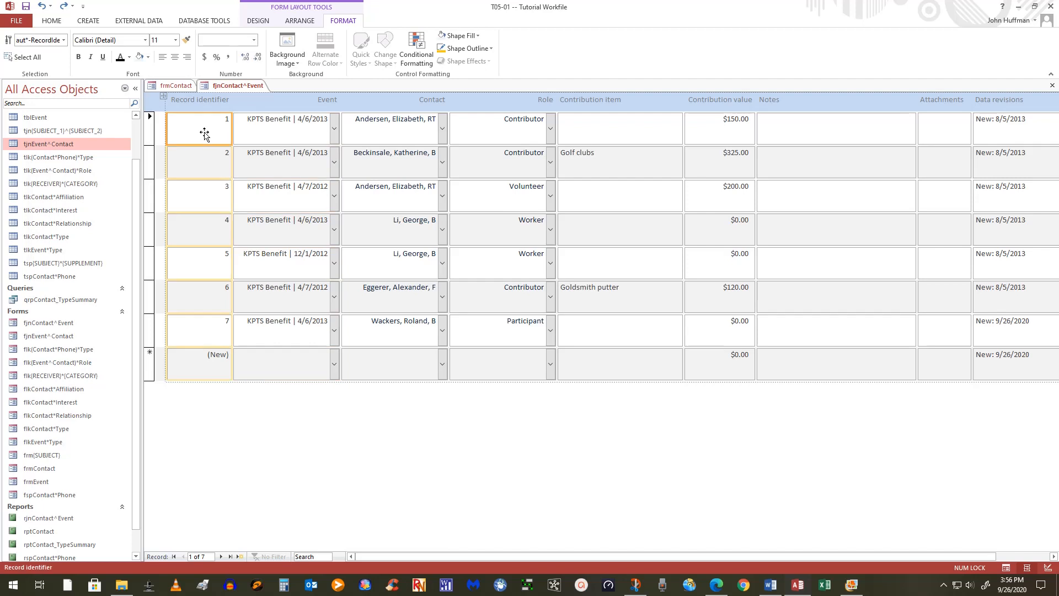
pyautogui.rightClick(204, 135)
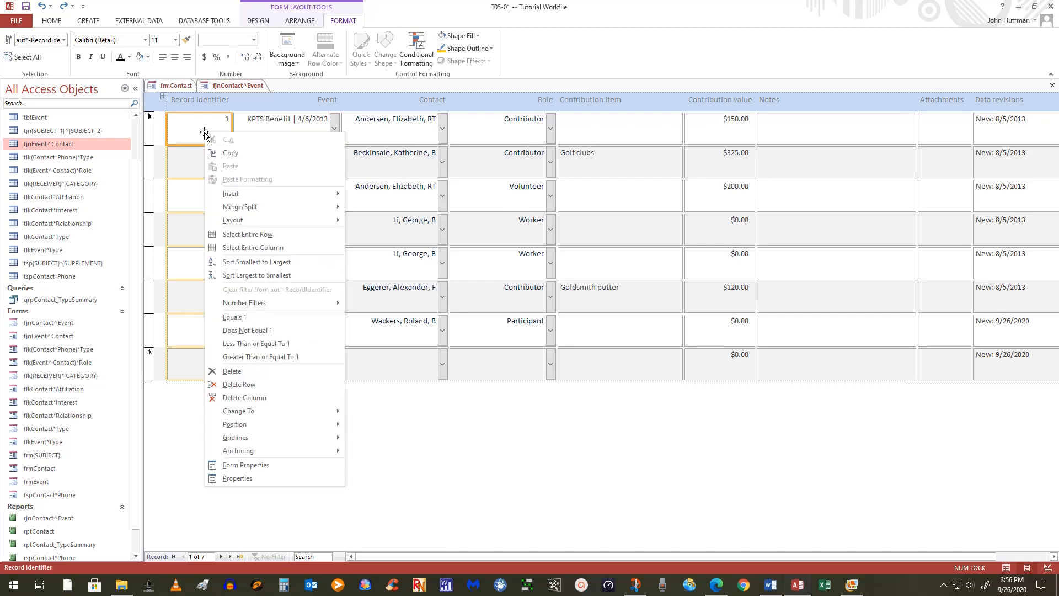
pyautogui.click(236, 398)
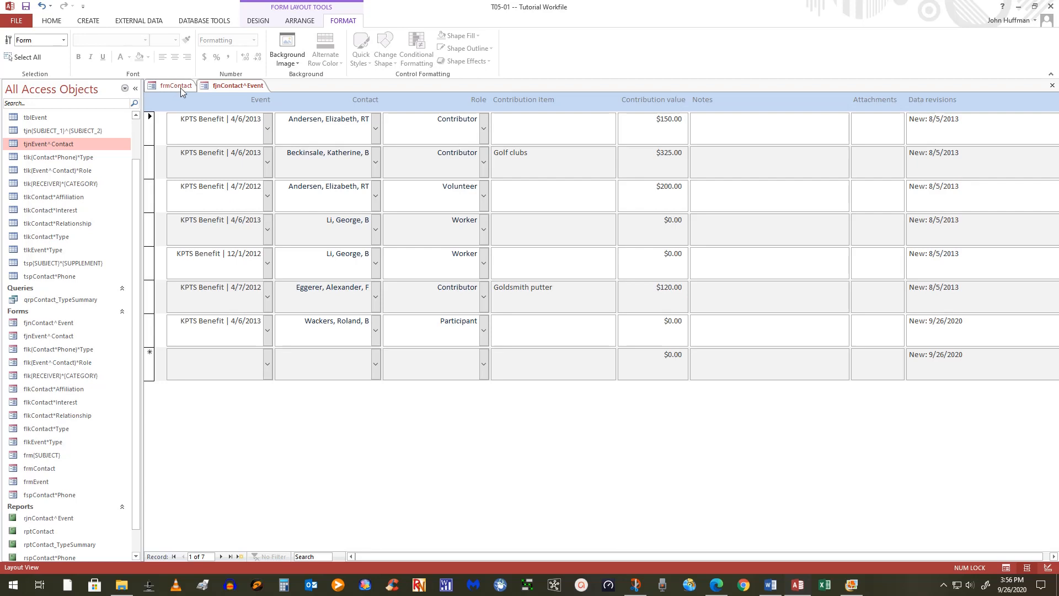
# Delete the entire Contact column from the form layout.
pyautogui.click(338, 126)
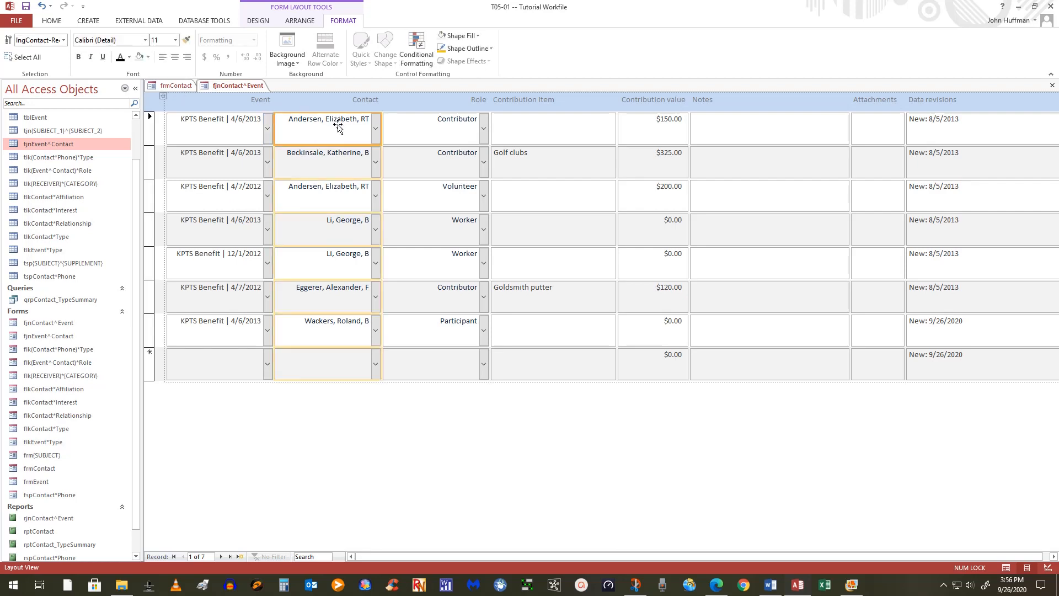
pyautogui.rightClick(338, 127)
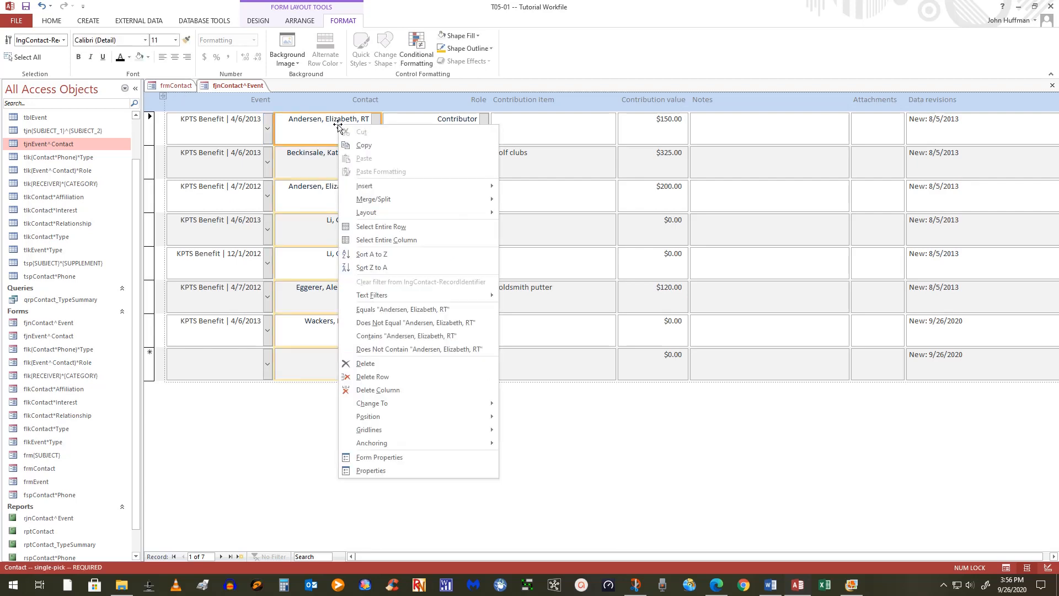
pyautogui.click(375, 392)
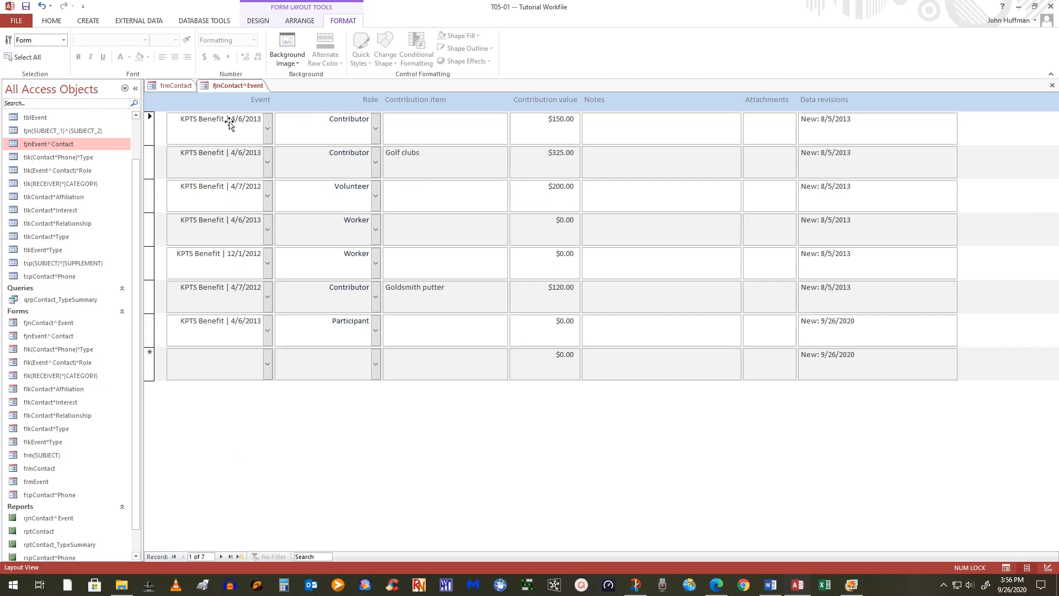
# Narrow the Role, Contribution item and Notes columns to make the form more compact.
pyautogui.click(296, 138)
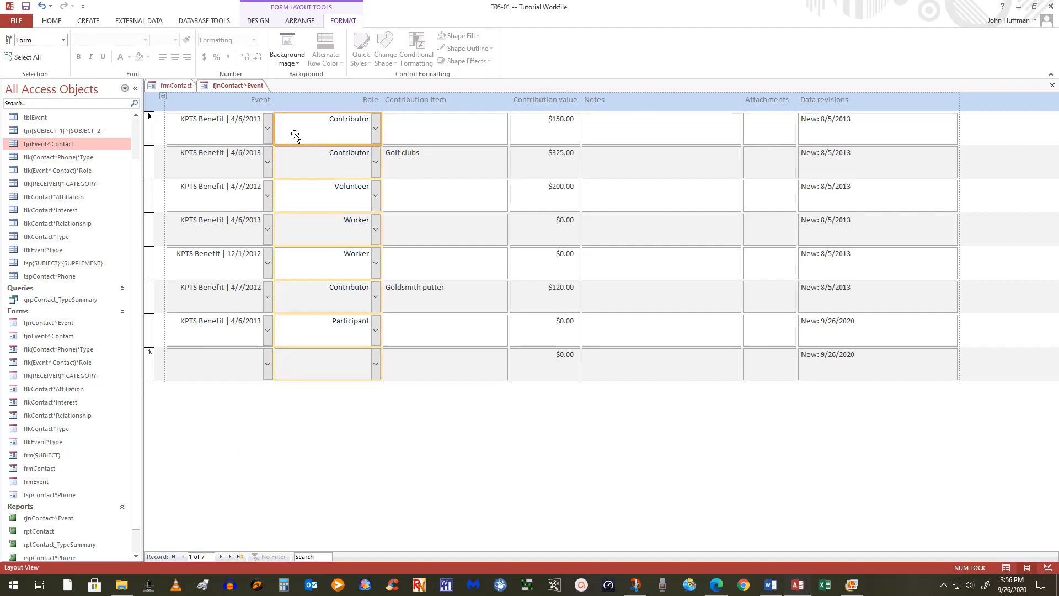
pyautogui.moveTo(377, 129); pyautogui.dragTo(346, 130)
pyautogui.click(418, 136)
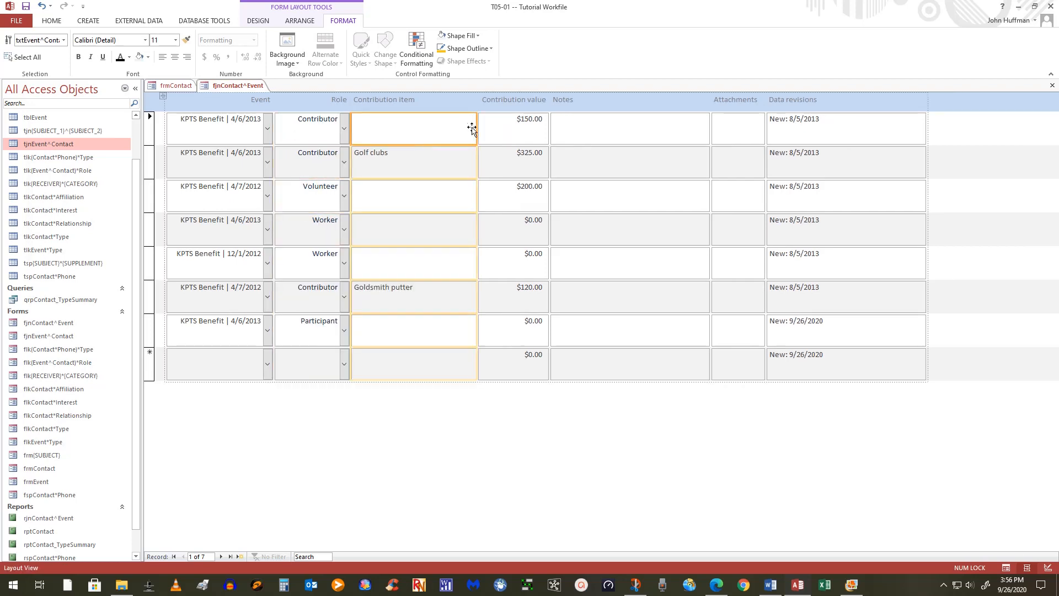
pyautogui.moveTo(476, 130); pyautogui.dragTo(427, 130)
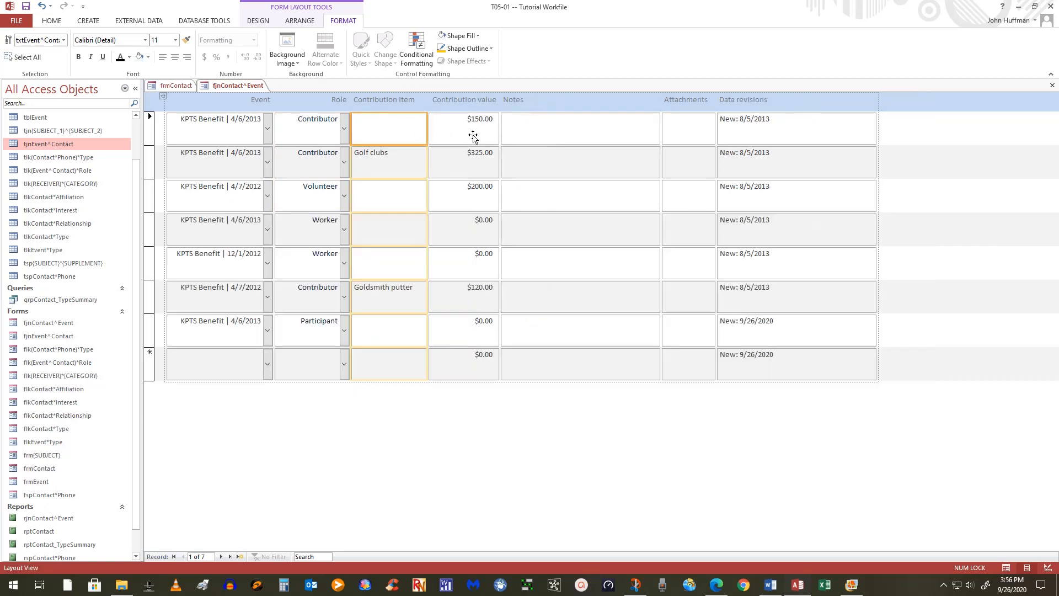
pyautogui.click(530, 138)
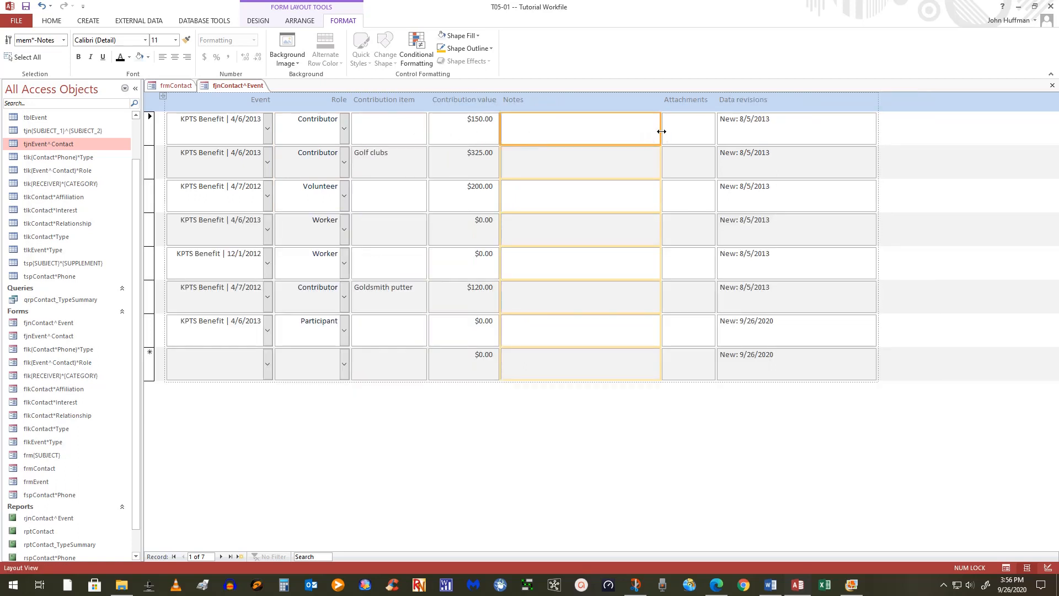
pyautogui.moveTo(661, 131); pyautogui.dragTo(596, 139)
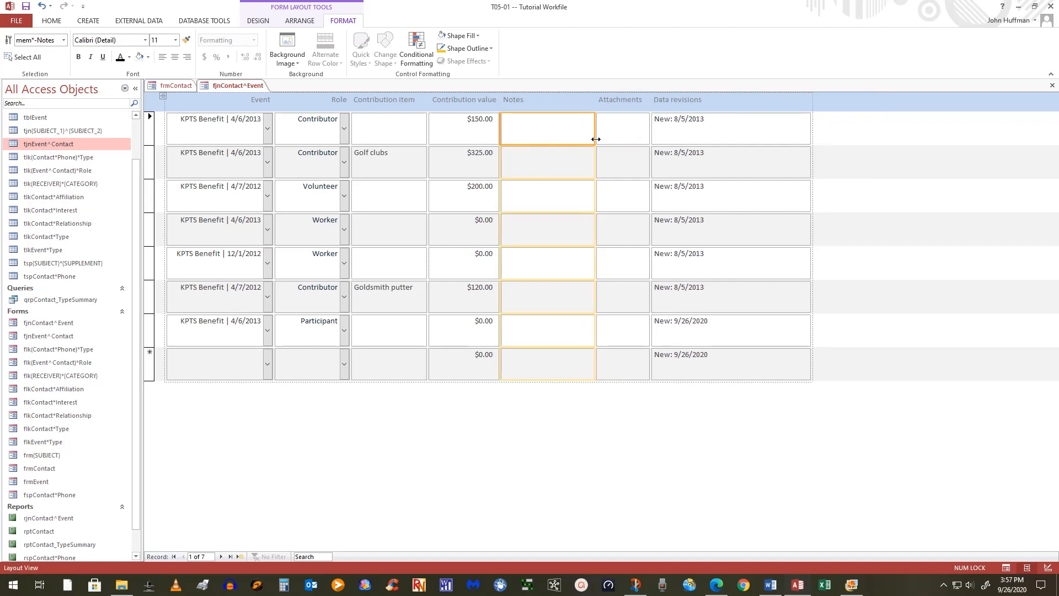
# Check the Attachments column and the overall control layout in Design View, and return to Layout View.
pyautogui.click(622, 138)
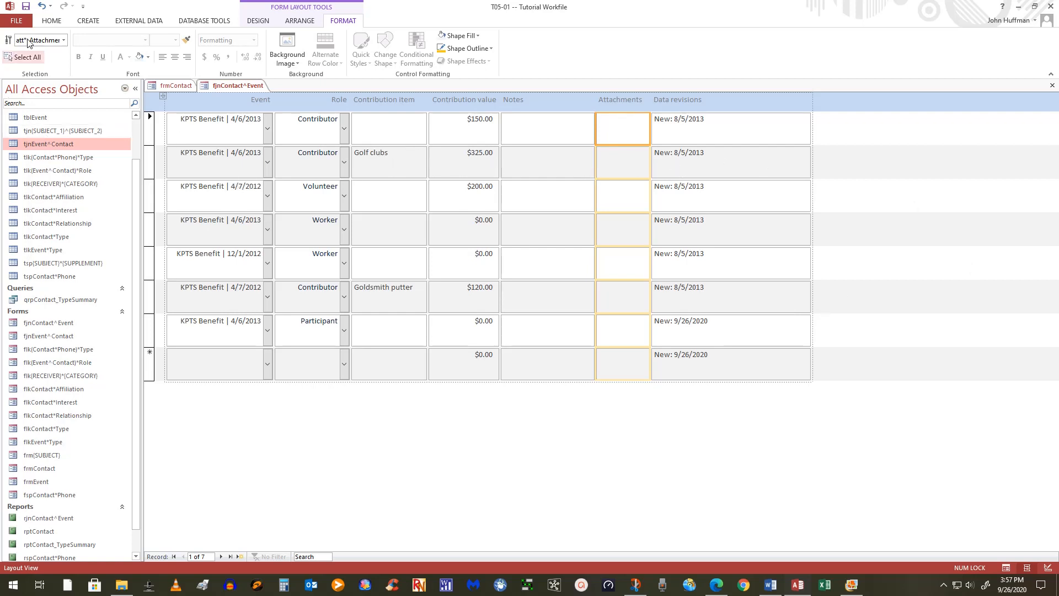
pyautogui.click(53, 21)
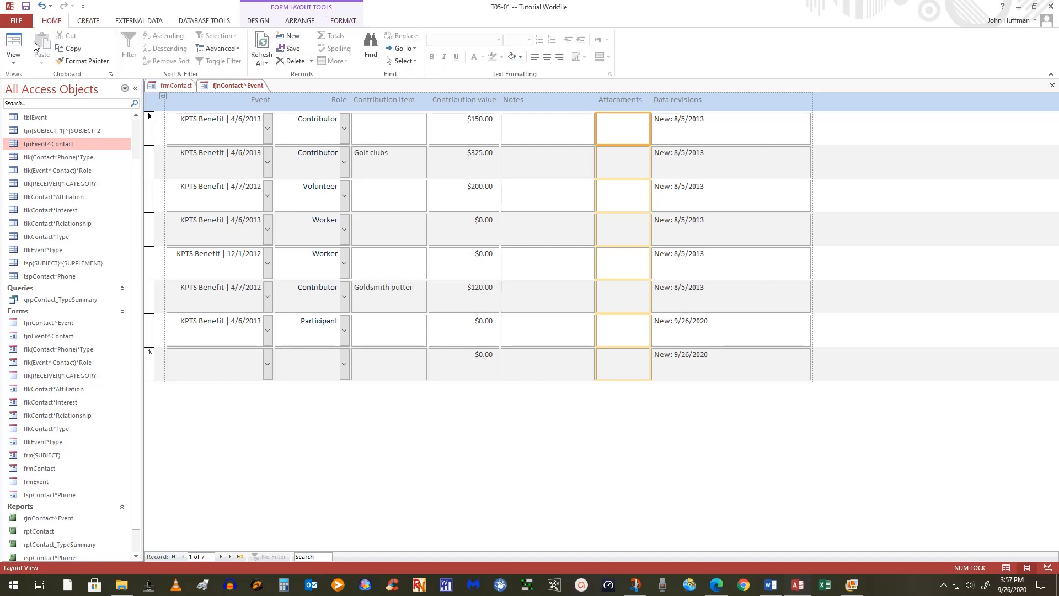
pyautogui.click(13, 63)
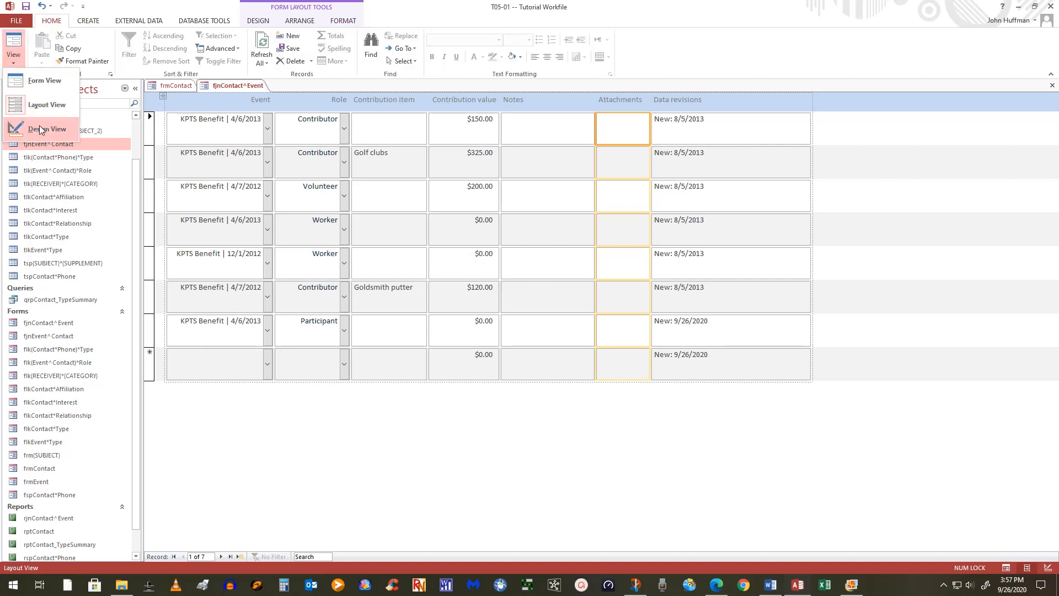
pyautogui.click(30, 125)
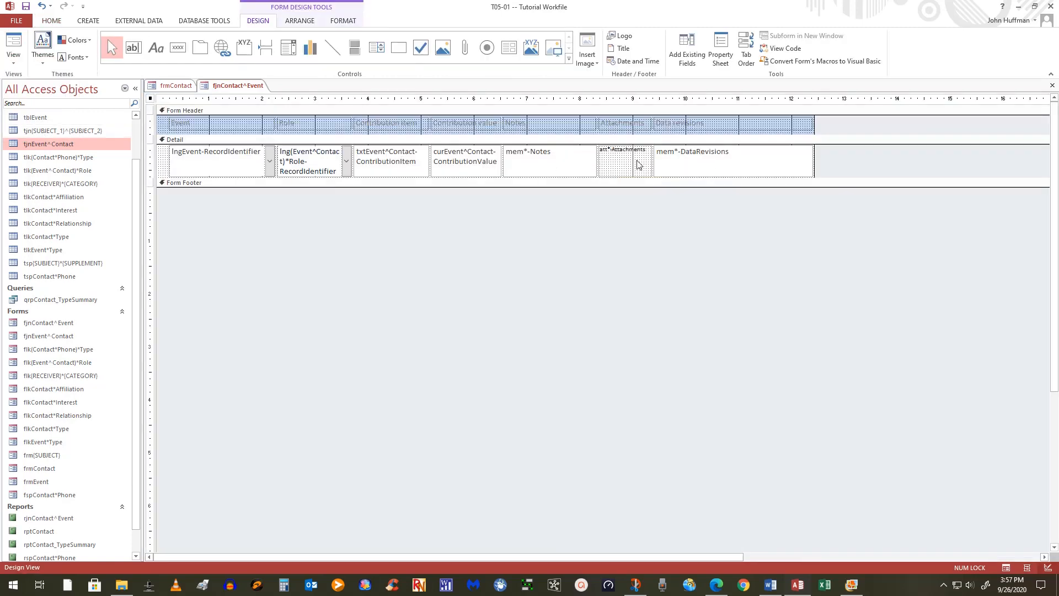
pyautogui.click(13, 60)
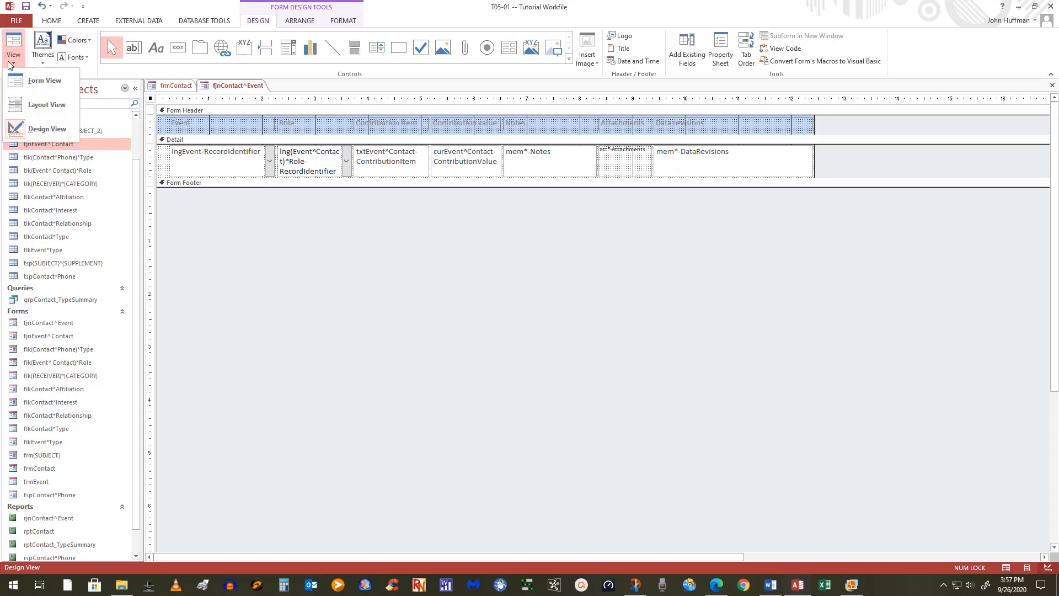
pyautogui.click(43, 108)
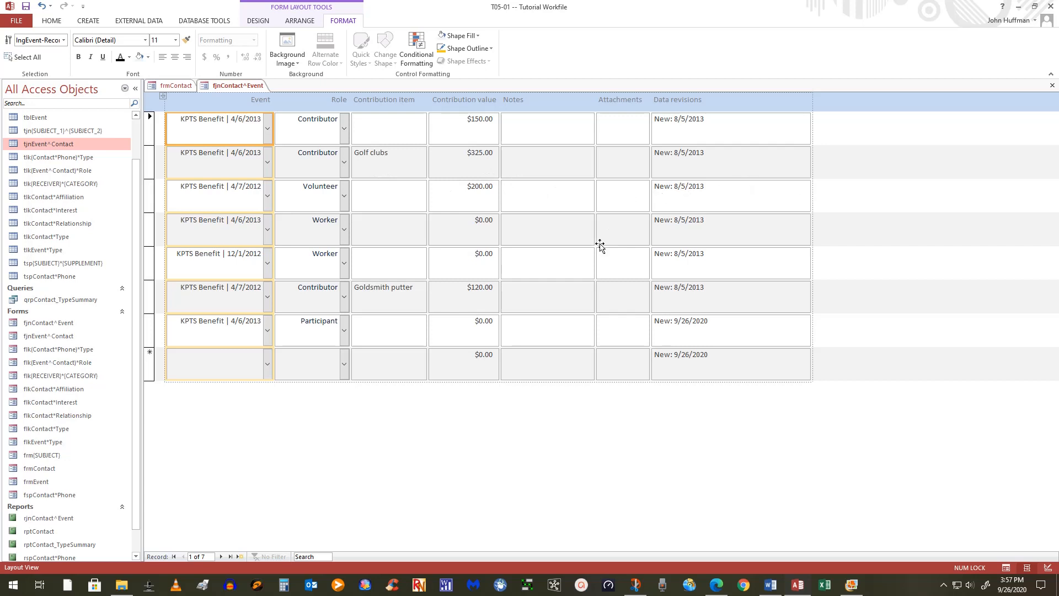
# Narrow the Data revisions column to roughly half its width.
pyautogui.click(769, 194)
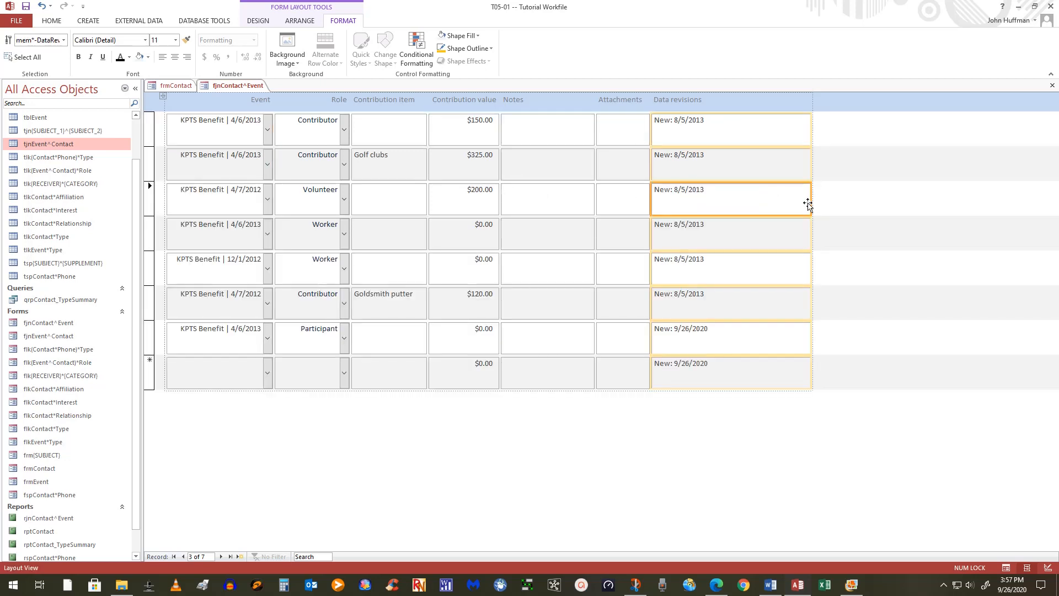
pyautogui.moveTo(810, 202); pyautogui.dragTo(727, 201)
pyautogui.click(546, 479)
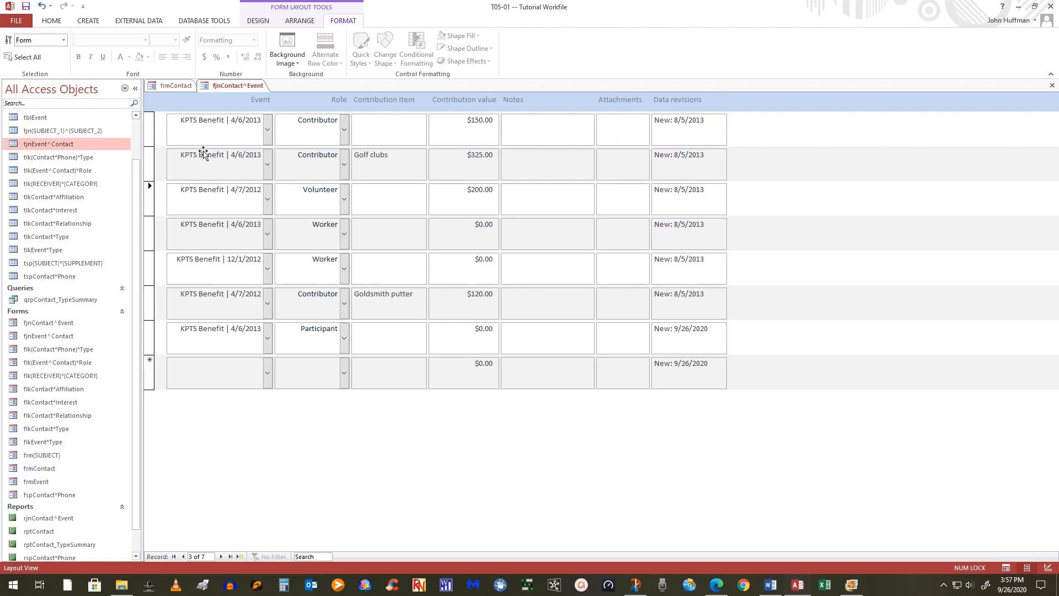
# Give the Event column's combo box a gold outline from the recent colors with a thick line.
pyautogui.click(208, 131)
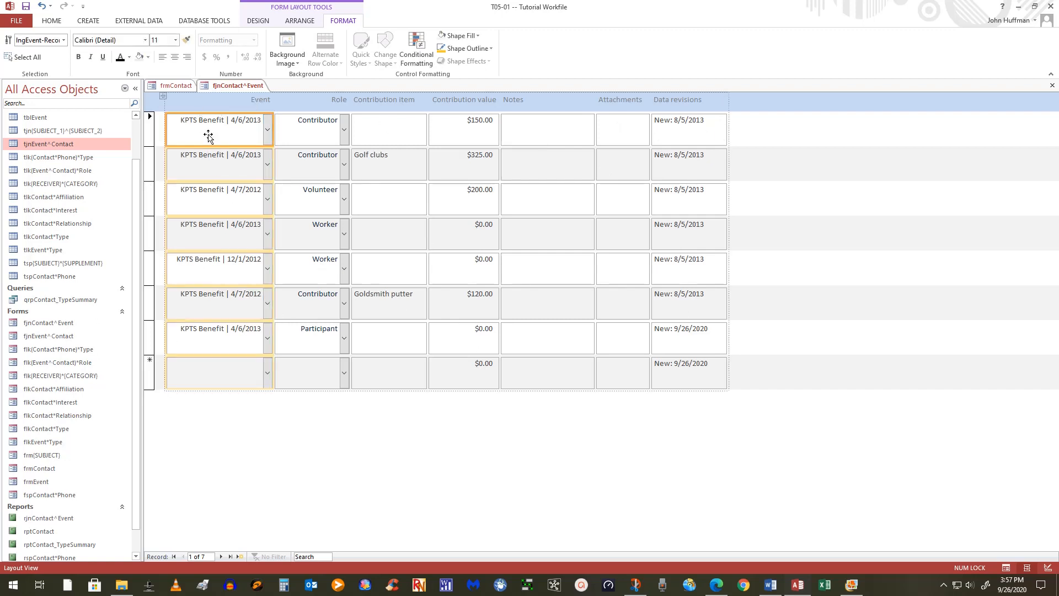
pyautogui.click(490, 49)
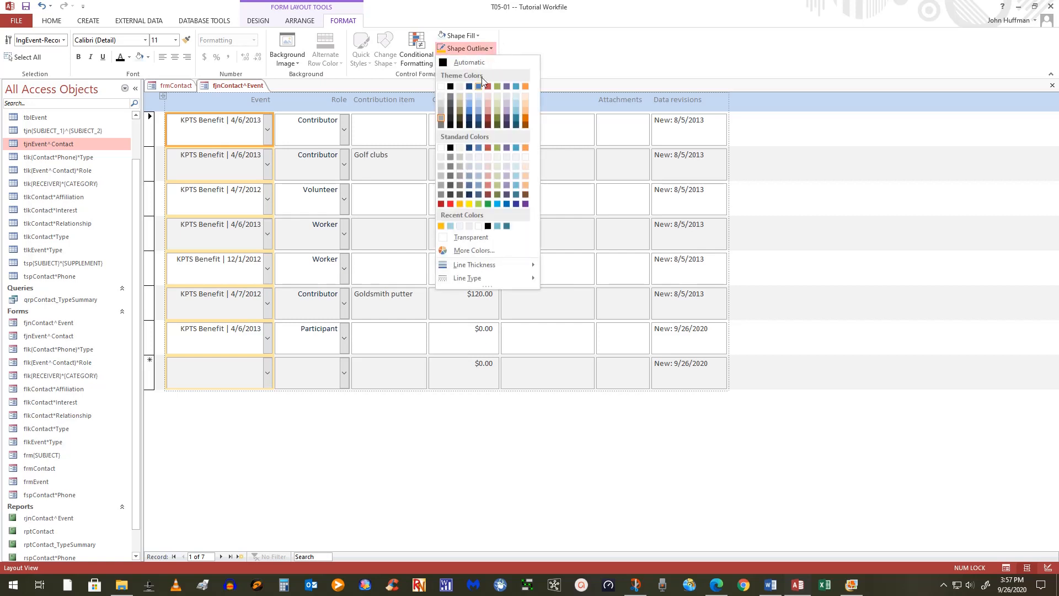
pyautogui.click(440, 226)
pyautogui.click(491, 48)
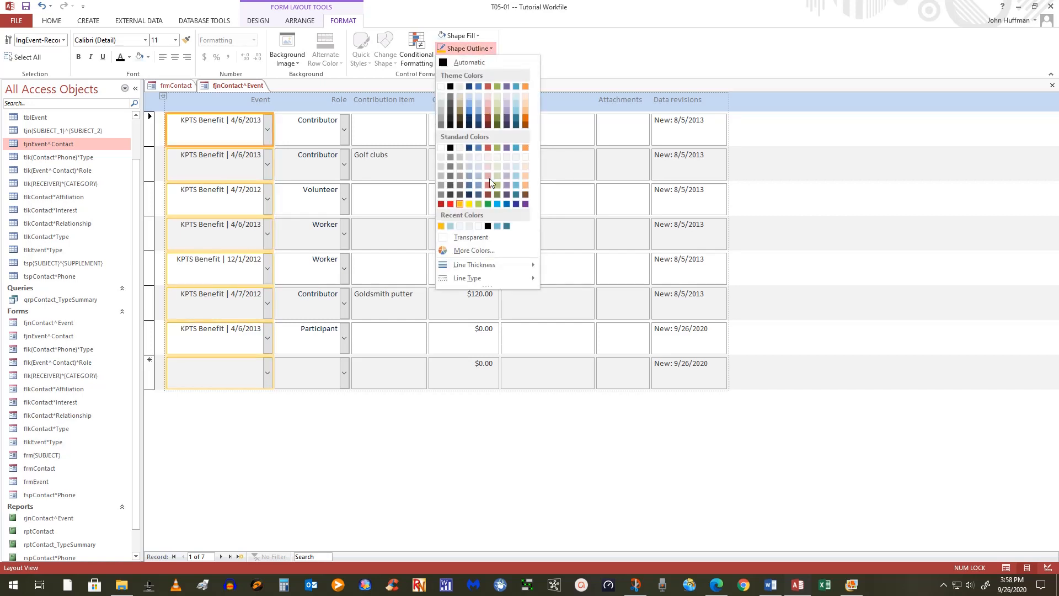
pyautogui.moveTo(486, 270)
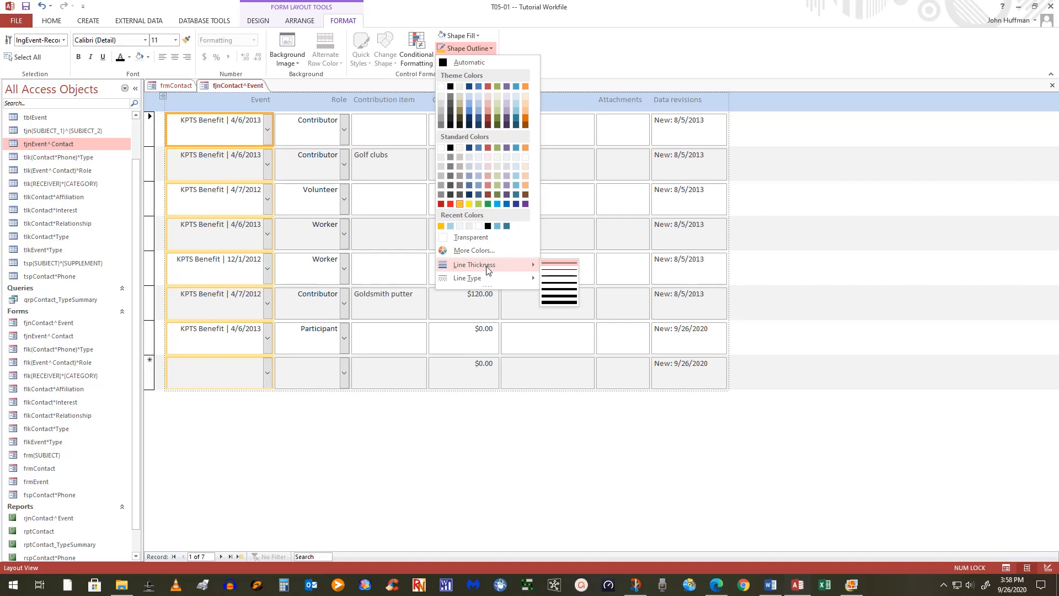
pyautogui.click(546, 288)
pyautogui.click(364, 454)
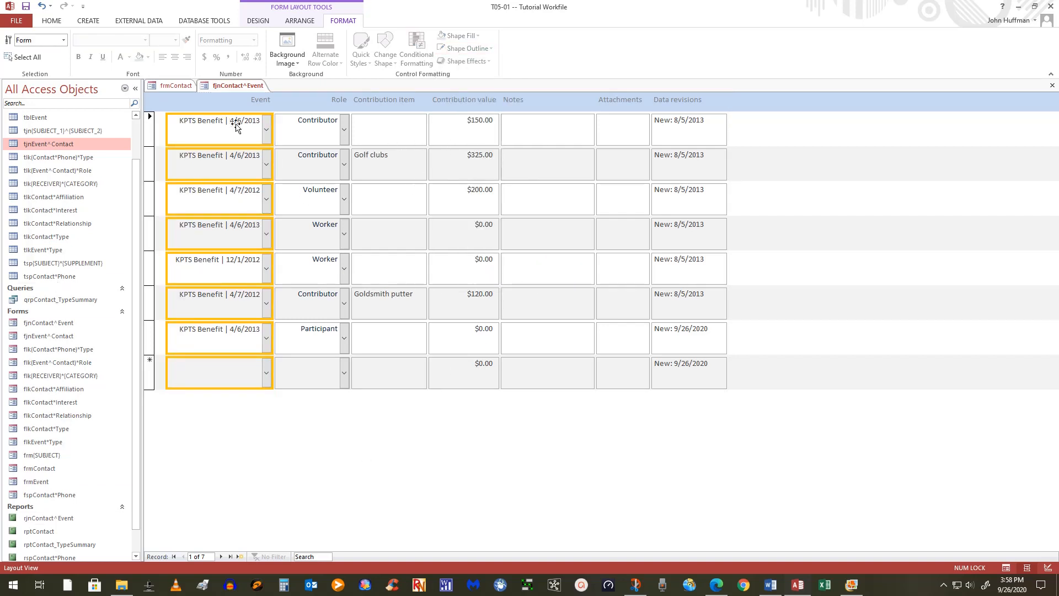
# Change the Event column heading to "Event (REQUIRED)".
pyautogui.click(257, 105)
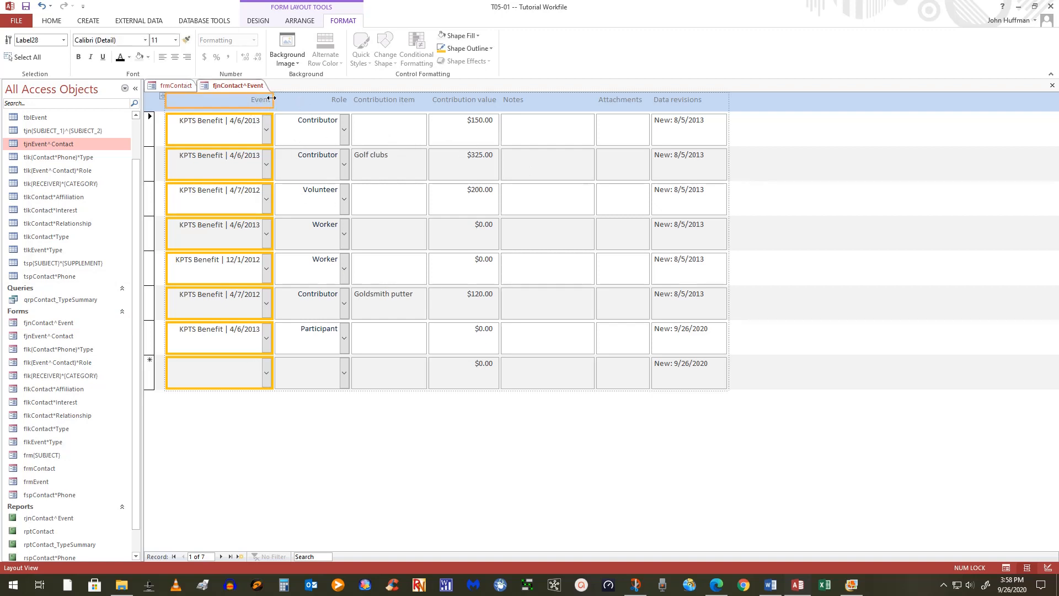
pyautogui.click(265, 100)
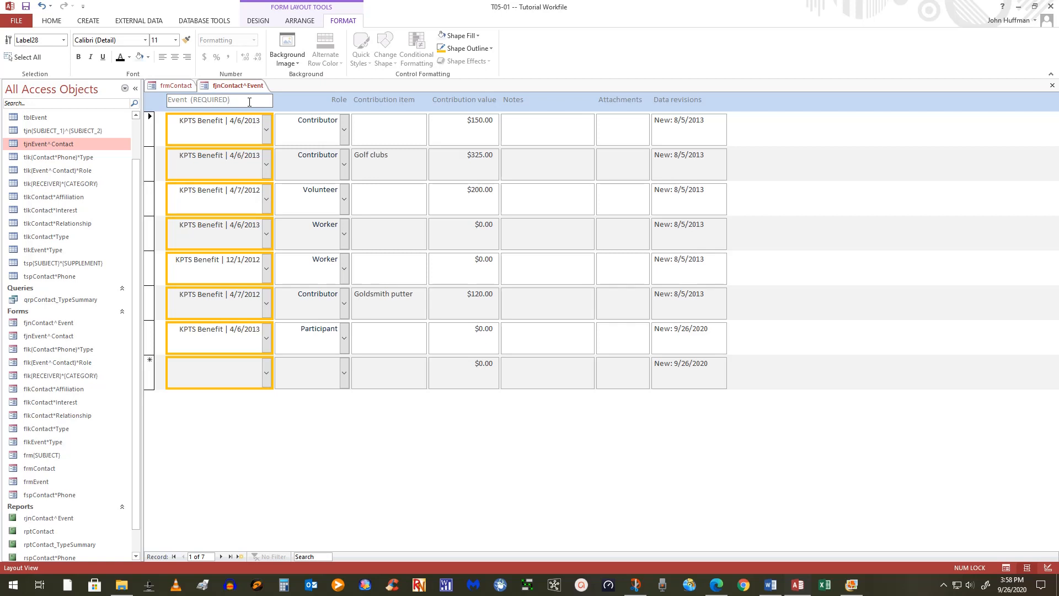
pyautogui.click(275, 450)
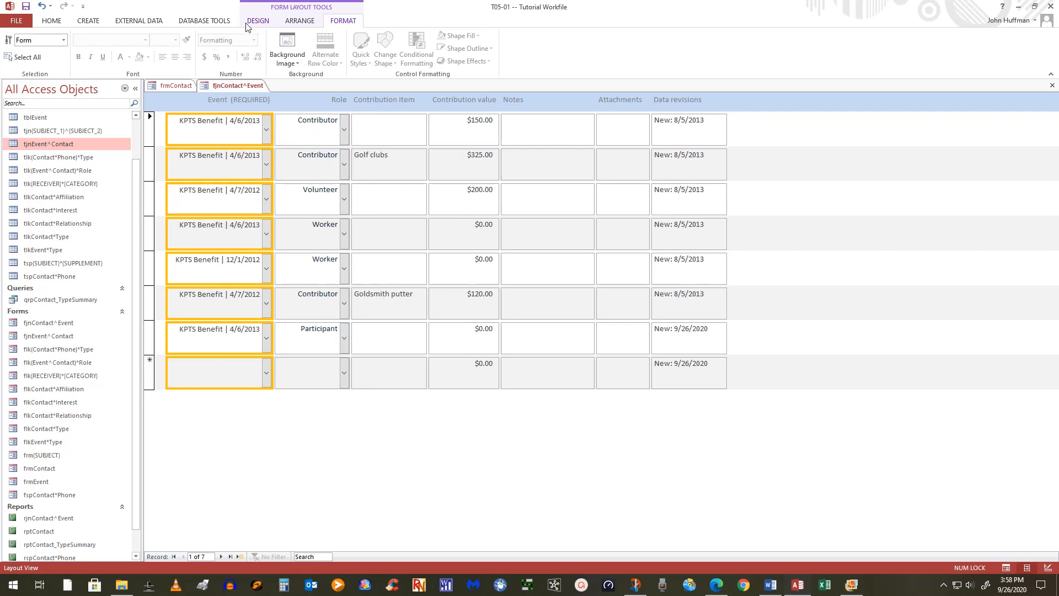
# In Design View, check the form's record source and the lngEvent-RecordIdentifier and lngContact-RecordIdentifier entries among its available fields.
pyautogui.click(49, 21)
pyautogui.click(13, 58)
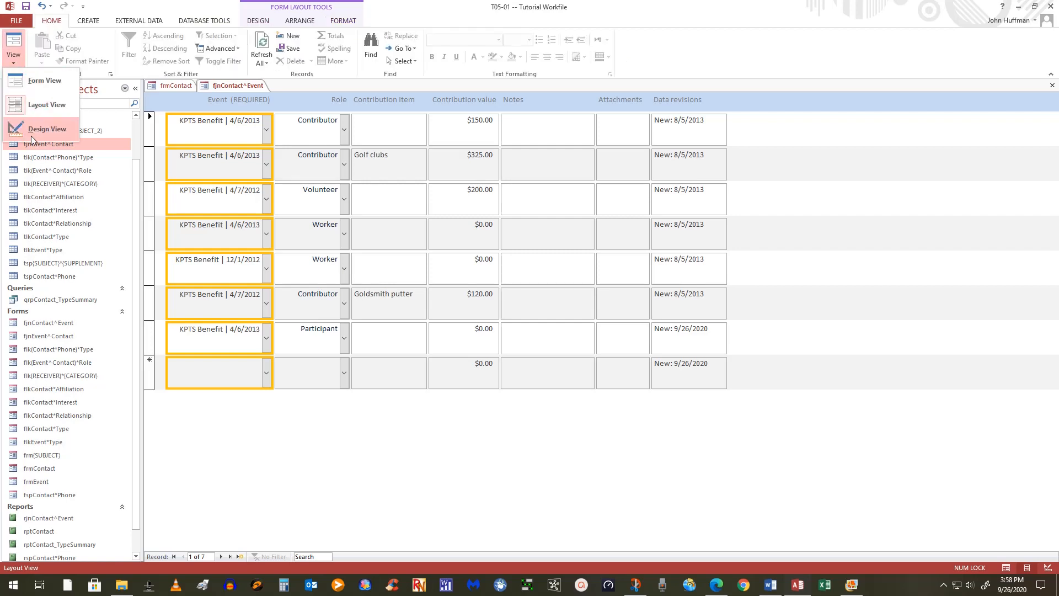
pyautogui.click(33, 131)
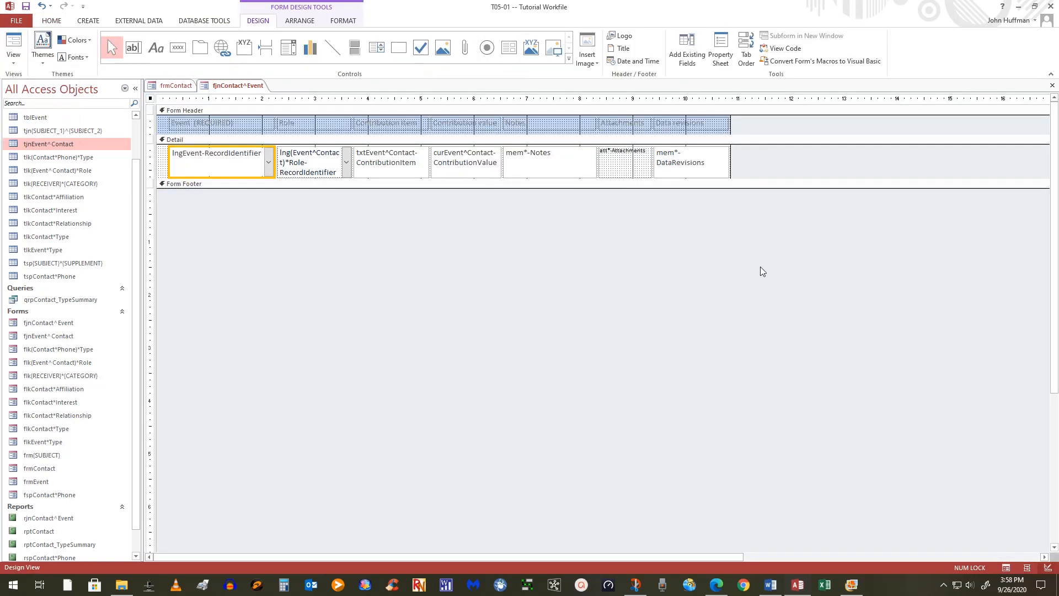
pyautogui.rightClick(760, 266)
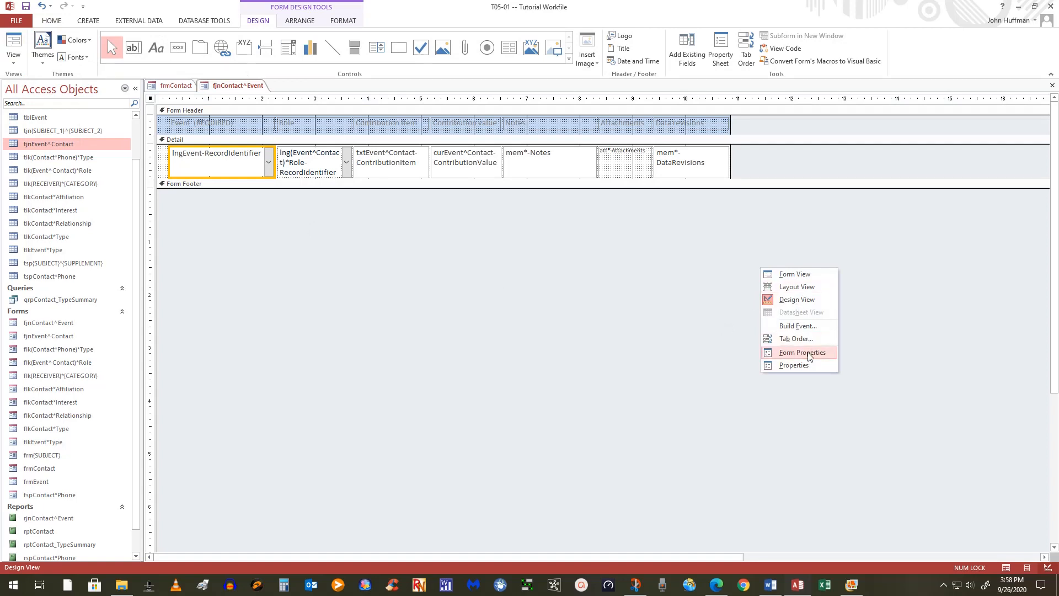
pyautogui.click(794, 365)
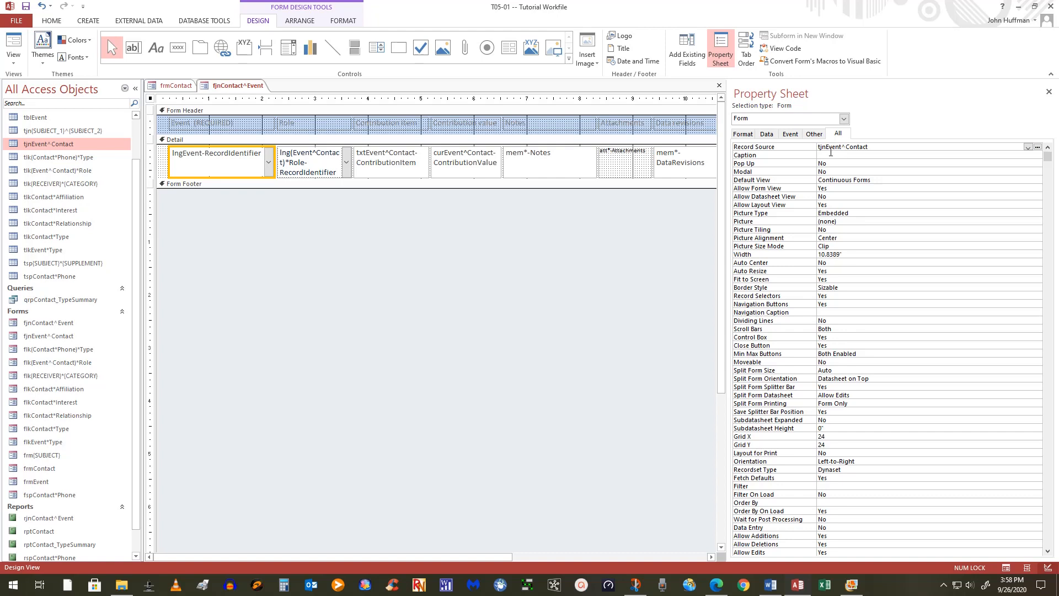
pyautogui.click(687, 49)
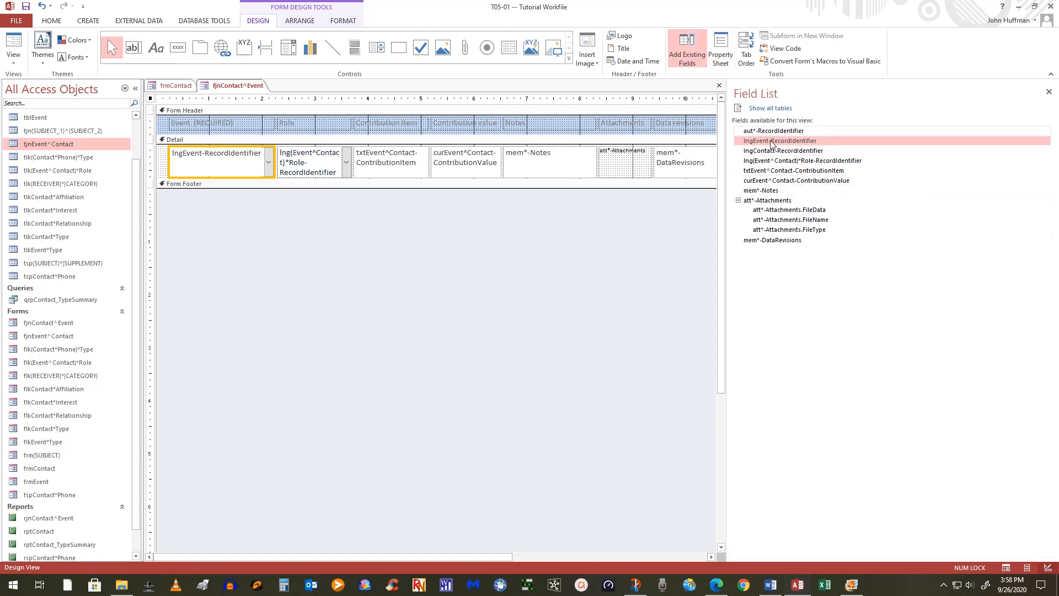
pyautogui.click(772, 142)
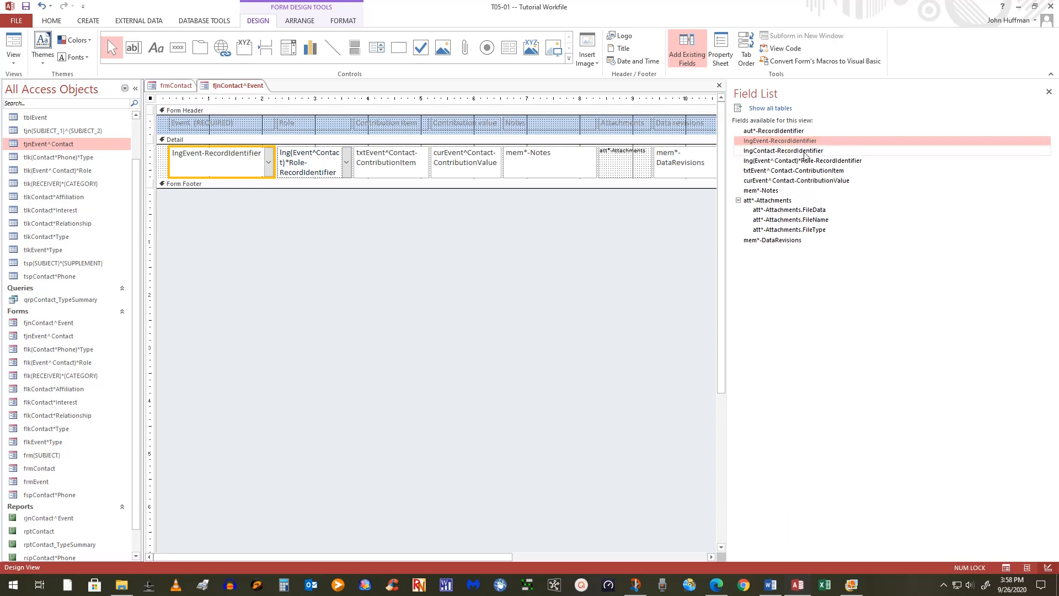
pyautogui.click(762, 154)
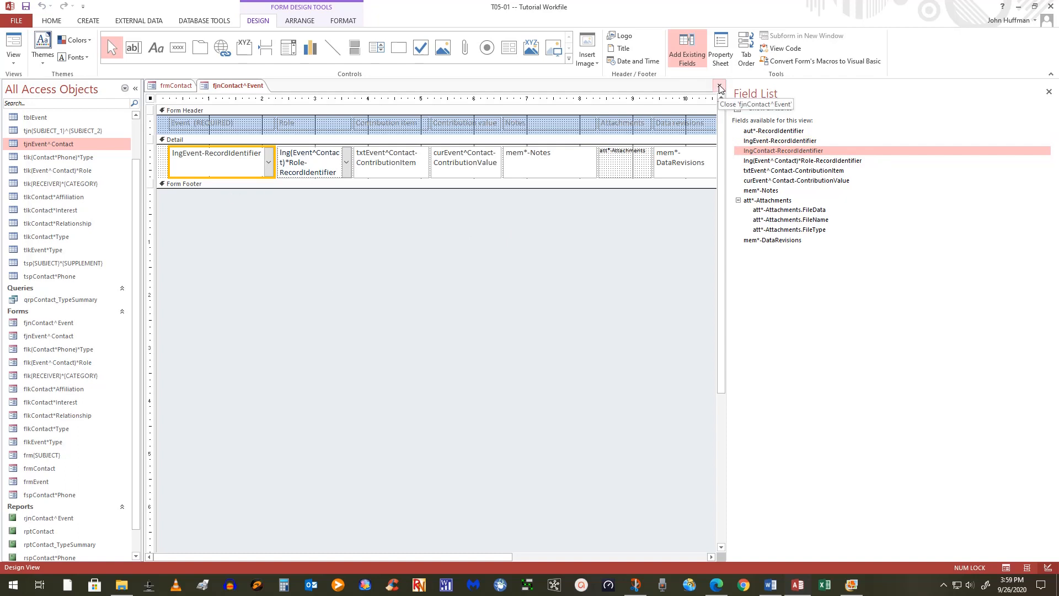
# Save and close the fjnContact^Event form, and bring up the Events page of frmContact.
pyautogui.click(26, 8)
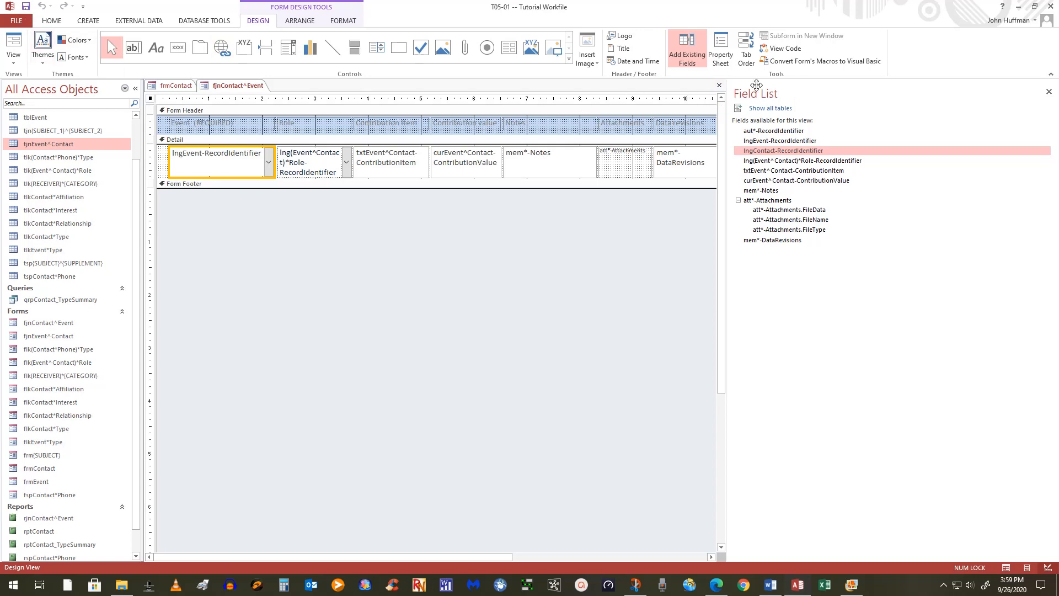
pyautogui.click(719, 85)
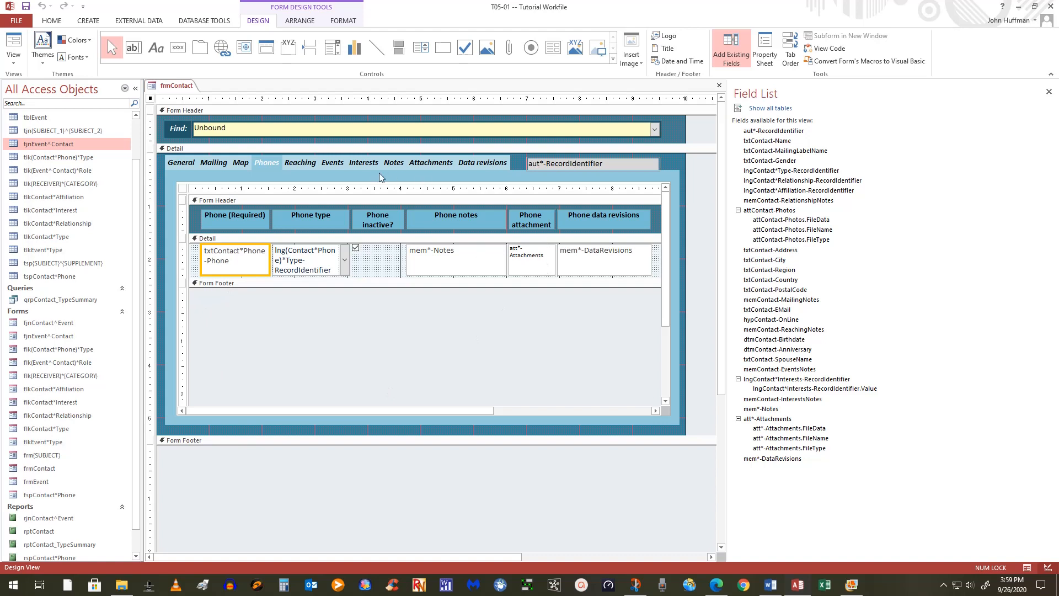
pyautogui.click(335, 164)
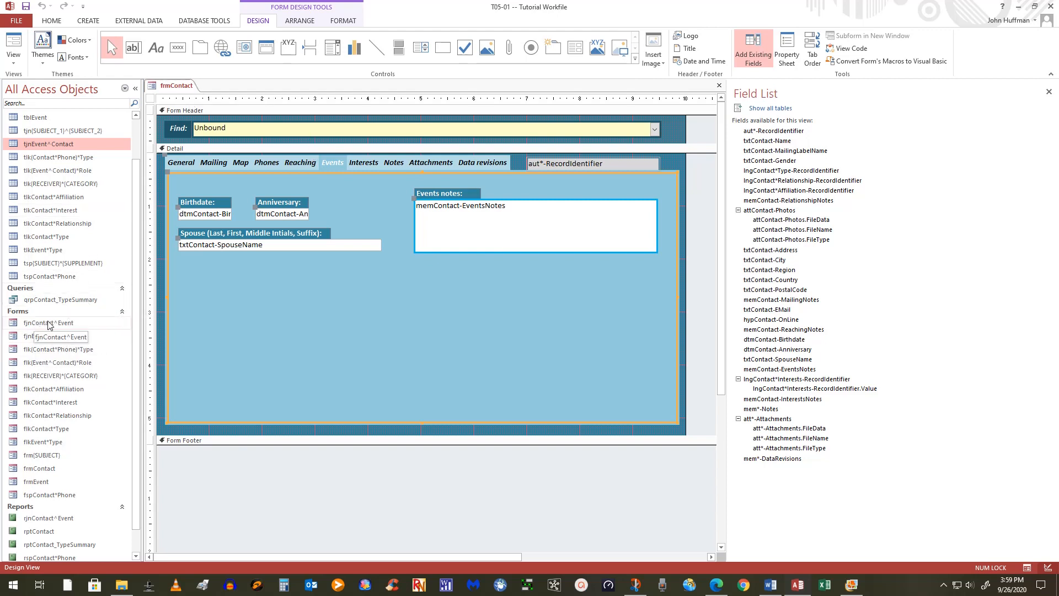
# Insert the fjnContact^Event form as a subform below the spouse field on the Events page, and delete its attached label.
pyautogui.moveTo(40, 324); pyautogui.dragTo(243, 301)
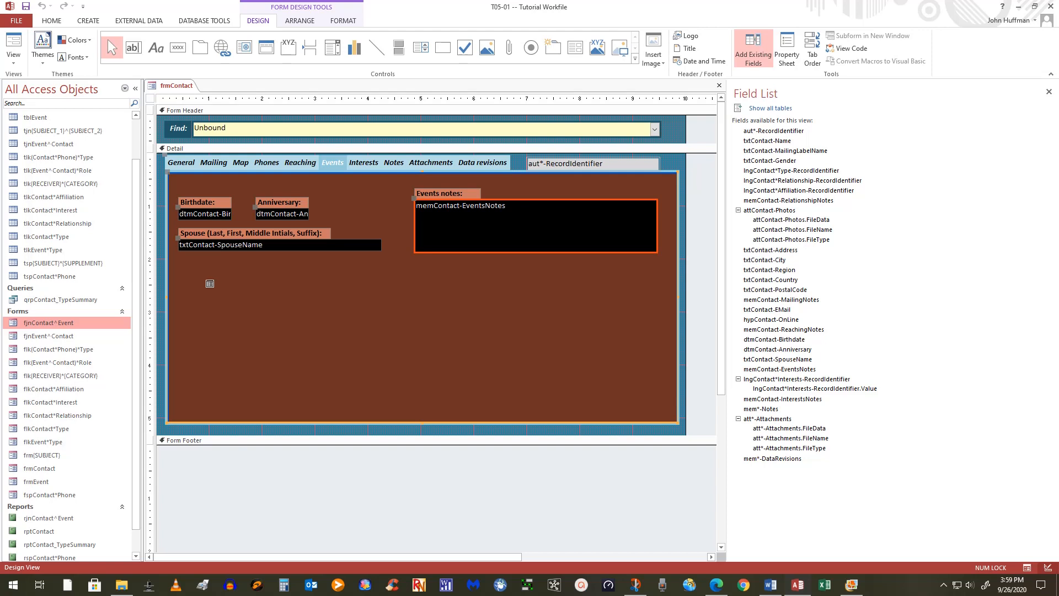
pyautogui.moveTo(205, 275); pyautogui.dragTo(176, 270)
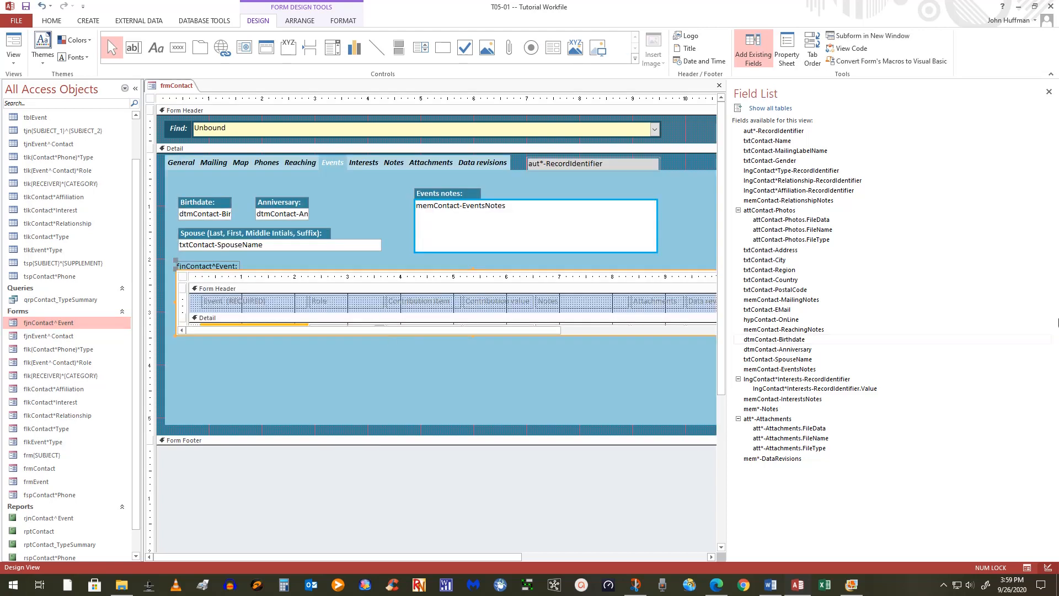
pyautogui.click(1048, 92)
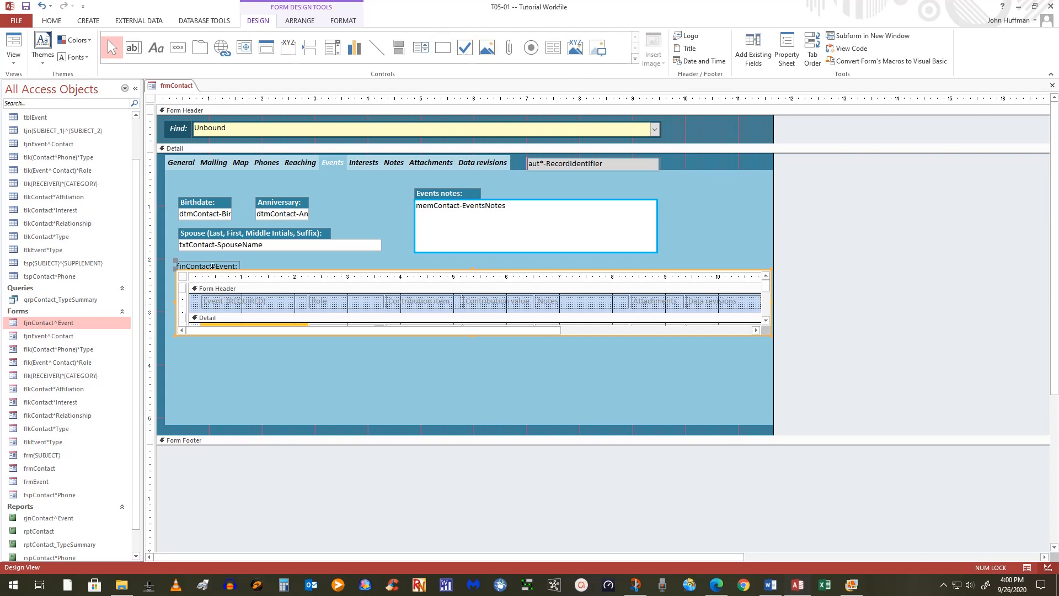
pyautogui.click(213, 266)
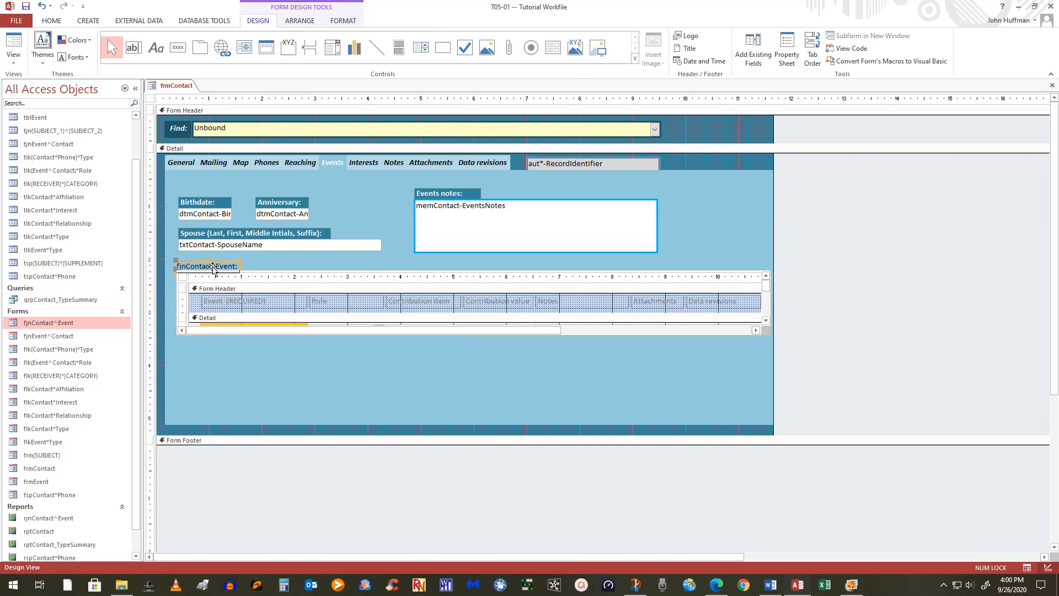
pyautogui.press('Delete')
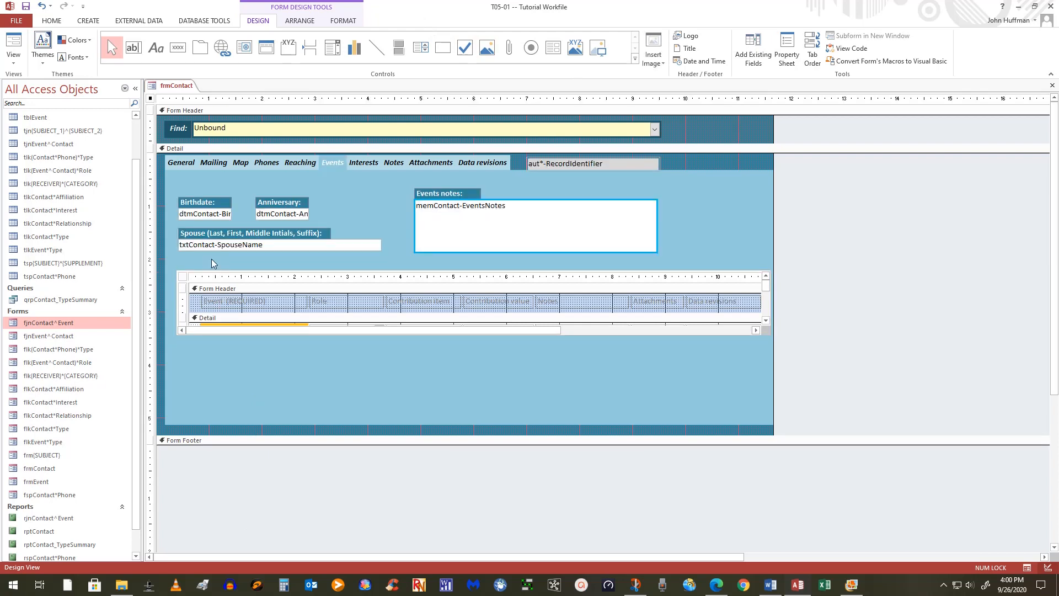
# Resize the Events subform to about 2.88 inches high, filling the space between the spouse field and the page's lower edge.
pyautogui.click(236, 306)
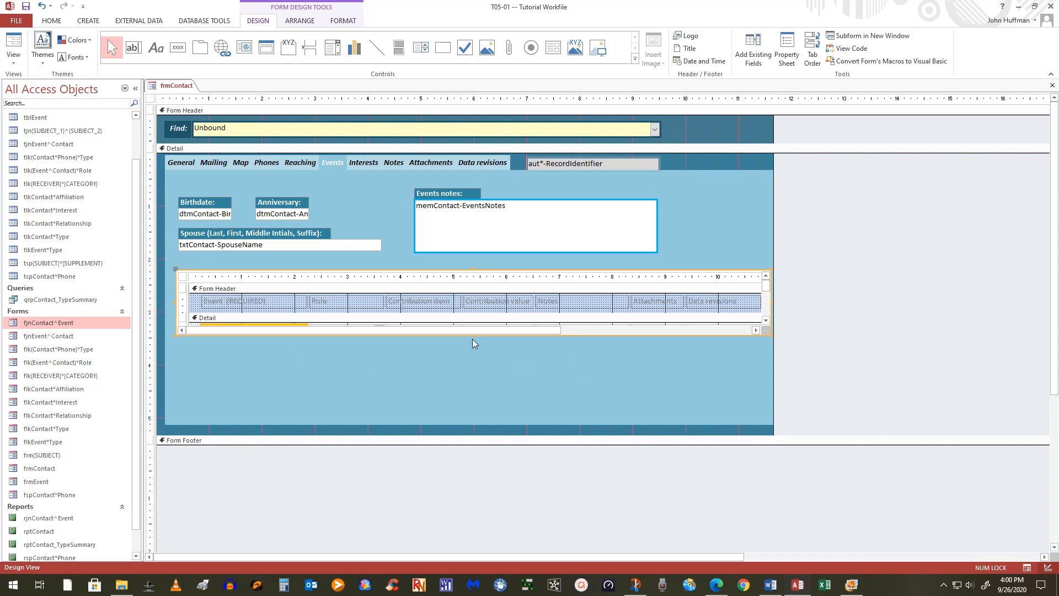
pyautogui.moveTo(473, 335); pyautogui.dragTo(463, 415)
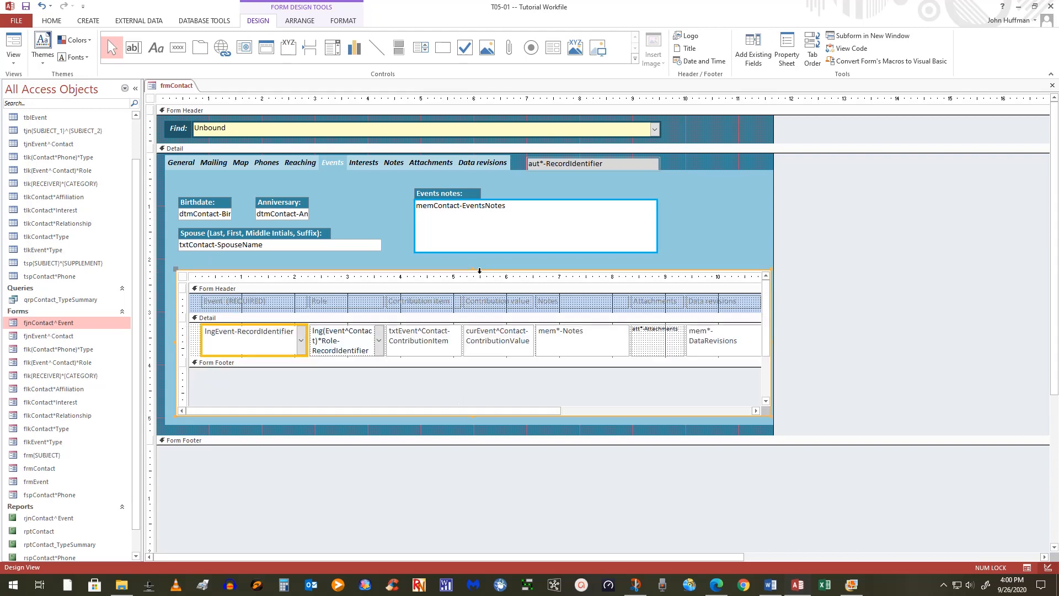
pyautogui.moveTo(473, 269); pyautogui.dragTo(469, 261)
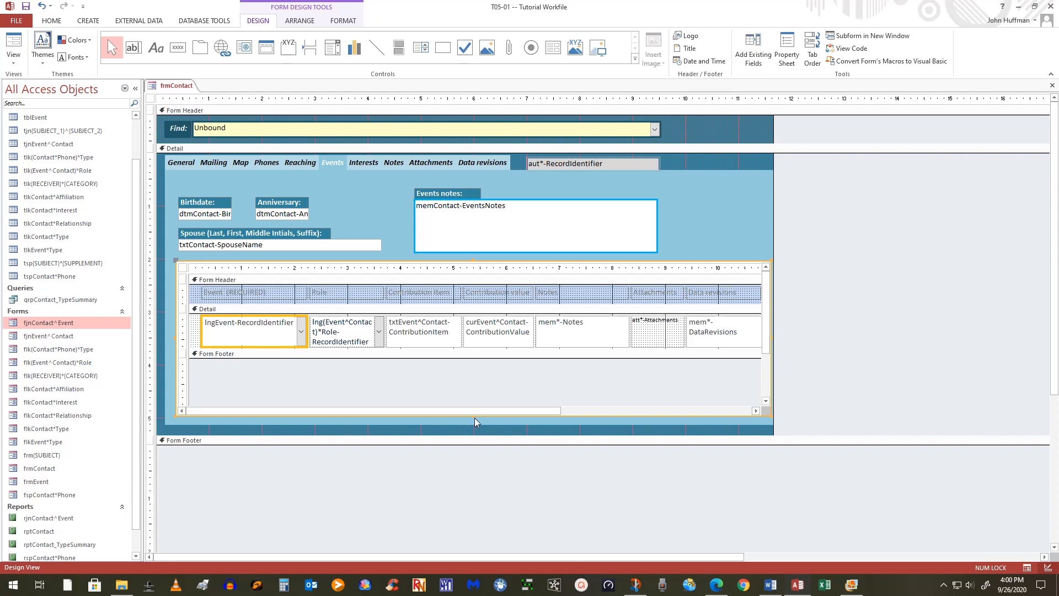
pyautogui.moveTo(472, 416); pyautogui.dragTo(474, 413)
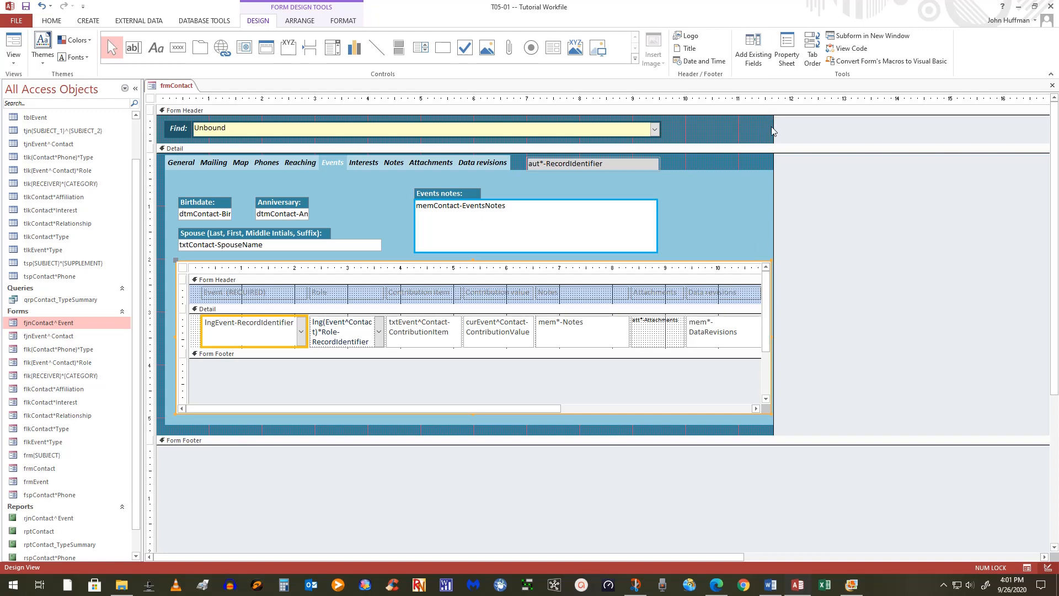
# Widen frmContact to about 12 inches and extend the tab control slightly beyond the Events subform.
pyautogui.moveTo(774, 130); pyautogui.dragTo(790, 129)
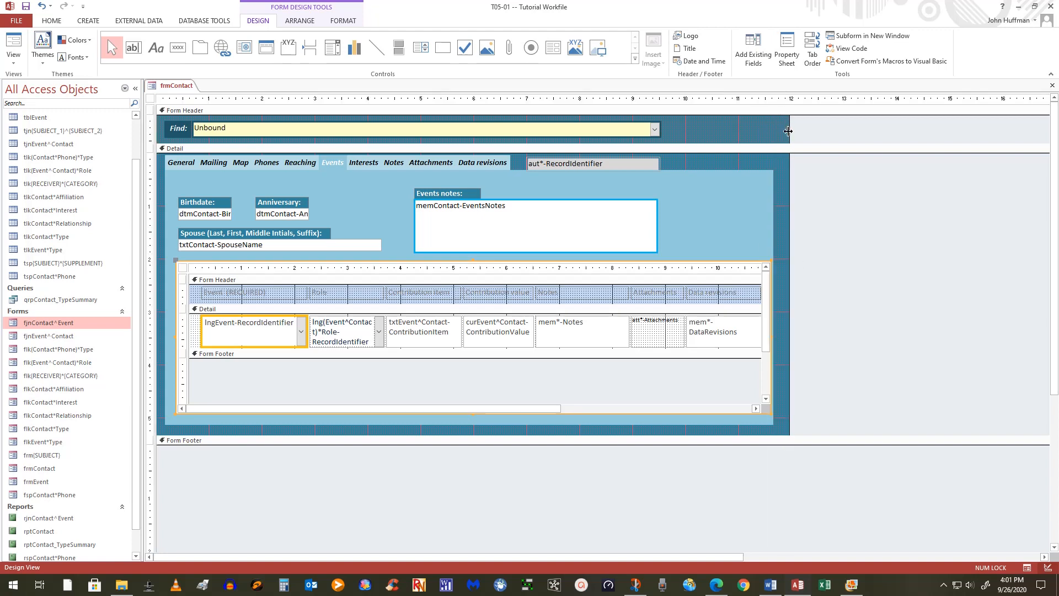
pyautogui.click(760, 190)
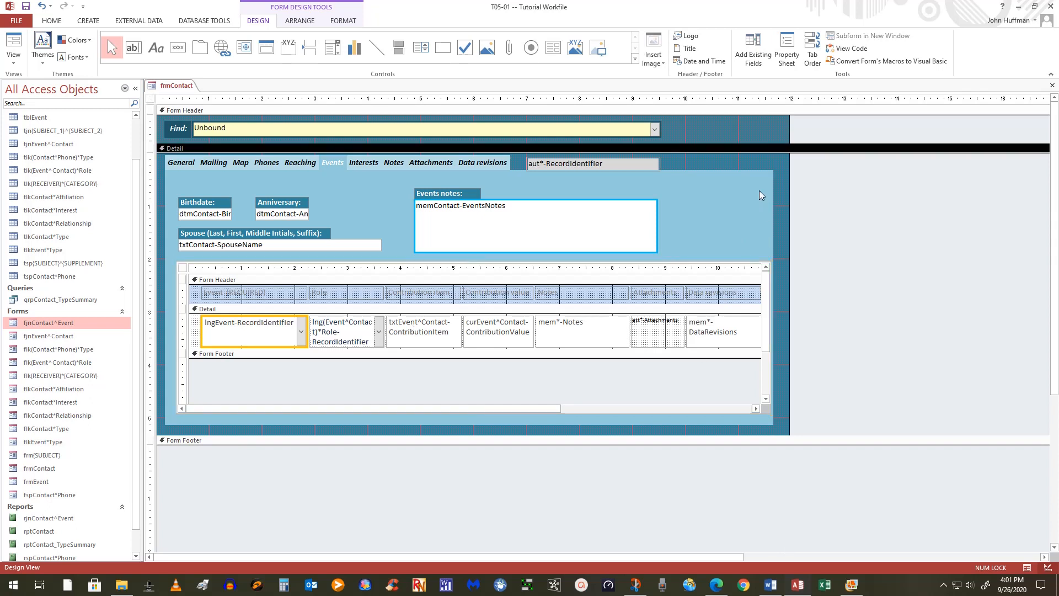
pyautogui.click(696, 167)
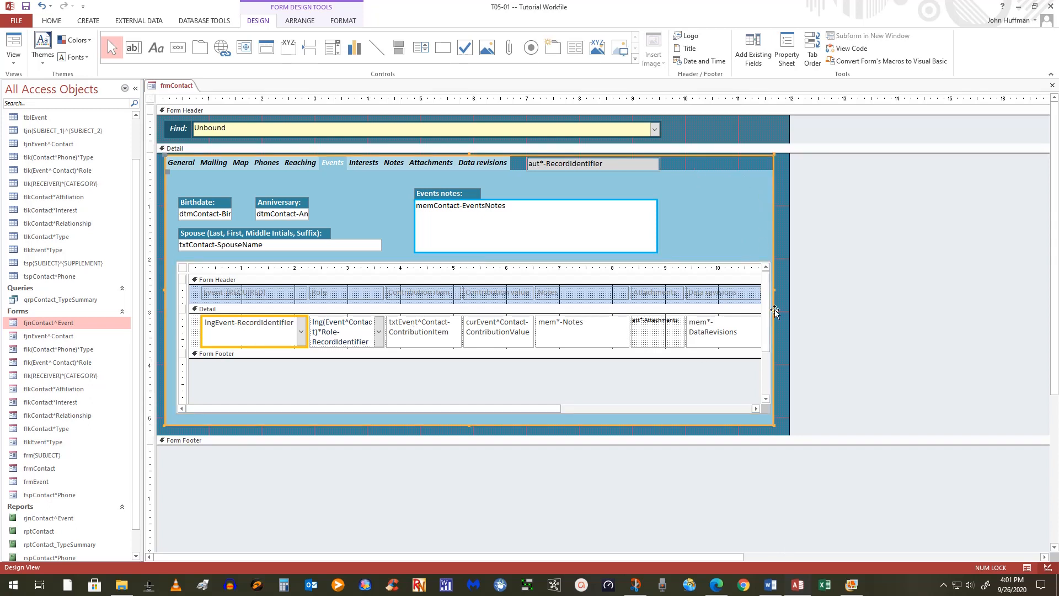
pyautogui.moveTo(772, 289); pyautogui.dragTo(784, 289)
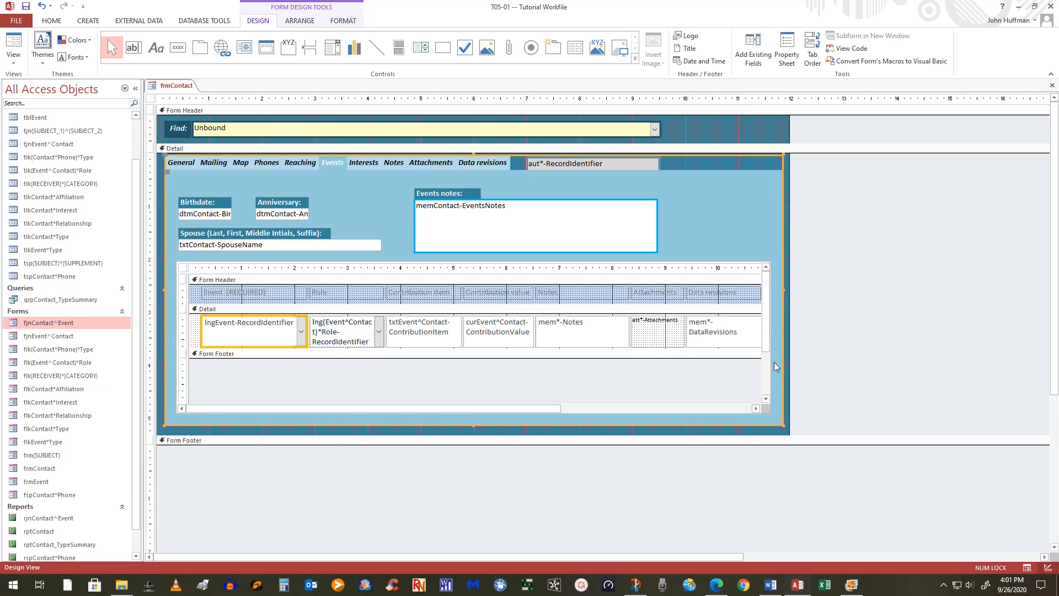
# Check the Events subform's columns across its full width, including the Attachments control.
pyautogui.moveTo(545, 409); pyautogui.dragTo(609, 409)
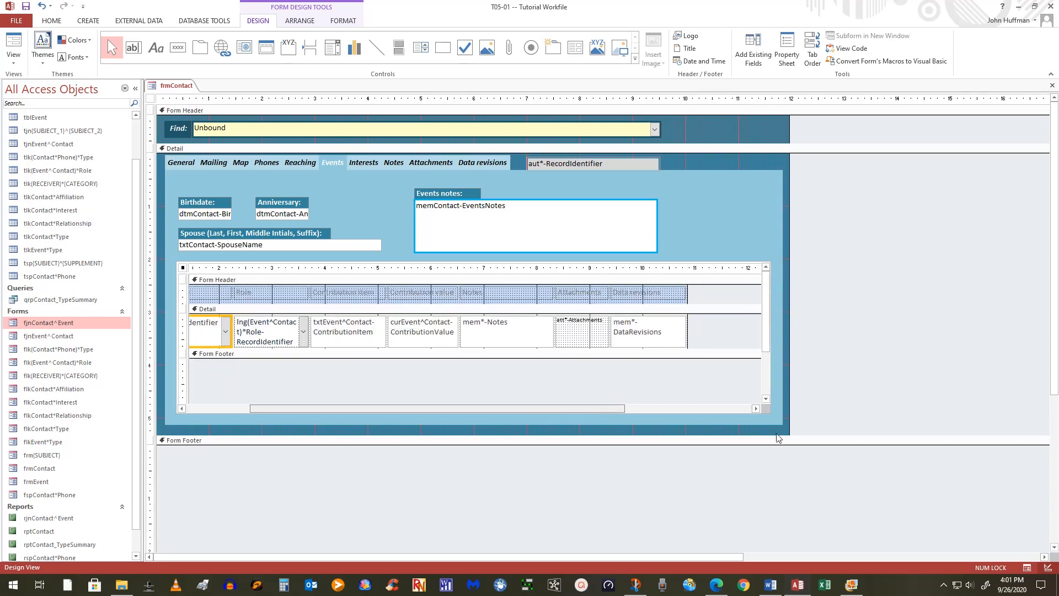
pyautogui.moveTo(777, 433); pyautogui.dragTo(375, 395)
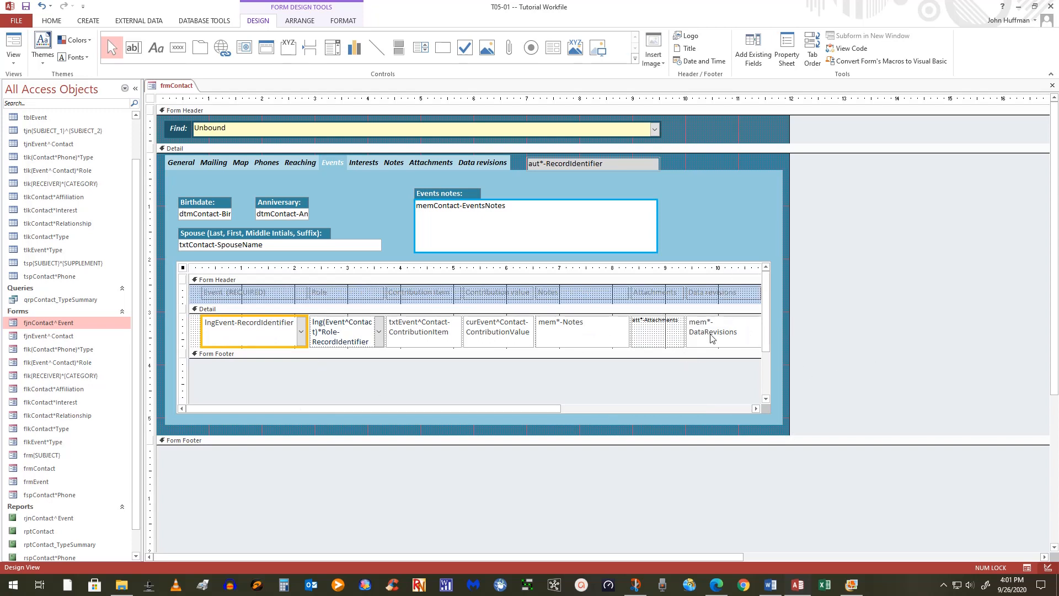
pyautogui.click(662, 335)
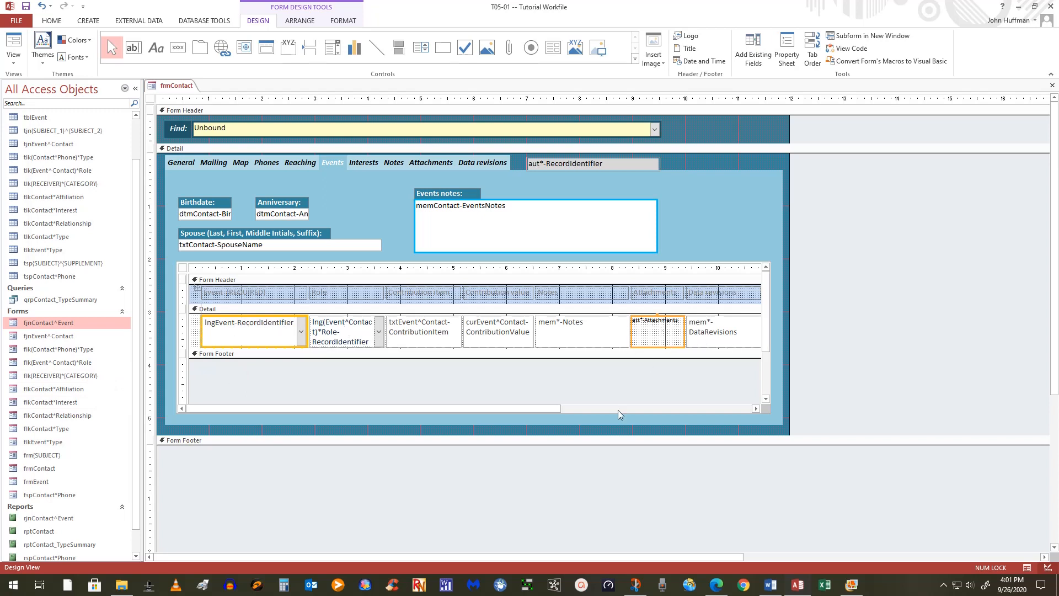
pyautogui.click(296, 380)
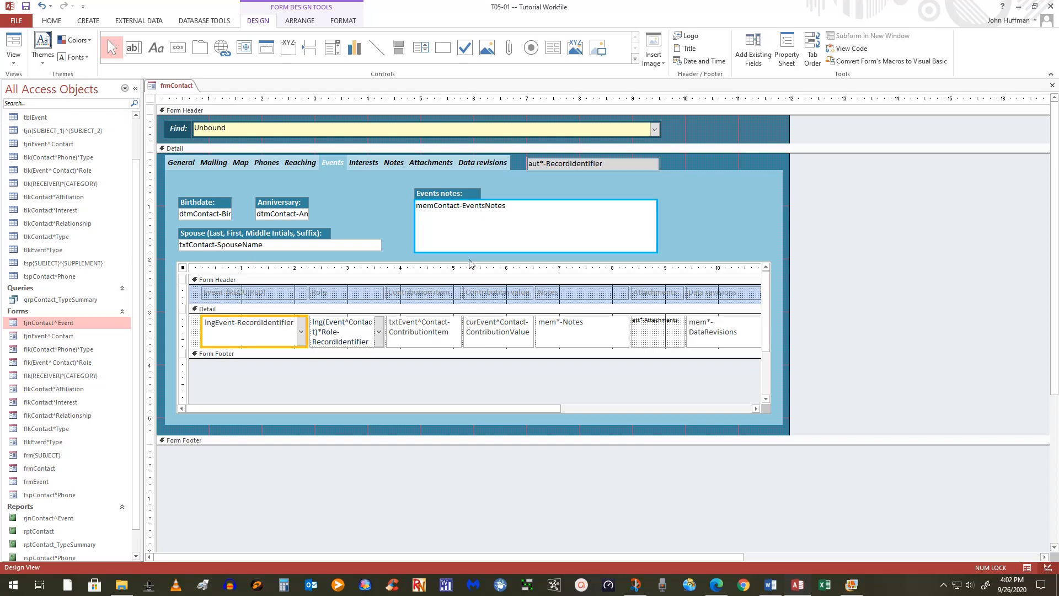
pyautogui.click(933, 328)
# Check the master and child link fields in the Events subform's properties.
pyautogui.click(715, 265)
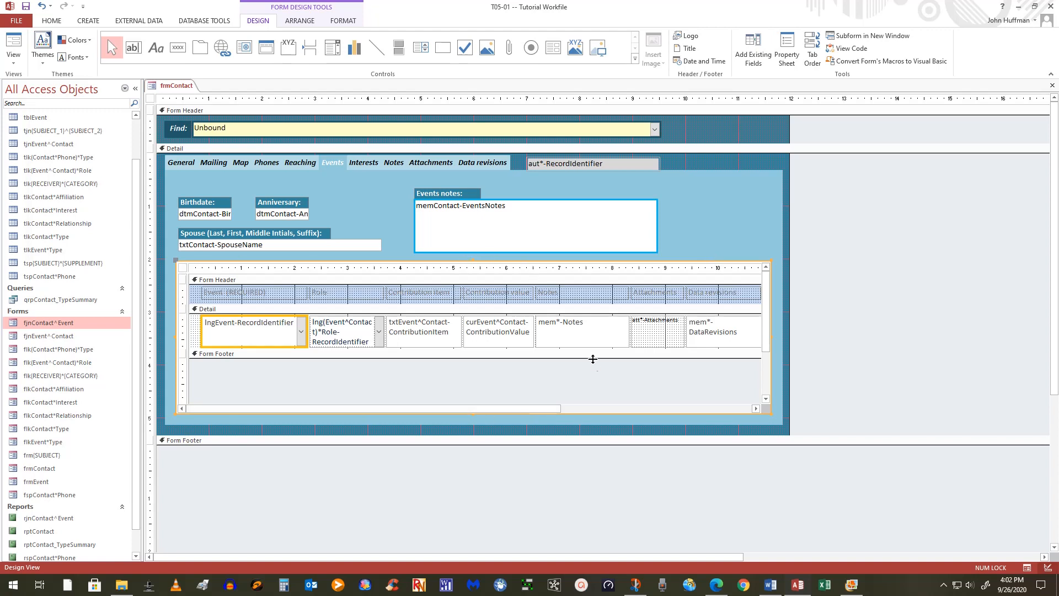
pyautogui.click(784, 49)
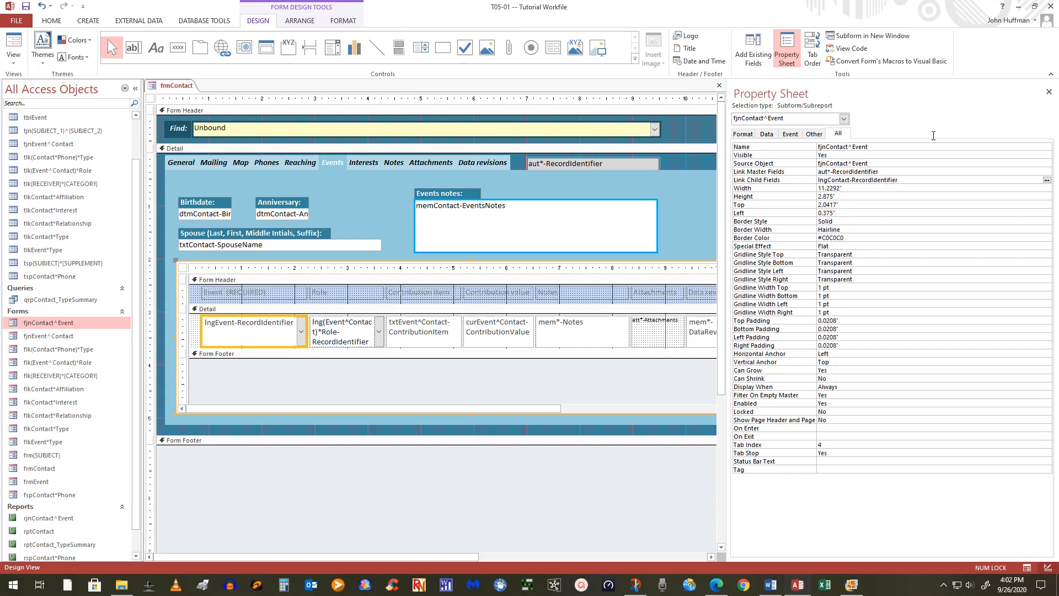
pyautogui.click(1049, 92)
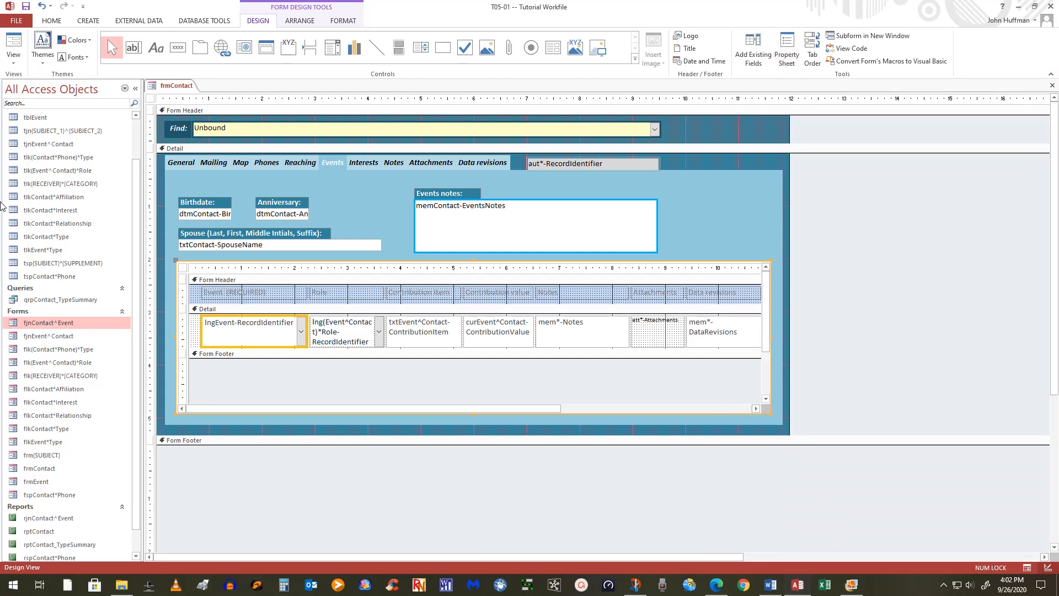
# Save frmContact and select the Events subform.
pyautogui.click(25, 6)
pyautogui.click(902, 251)
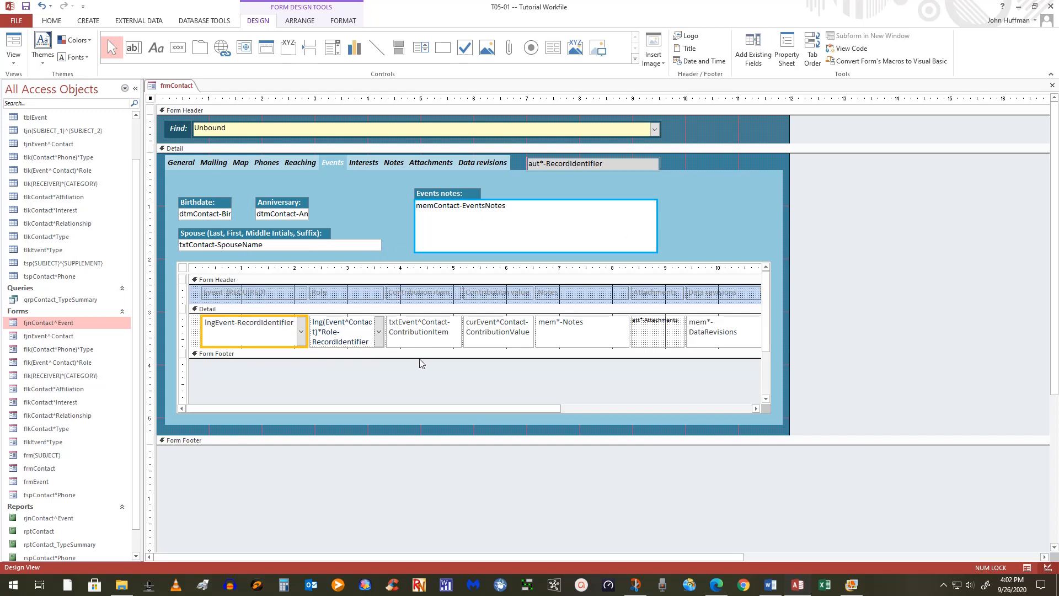
pyautogui.click(436, 262)
pyautogui.click(436, 263)
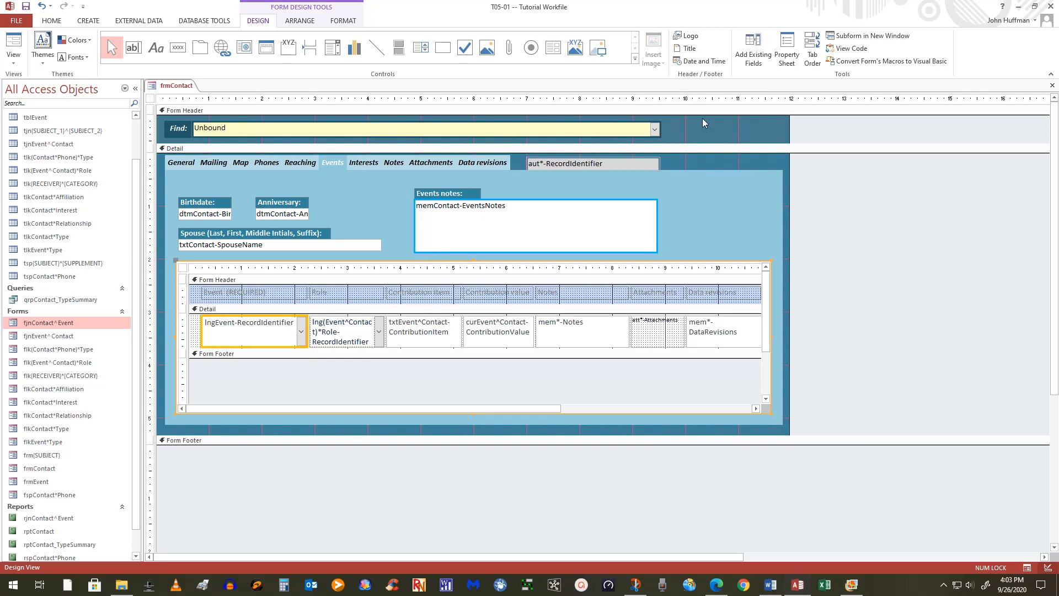
# Check the Events subform's properties and the custom tab order of the Events page.
pyautogui.click(796, 47)
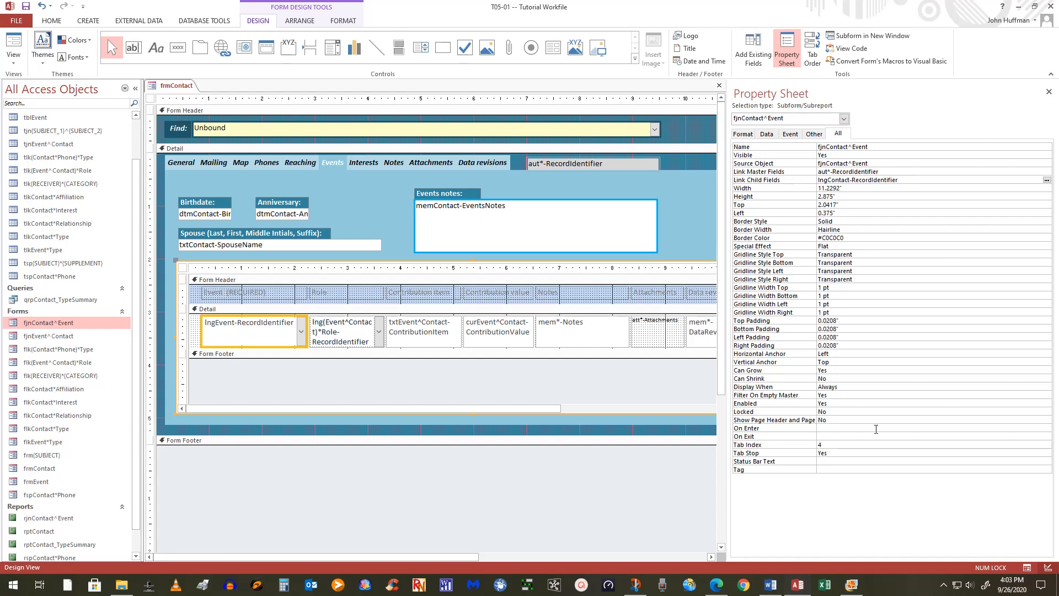
pyautogui.click(1049, 92)
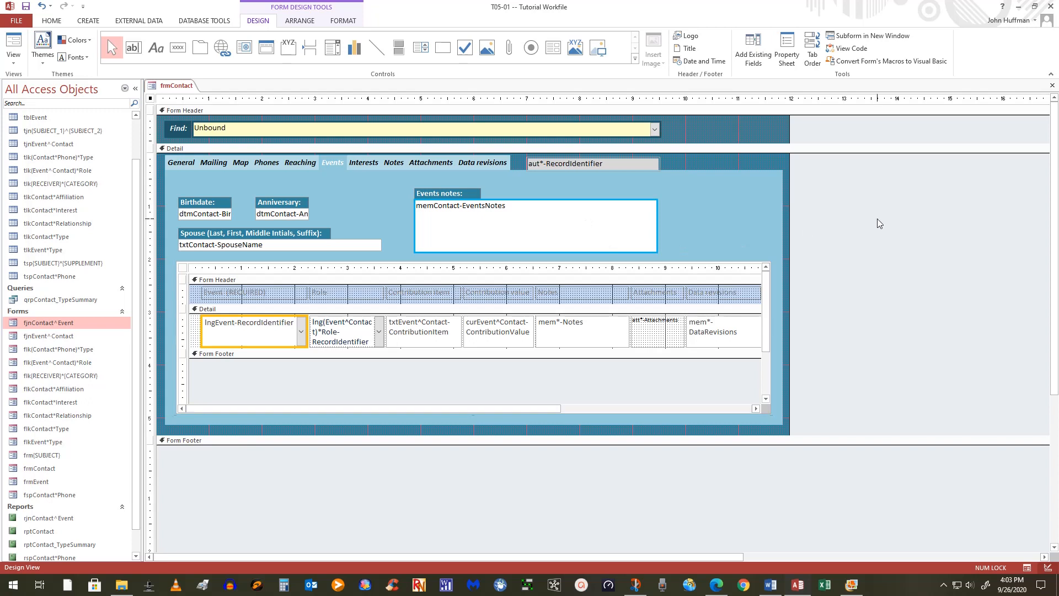
pyautogui.rightClick(664, 174)
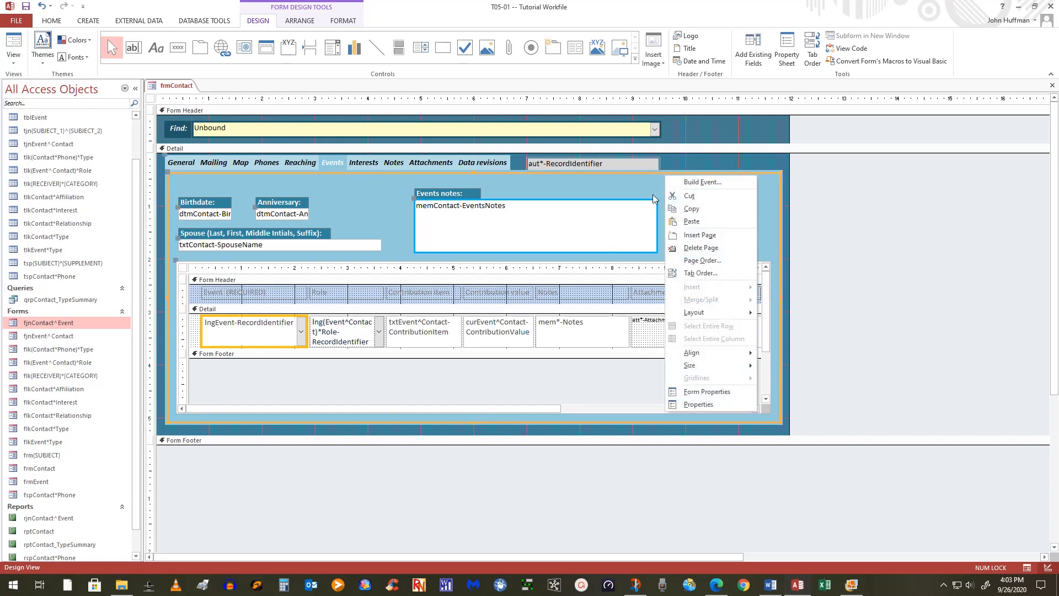
pyautogui.click(712, 273)
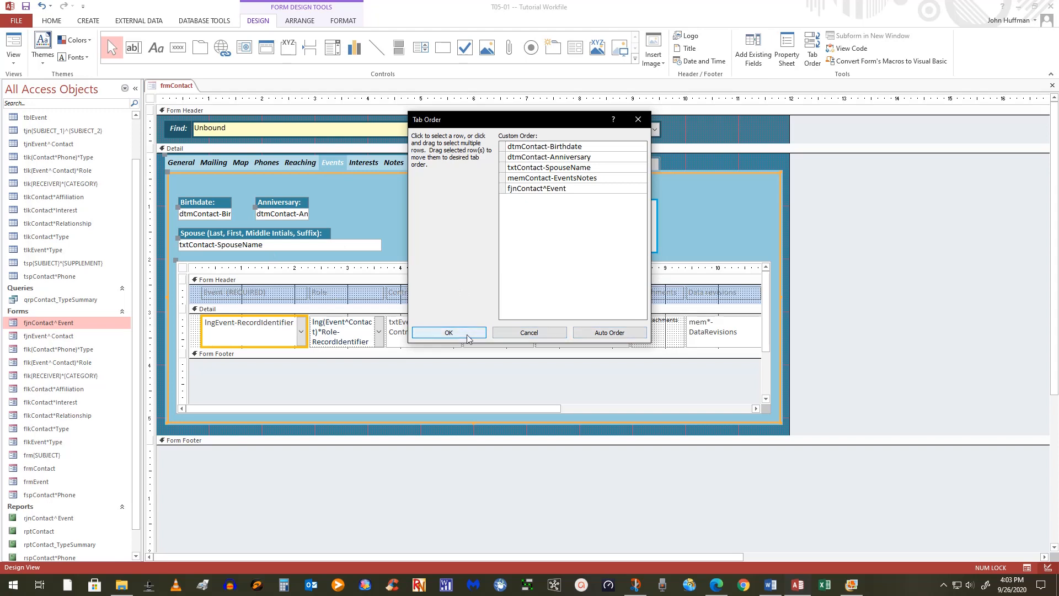
pyautogui.click(482, 326)
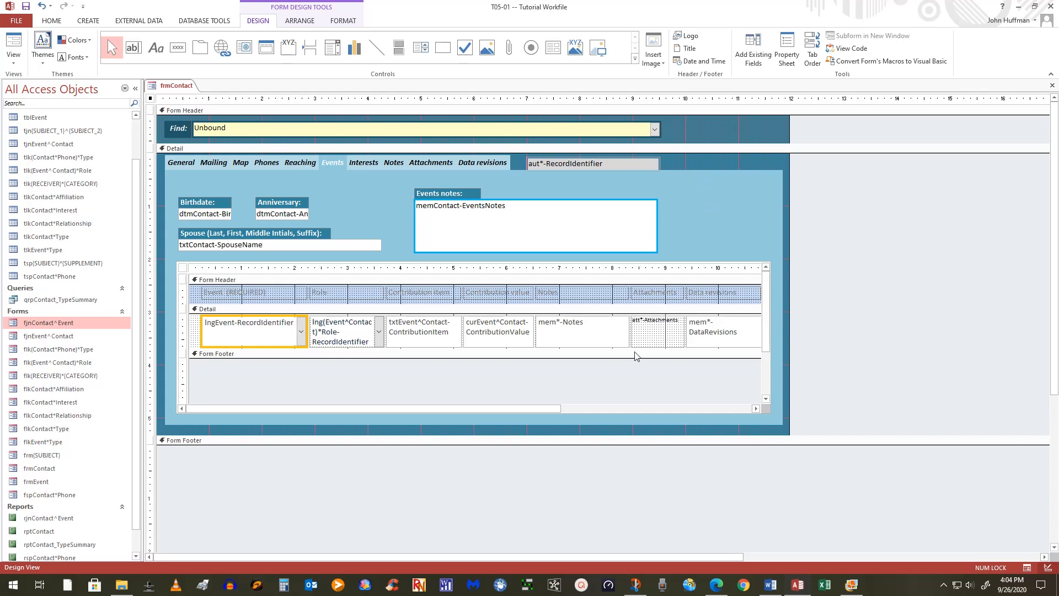
# Check the Tab Stop property of the Attachments control inside the Events subform.
pyautogui.click(659, 336)
pyautogui.click(659, 337)
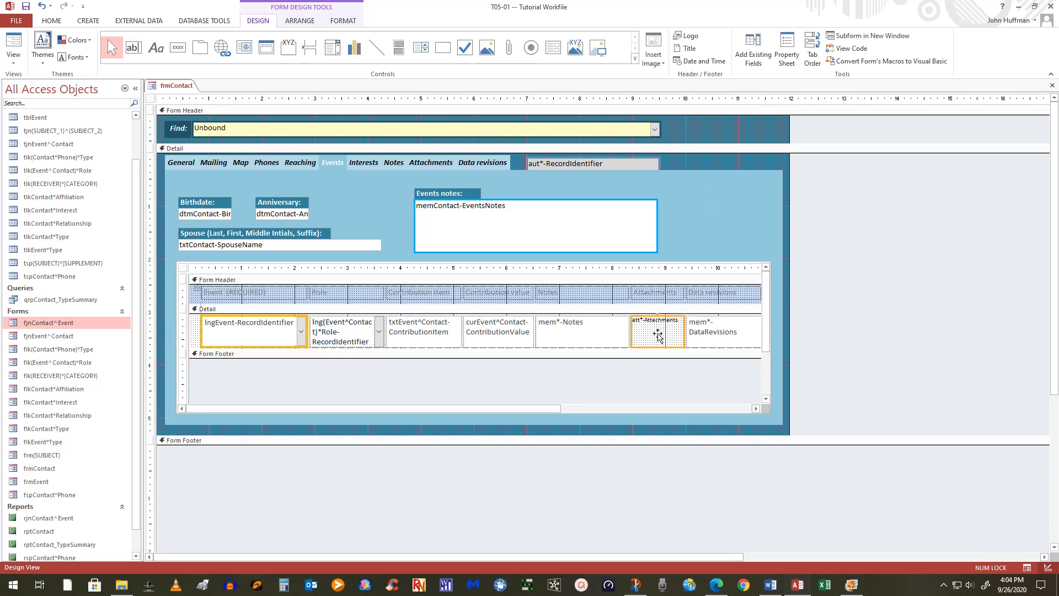
pyautogui.rightClick(658, 335)
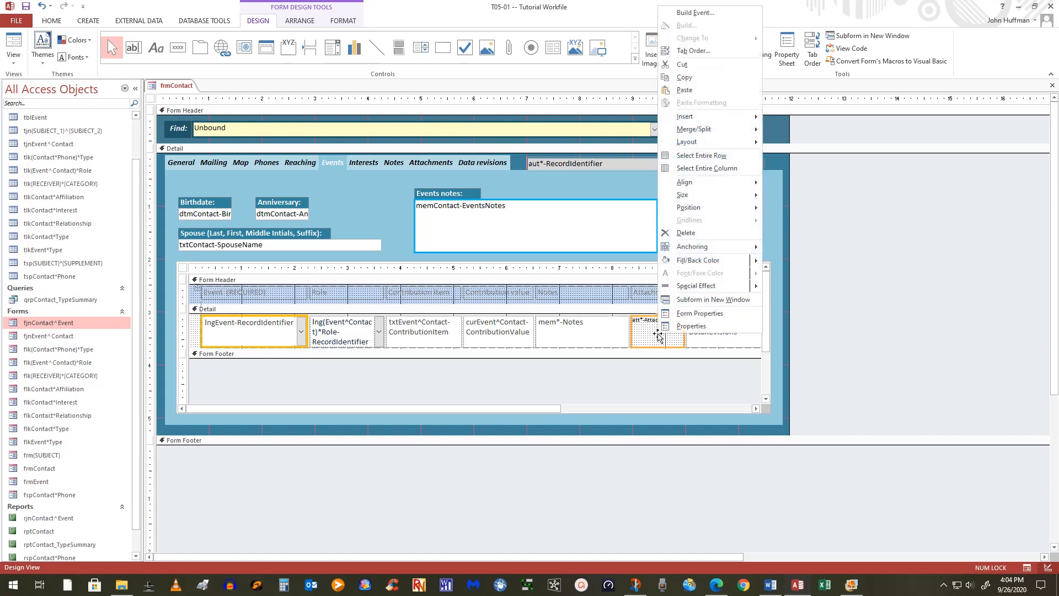
pyautogui.click(691, 326)
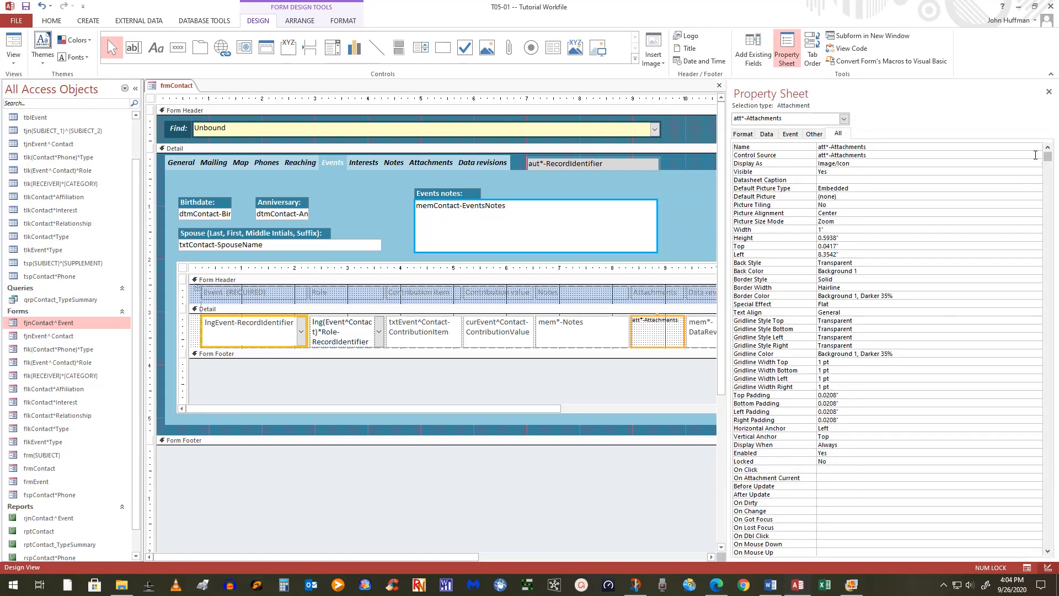
pyautogui.moveTo(1047, 157); pyautogui.dragTo(1055, 539)
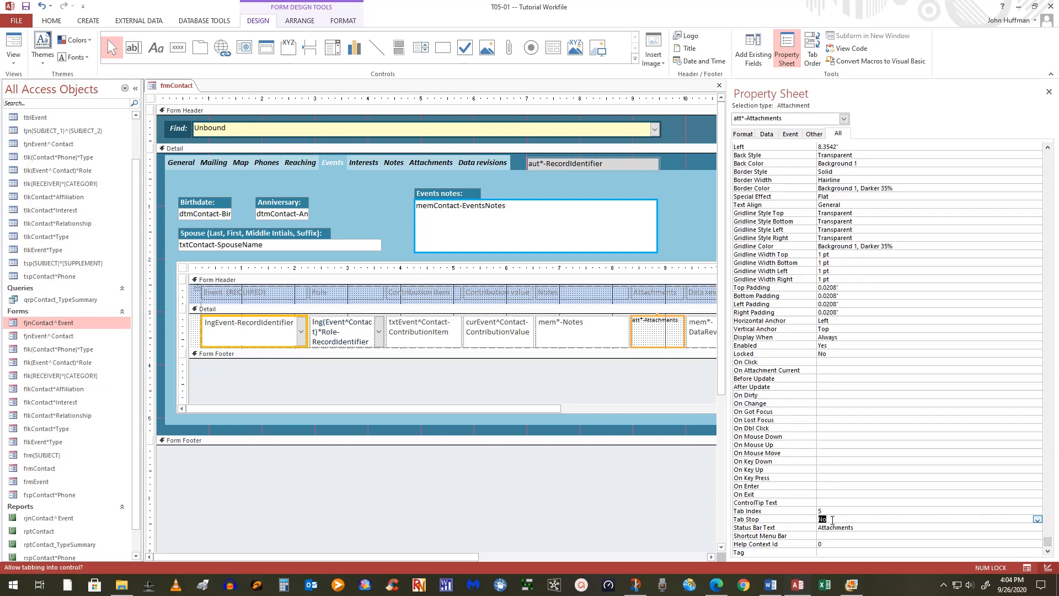
pyautogui.click(508, 495)
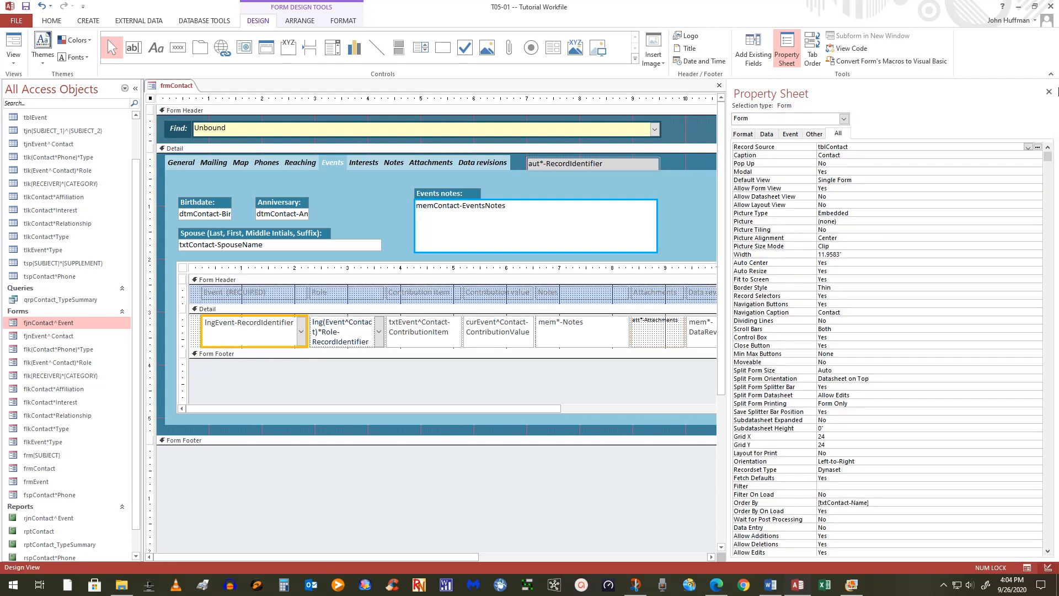
pyautogui.click(1049, 92)
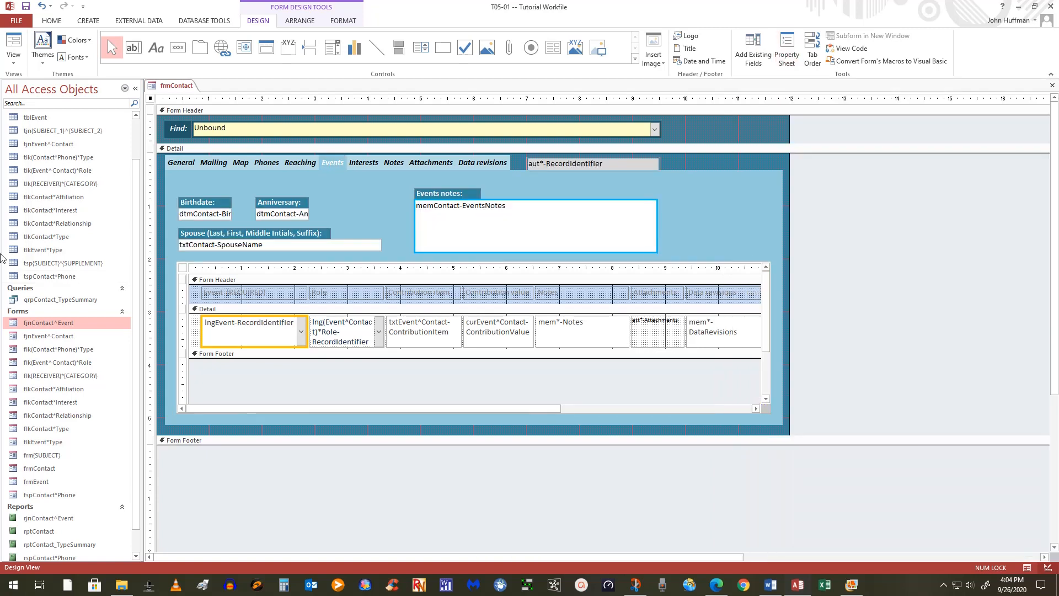
# Save frmContact and open it in Form view on the Events page.
pyautogui.click(26, 7)
pyautogui.click(376, 203)
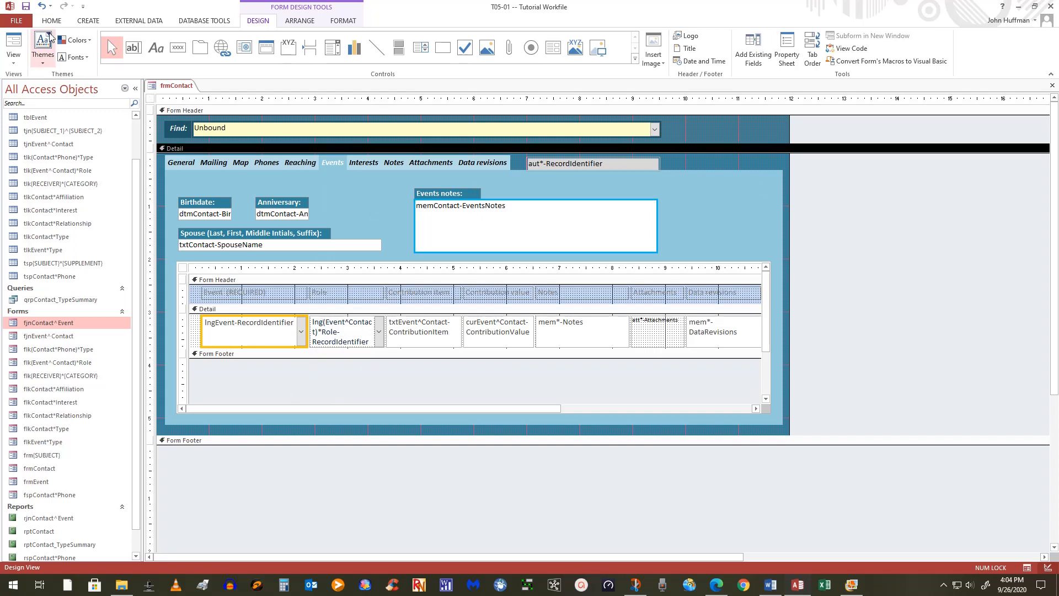
pyautogui.click(25, 8)
pyautogui.click(885, 272)
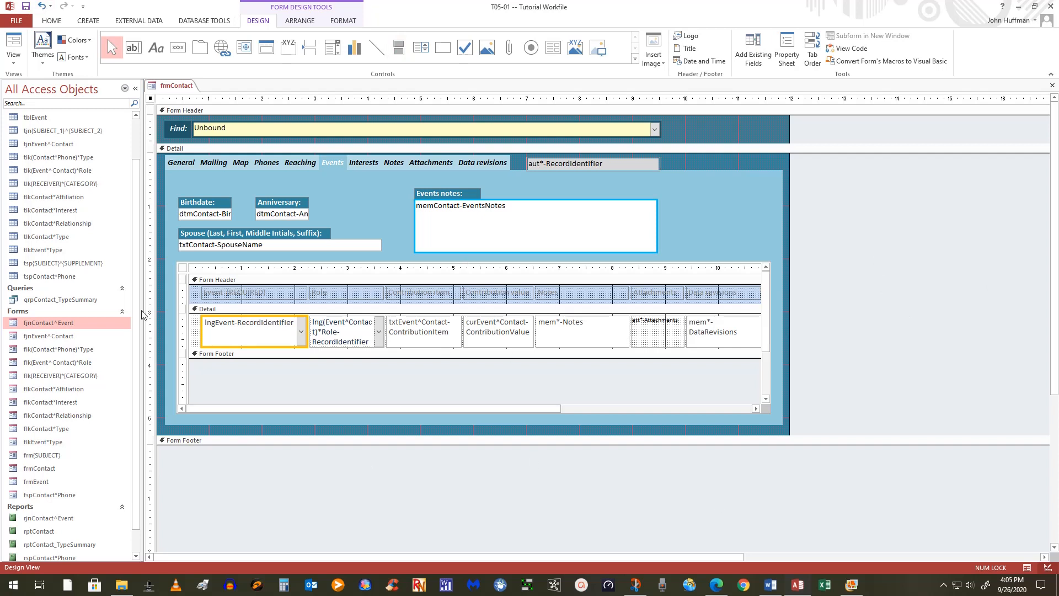
pyautogui.click(10, 46)
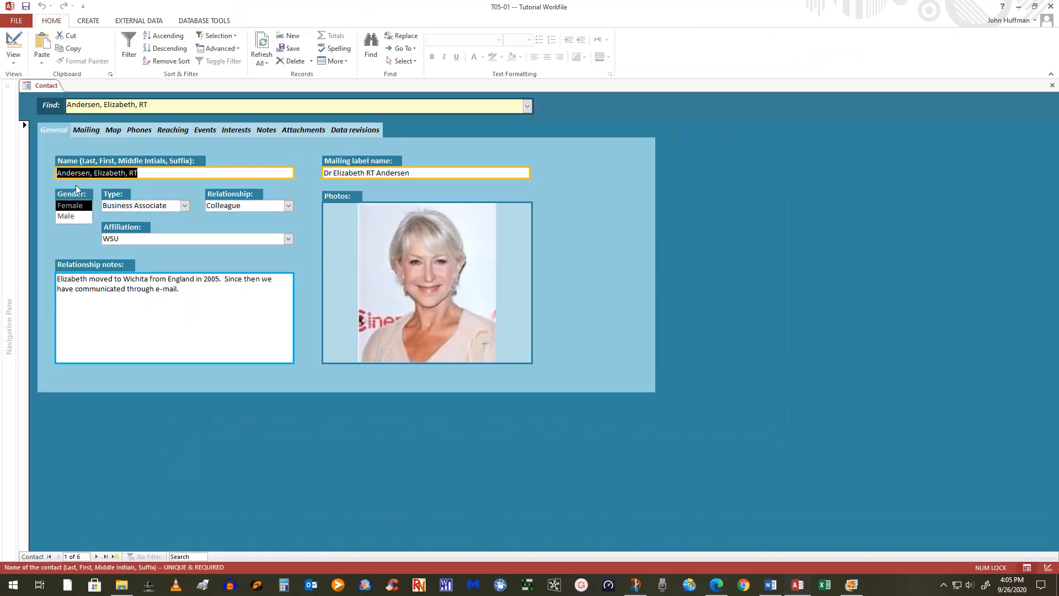
pyautogui.click(205, 131)
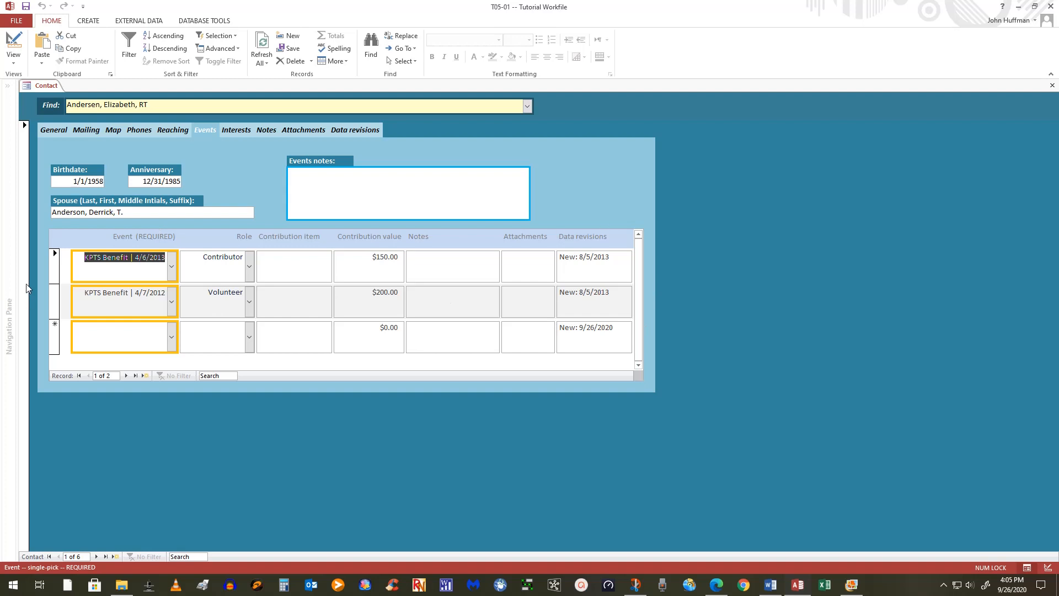
# Try to add an event record for KPTS Benefit | 4/7/2012 with the role Contributor in the Events subform.
pyautogui.click(172, 337)
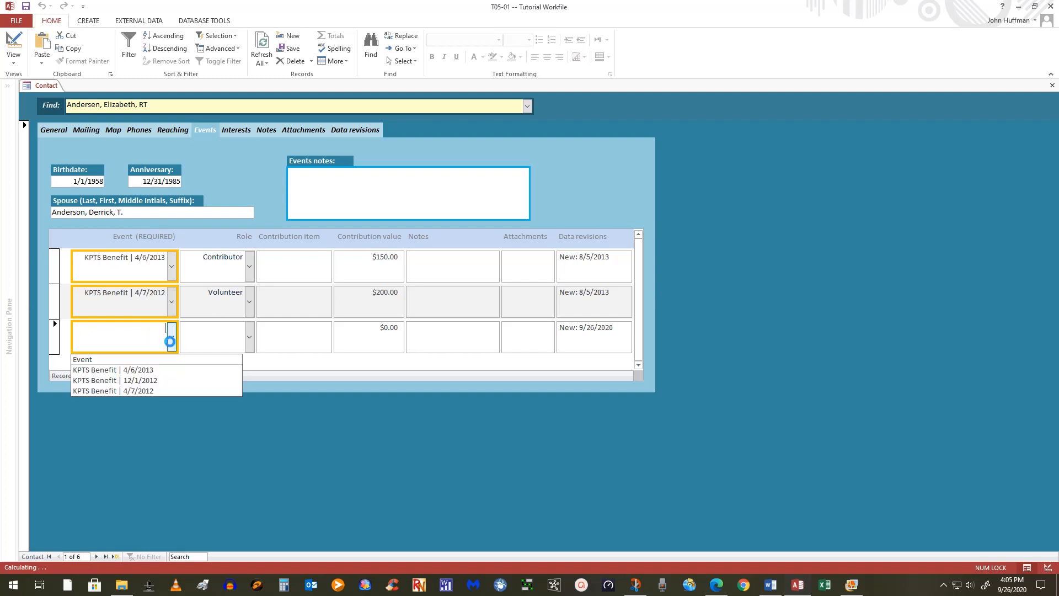
pyautogui.click(141, 391)
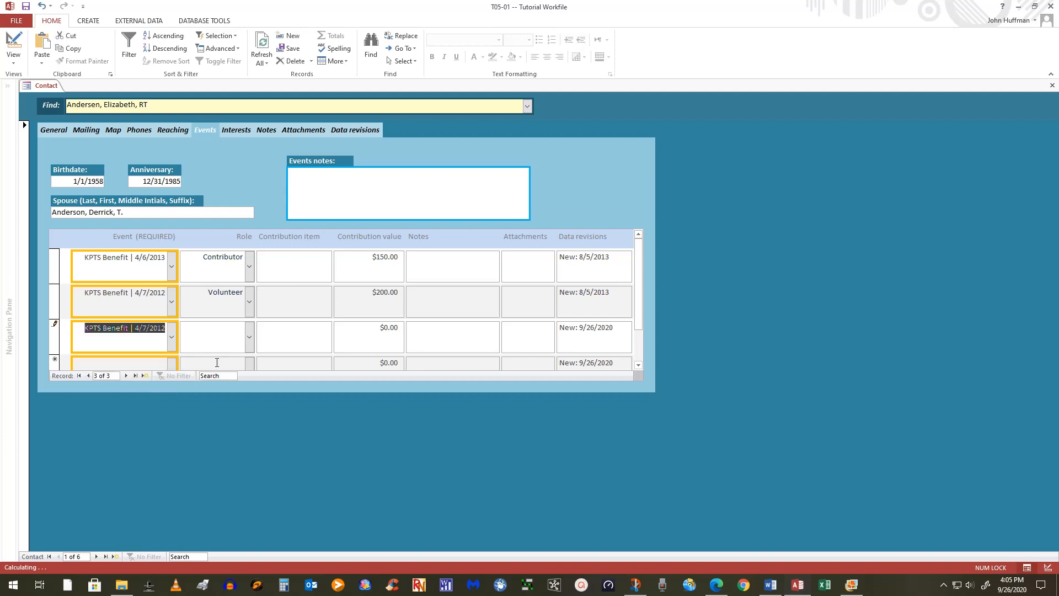
pyautogui.click(255, 342)
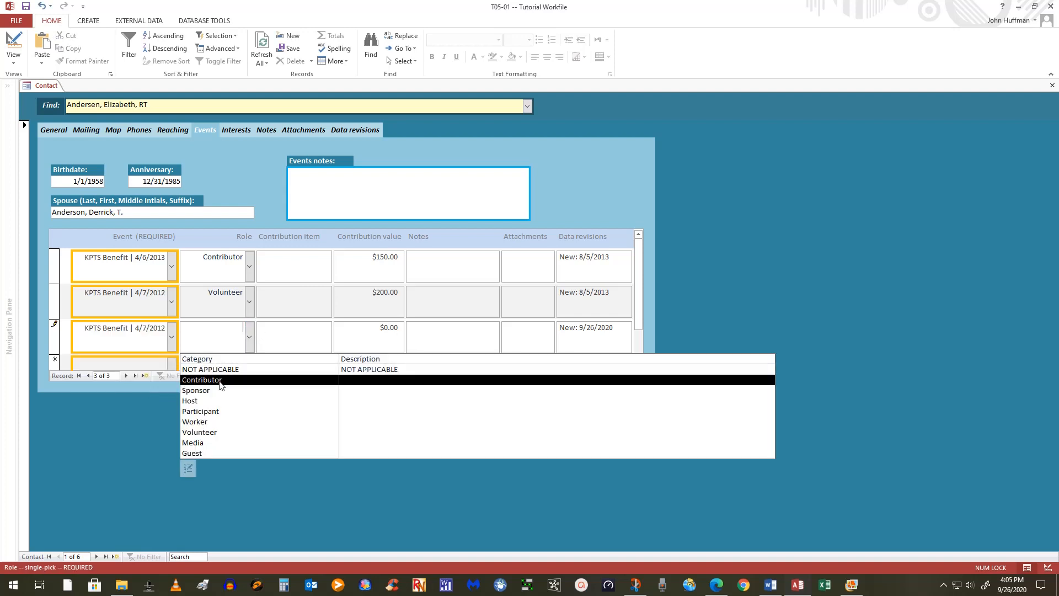
pyautogui.click(220, 379)
pyautogui.click(223, 364)
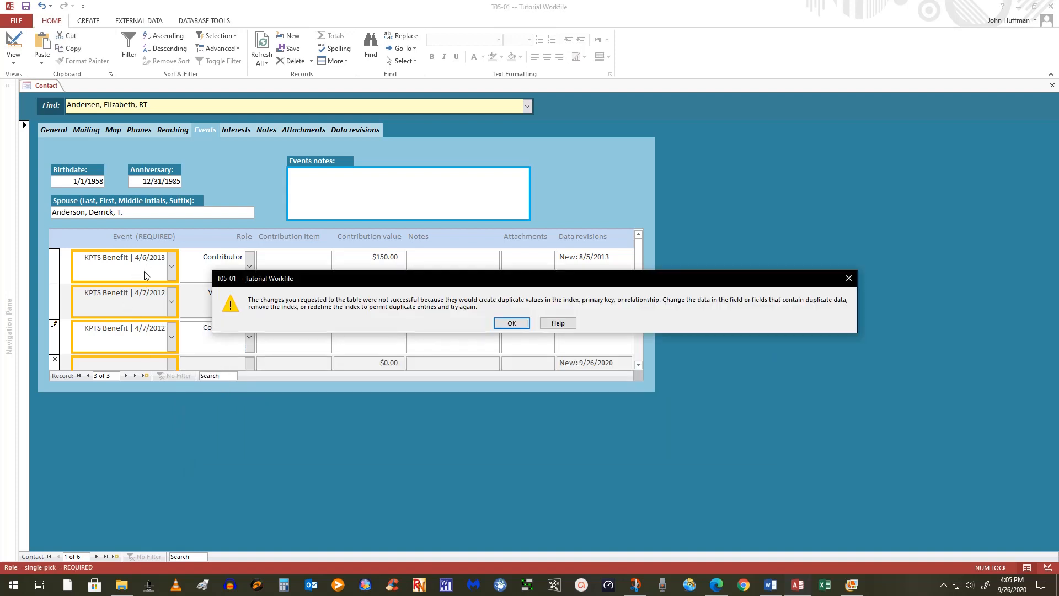
pyautogui.click(513, 328)
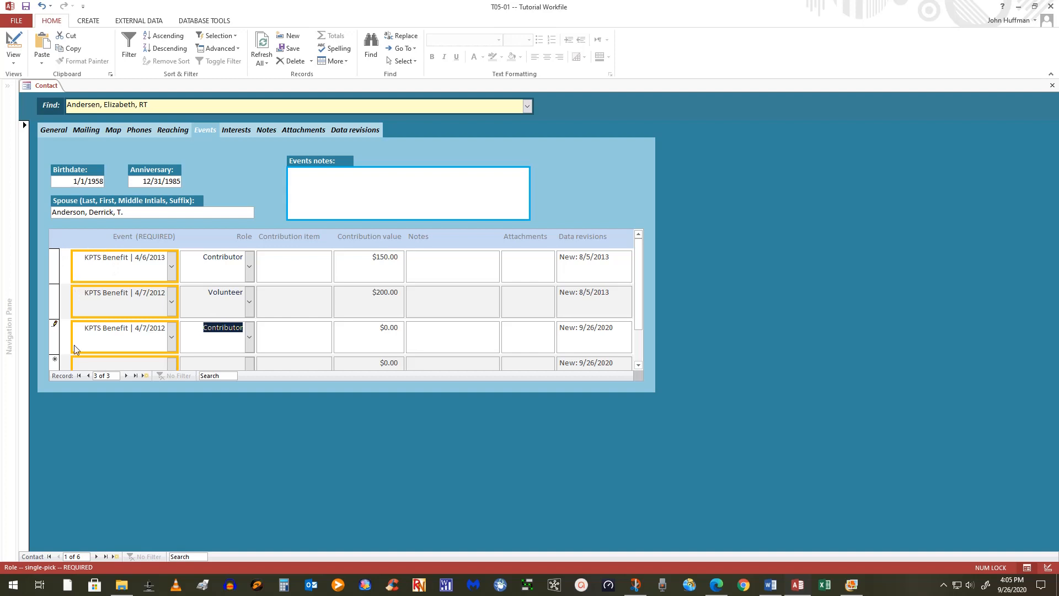
# Set the new subform record's event to KPTS Benefit | 12/1/2012 and commit the record.
pyautogui.click(172, 335)
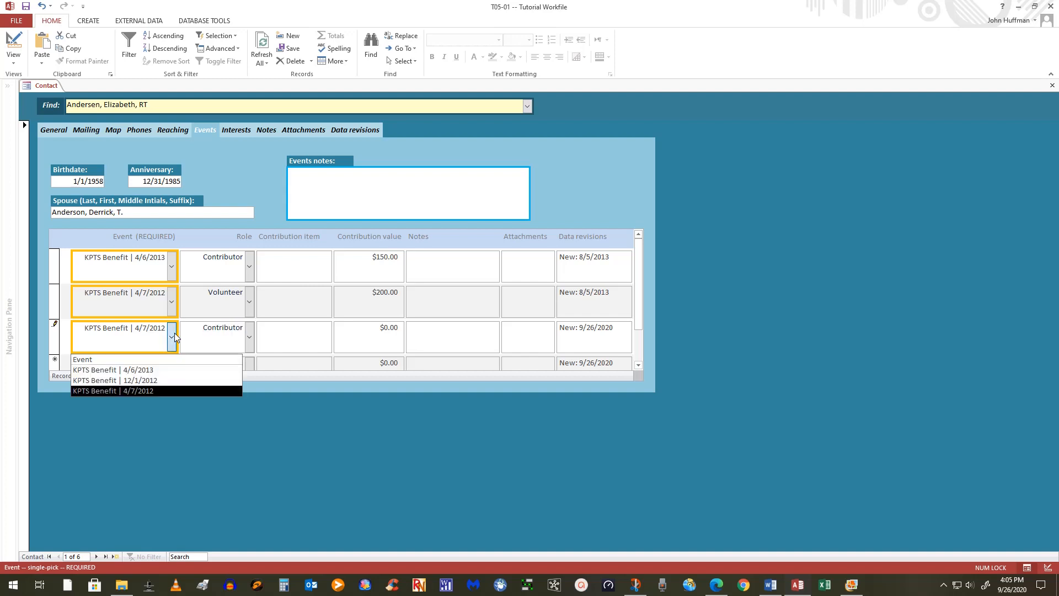
pyautogui.click(153, 381)
pyautogui.click(154, 367)
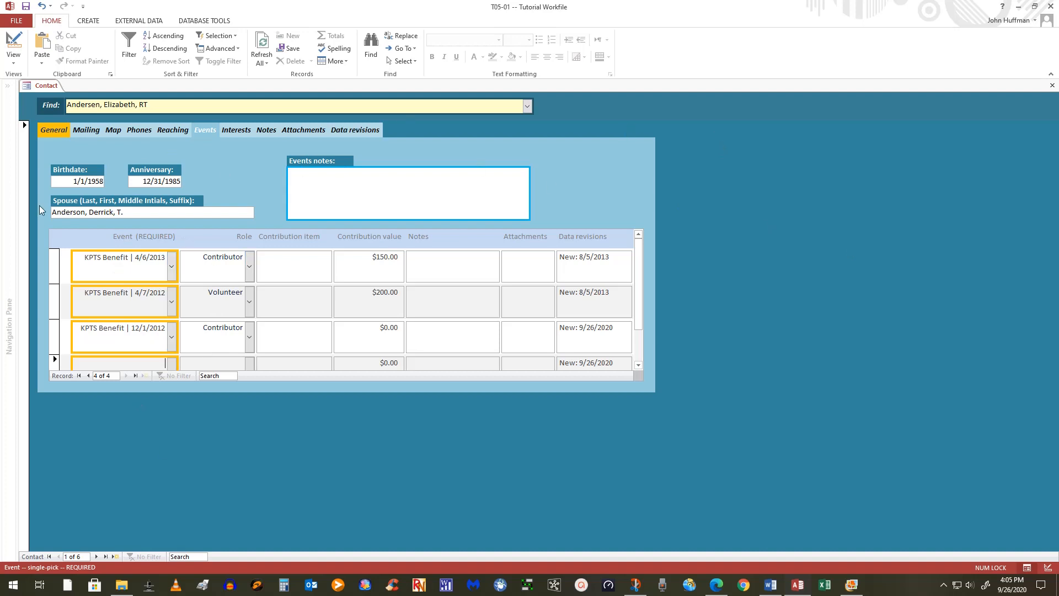
# Test the tab order on the Events page from Birthdate through the spouse field.
pyautogui.click(140, 130)
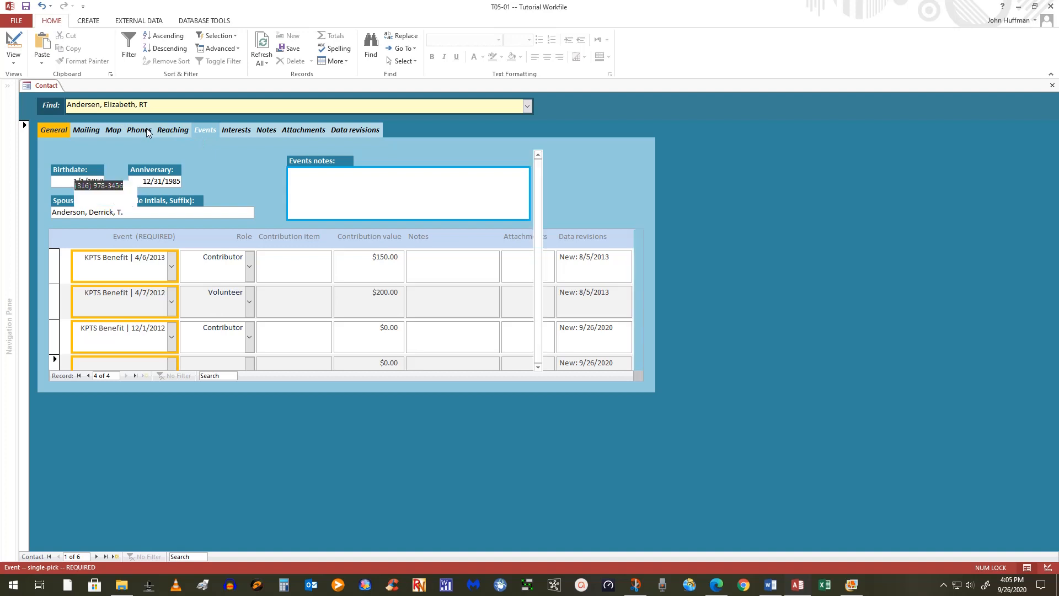
pyautogui.click(203, 130)
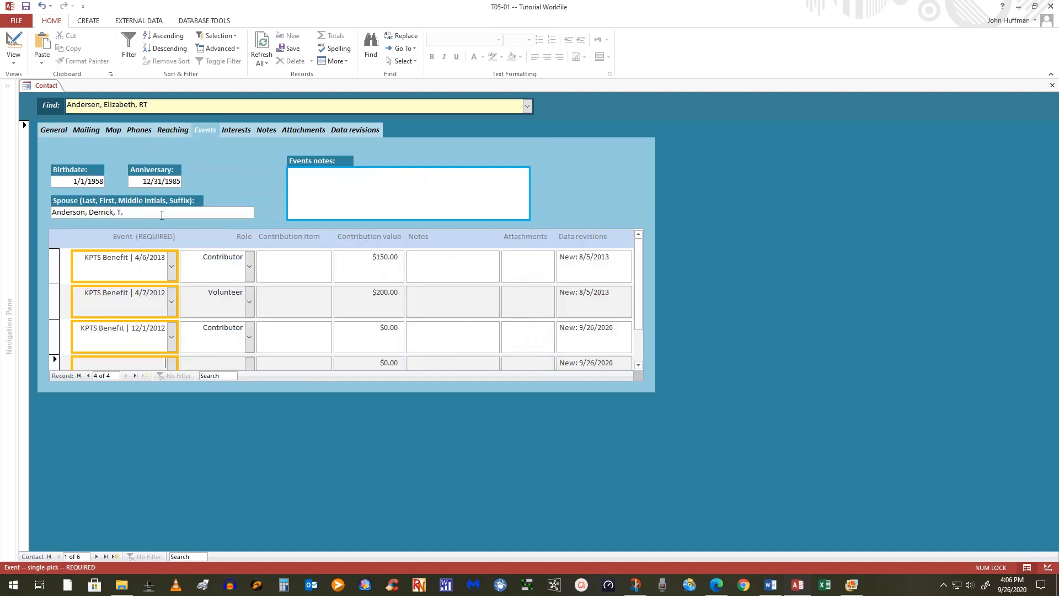
pyautogui.click(72, 181)
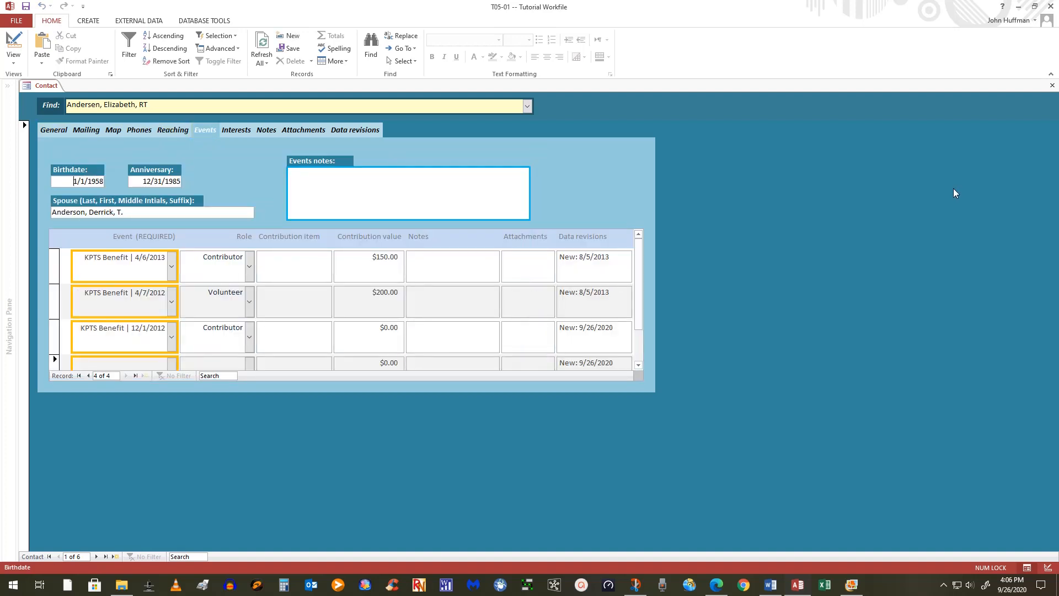
pyautogui.press('Tab')
pyautogui.press('Tab')
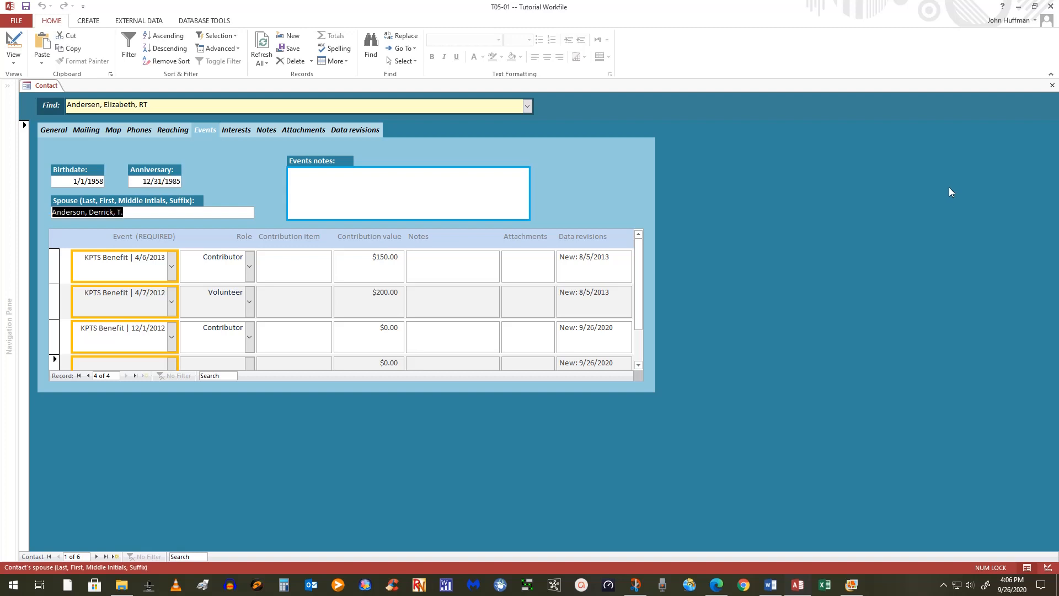
pyautogui.press('Tab')
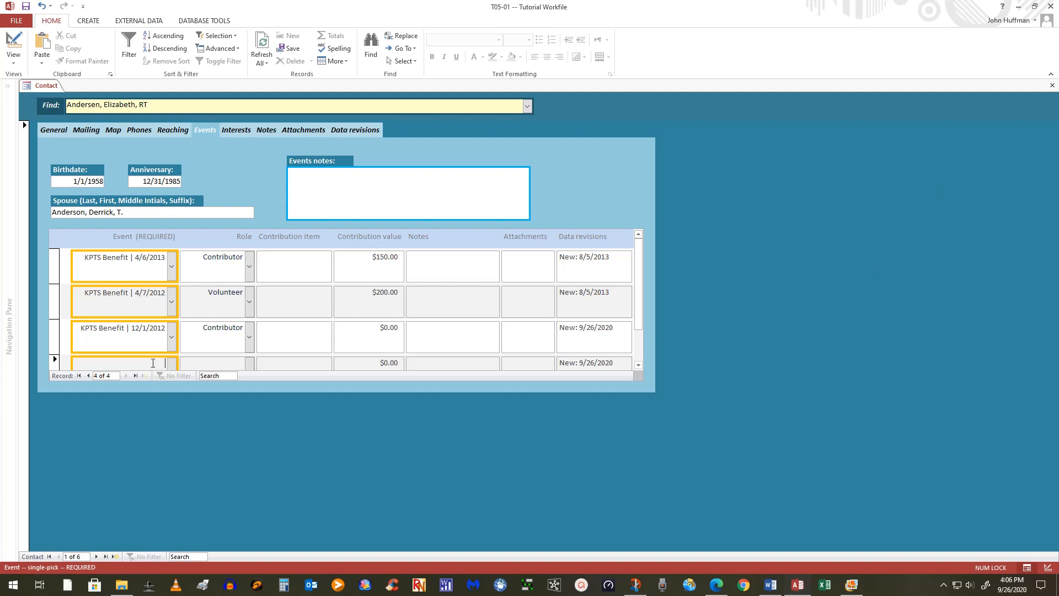
# Test the tab order across the Events subform's columns, from the first record to the third.
pyautogui.click(104, 264)
pyautogui.press('Tab')
pyautogui.press('Tab')
pyautogui.press('Tab')
pyautogui.press('Tab')
pyautogui.press('Tab')
pyautogui.press('Tab')
pyautogui.press('Tab')
pyautogui.press('Tab')
pyautogui.press('Tab')
pyautogui.press('Tab')
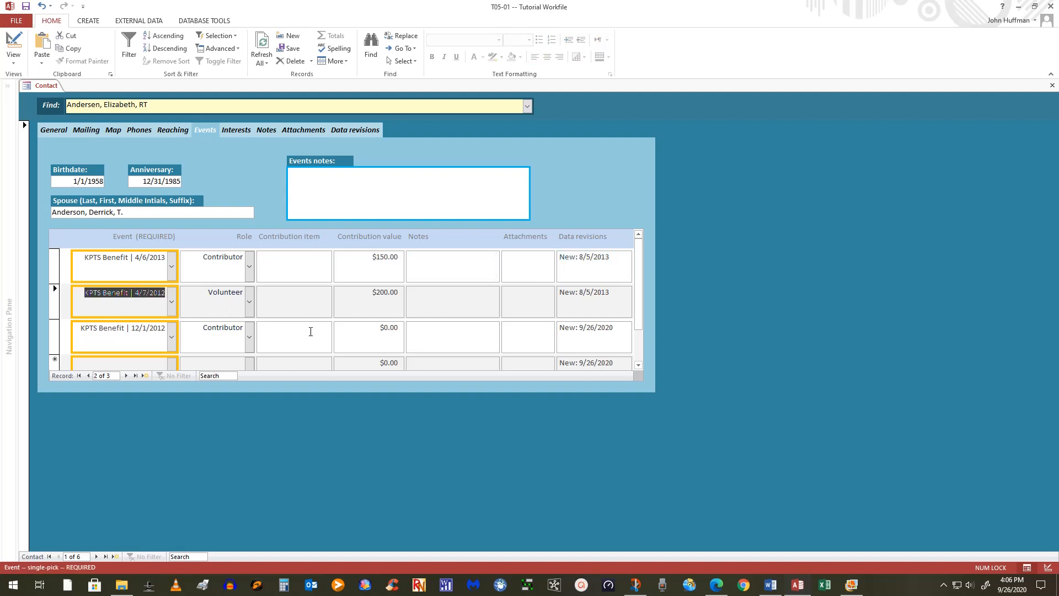
pyautogui.press('Tab')
pyautogui.press('Tab')
pyautogui.press('Tab')
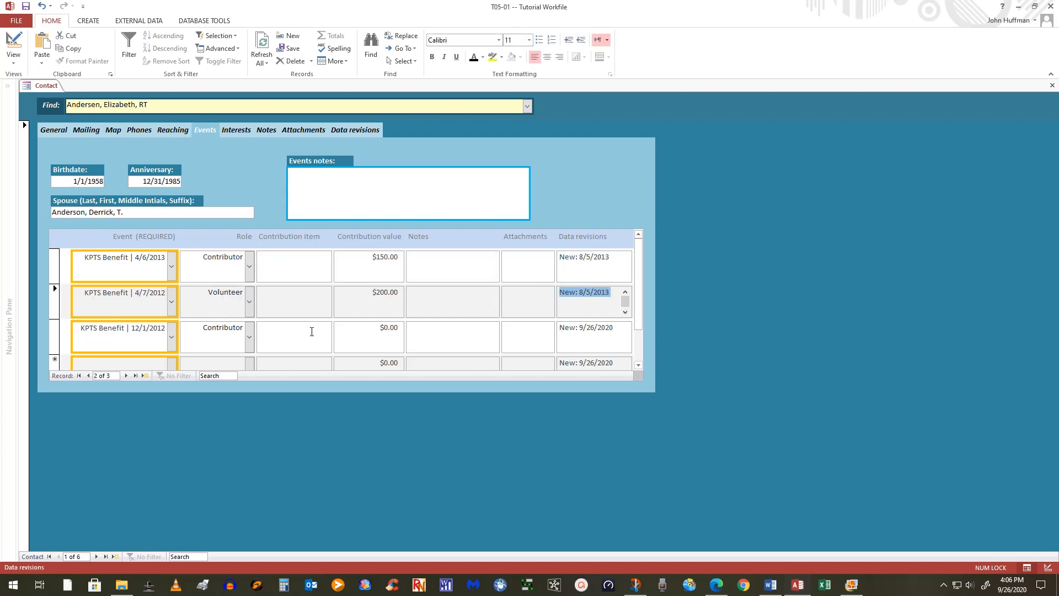
pyautogui.press('Tab')
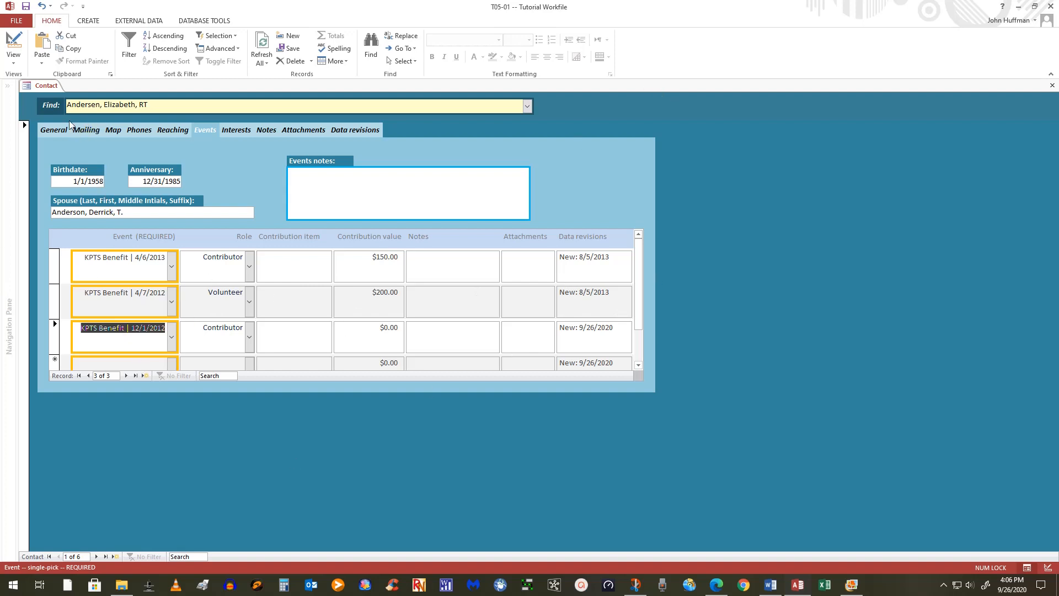
# Review the contact's General, Mailing, Map, Phones and Reaching pages, and return to the Events page.
pyautogui.click(55, 130)
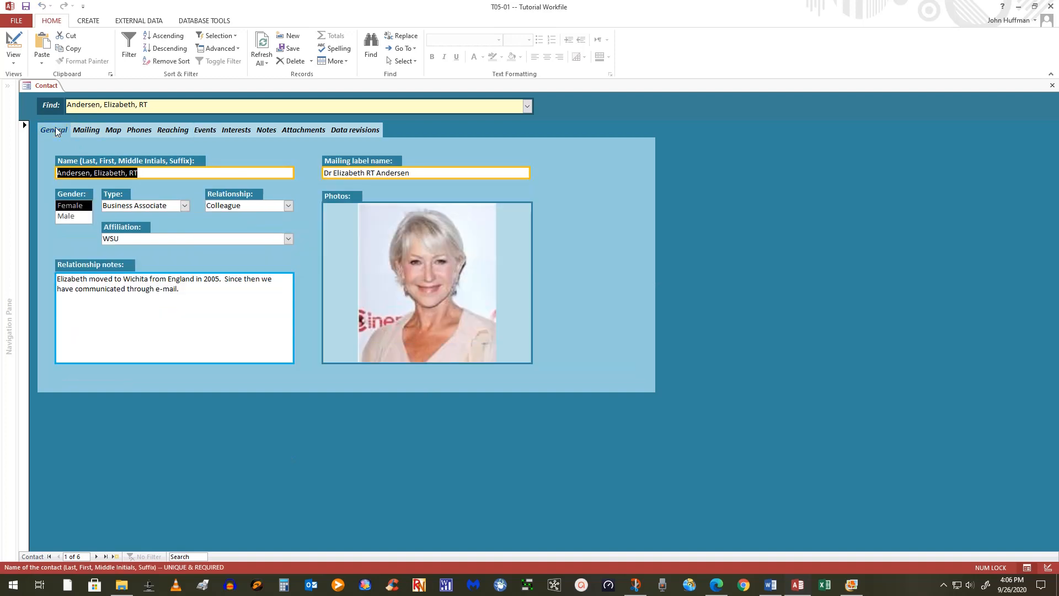
pyautogui.click(94, 129)
pyautogui.click(113, 130)
pyautogui.click(138, 129)
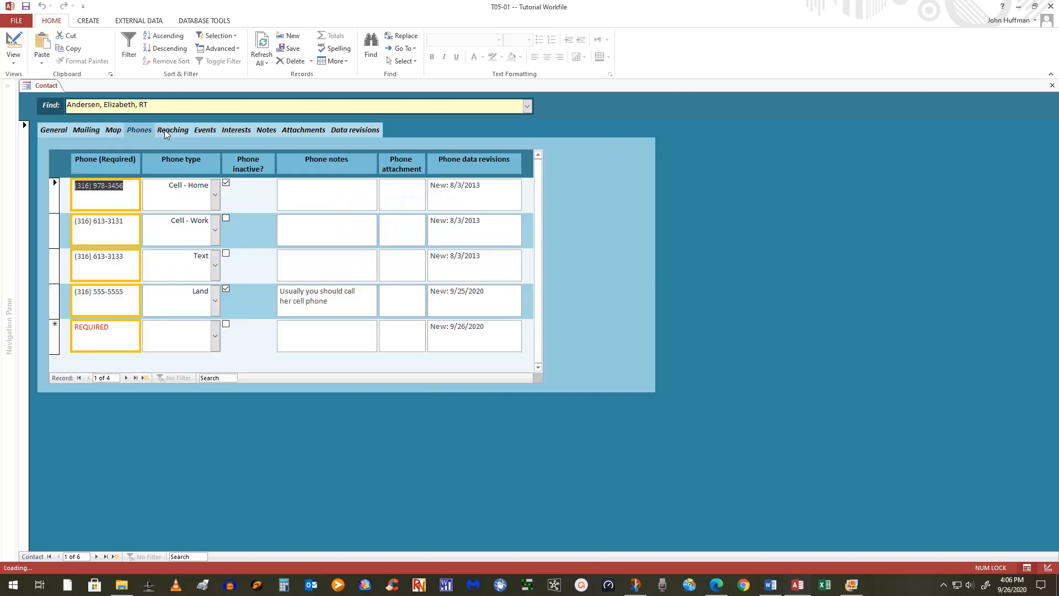
pyautogui.click(172, 130)
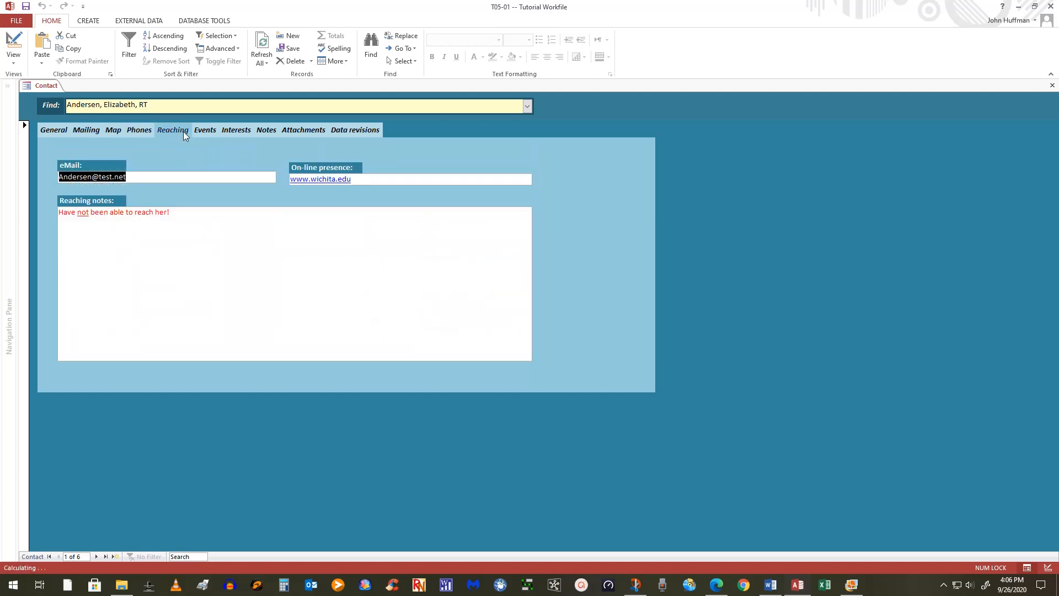
pyautogui.click(138, 130)
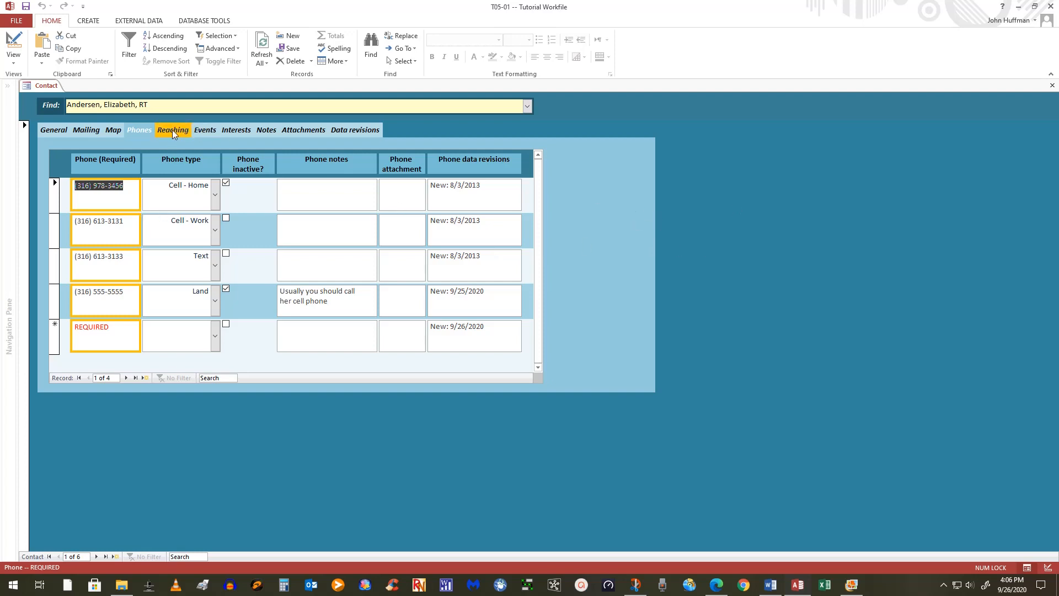
pyautogui.click(203, 131)
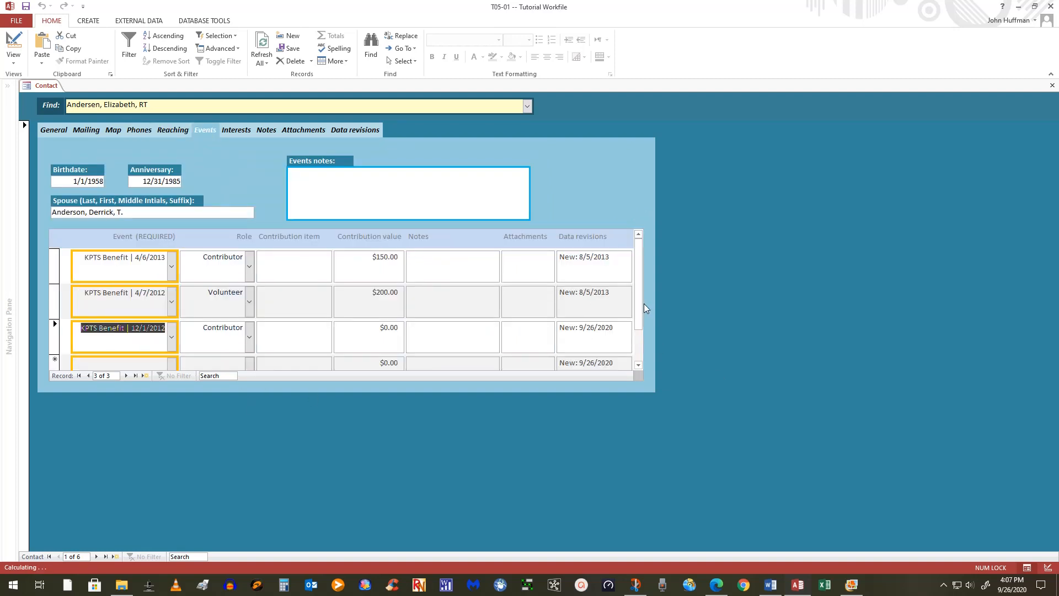
# Narrow the Events subform in the contact form's Design View so its right edge sits at about 9.8 inches.
pyautogui.moveTo(635, 286); pyautogui.dragTo(636, 263)
pyautogui.click(14, 41)
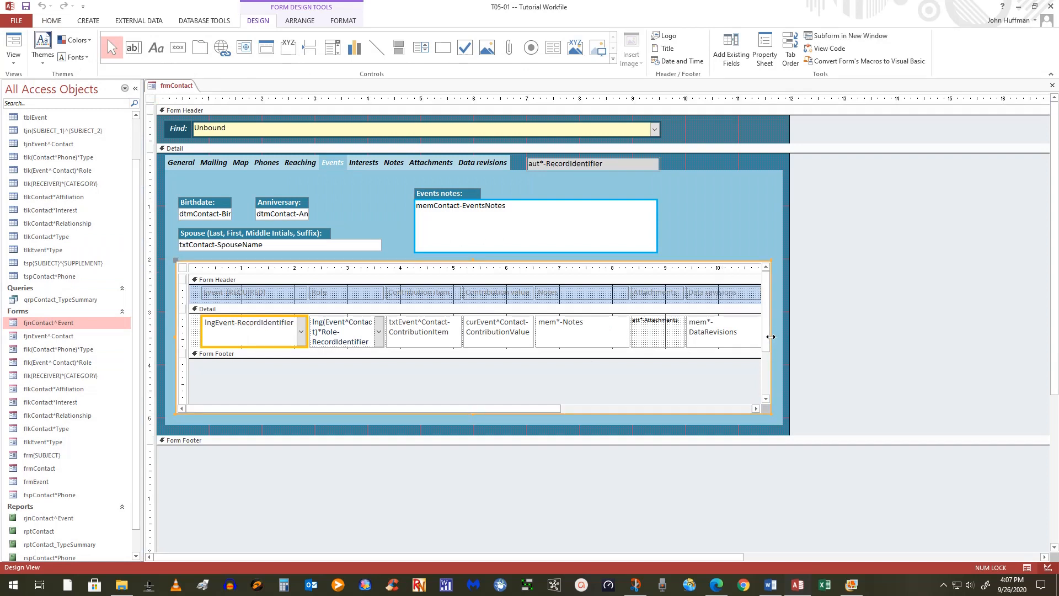
pyautogui.moveTo(771, 337); pyautogui.dragTo(674, 340)
# Narrow the contact form's tab control to the 10-inch ruler mark and the form itself to about 10.2 inches.
pyautogui.click(704, 166)
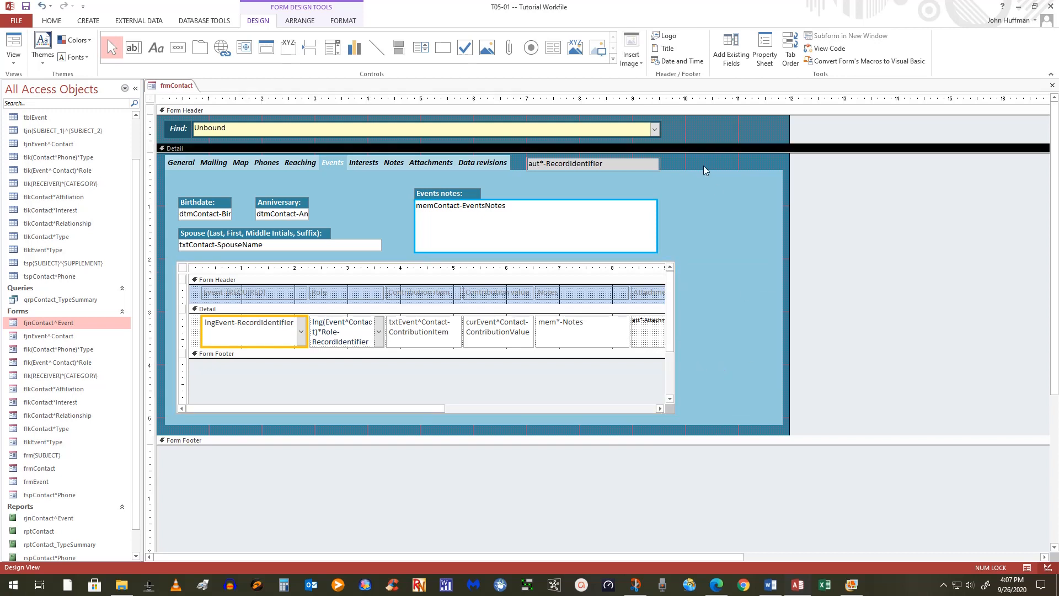
pyautogui.click(670, 169)
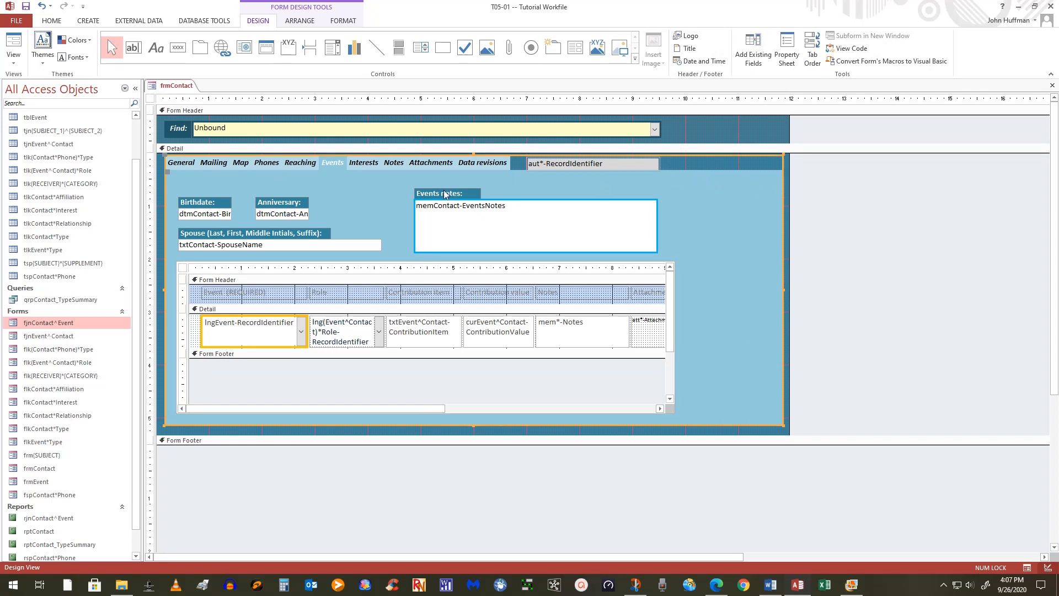
pyautogui.rightClick(395, 177)
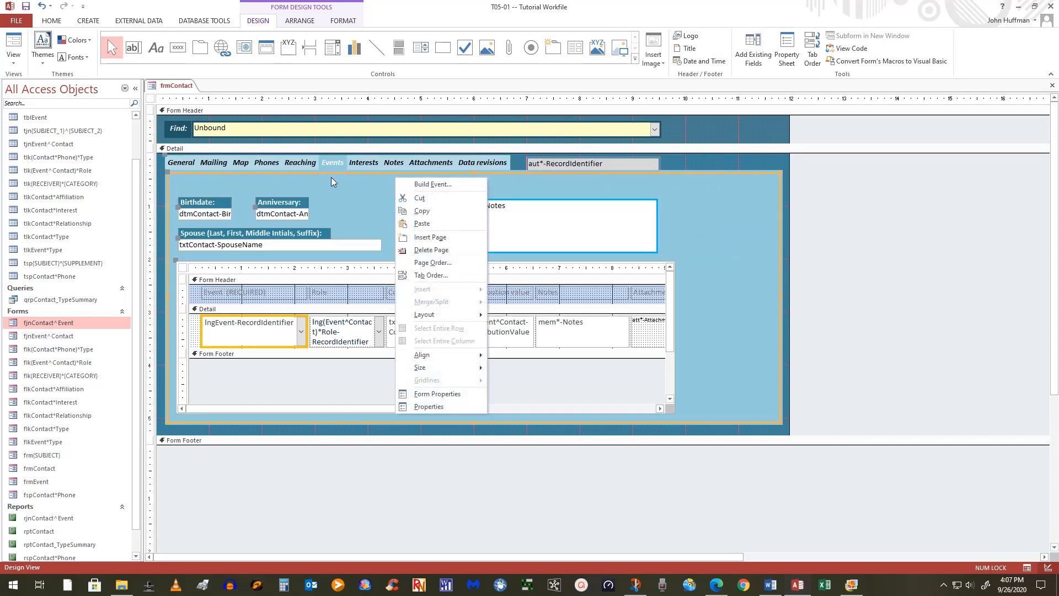
pyautogui.click(708, 159)
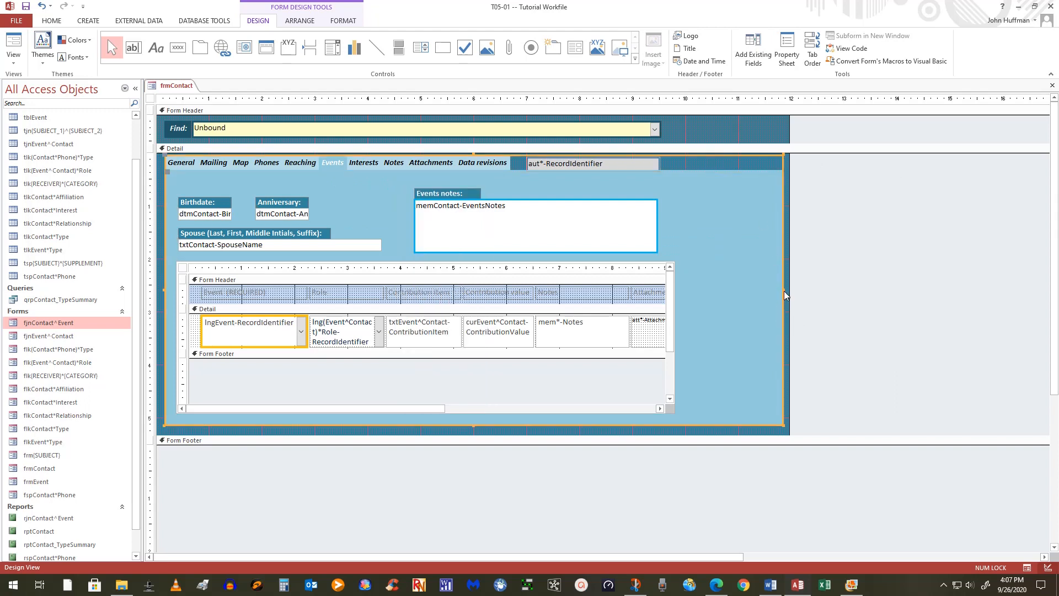
pyautogui.moveTo(784, 290); pyautogui.dragTo(684, 305)
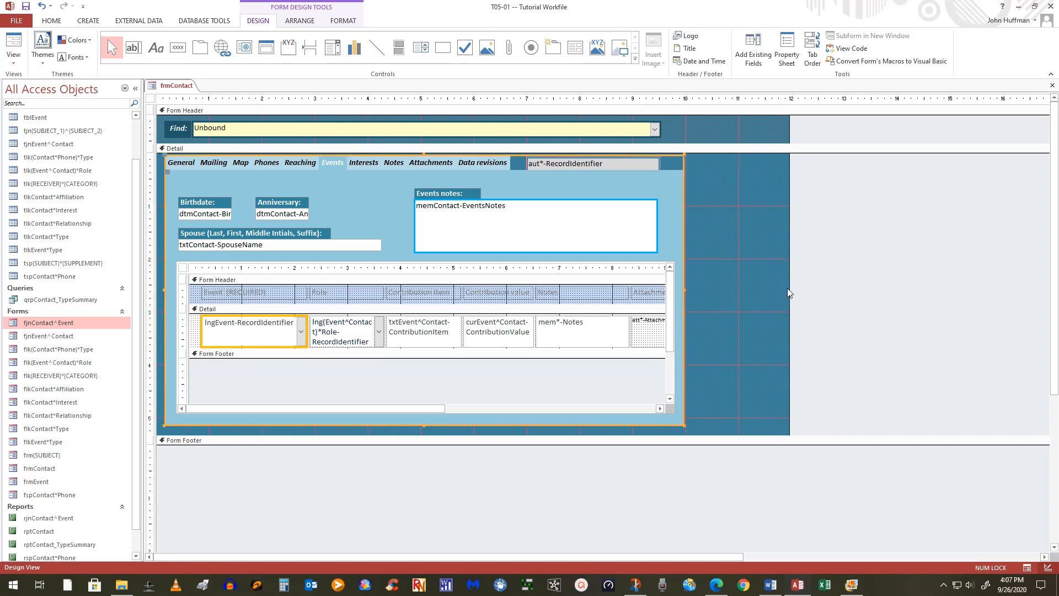
pyautogui.moveTo(788, 289); pyautogui.dragTo(694, 289)
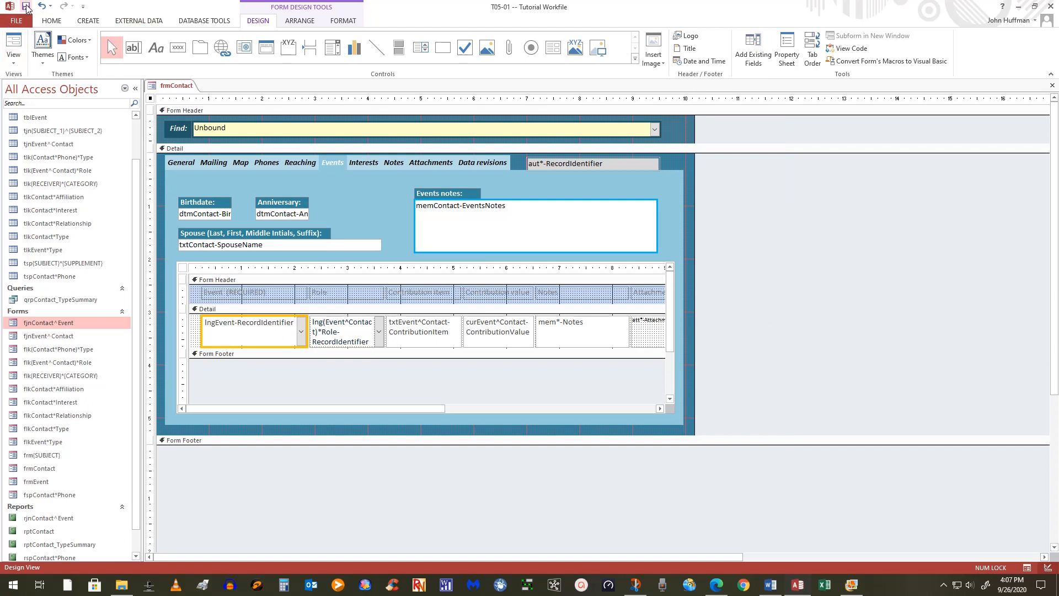
# Check the resized layout in Form View on the Phones and Events pages, including scrolling in the Events subform.
pyautogui.click(16, 43)
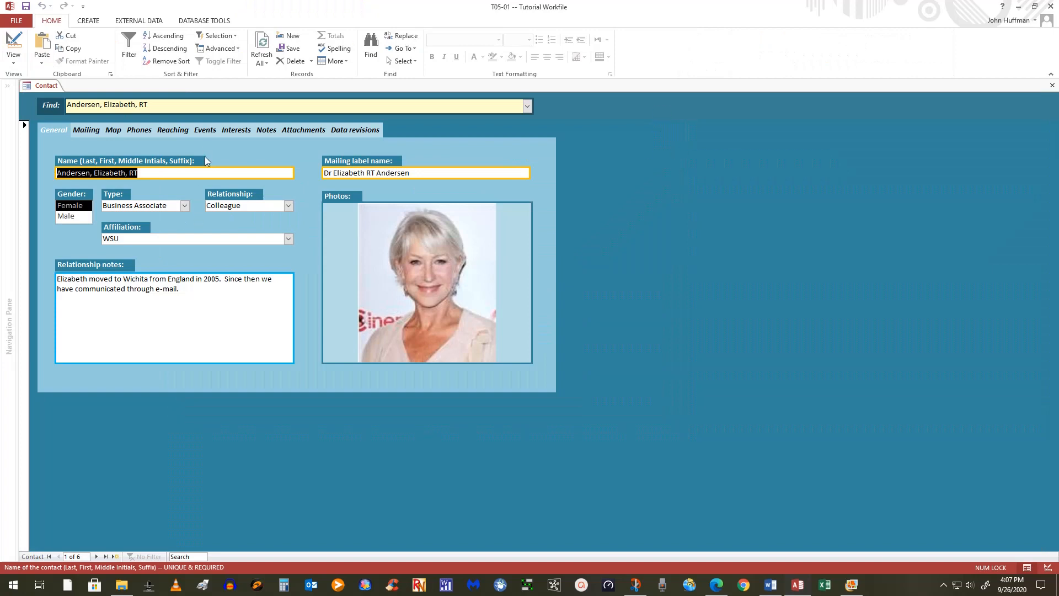
pyautogui.click(136, 131)
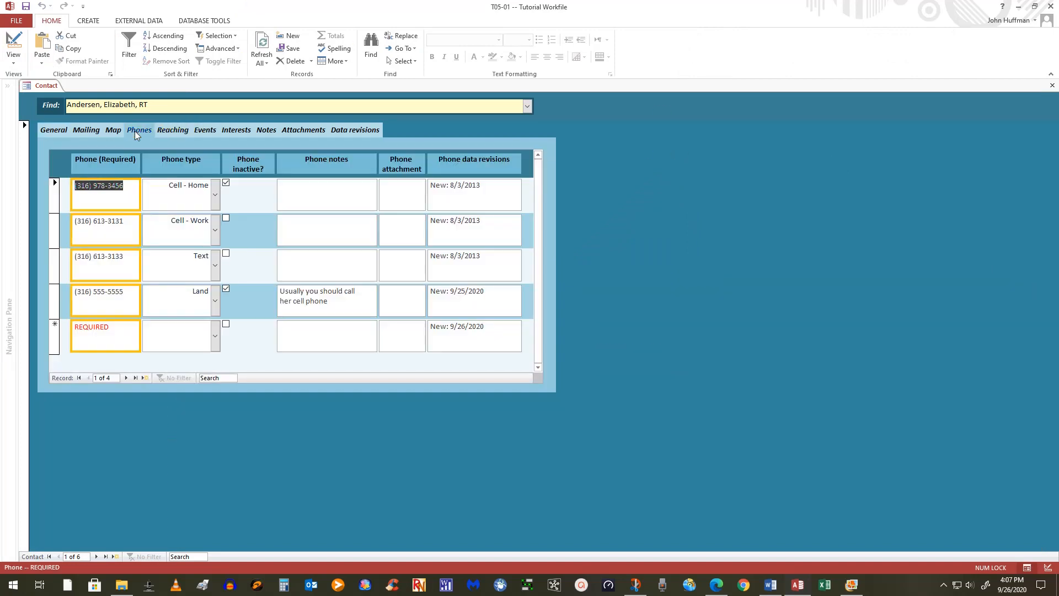
pyautogui.click(210, 126)
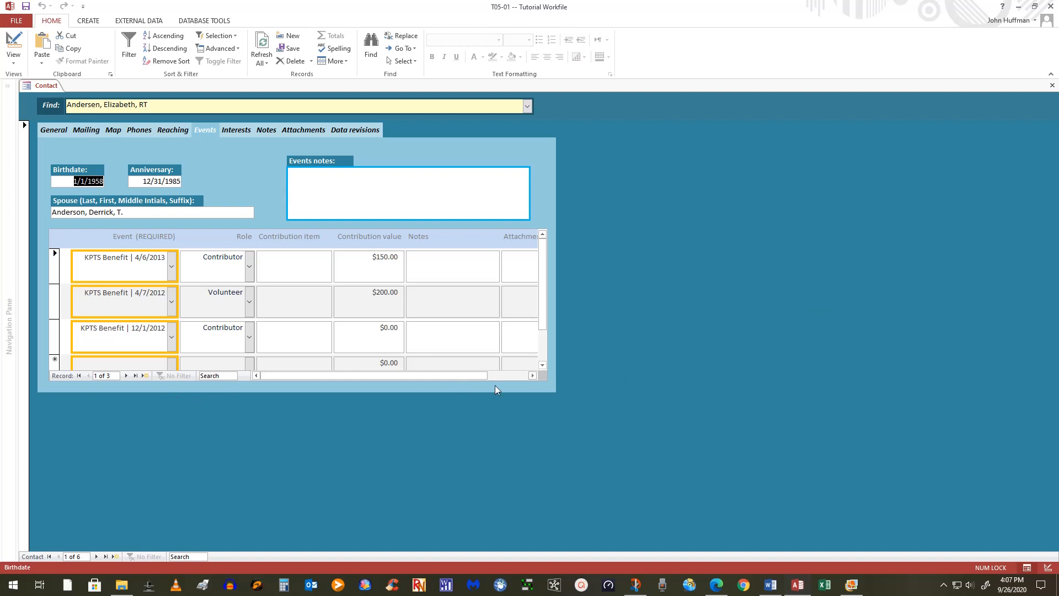
pyautogui.moveTo(540, 316); pyautogui.dragTo(542, 363)
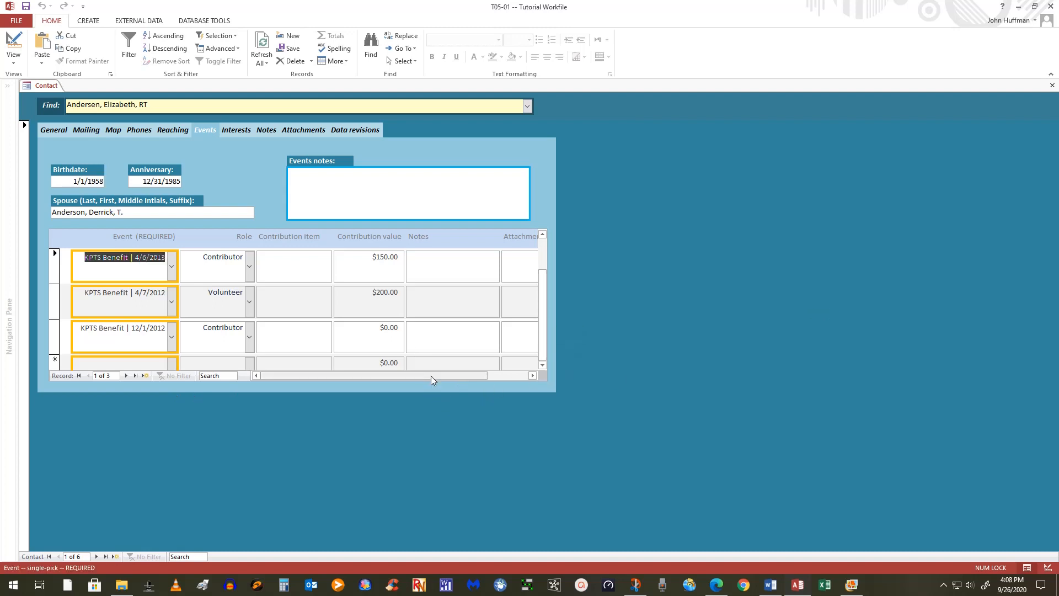
pyautogui.moveTo(432, 376); pyautogui.dragTo(386, 385)
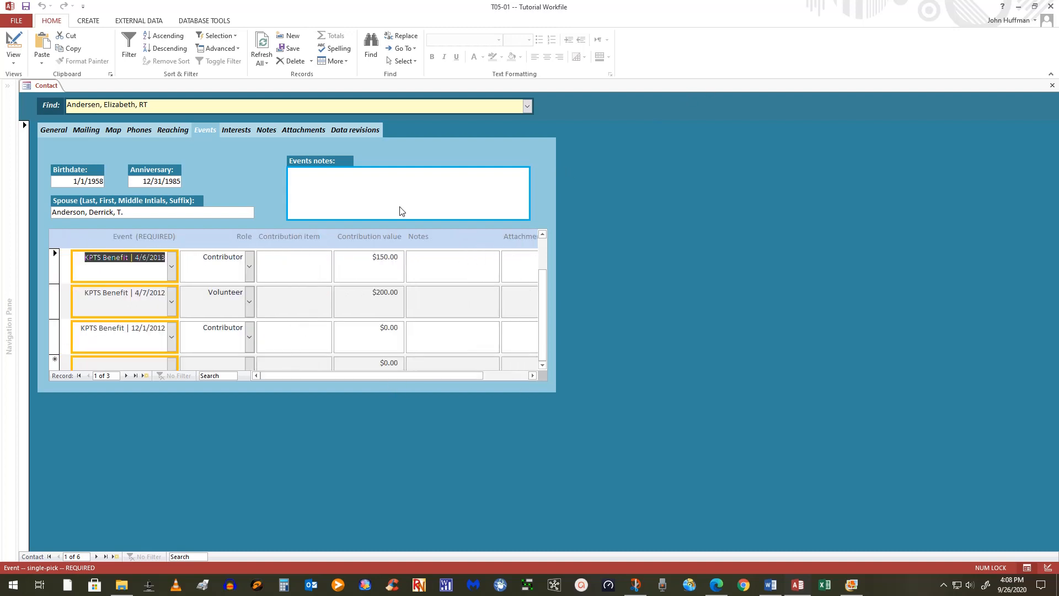
pyautogui.click(334, 184)
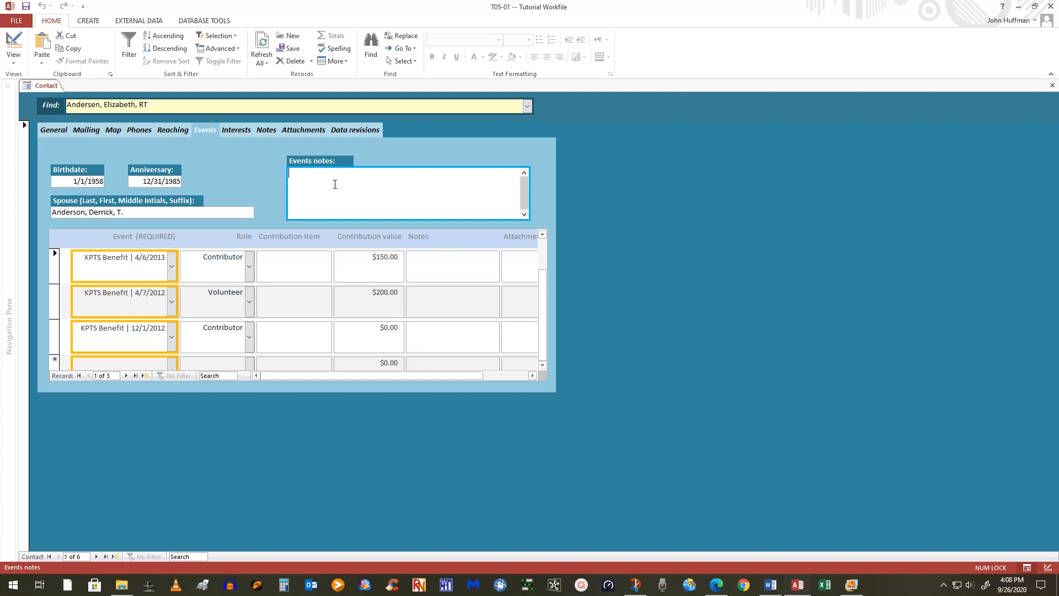
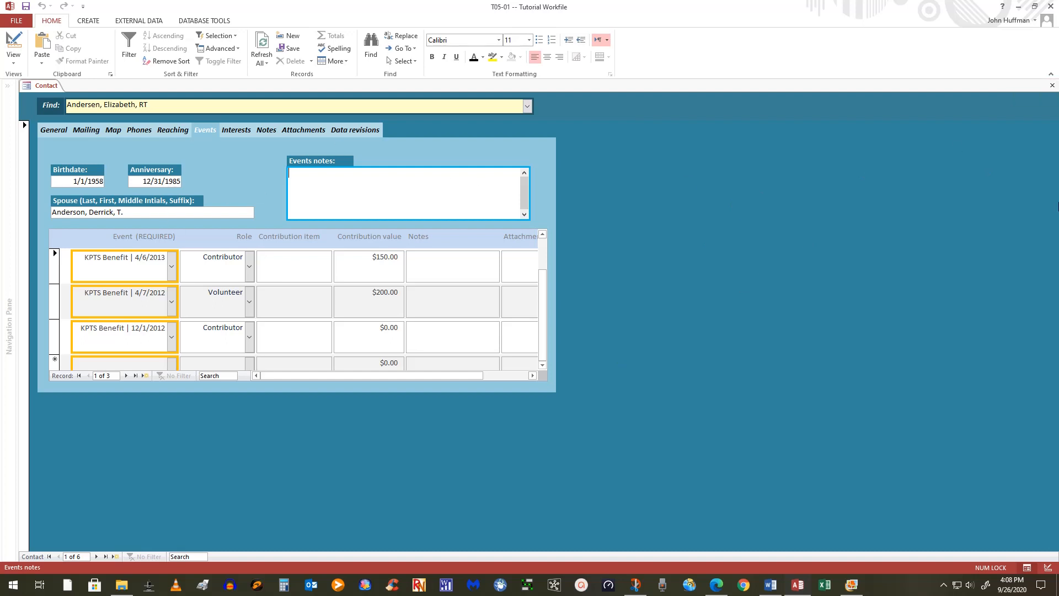
# Close the contact form and open the fjnEvent^Contact form in Layout View.
pyautogui.click(1053, 87)
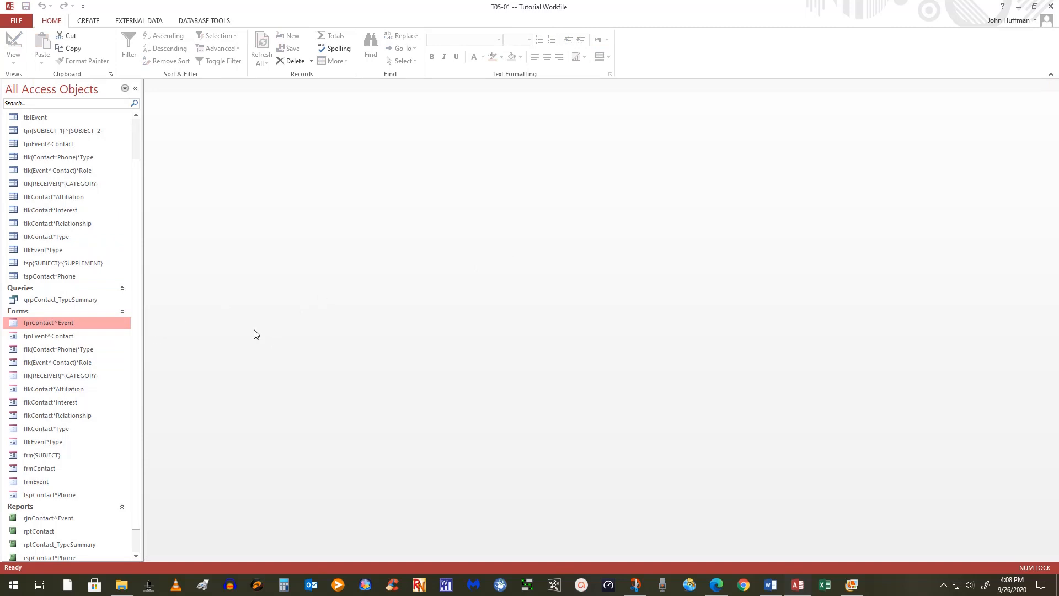
pyautogui.rightClick(64, 338)
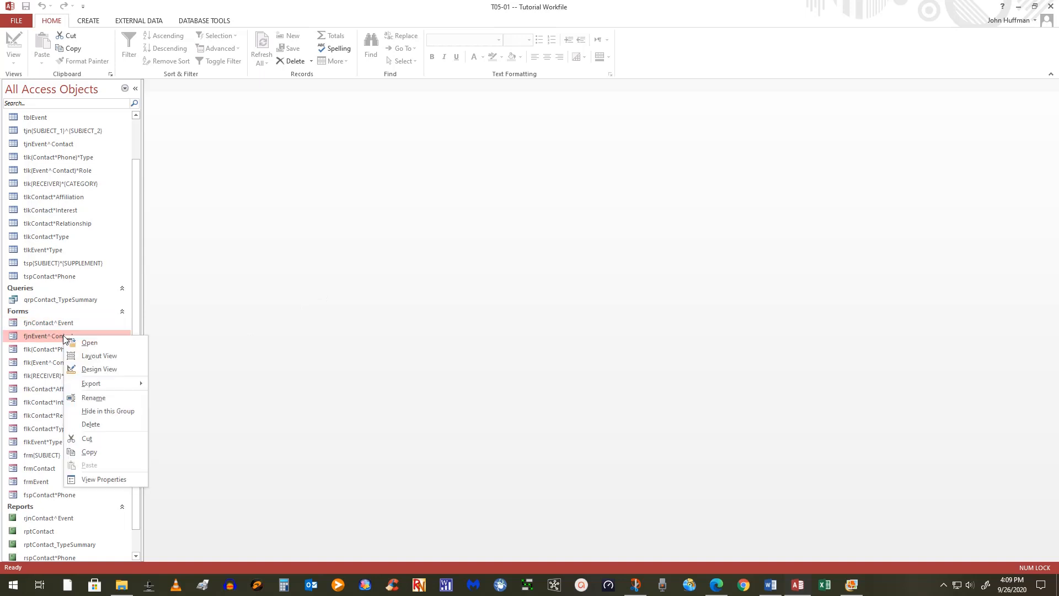
pyautogui.click(279, 350)
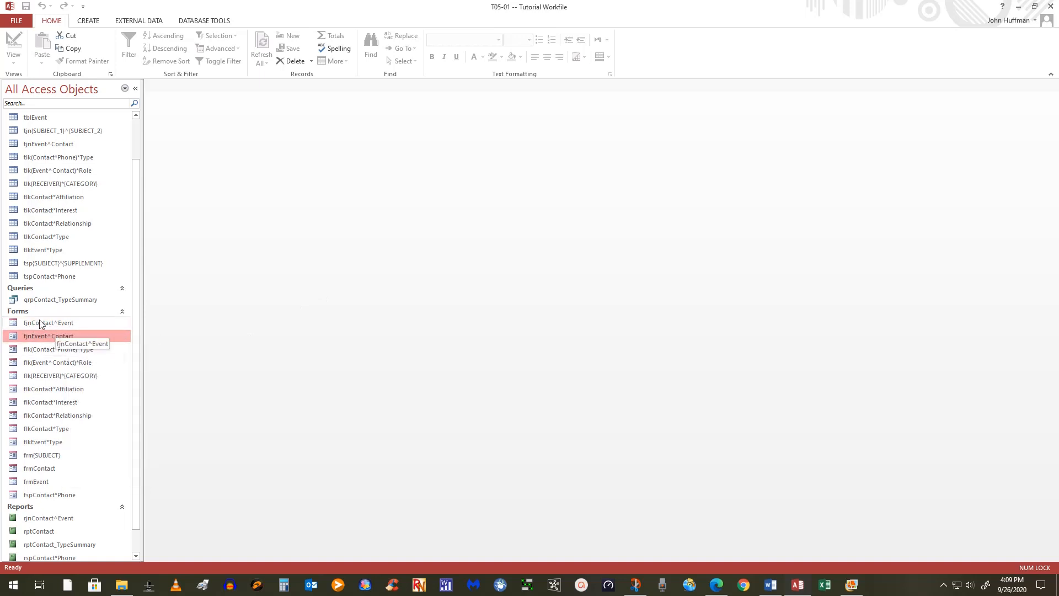
pyautogui.rightClick(54, 333)
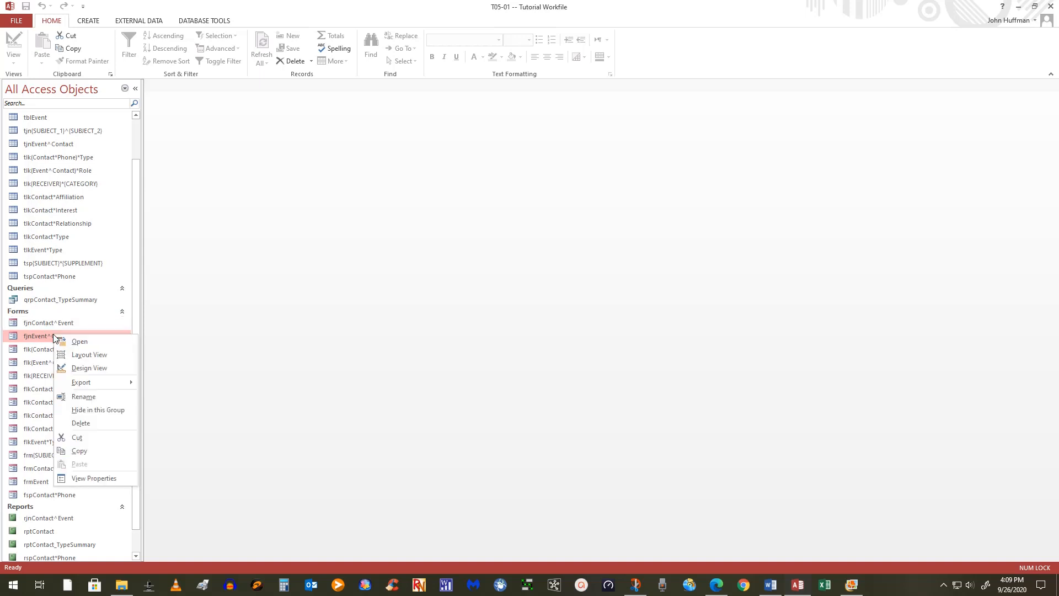
pyautogui.click(91, 356)
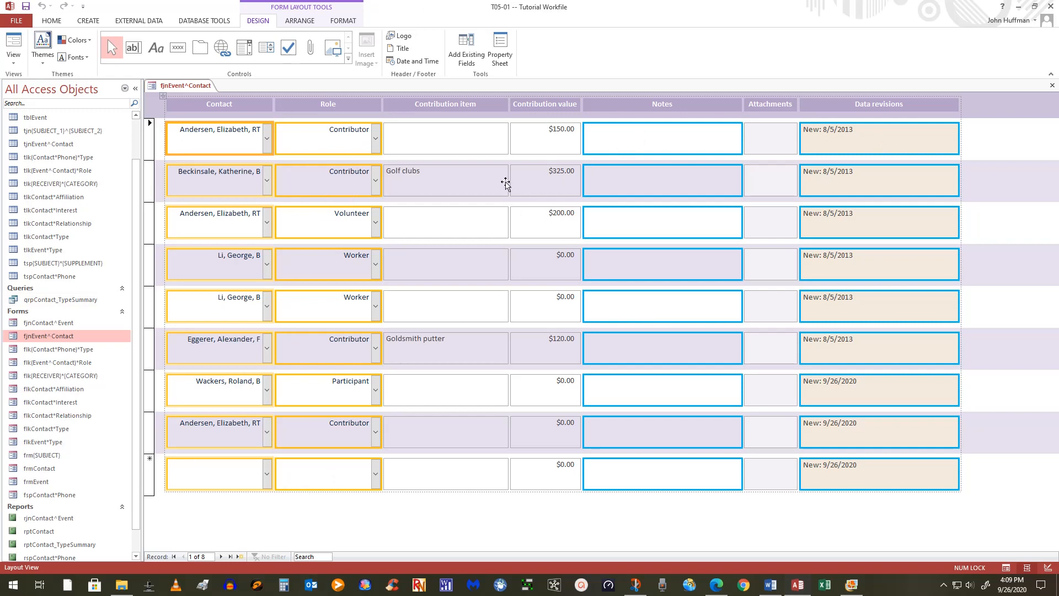
# Append "(REQUIRED)" to the Contact and Role column headings, and save and close the form.
pyautogui.click(226, 105)
pyautogui.click(236, 105)
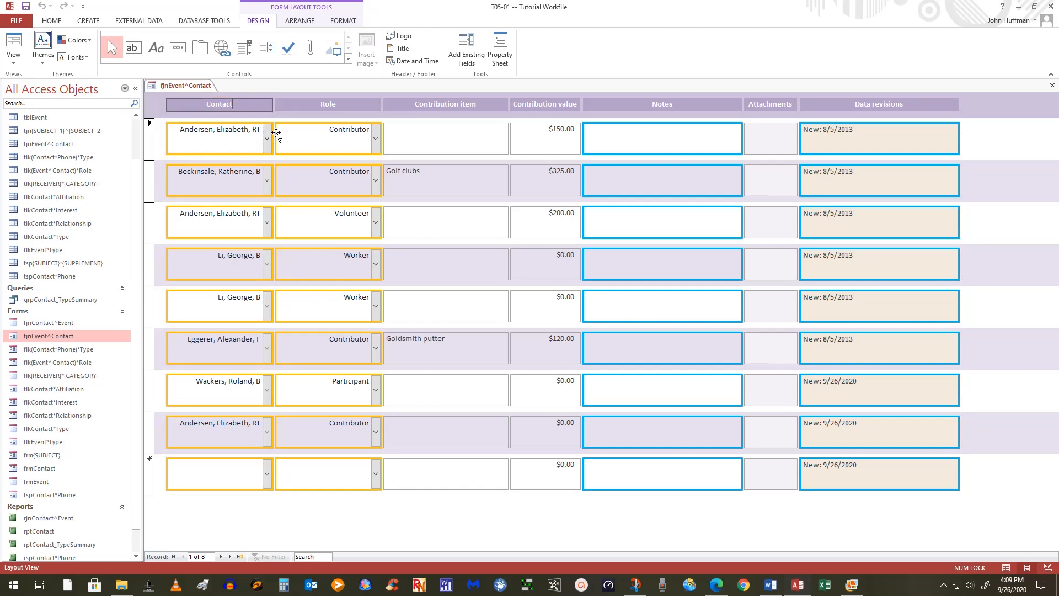
pyautogui.write('(REQUIRED)')
pyautogui.click(345, 103)
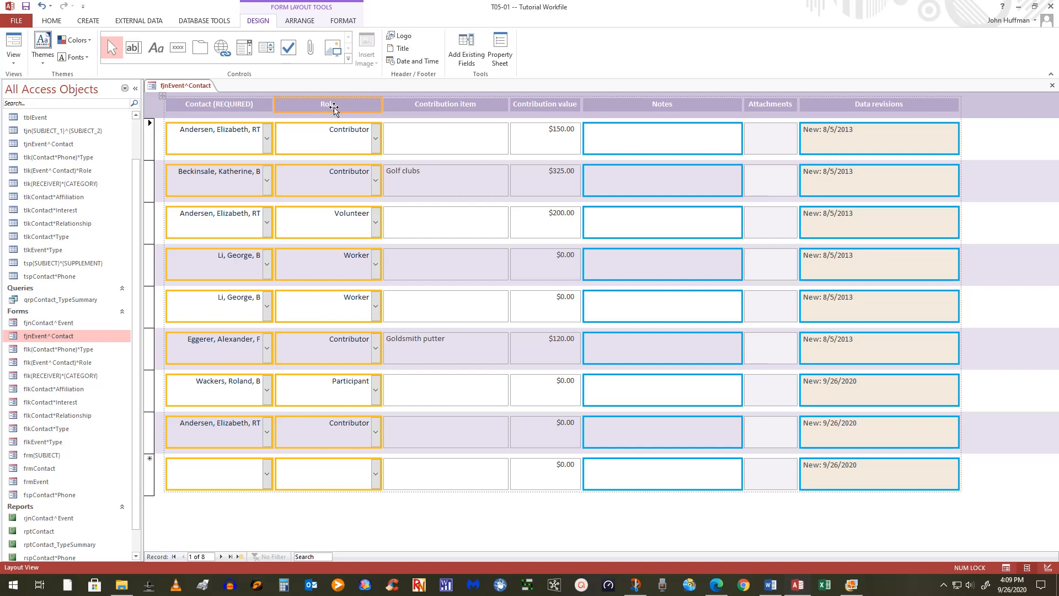
pyautogui.click(340, 104)
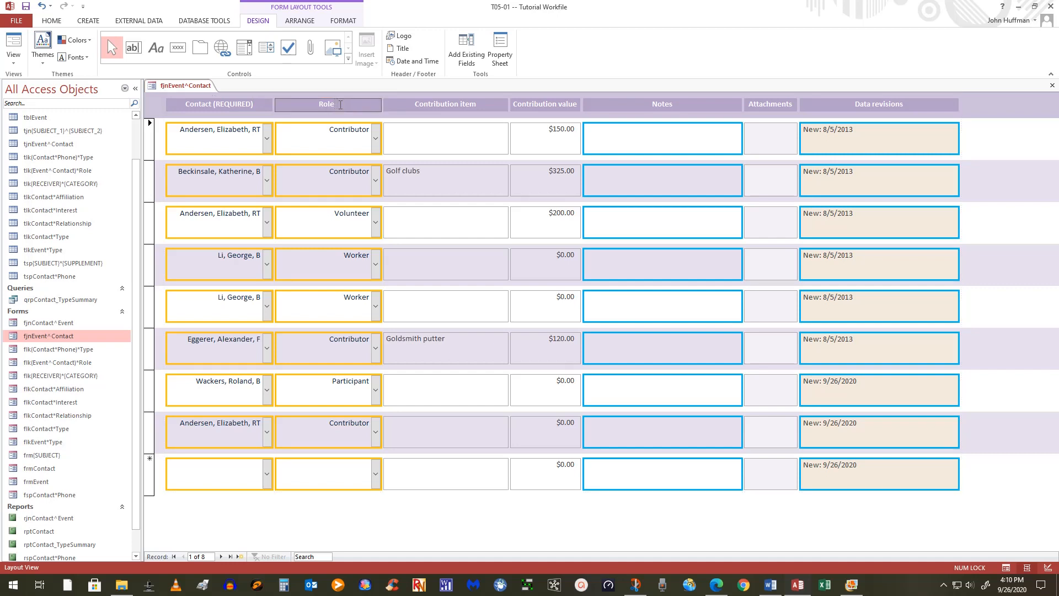
pyautogui.write('(REQUIRED)(')
pyautogui.click(342, 535)
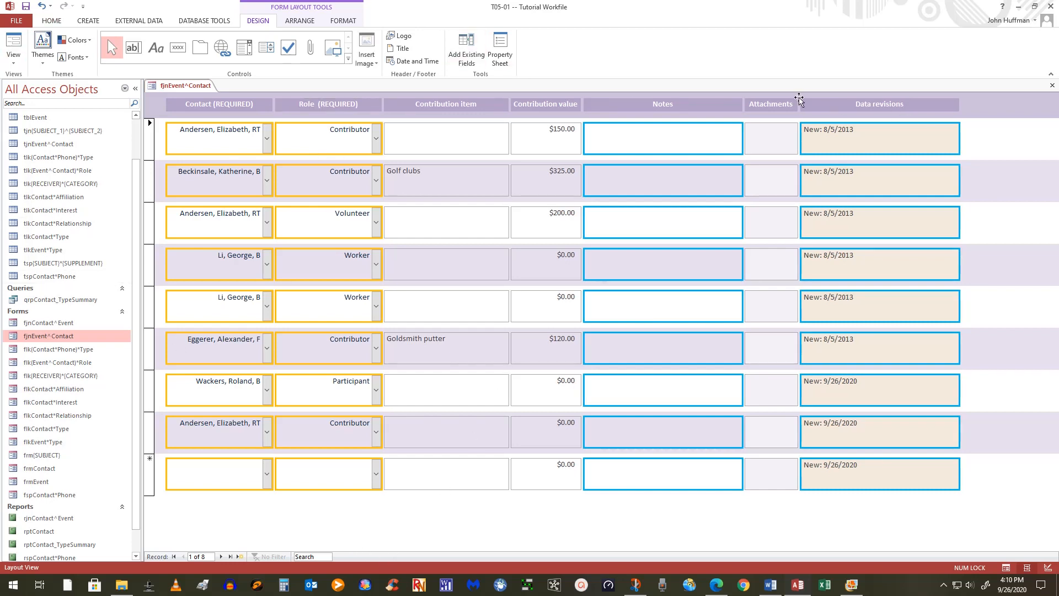
pyautogui.click(26, 8)
pyautogui.click(1051, 86)
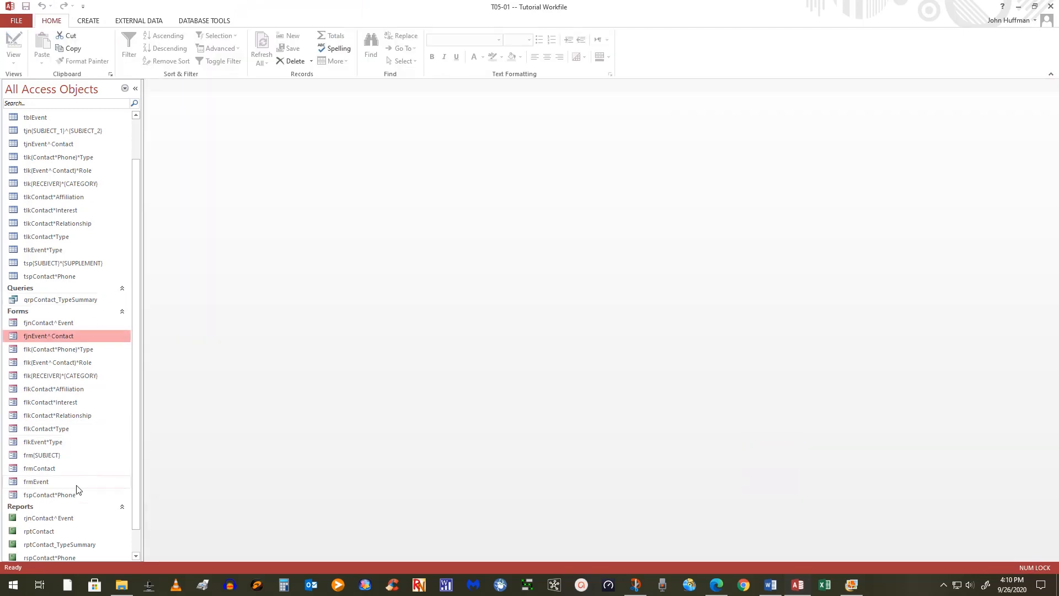
# Open frmEvent in Design View and show its Contacts page.
pyautogui.click(33, 485)
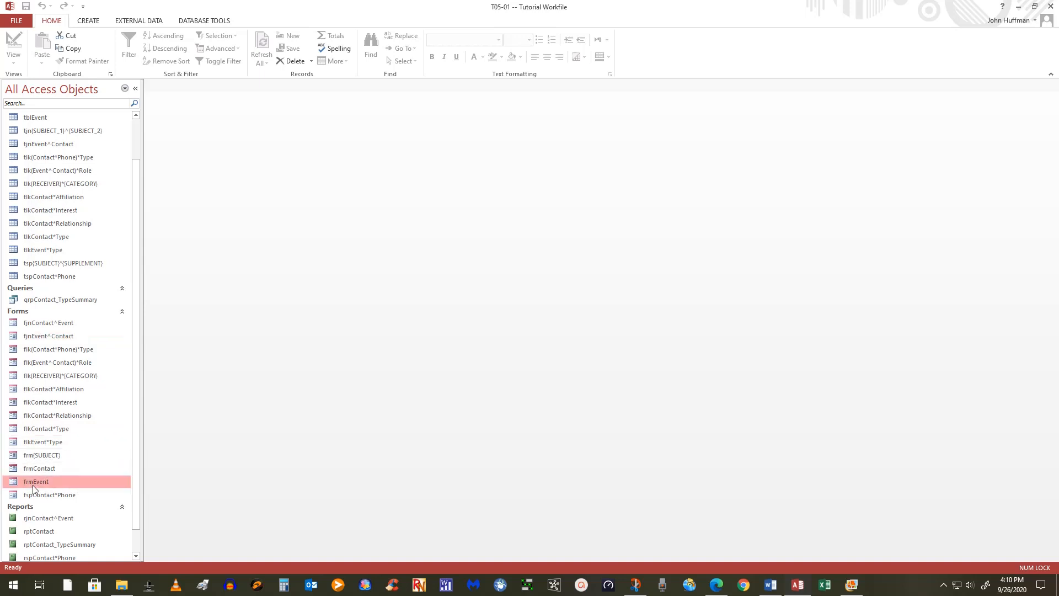
pyautogui.rightClick(32, 484)
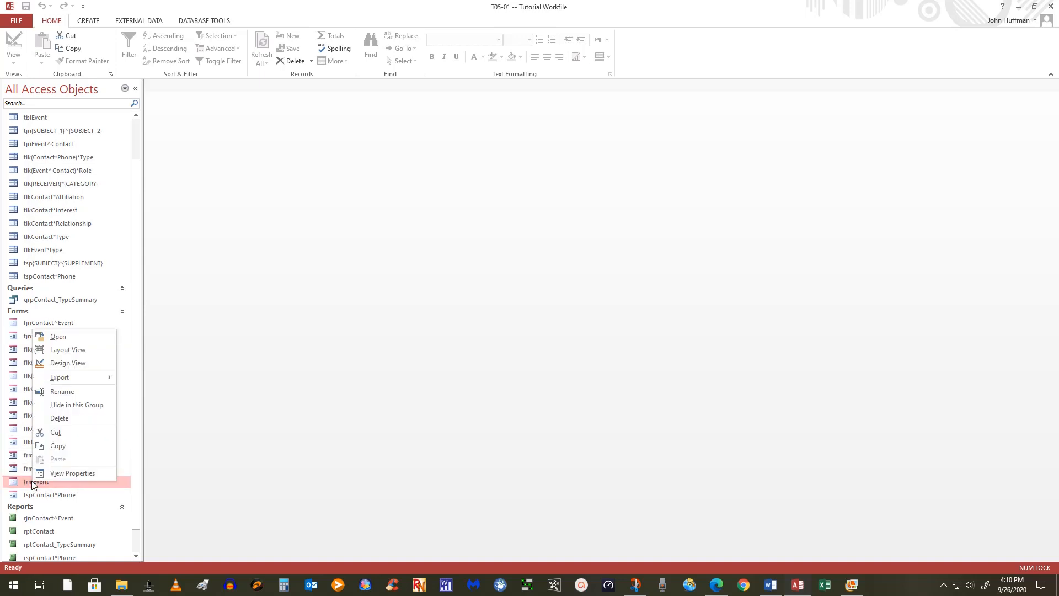
pyautogui.click(74, 365)
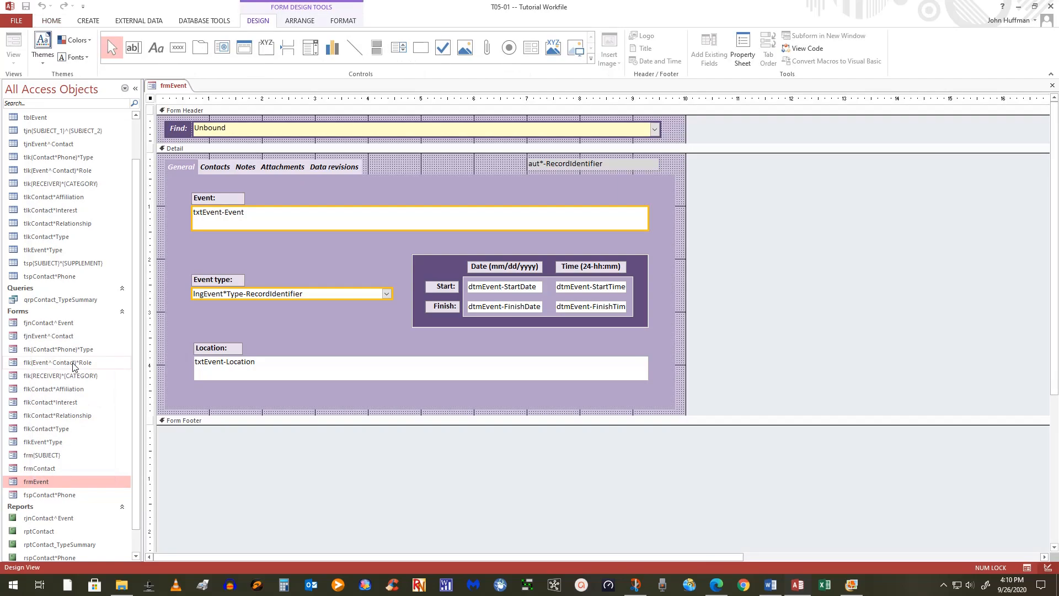
pyautogui.click(215, 167)
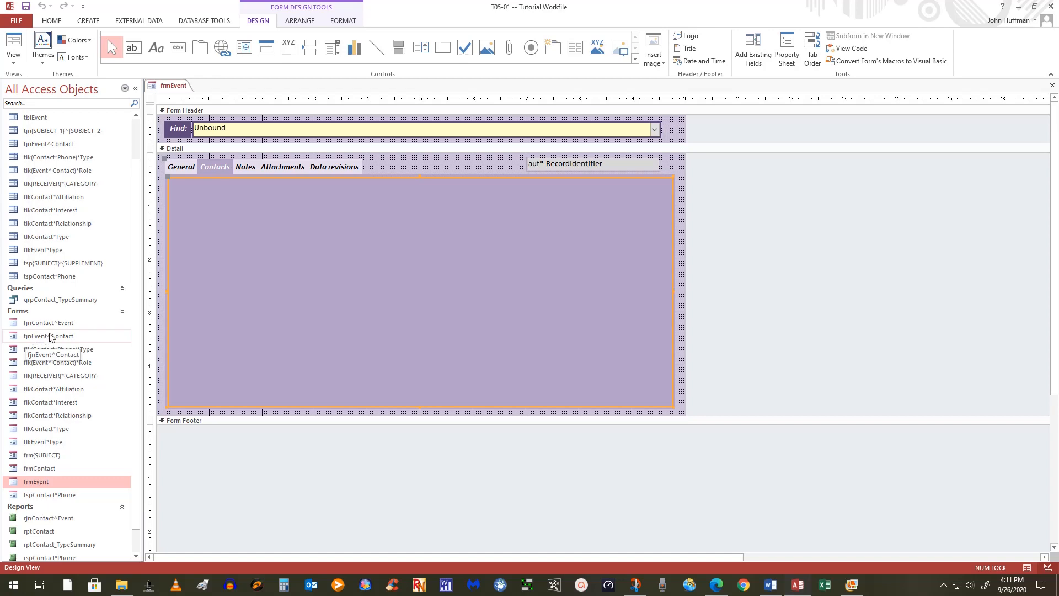
# Embed fjnEvent^Contact as a subform on the event form's Contacts page and delete its attached label.
pyautogui.click(43, 337)
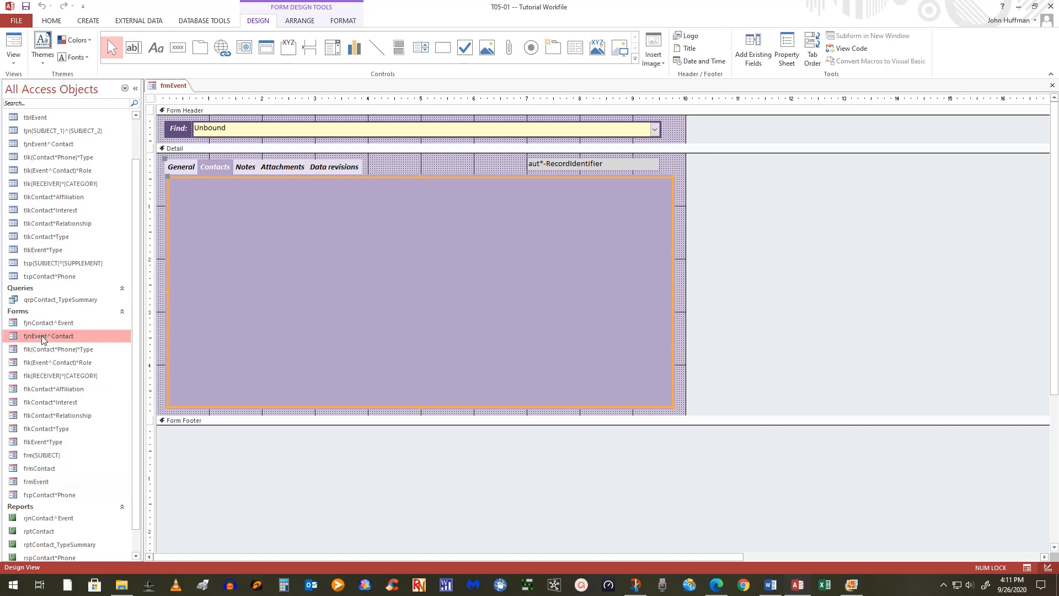
pyautogui.moveTo(43, 339); pyautogui.dragTo(174, 190)
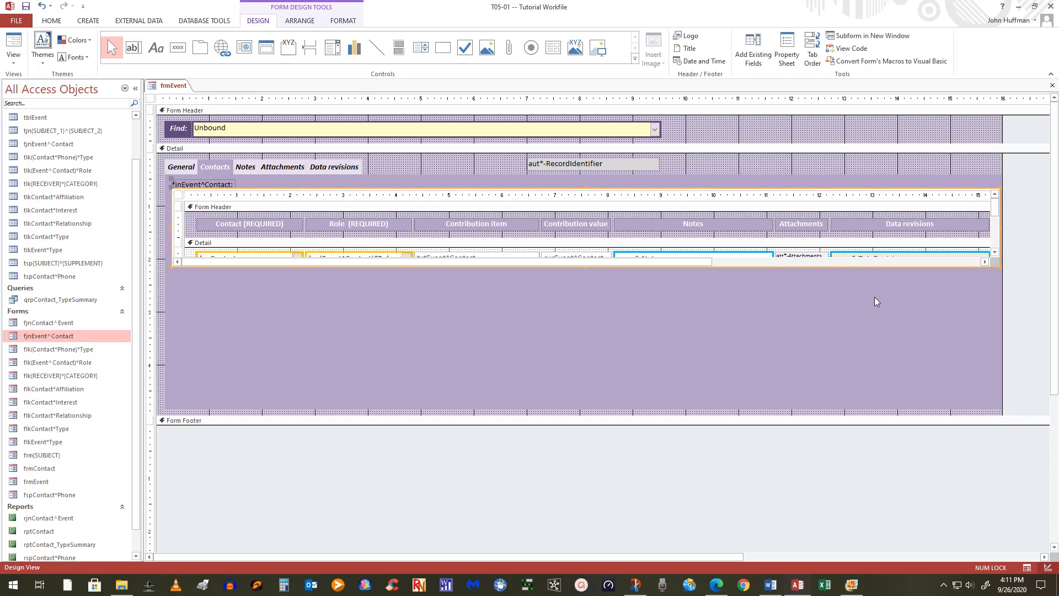
pyautogui.click(230, 185)
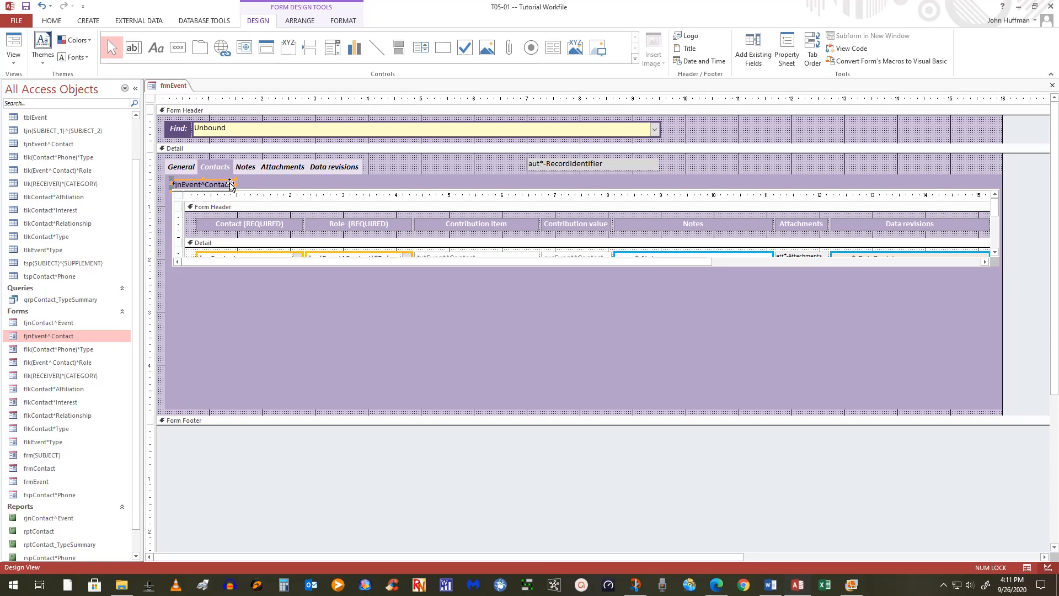
pyautogui.press('Delete')
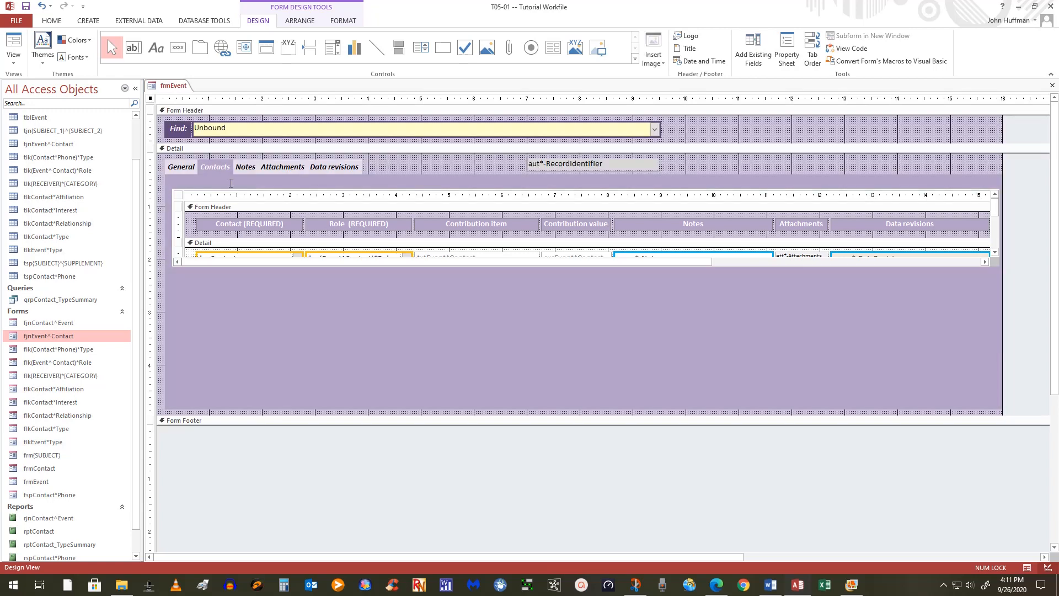
# Move the subform up near the Contacts page's upper-left corner, extend its height to about 4.7 inches and narrow its right edge to about 9.5 inches on the rulers.
pyautogui.click(253, 200)
pyautogui.moveTo(251, 191); pyautogui.dragTo(250, 191)
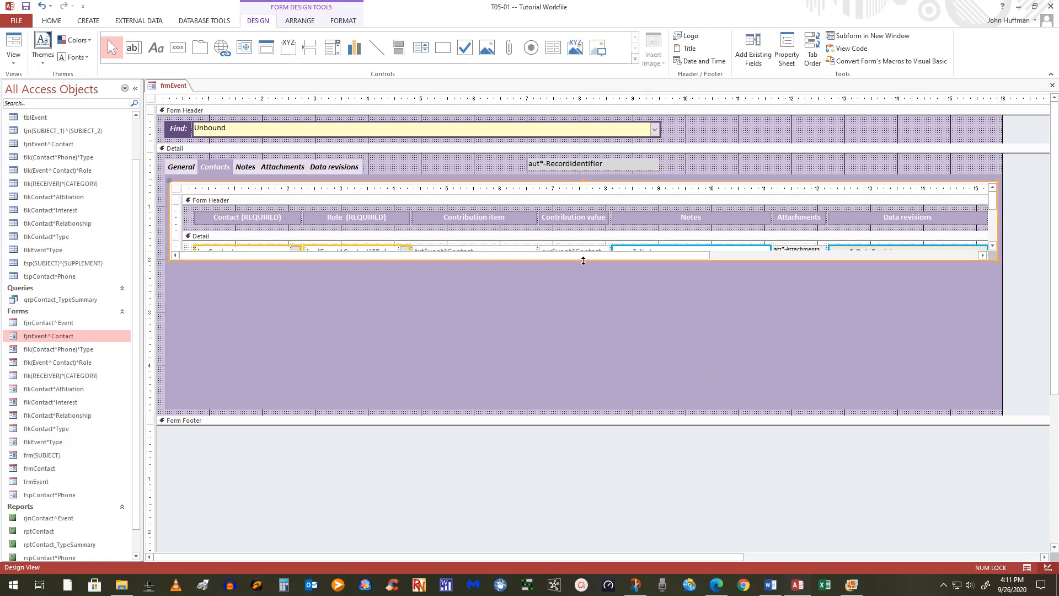
pyautogui.moveTo(582, 259); pyautogui.dragTo(590, 402)
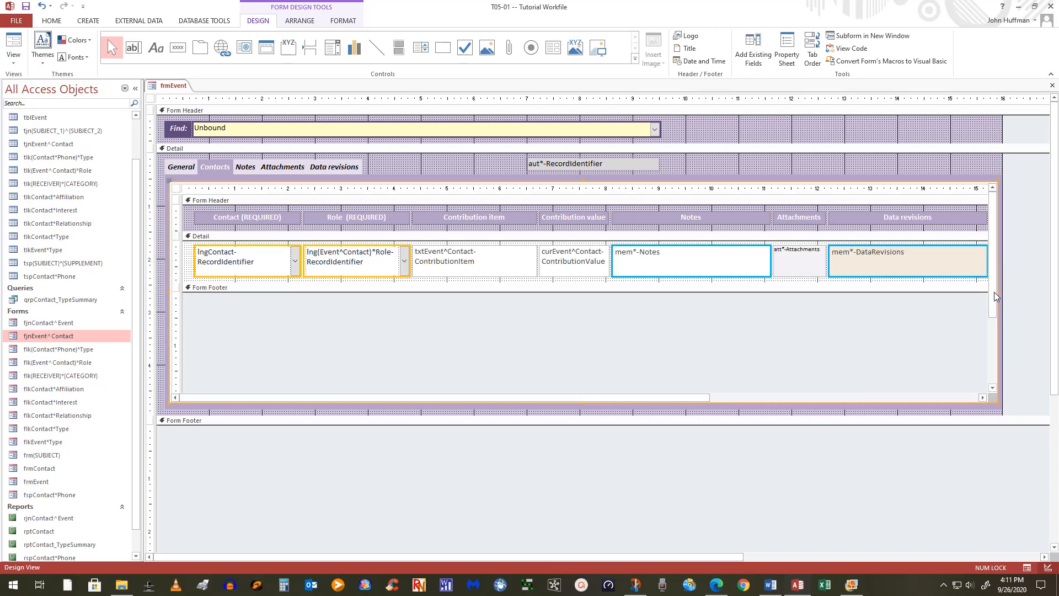
pyautogui.moveTo(998, 291); pyautogui.dragTo(661, 285)
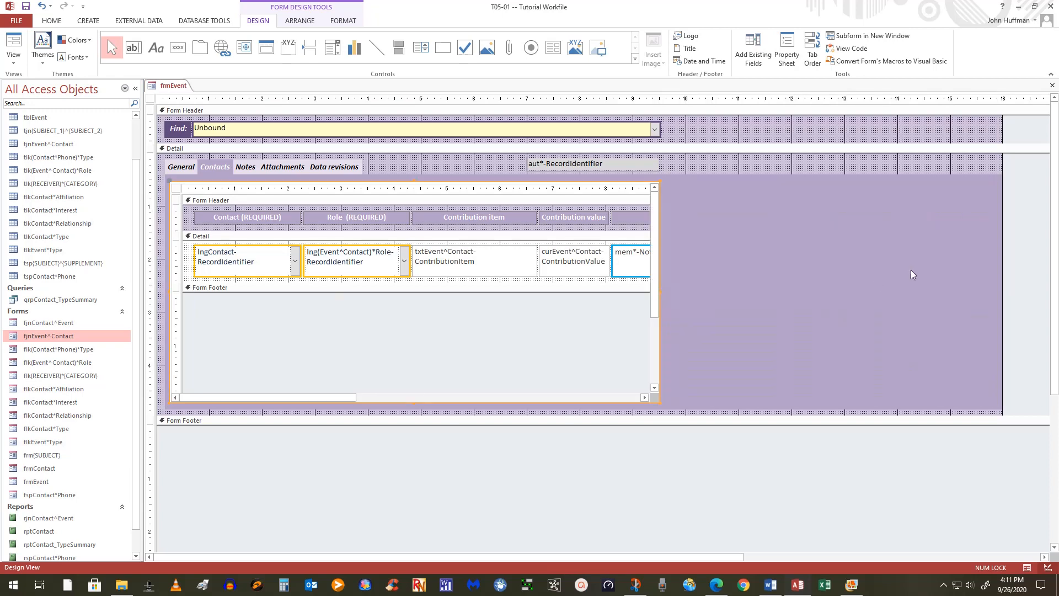
# Narrow the tab control's right edge to about 9.6 inches and the form's right edge to about 9.8 inches on the ruler.
pyautogui.click(951, 203)
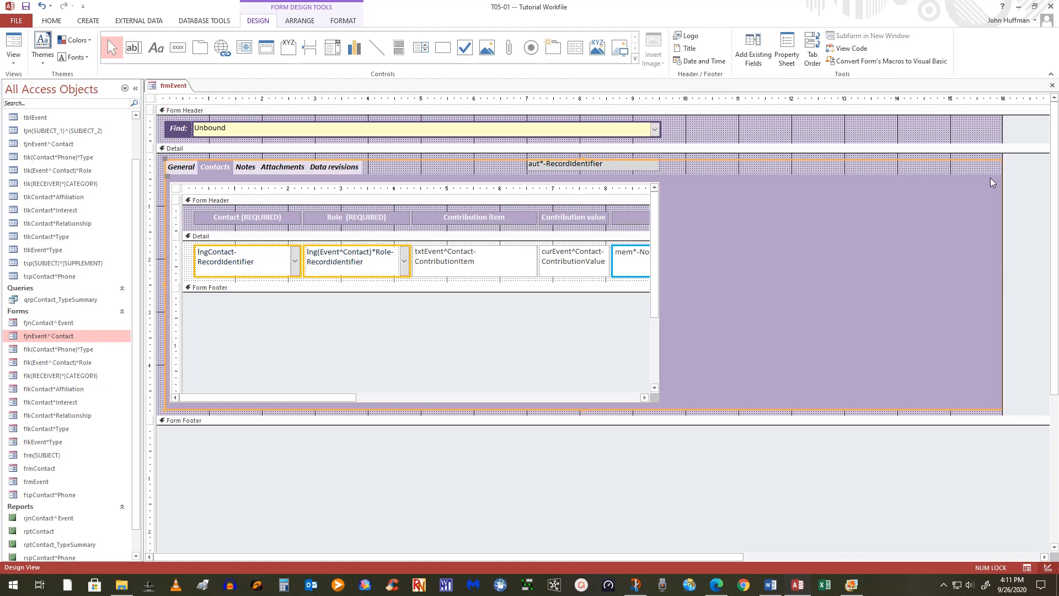
pyautogui.click(1028, 219)
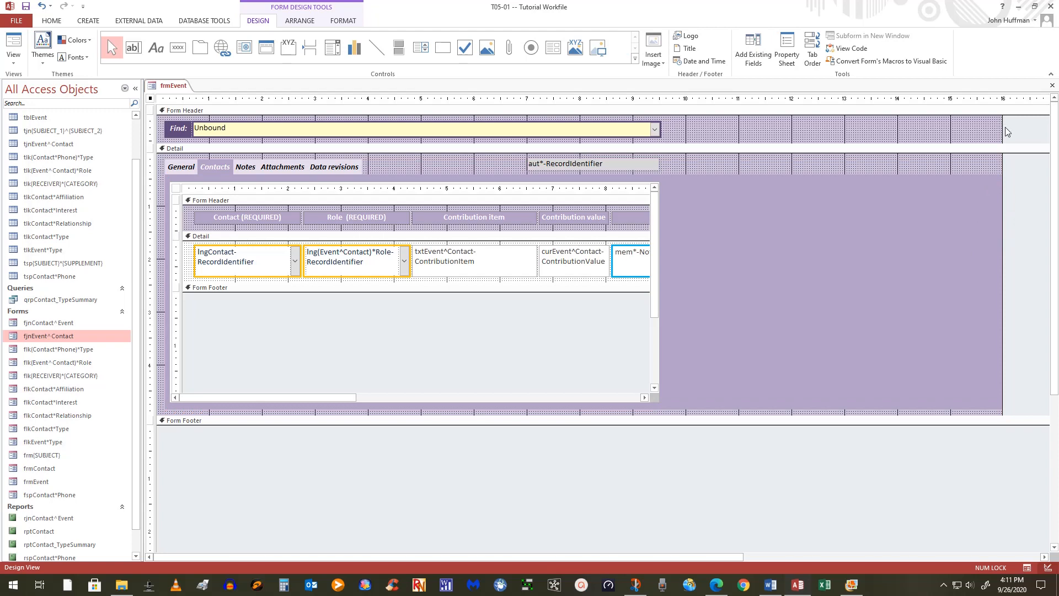
pyautogui.moveTo(1000, 127); pyautogui.dragTo(1016, 128)
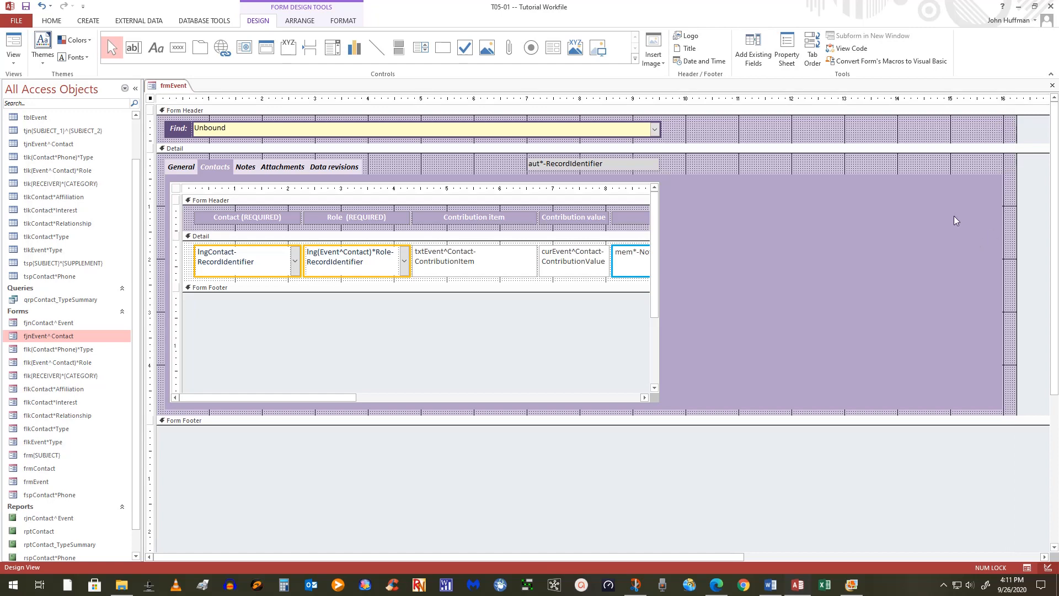
pyautogui.click(973, 236)
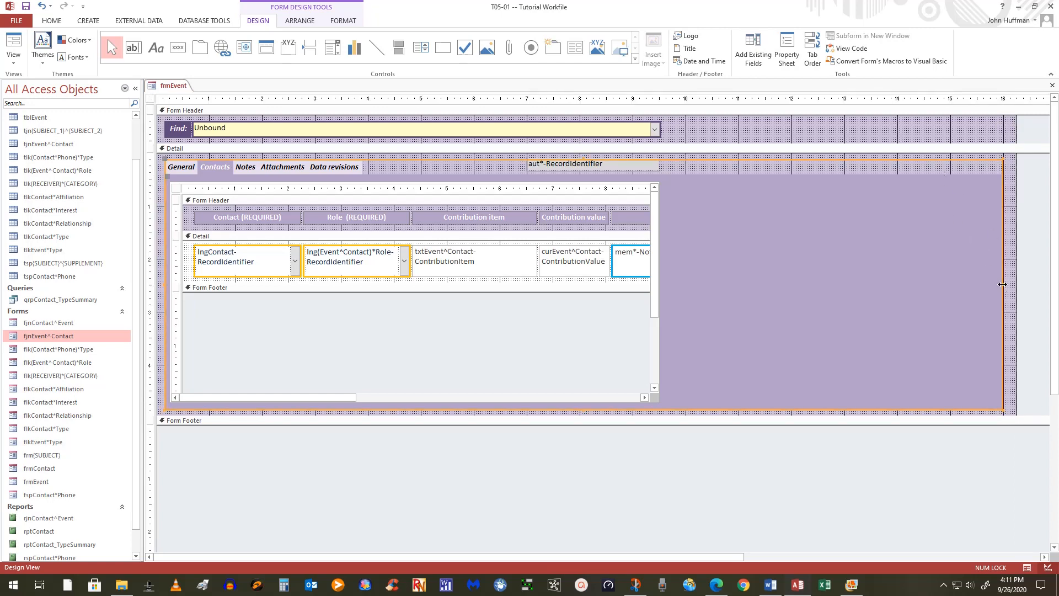
pyautogui.moveTo(1002, 284); pyautogui.dragTo(665, 292)
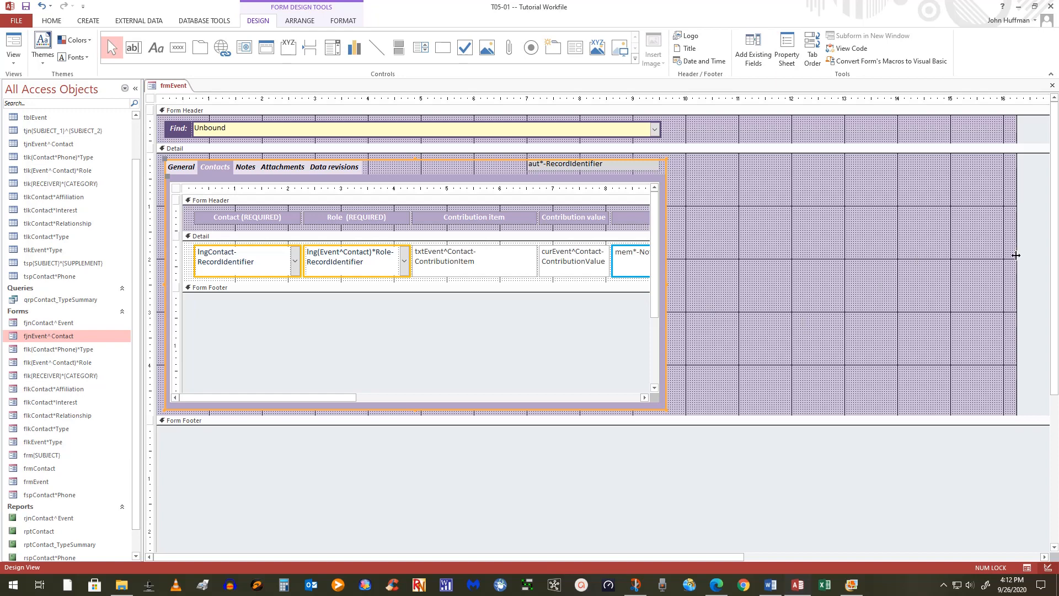
pyautogui.moveTo(1017, 252); pyautogui.dragTo(677, 268)
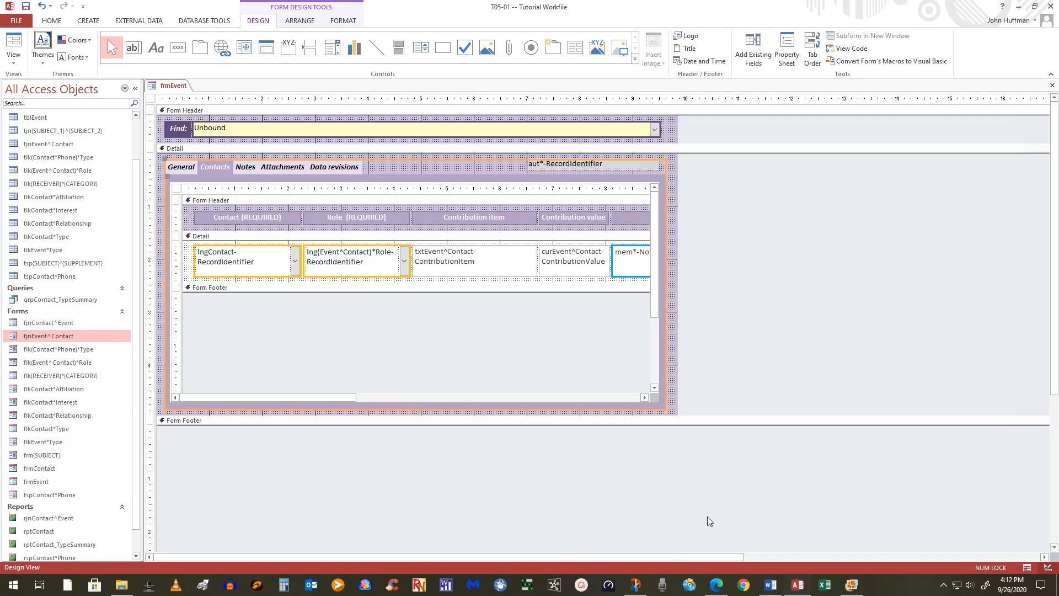
pyautogui.click(763, 285)
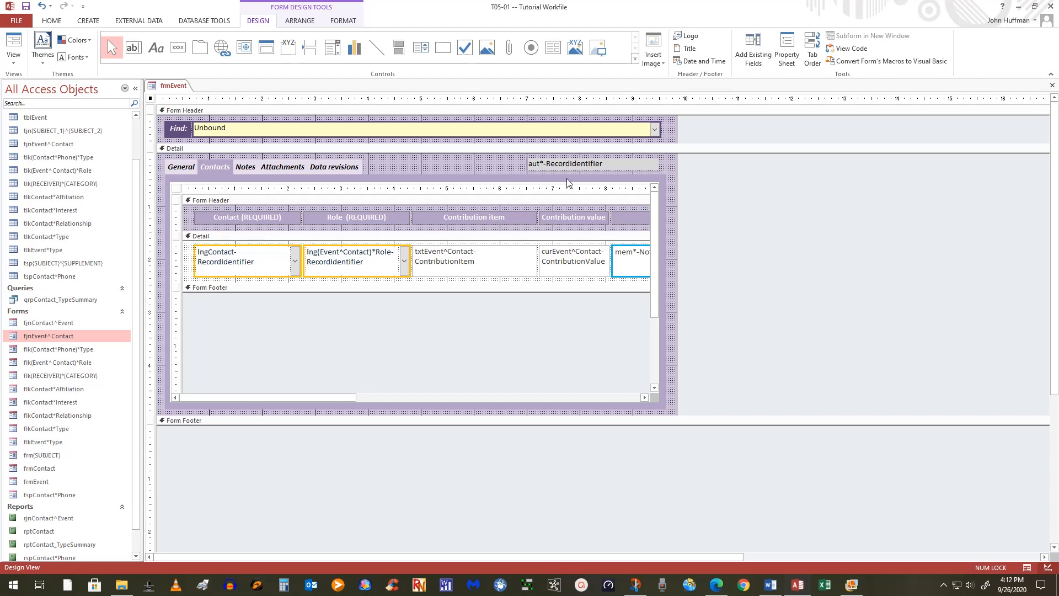
# Check the Contacts page subform's size and its master and child link fields in its properties.
pyautogui.click(490, 185)
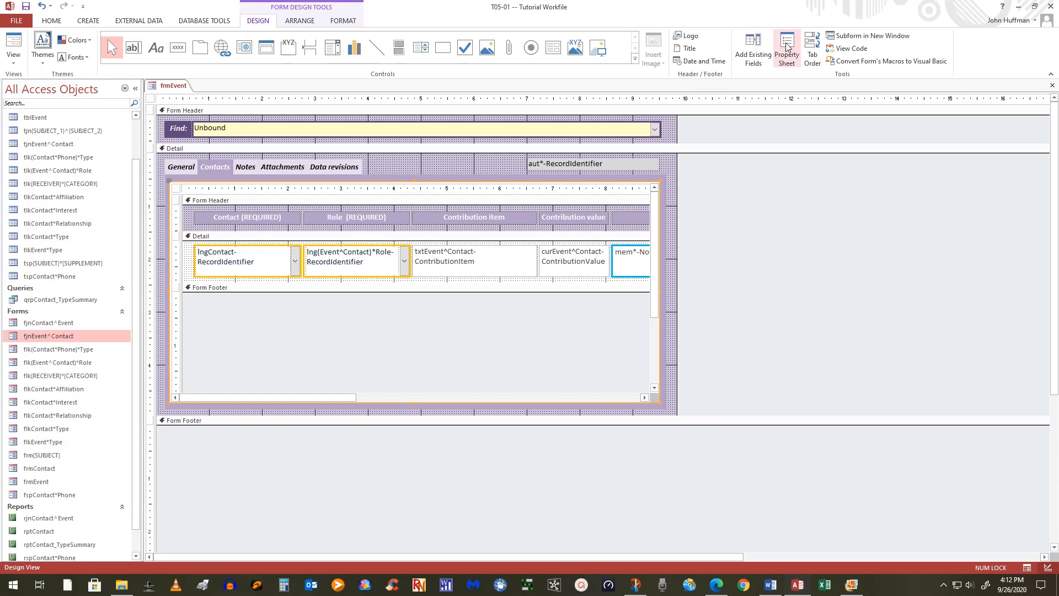
pyautogui.click(787, 46)
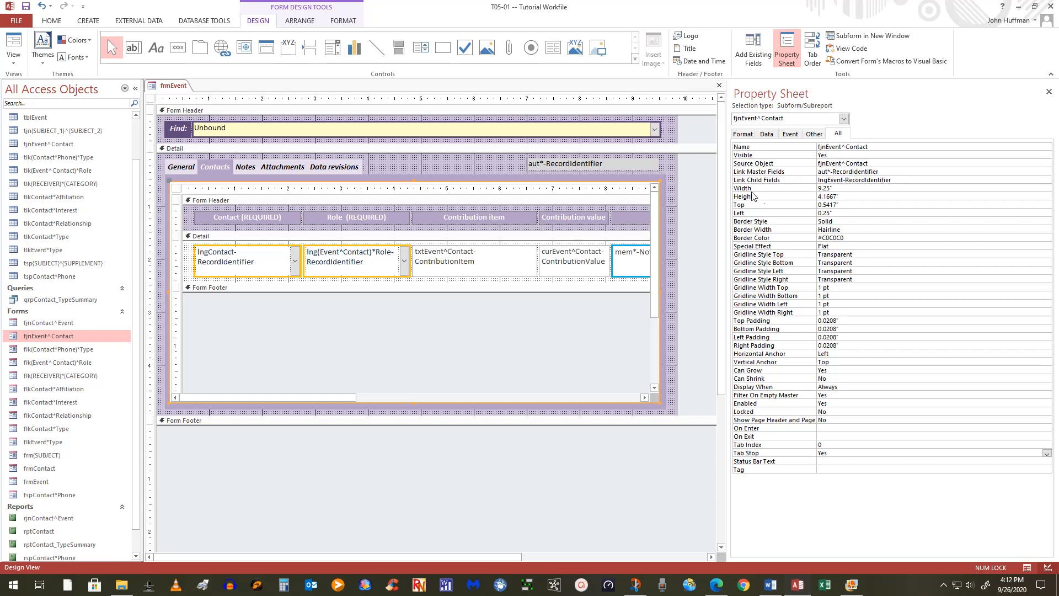
pyautogui.click(1049, 91)
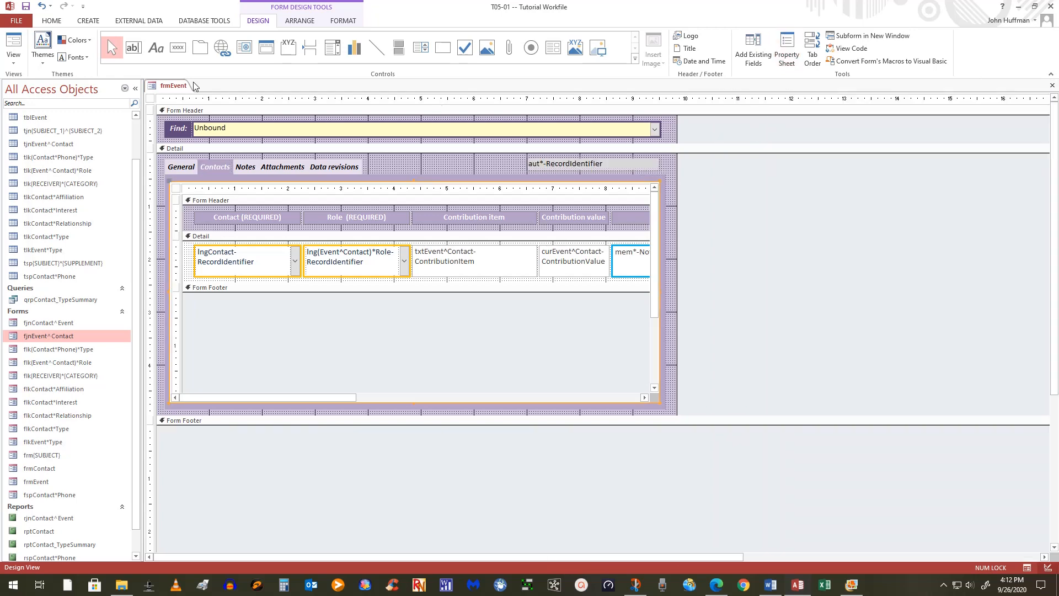
# Save the event form, switch to Form View and check the KPTS Benefit event's contact list on the Contacts page.
pyautogui.click(26, 7)
pyautogui.click(13, 44)
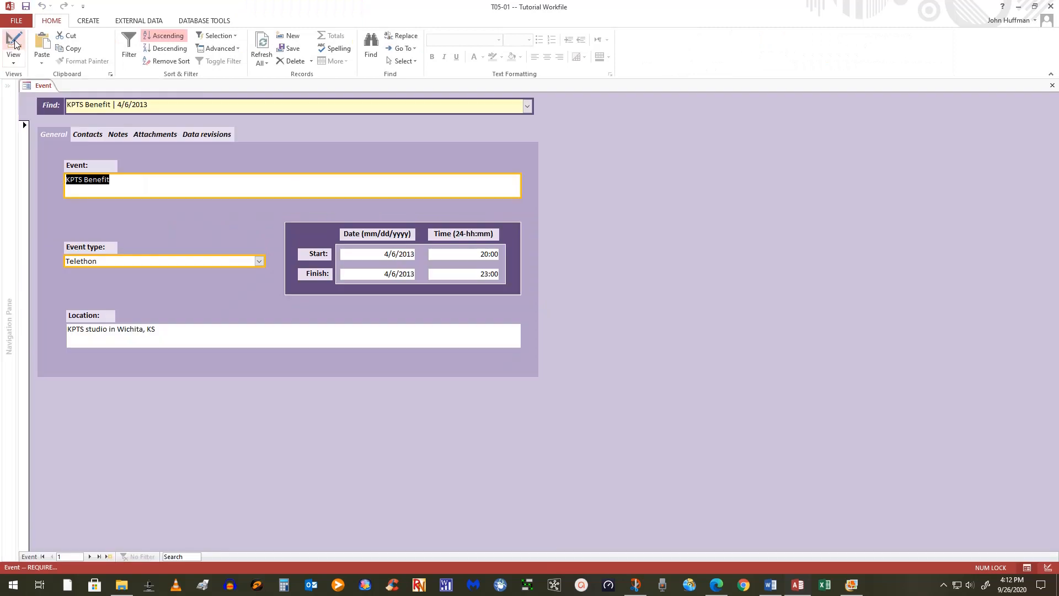
pyautogui.click(94, 137)
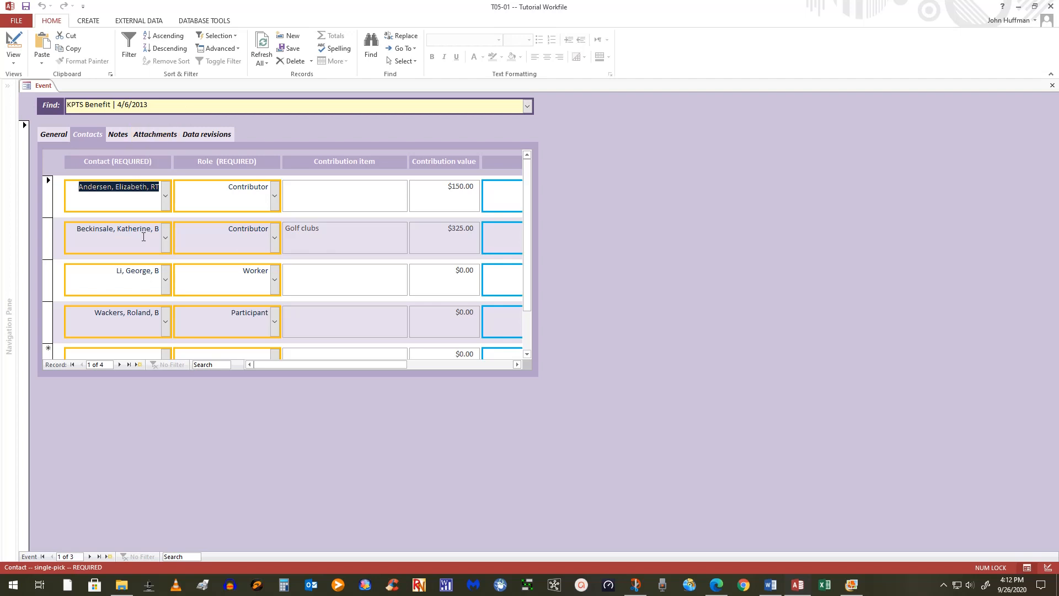
pyautogui.moveTo(525, 223); pyautogui.dragTo(524, 338)
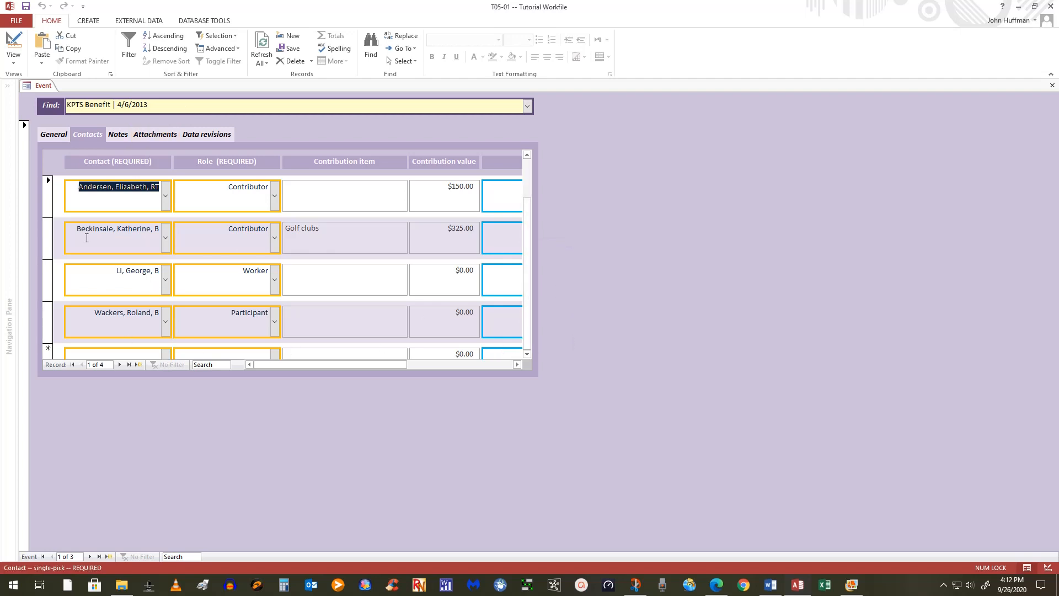
pyautogui.click(57, 133)
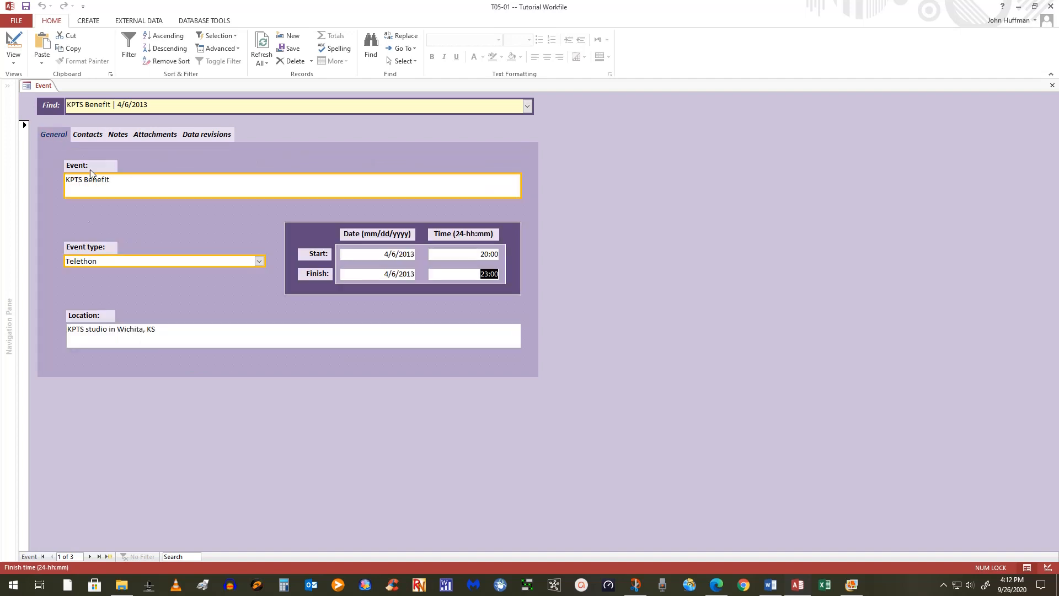
# Start a new event record named "ALZ Walk" with the event type Walk/Run.
pyautogui.click(108, 557)
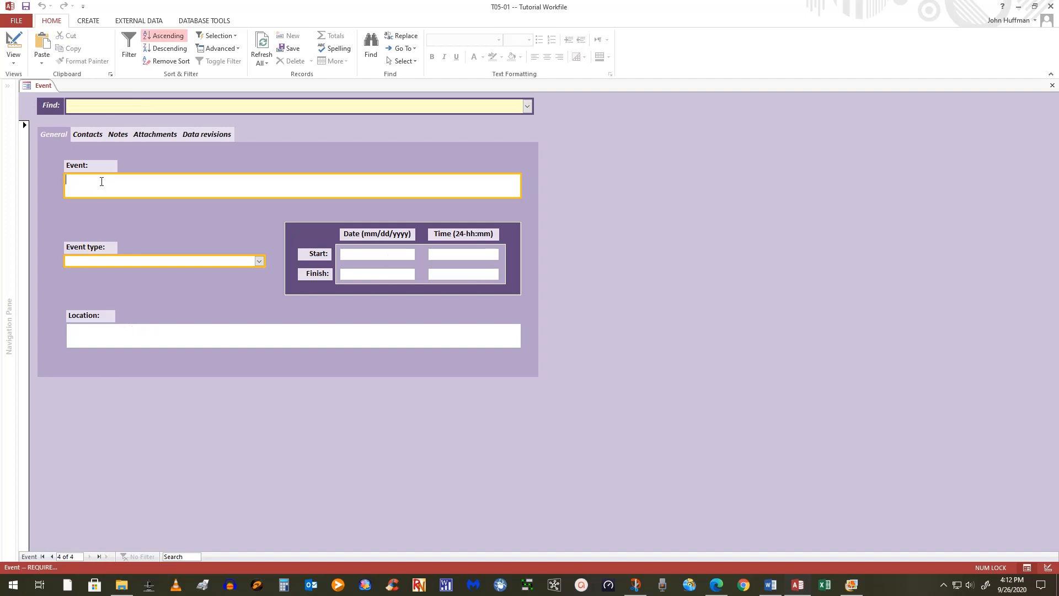
pyautogui.write('AlZ Walk')
pyautogui.click(259, 261)
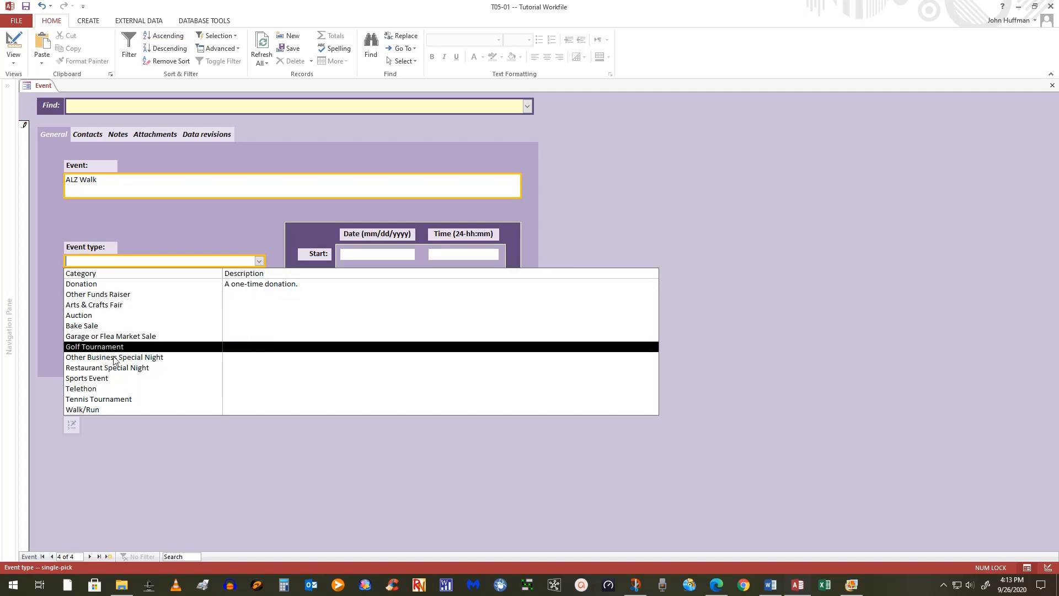
pyautogui.click(101, 411)
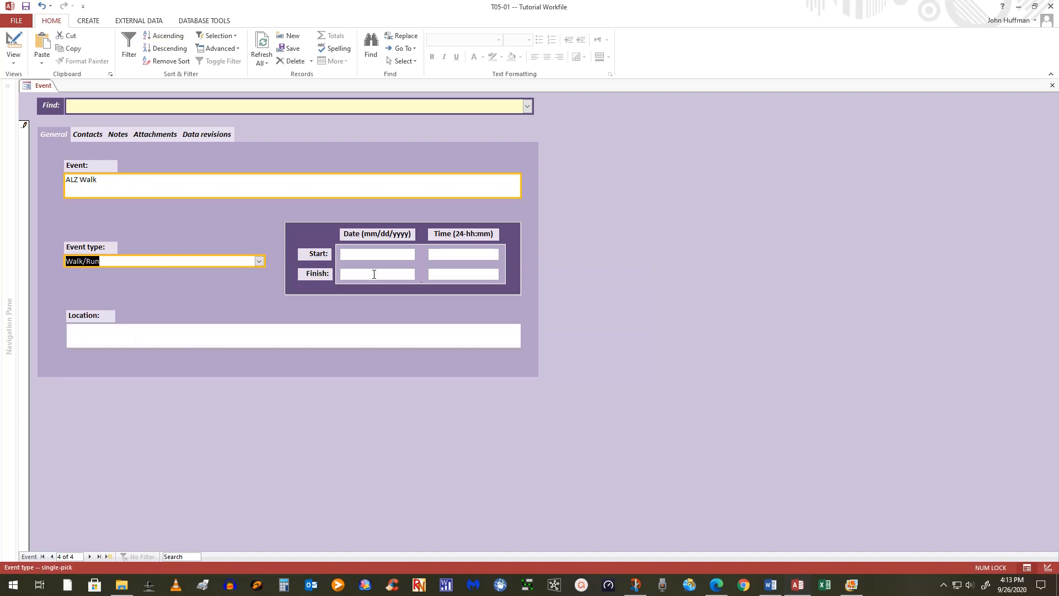
# Set the ALZ Walk event's start date to 9/12/2020 and its start time to 10:00.
pyautogui.click(361, 257)
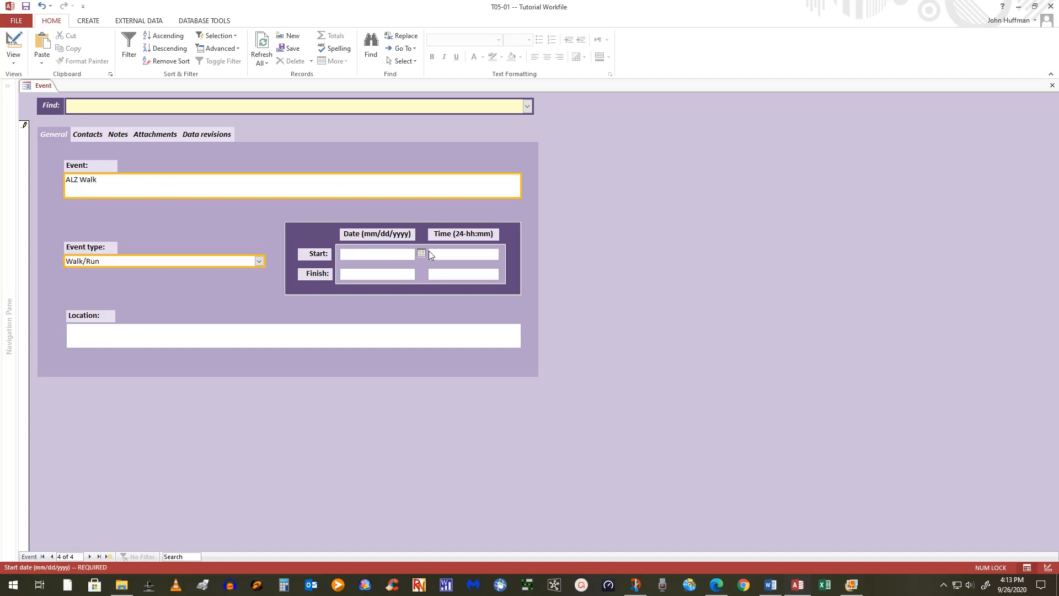
pyautogui.click(421, 253)
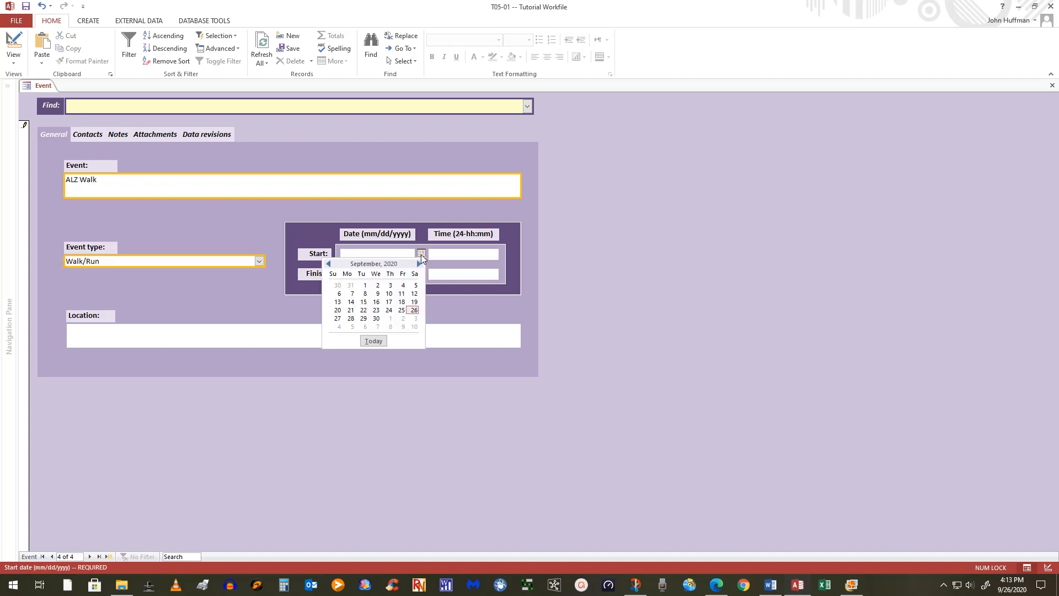
pyautogui.click(415, 293)
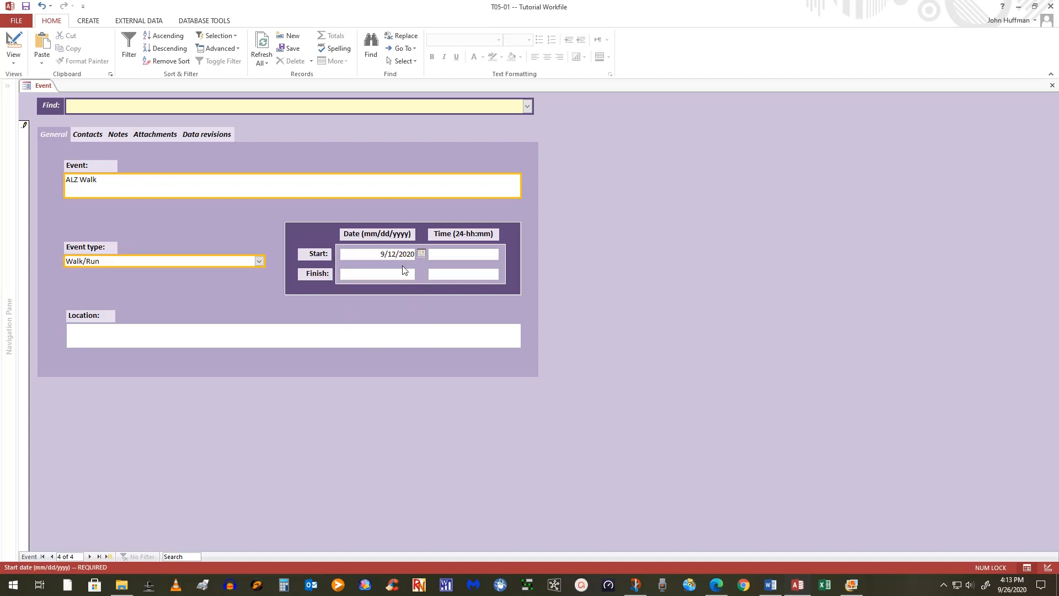
pyautogui.click(437, 253)
pyautogui.write('10:00')
pyautogui.press('Tab')
# Set the event's finish to 9/12/2020 at 13:00 and enter "Wichita" as its location.
pyautogui.click(422, 274)
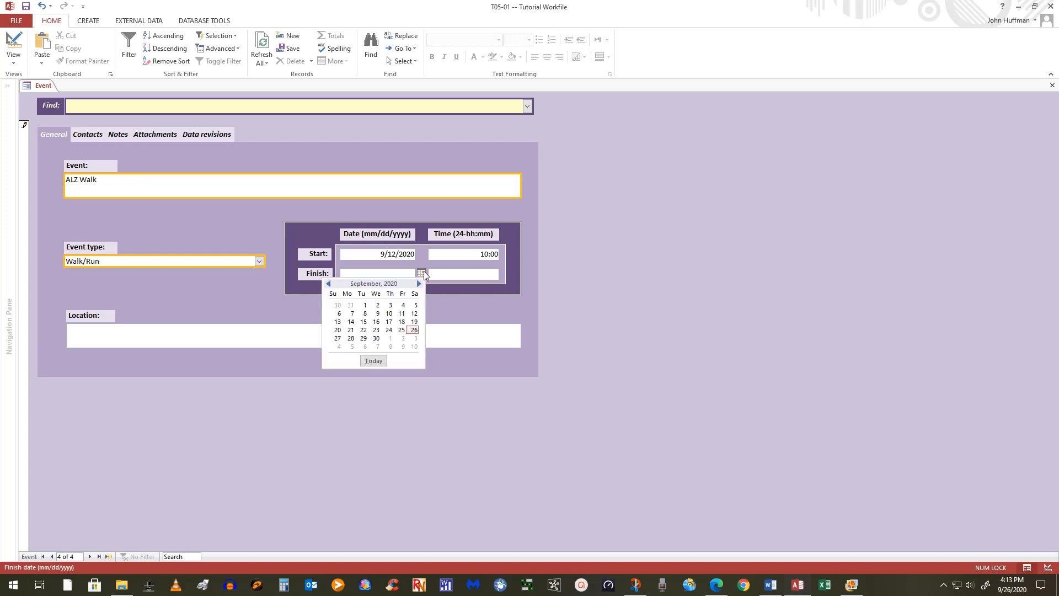
pyautogui.click(415, 313)
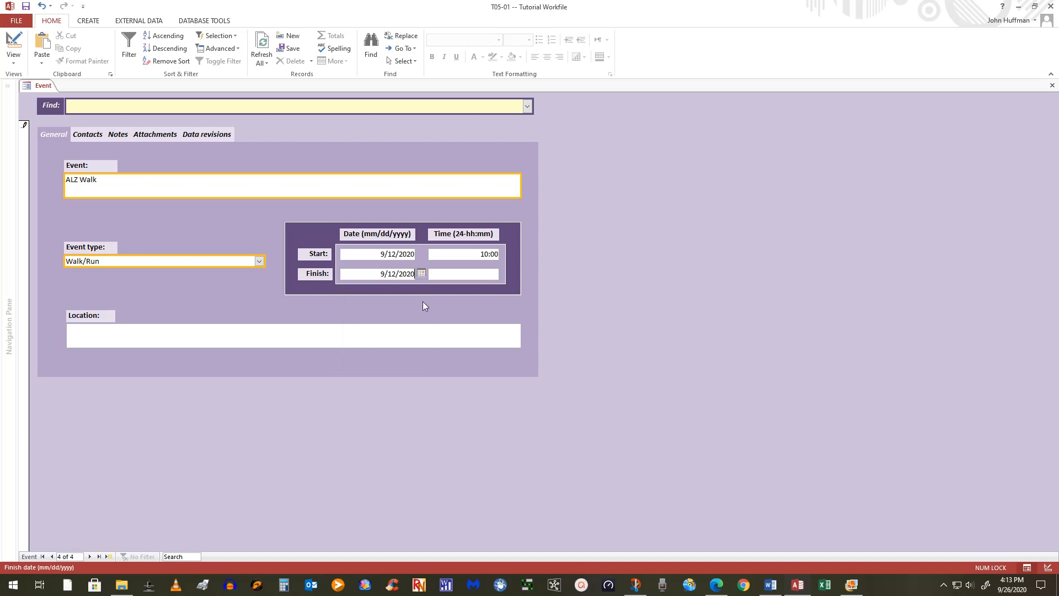
pyautogui.click(474, 271)
pyautogui.write('13:00')
pyautogui.click(134, 330)
pyautogui.write('Wichita')
# On the event's Contacts page, add the second listed contact with the role Sponsor and a contribution value of $1,000,000.
pyautogui.click(94, 135)
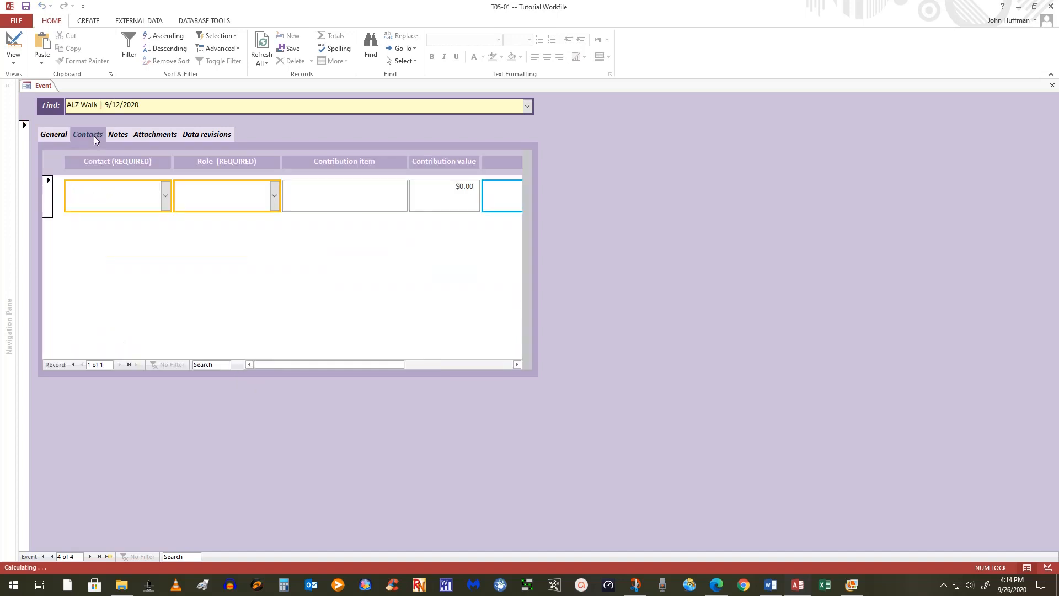
pyautogui.click(167, 207)
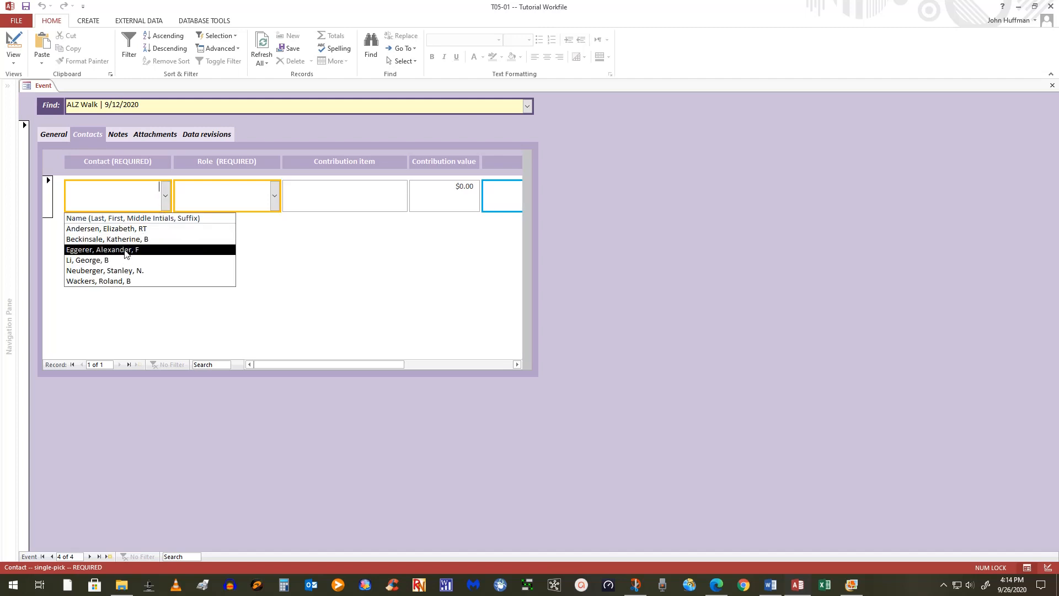
pyautogui.click(126, 239)
pyautogui.click(125, 239)
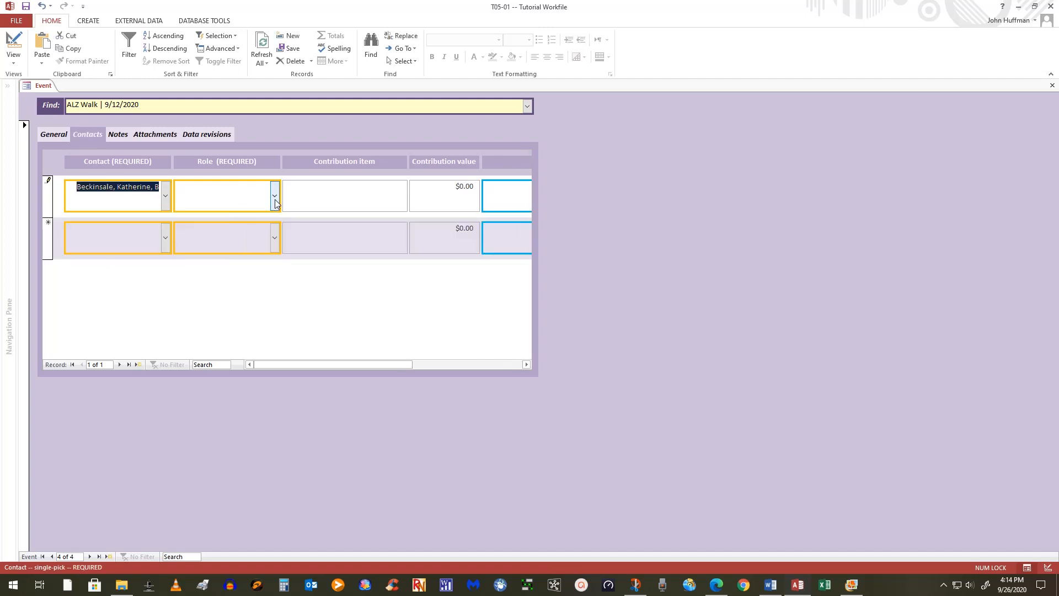
pyautogui.click(274, 201)
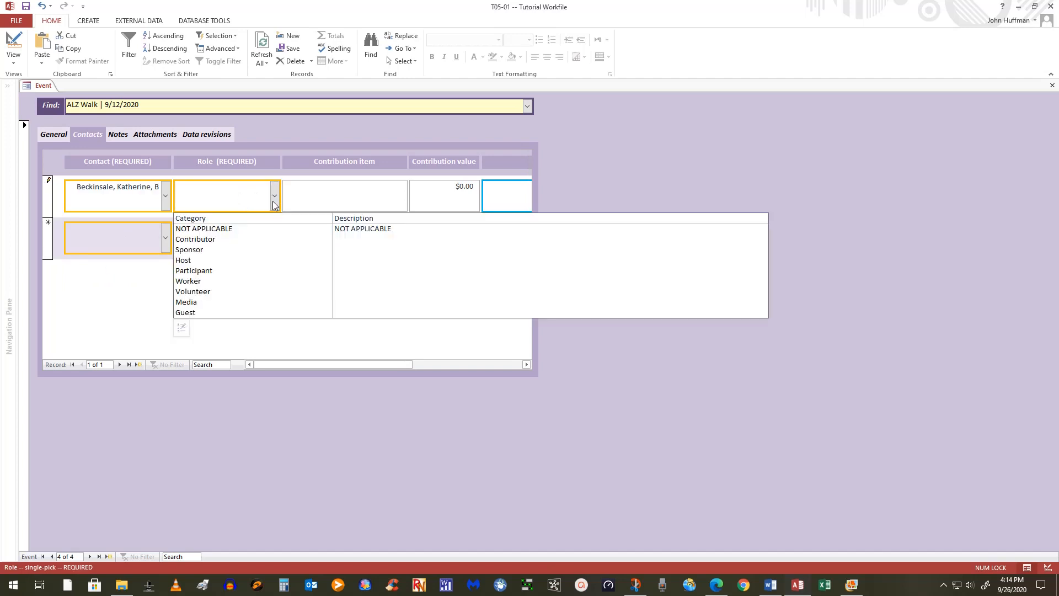
pyautogui.click(216, 254)
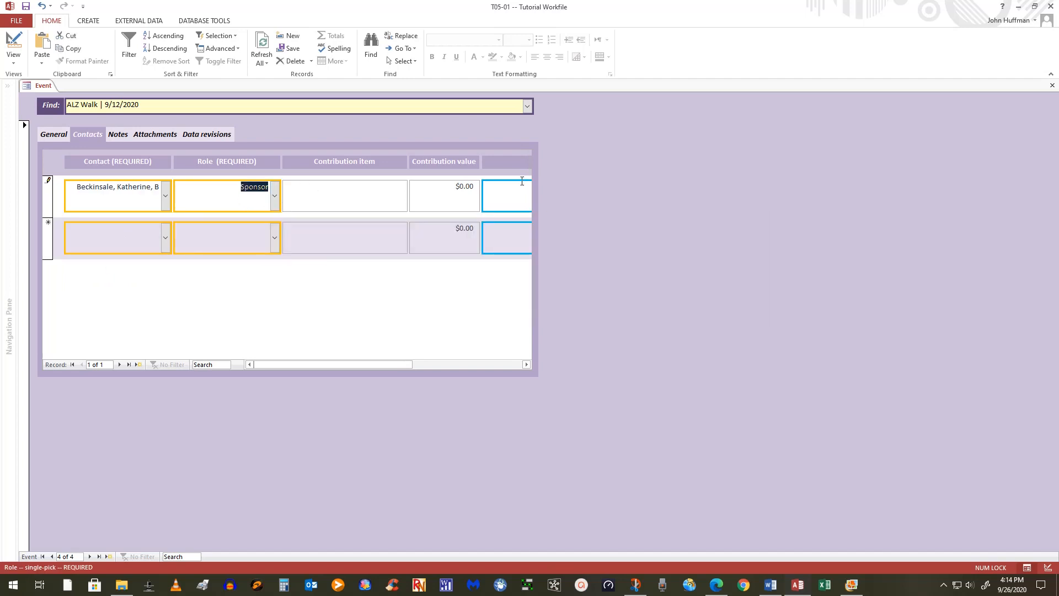
pyautogui.click(458, 186)
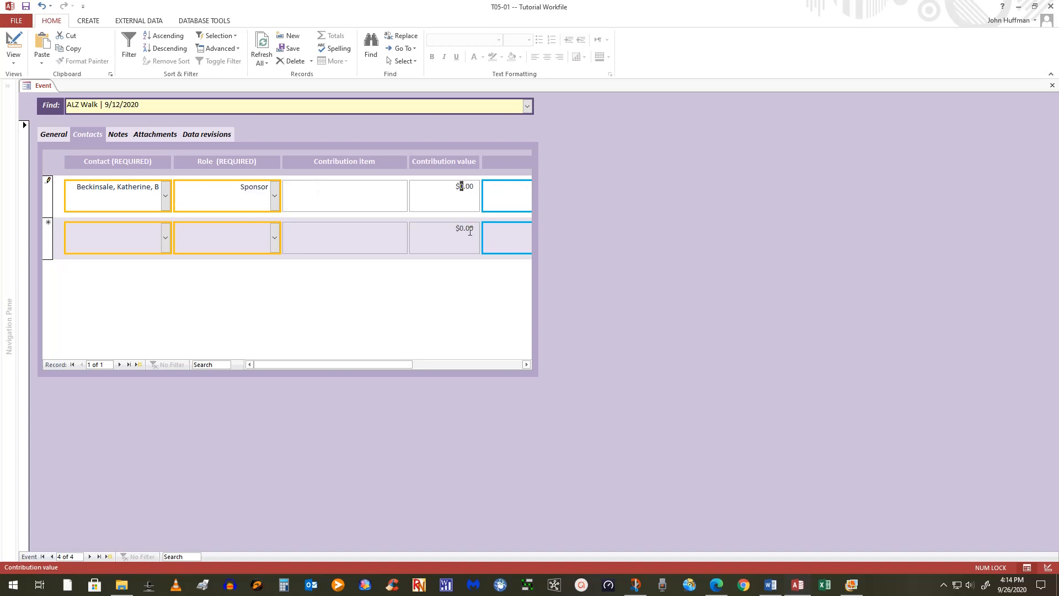
pyautogui.write('1000000')
# Add the fifth listed contact in the second row with the role Worker and the contribution item "Baseball Cards".
pyautogui.click(110, 236)
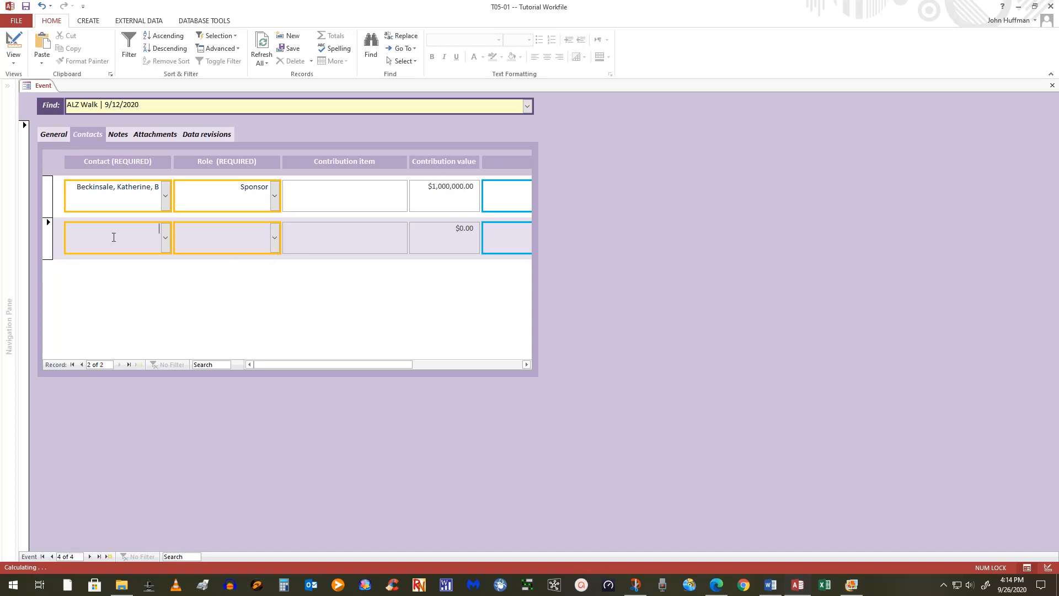
pyautogui.click(165, 238)
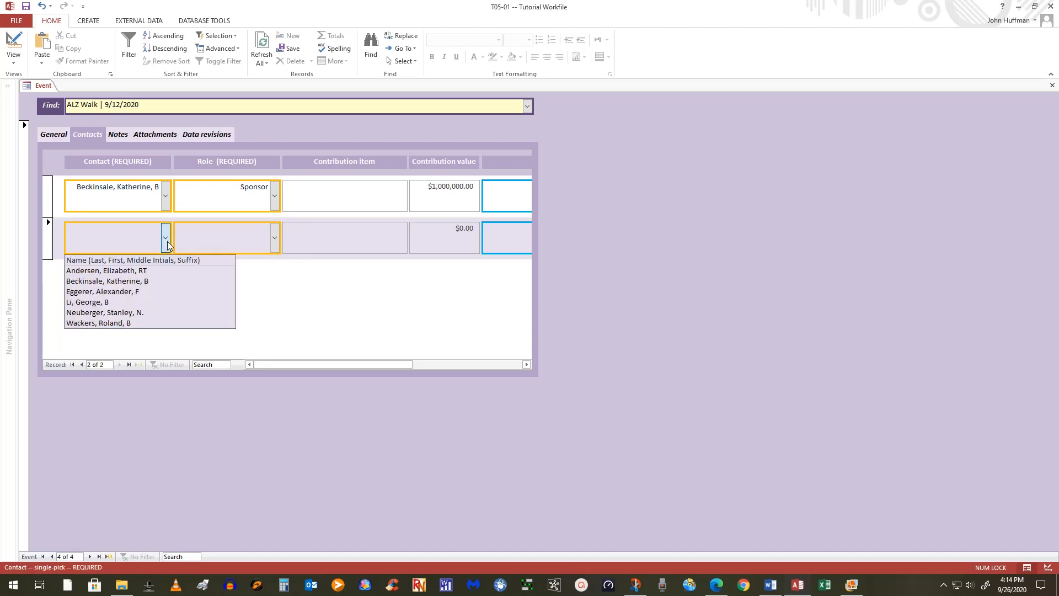
pyautogui.click(112, 313)
pyautogui.click(275, 240)
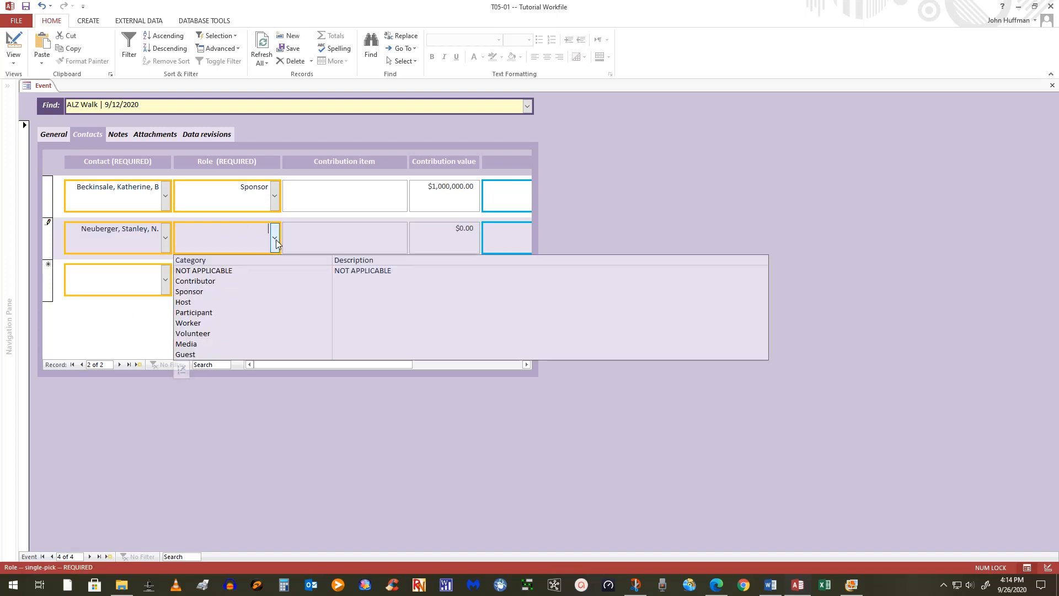
pyautogui.click(188, 323)
pyautogui.click(397, 234)
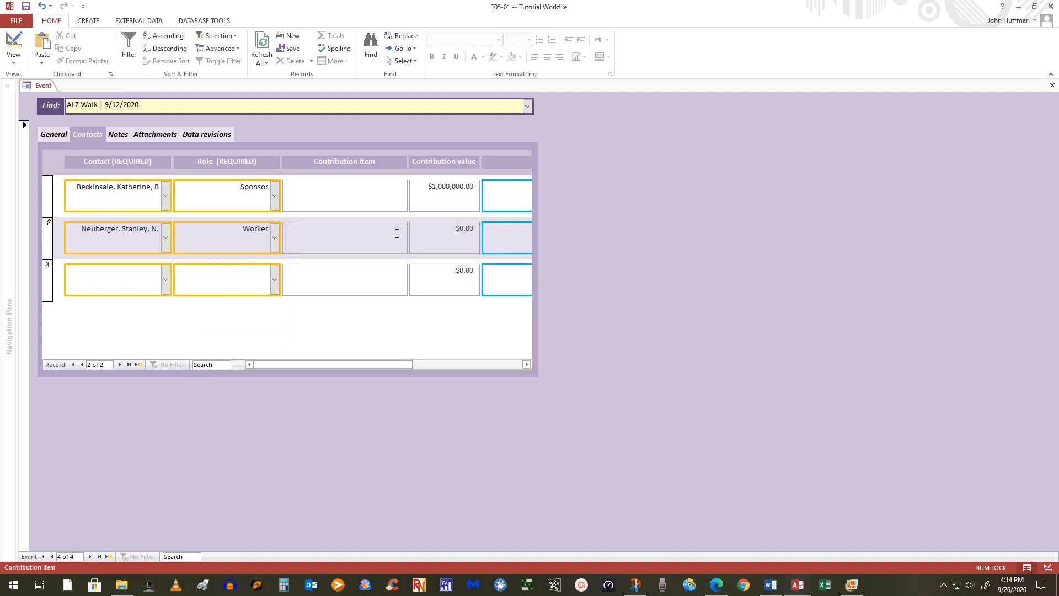
pyautogui.write('Baseball Cards')
pyautogui.click(336, 280)
# Review the new event's General page and show its Notes page.
pyautogui.click(117, 134)
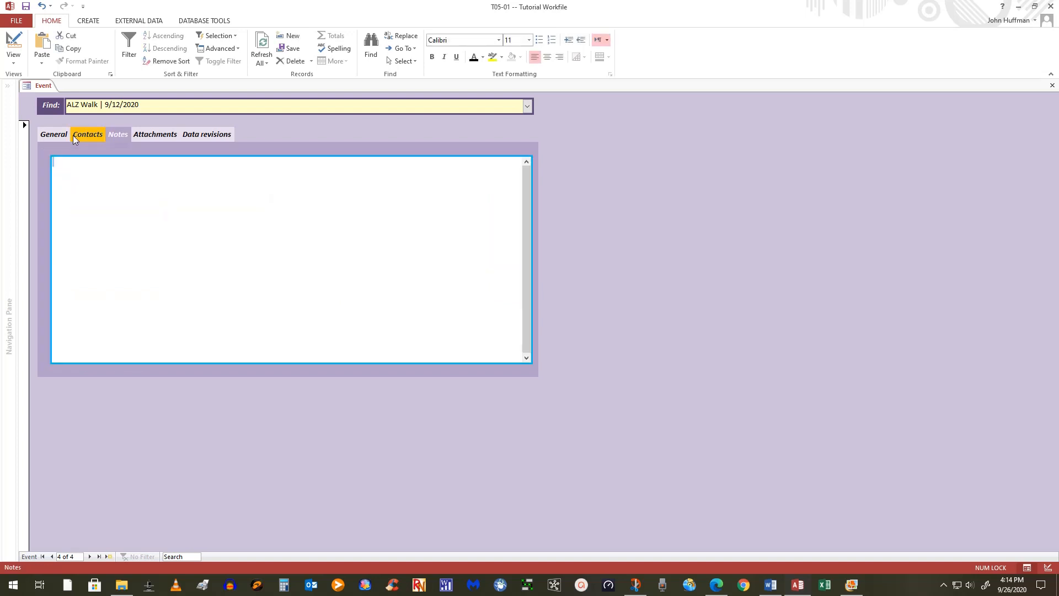
pyautogui.click(53, 136)
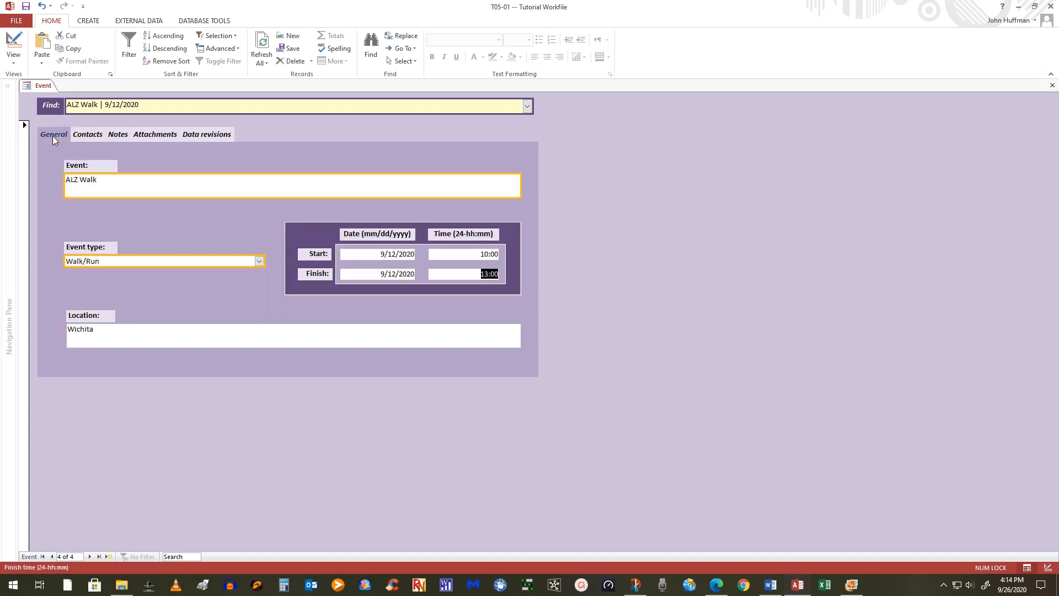
pyautogui.click(120, 134)
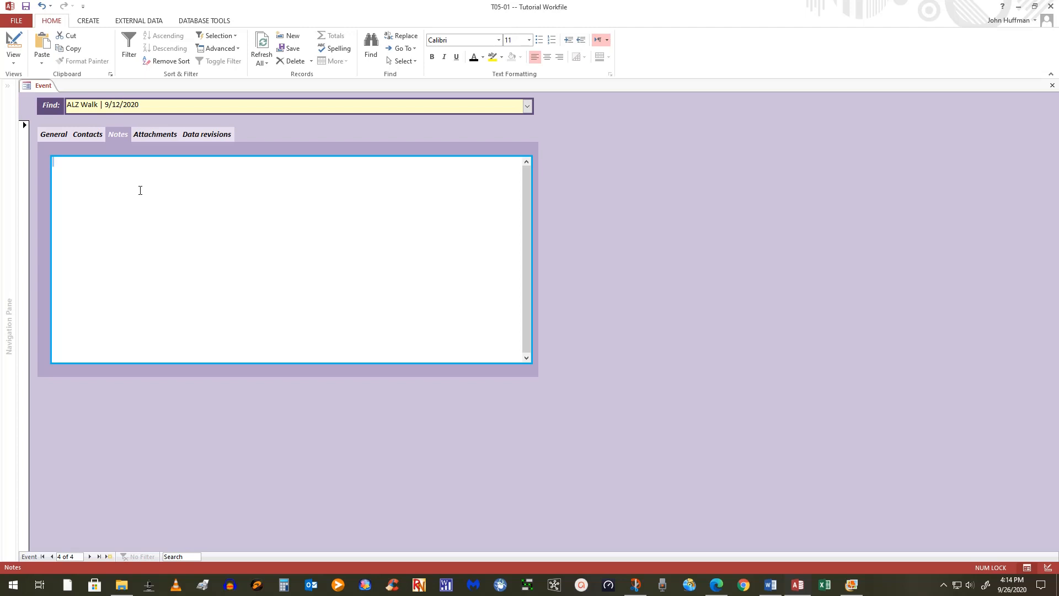
# Enter "Done virtuall due to COVID-19" as the event's note and review its Data revisions page before returning to General.
pyautogui.write('Done virtuall due ')
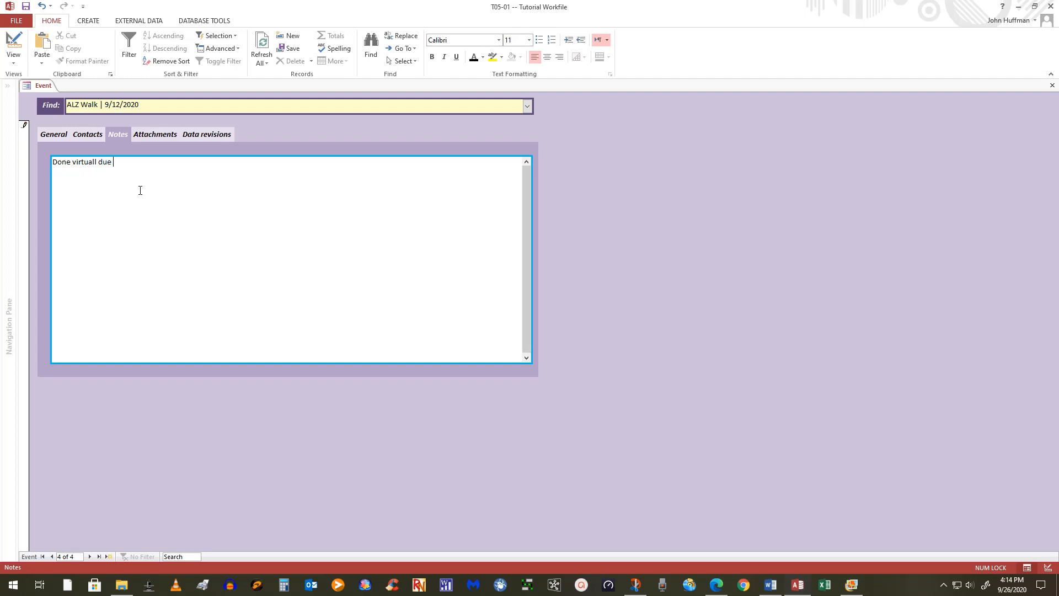
pyautogui.write('to COVID-19')
pyautogui.click(204, 137)
pyautogui.click(62, 137)
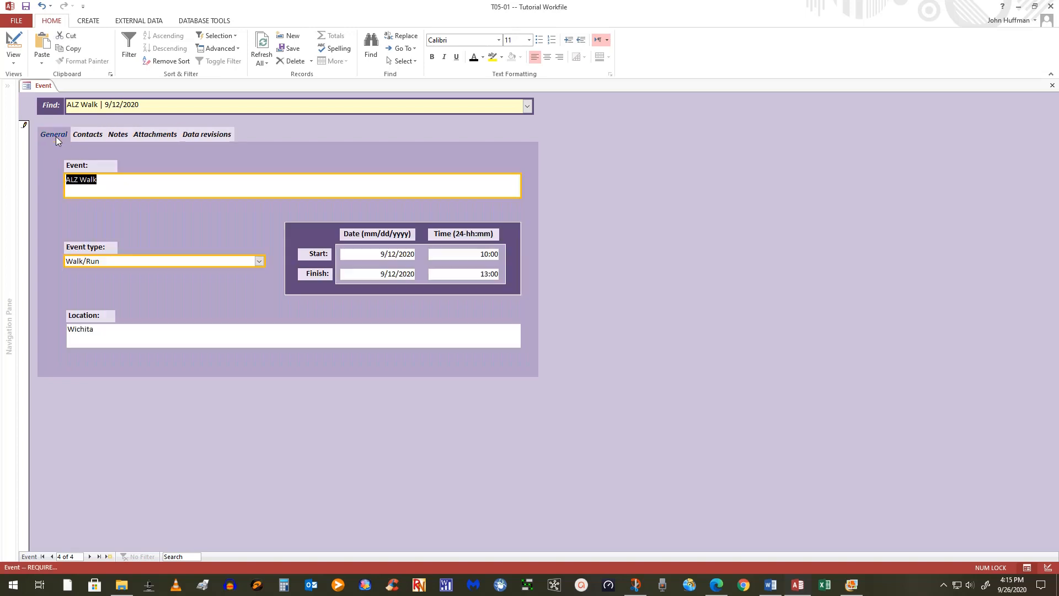
pyautogui.click(199, 134)
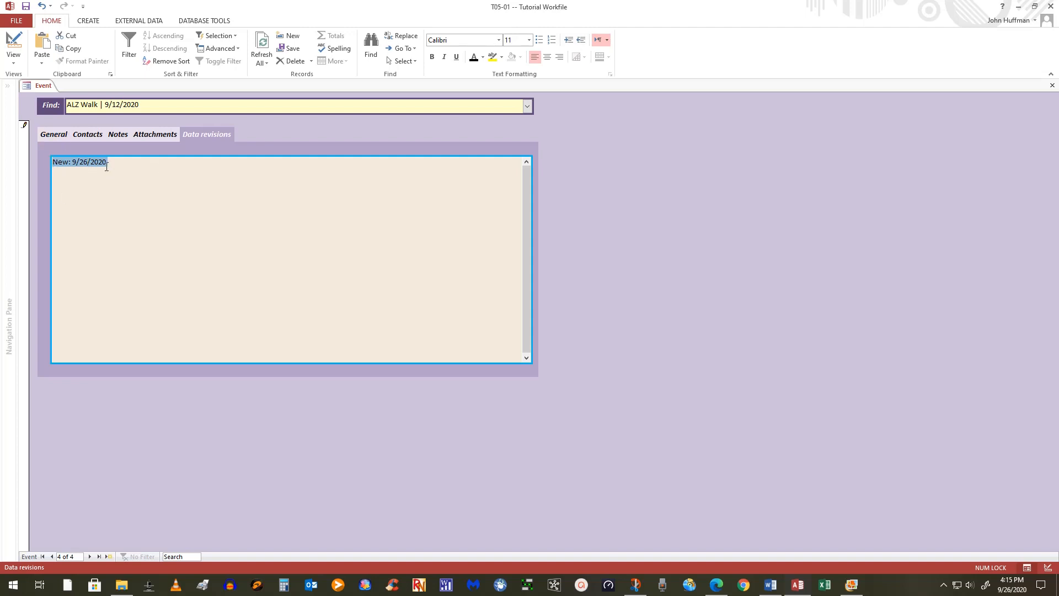
pyautogui.click(55, 136)
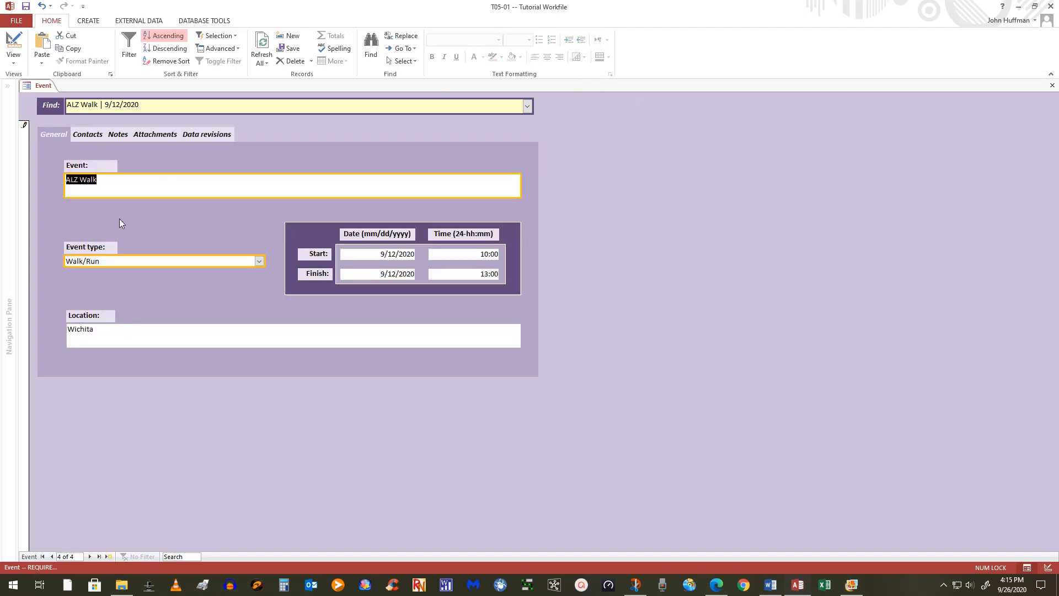
# From a blank record, find the event "ALZ Walk | 9/12/2020" with the record finder, review the finder's list, and close the event form.
pyautogui.click(89, 556)
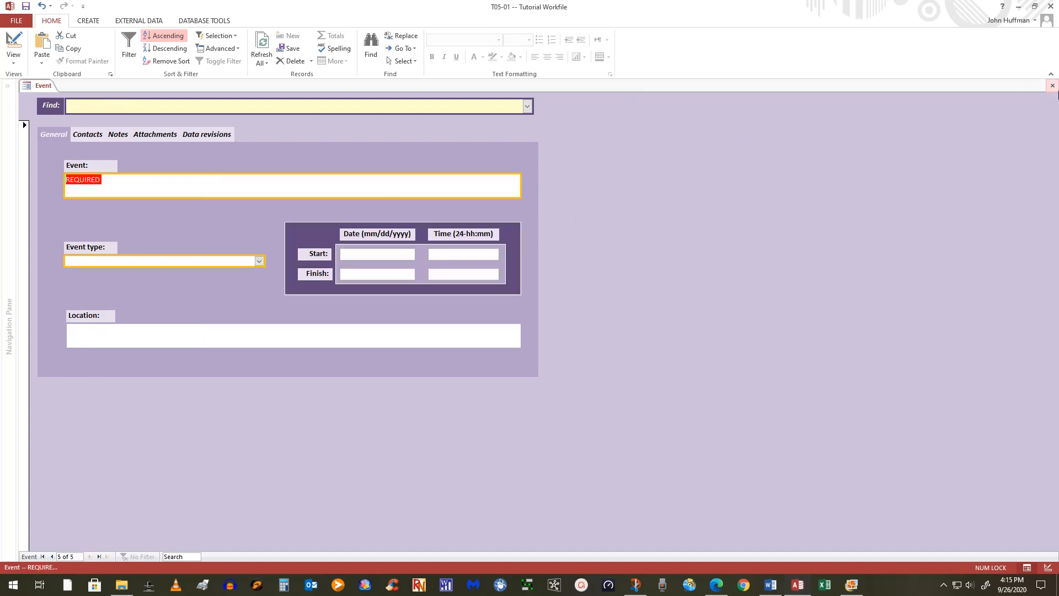
pyautogui.click(528, 107)
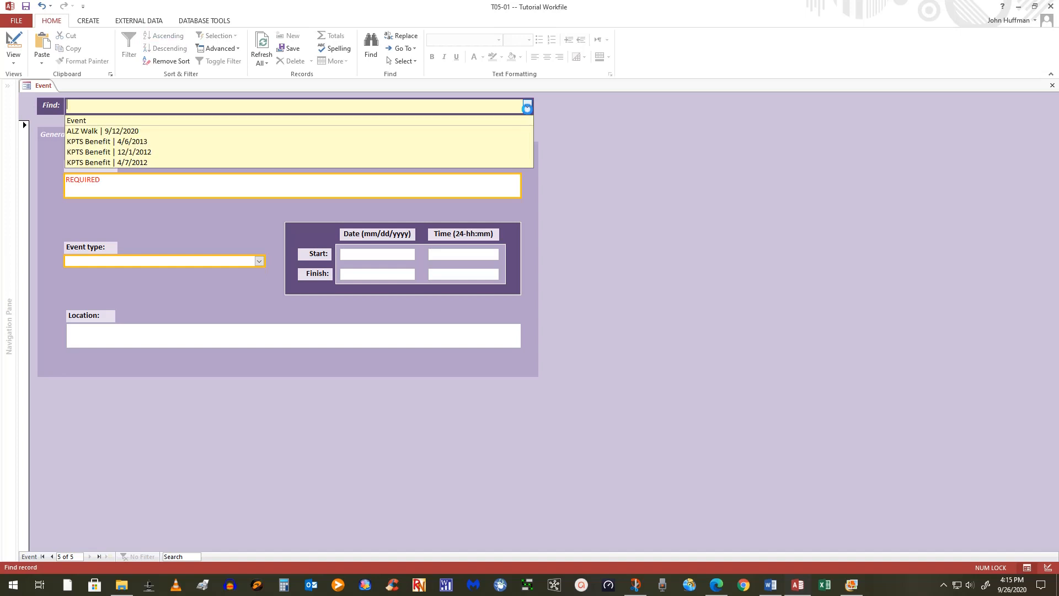
pyautogui.click(77, 131)
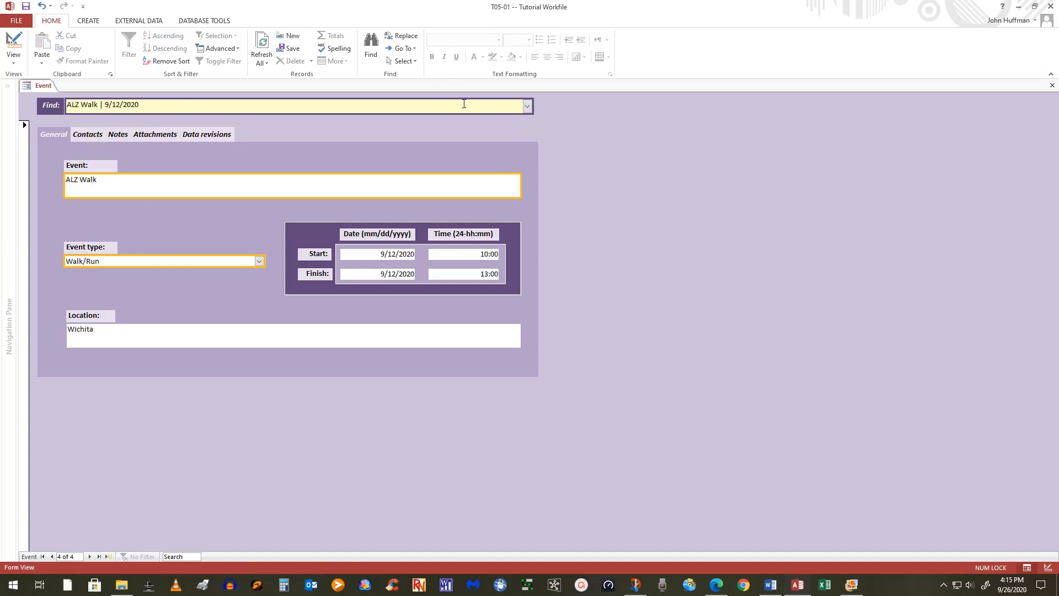
pyautogui.click(527, 107)
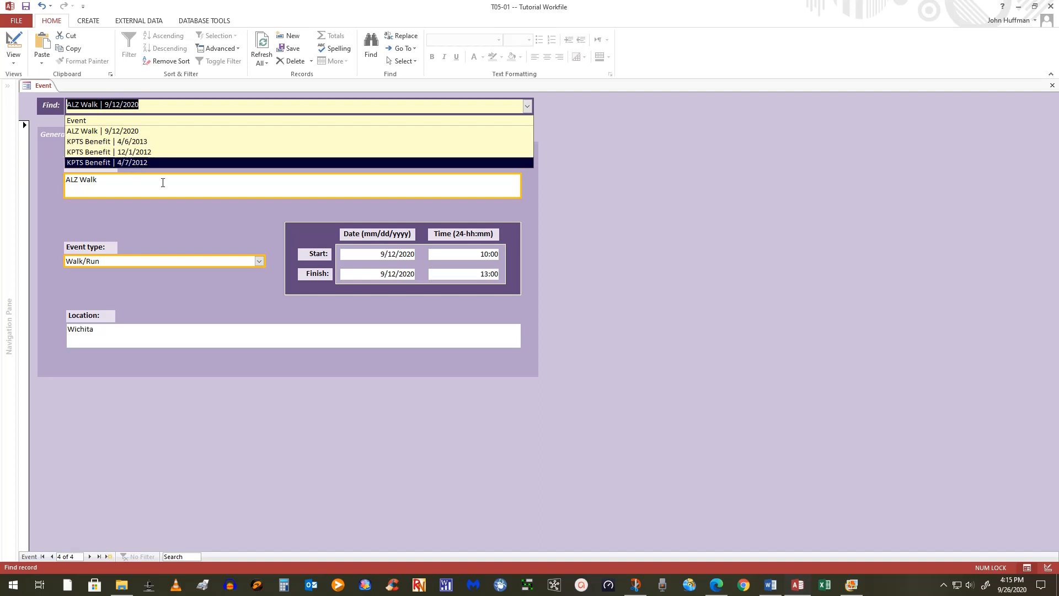
pyautogui.click(954, 130)
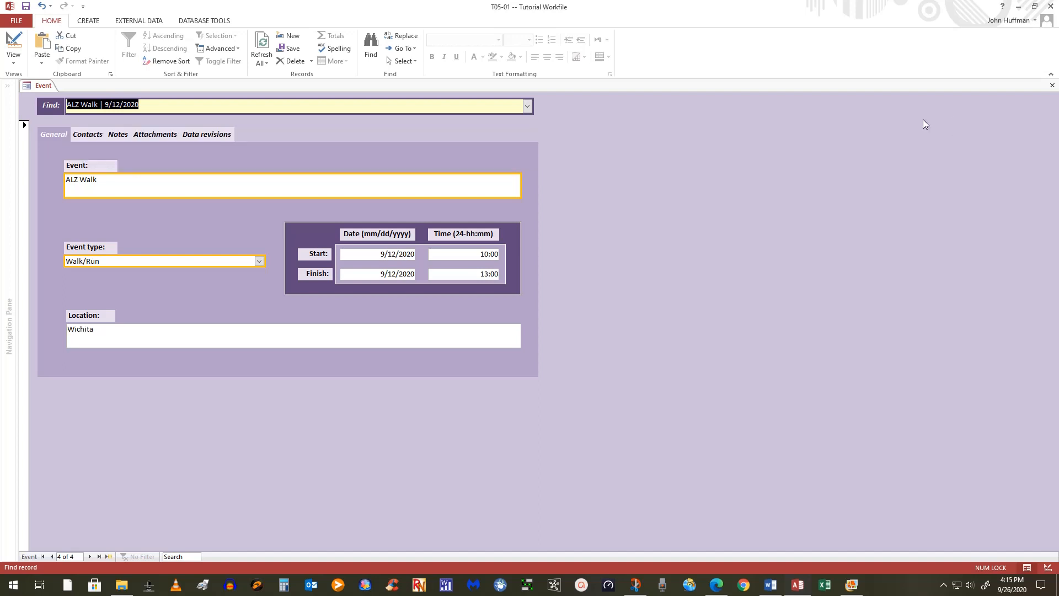
pyautogui.click(1053, 87)
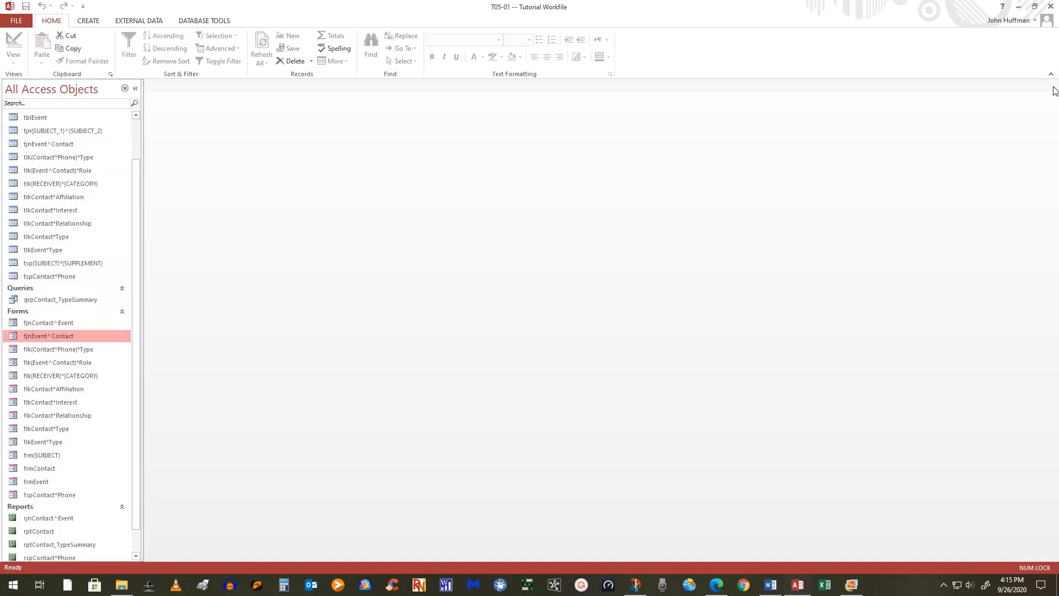
# Open frmContact, check the second contact's Events page, dismiss the script error by continuing, and close the form.
pyautogui.doubleClick(40, 468)
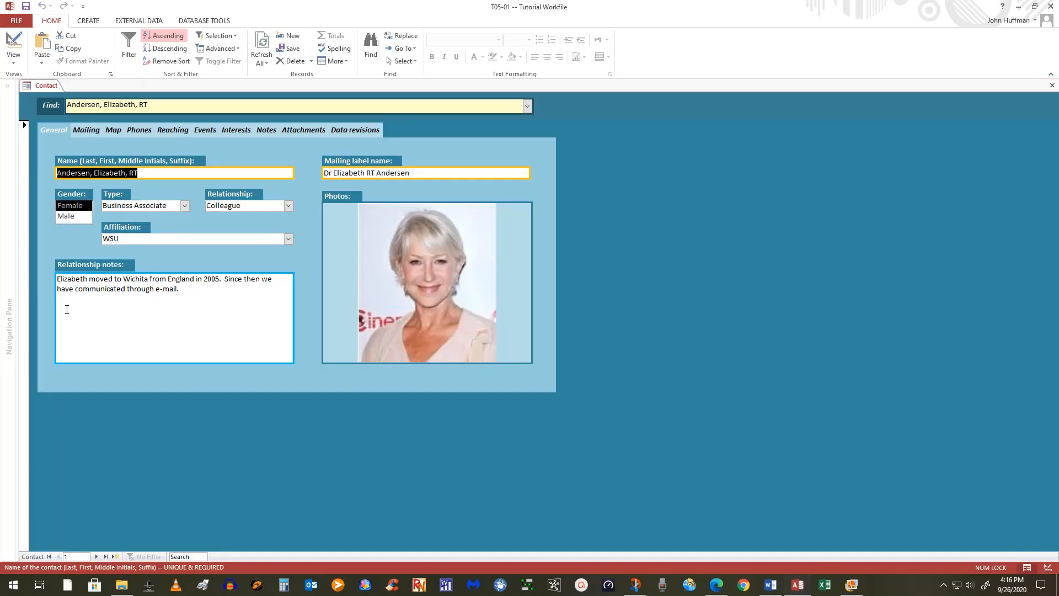
pyautogui.click(96, 556)
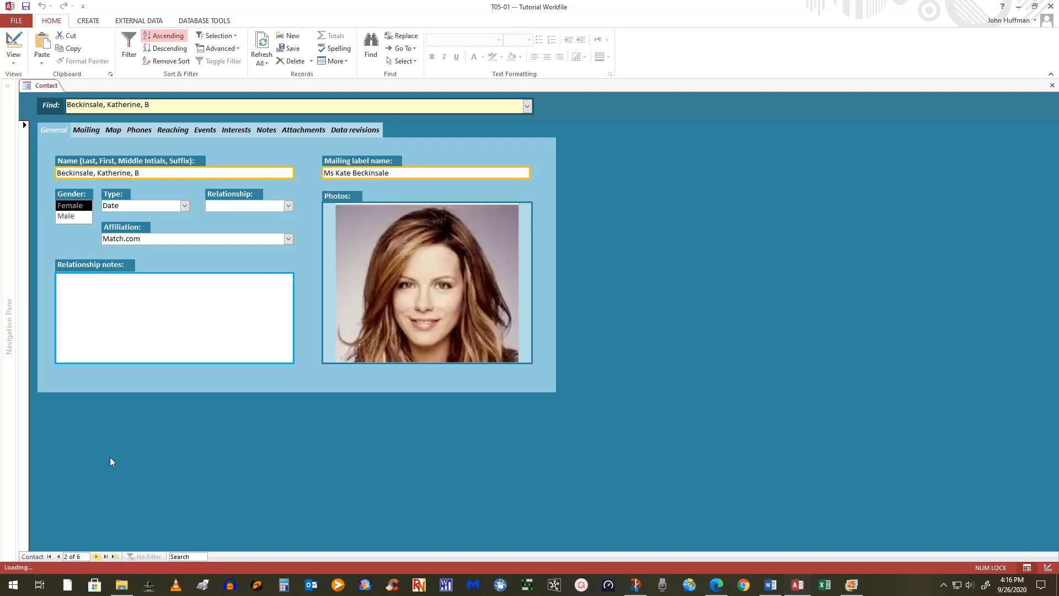
pyautogui.click(203, 130)
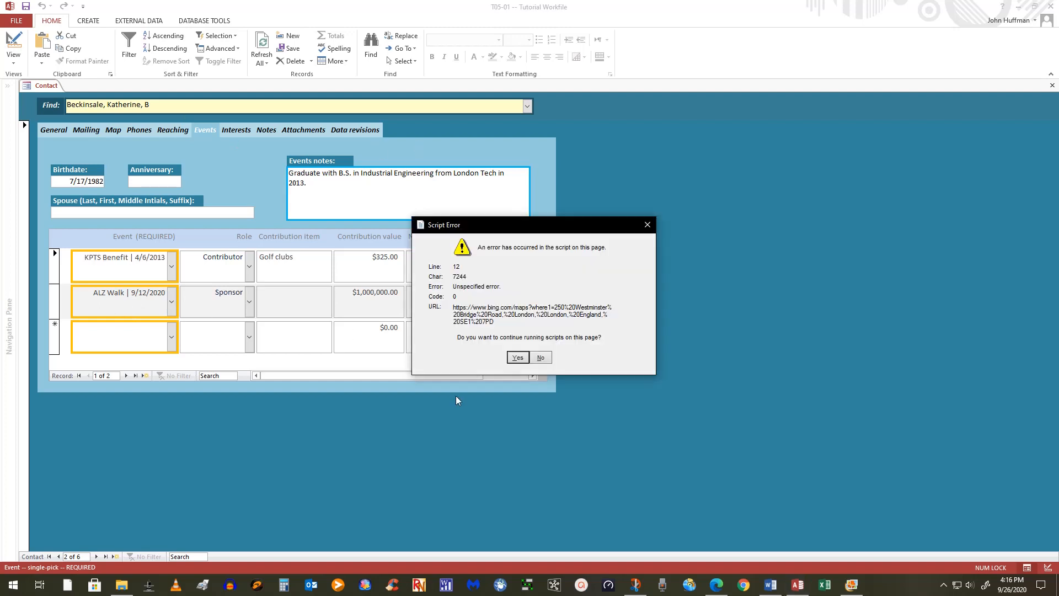
pyautogui.click(517, 357)
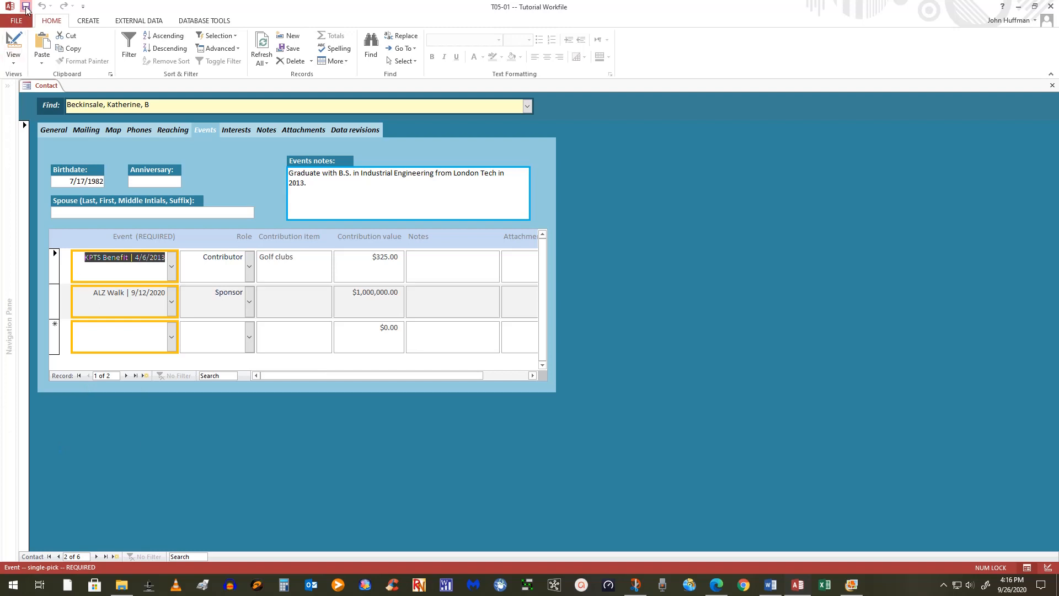
pyautogui.click(1055, 87)
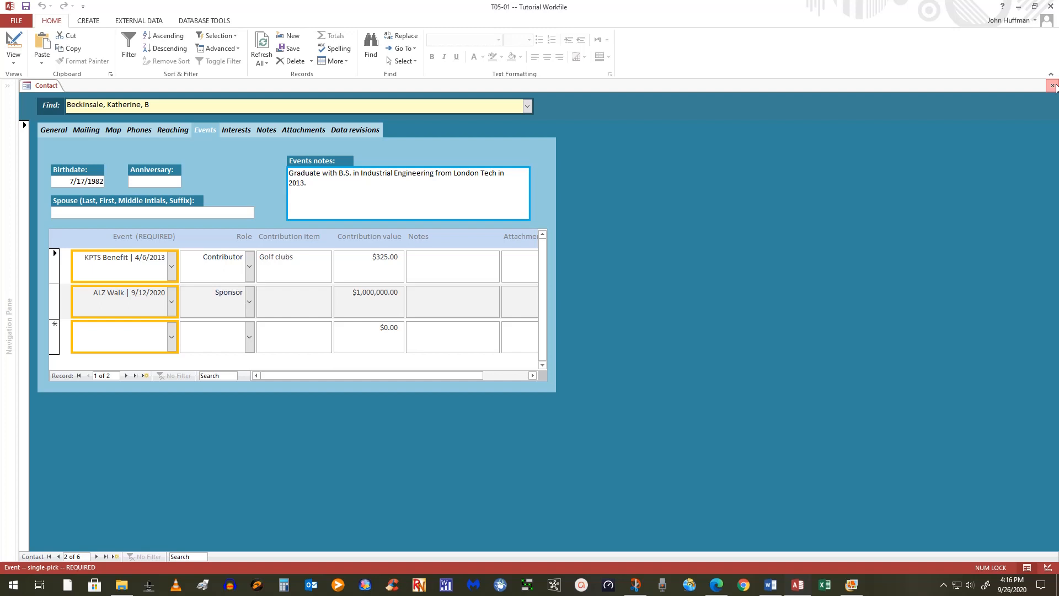
pyautogui.click(1053, 86)
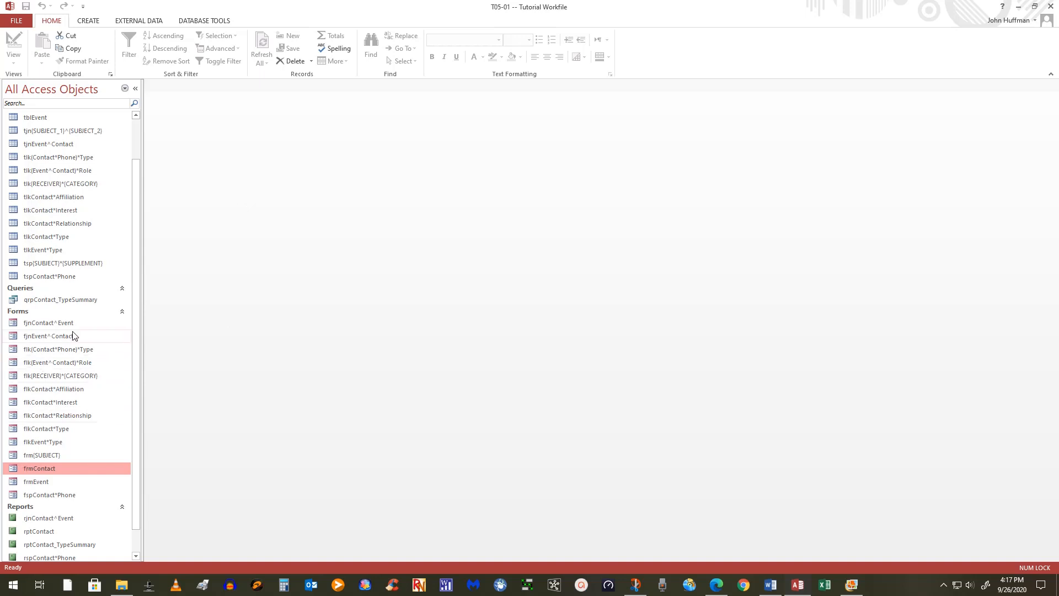
# Open frmContact, view the first contact's Events page, and close the form.
pyautogui.doubleClick(55, 473)
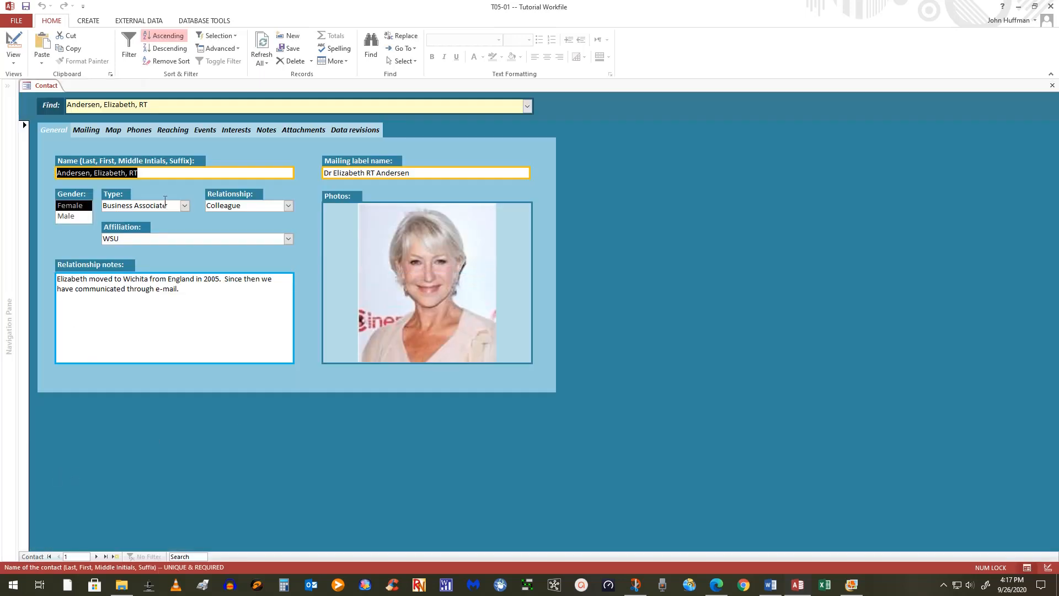
pyautogui.click(207, 132)
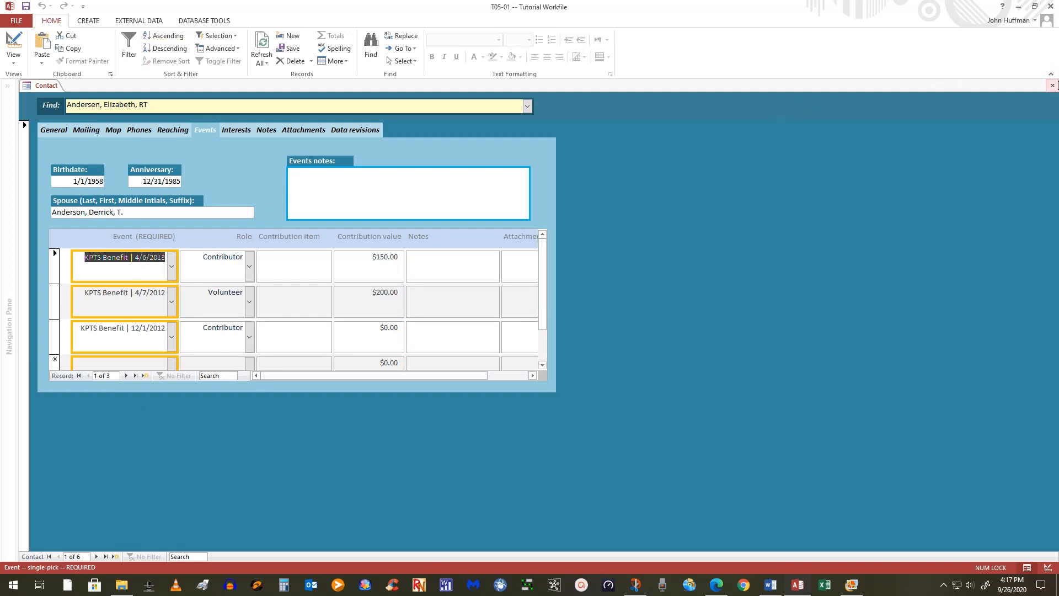
pyautogui.click(1057, 86)
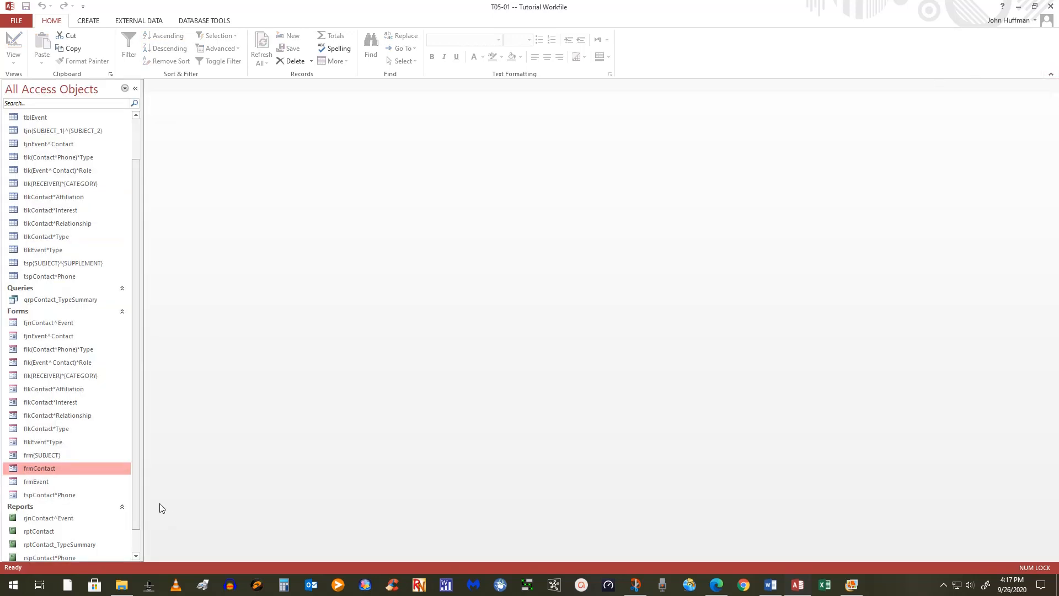
# Open frmEvent, review the Contacts page of the ALZ Walk event, and close the form.
pyautogui.click(47, 481)
pyautogui.doubleClick(48, 481)
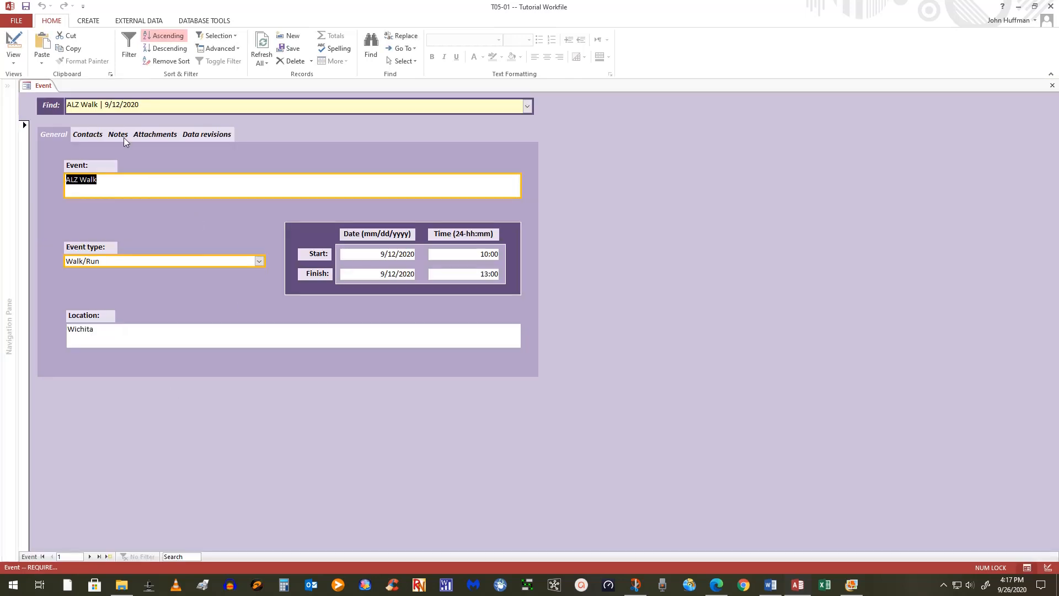
pyautogui.click(77, 134)
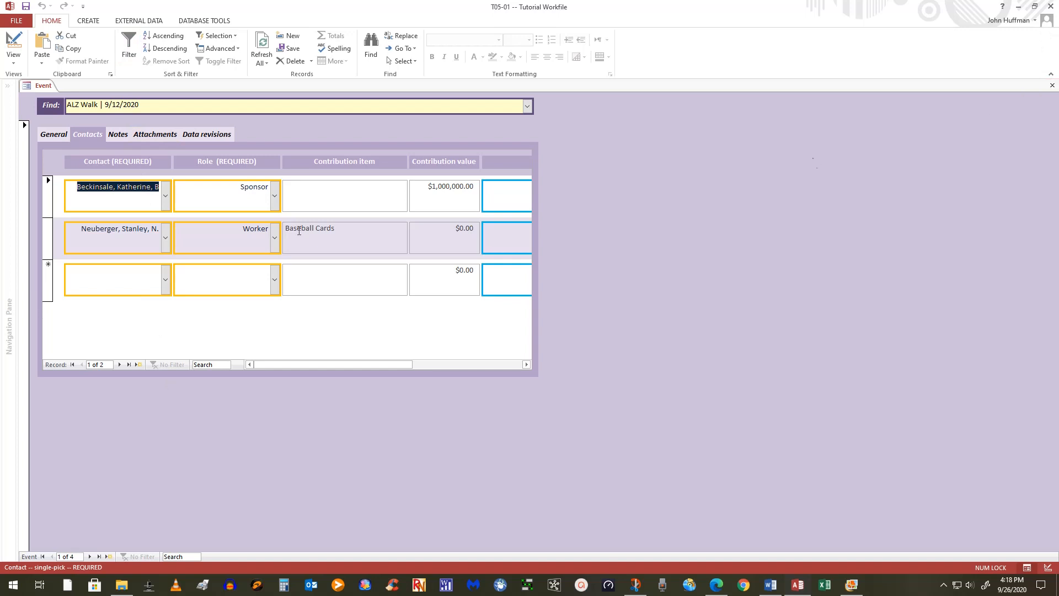
pyautogui.click(1052, 86)
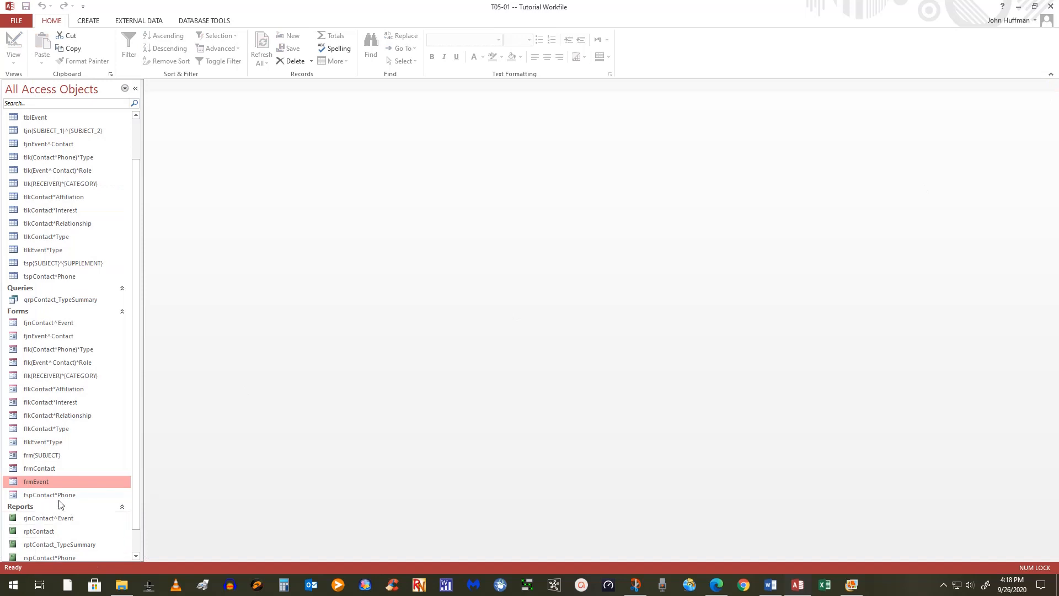
# Reopen frmContact to examine the junction subform on the first contact's Events page, and close the form.
pyautogui.click(48, 469)
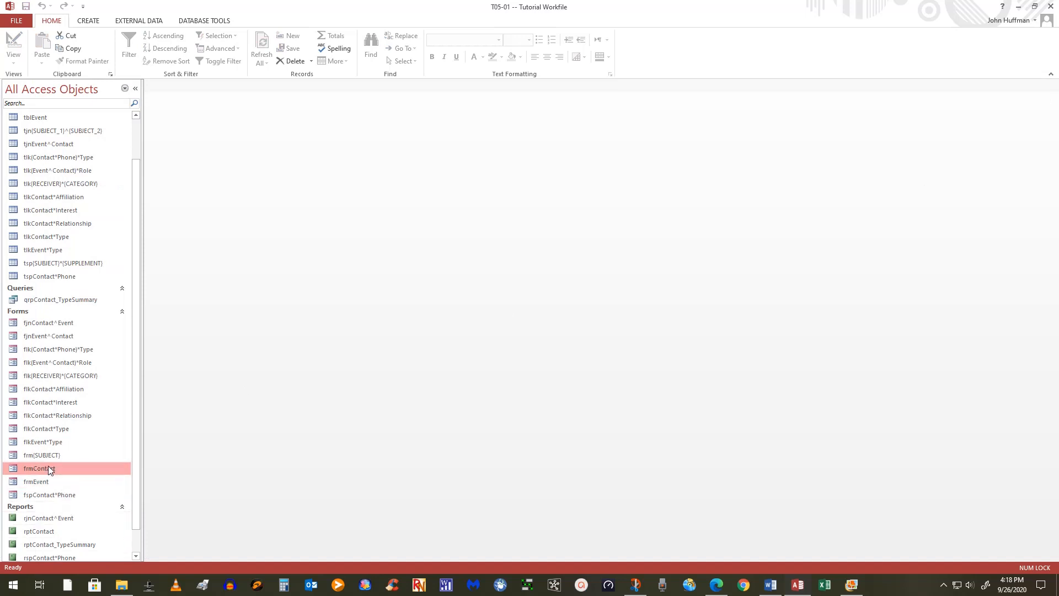
pyautogui.doubleClick(49, 473)
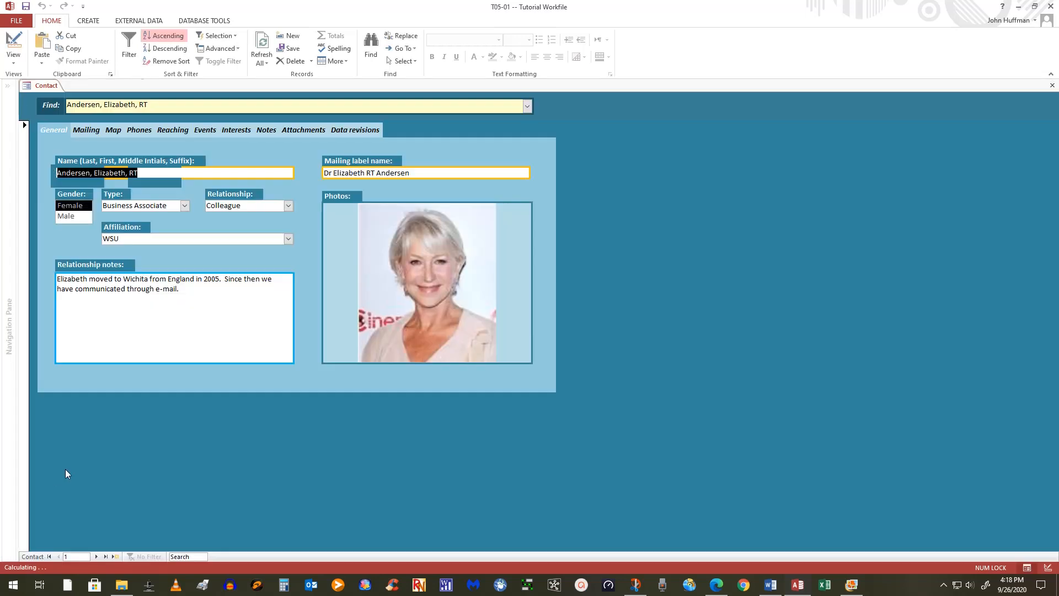
pyautogui.click(207, 131)
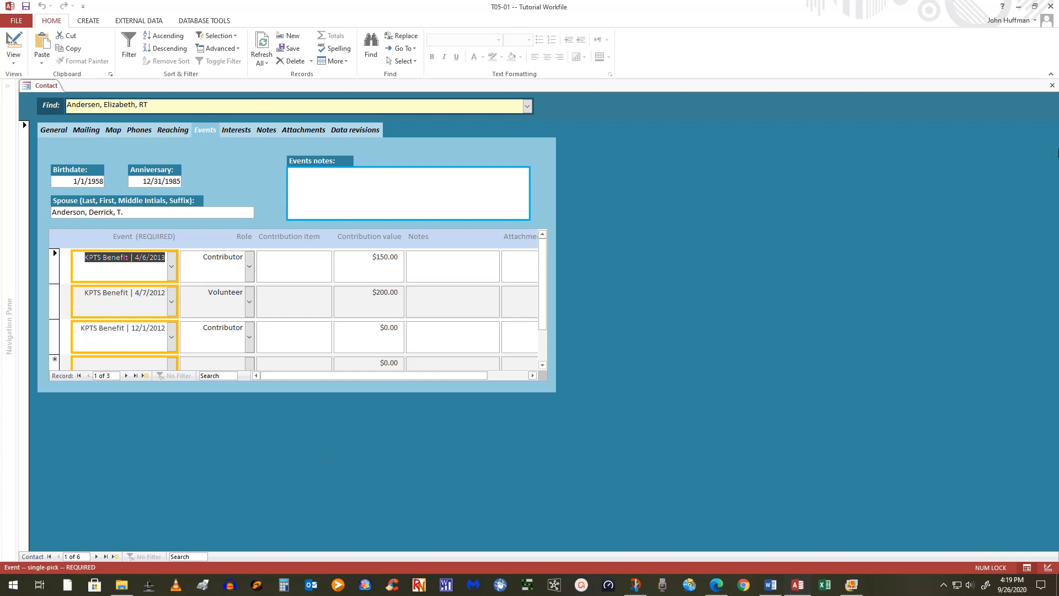
pyautogui.click(1054, 86)
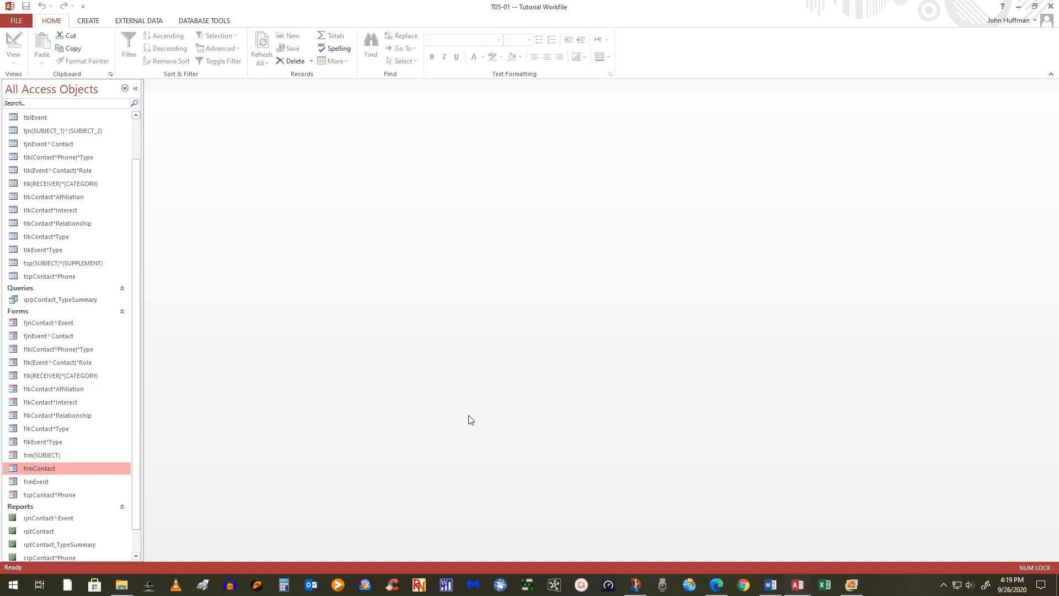
pyautogui.scroll(-1, 367, 361)
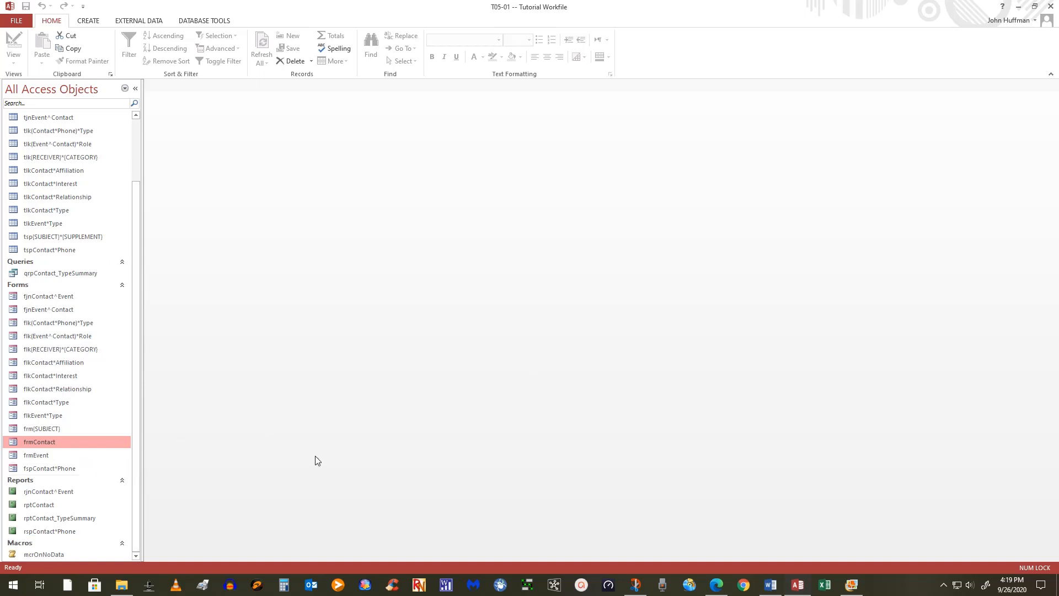